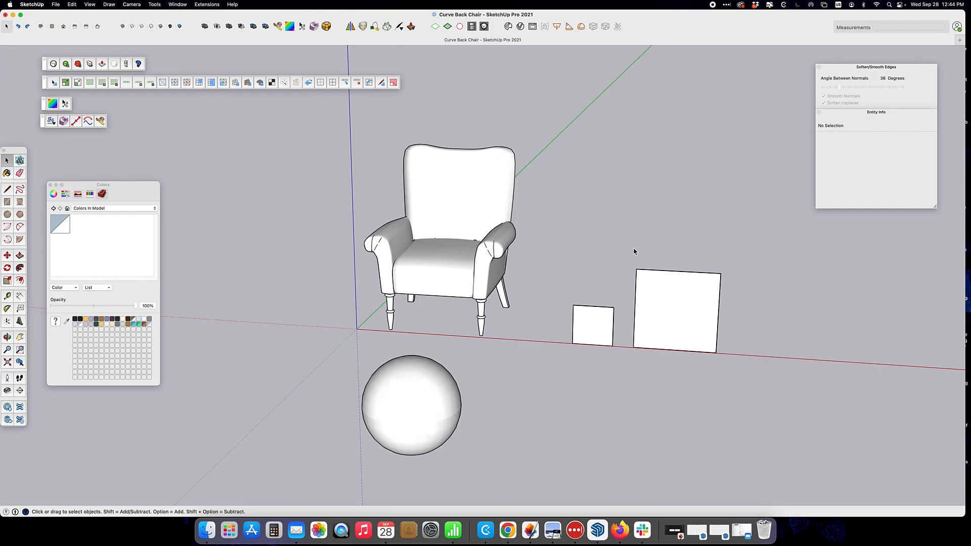
Step: Open the armchair's outer group for editing
scroll(618, 249, "up", 4)
middle_click_drag(618, 248, 529, 191)
scroll(529, 191, "up", 5)
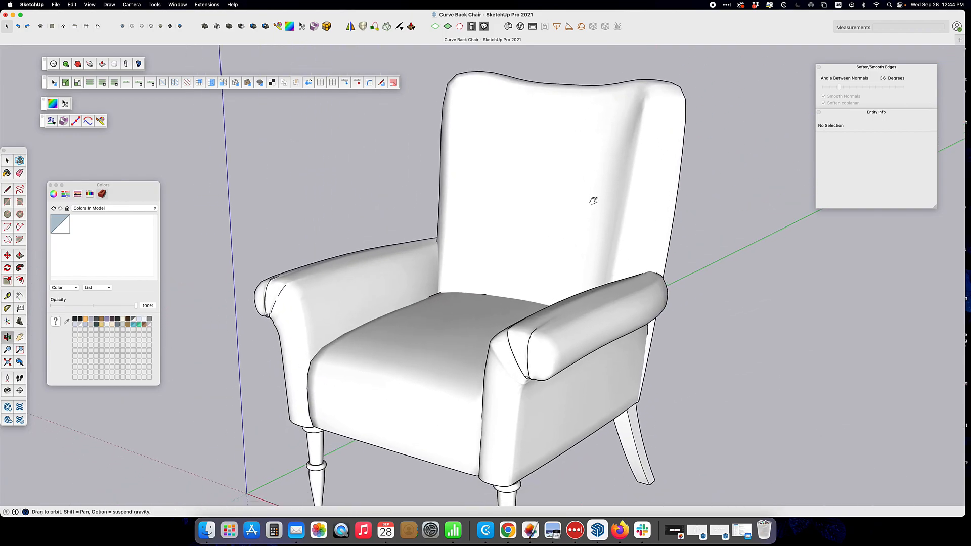
middle_click_drag(635, 171, 520, 189)
left_click(518, 186)
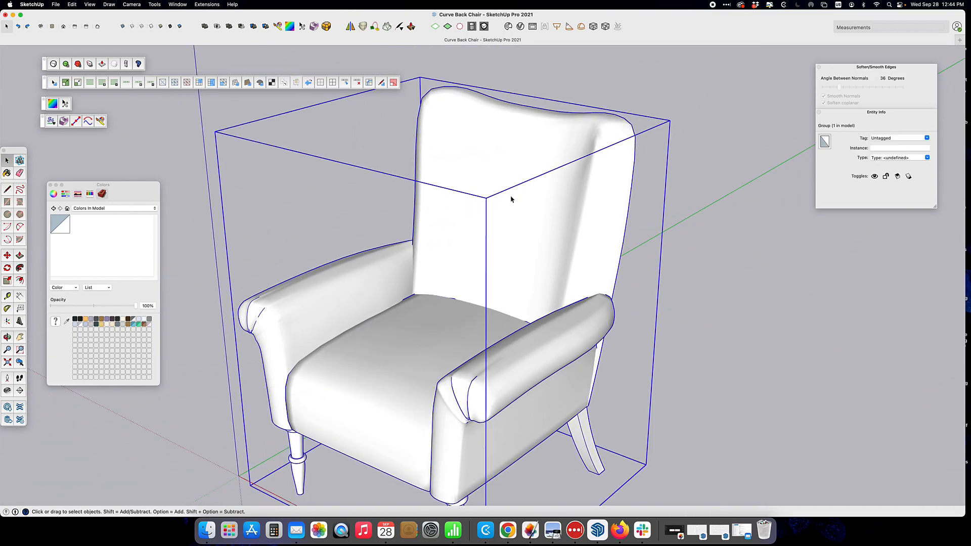
double_click(503, 227)
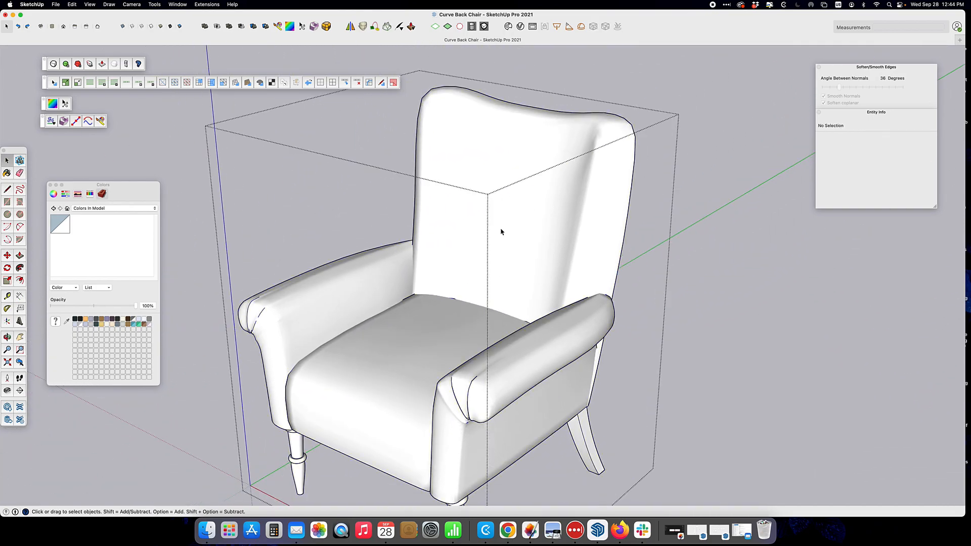
Step: Select each arm, the seat and the back of the chair in turn to check its separate groups
left_click(523, 380)
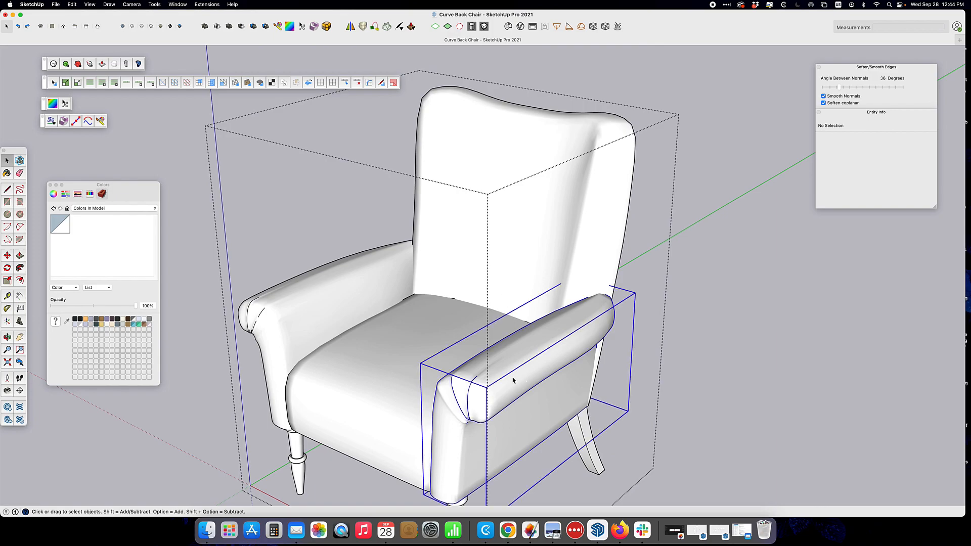
left_click(333, 303)
left_click(386, 384)
left_click(545, 199)
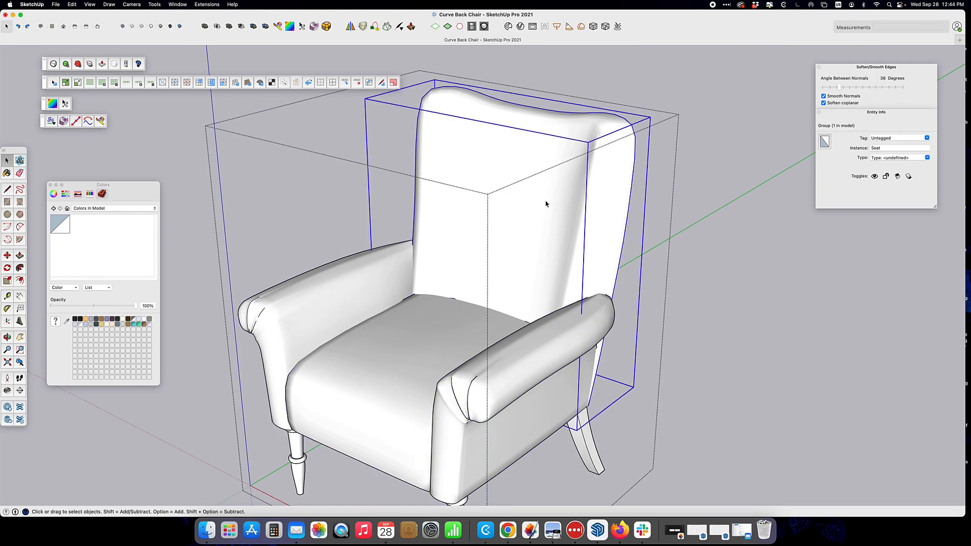
Step: Open the chair's back group and turn its subdivision off to inspect the coarse control mesh
double_click(545, 200)
left_click(538, 210)
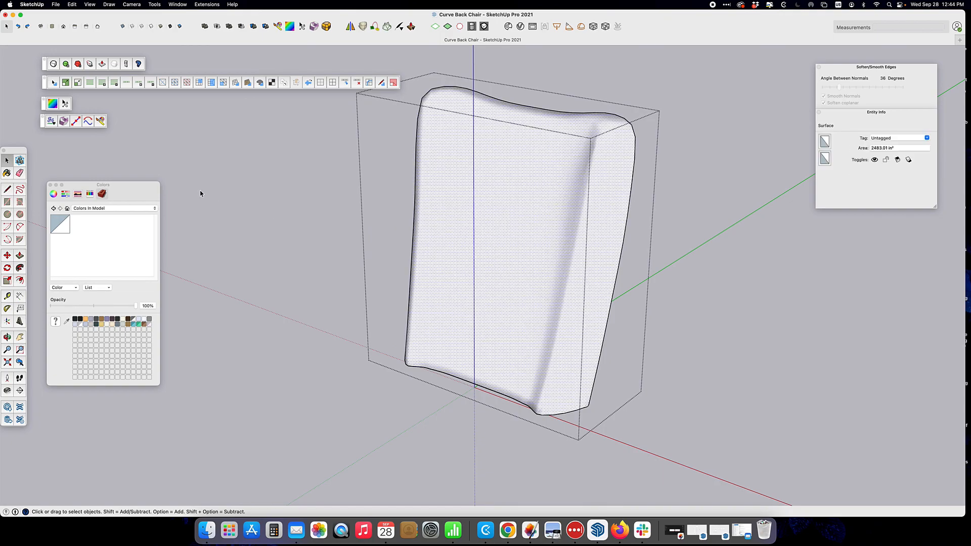
left_click(54, 65)
left_click(379, 157)
middle_click_drag(380, 159, 174, 230)
middle_click_drag(598, 219, 778, 198)
middle_click_drag(629, 180, 668, 198, "shift")
Step: Turn subdivision back on for the chair's back and leave its group
left_click(53, 64)
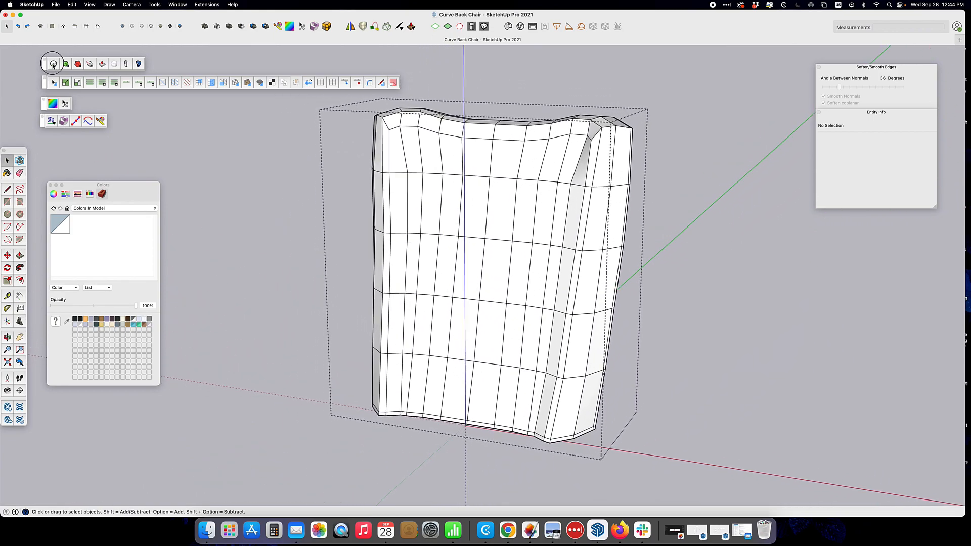
left_click(693, 200)
middle_click_drag(641, 233, 652, 251)
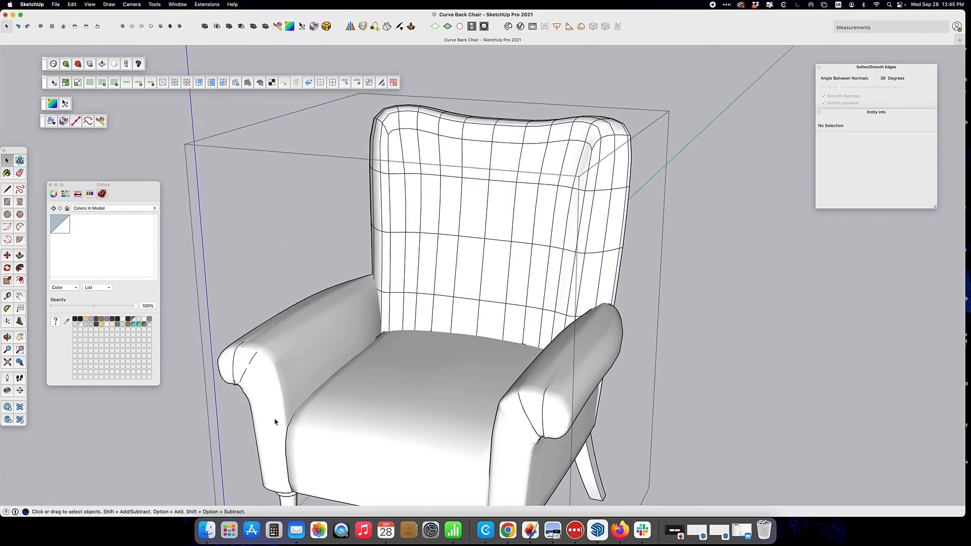
Step: Soften all edges inside the chair's back group with Smooth Normals and Soften Coplanar enabled, and close the open groups
double_click(491, 245)
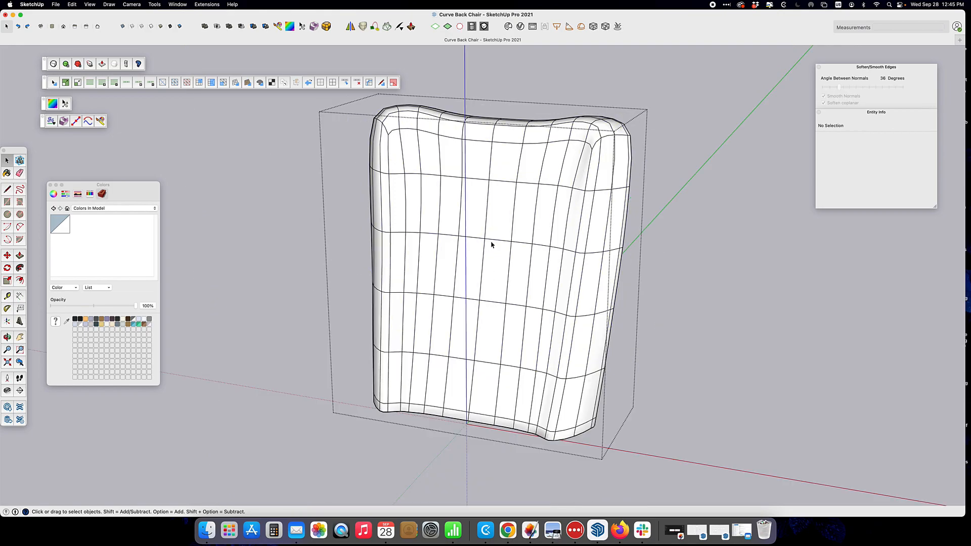
triple_click(491, 245)
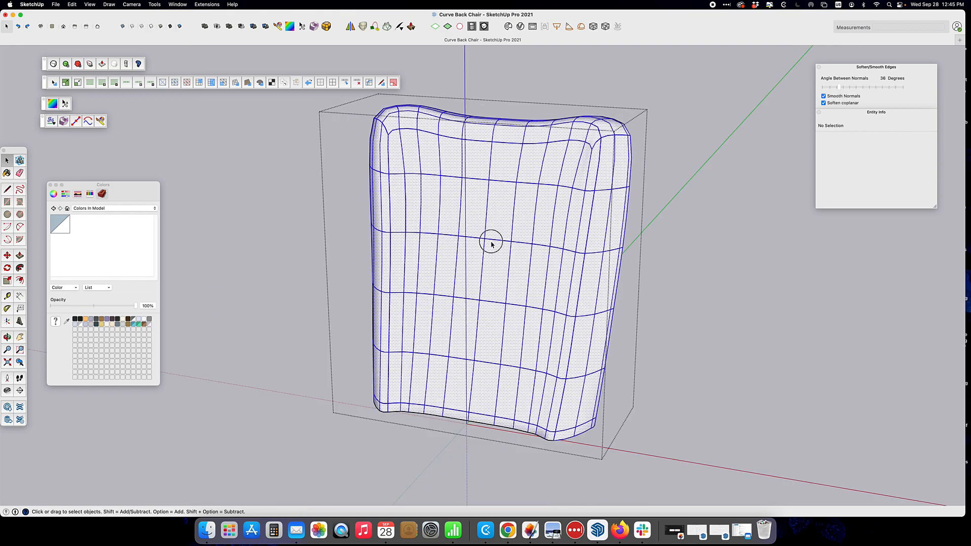
left_click(824, 97)
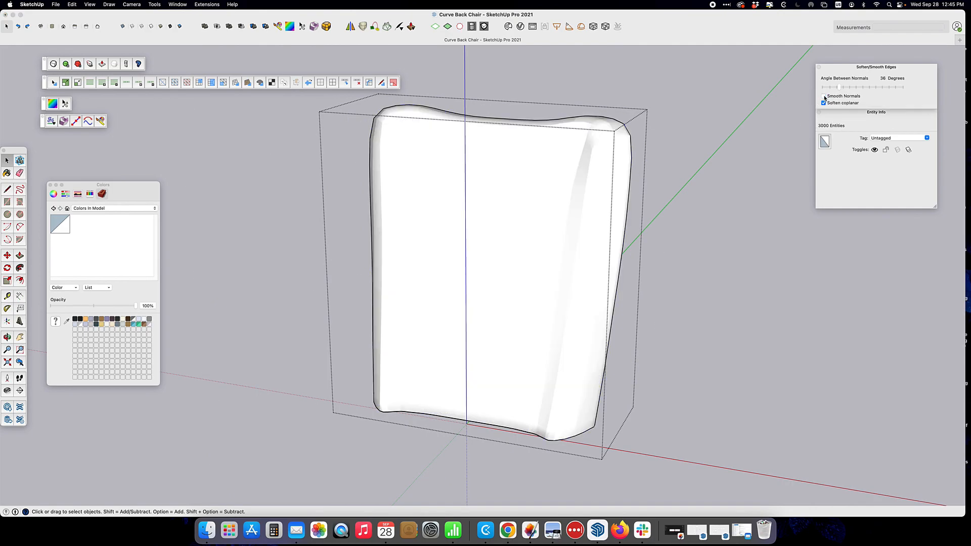
left_click(823, 103)
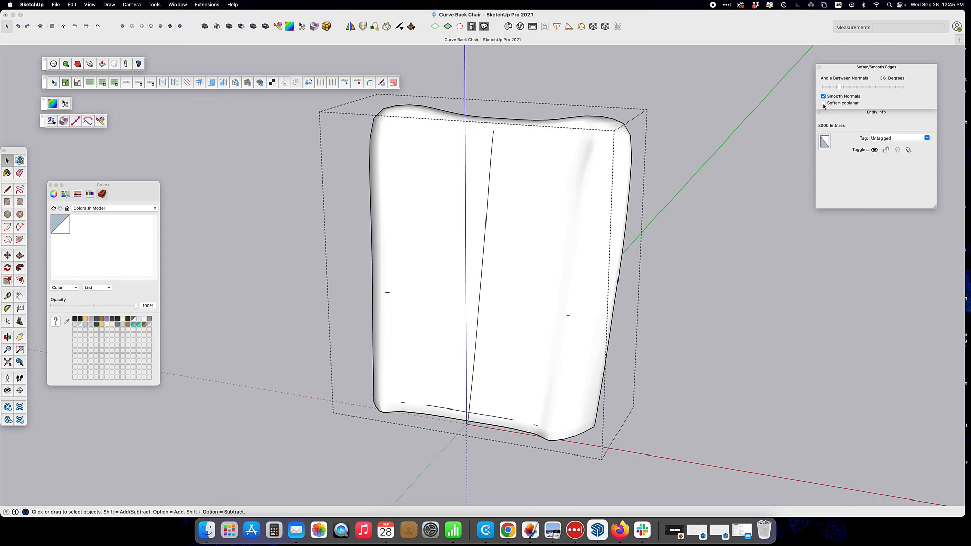
left_click(824, 103)
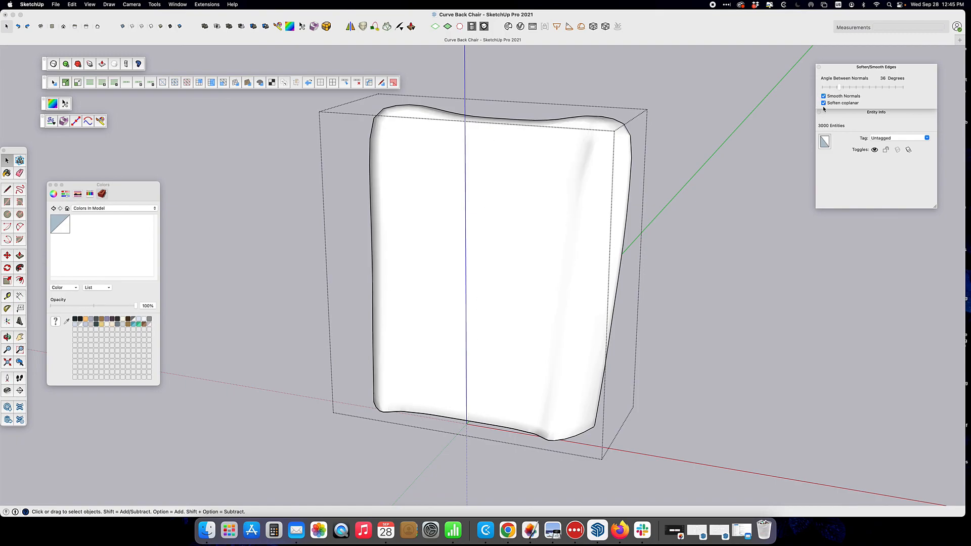
left_click(694, 180)
left_click(694, 180)
middle_click_drag(694, 181, 644, 328)
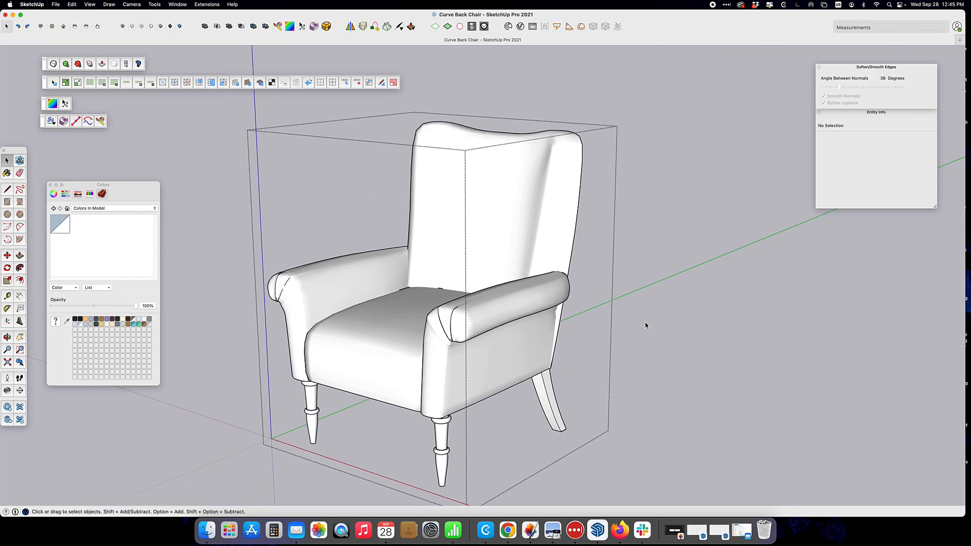
middle_click_drag(529, 351, 508, 326)
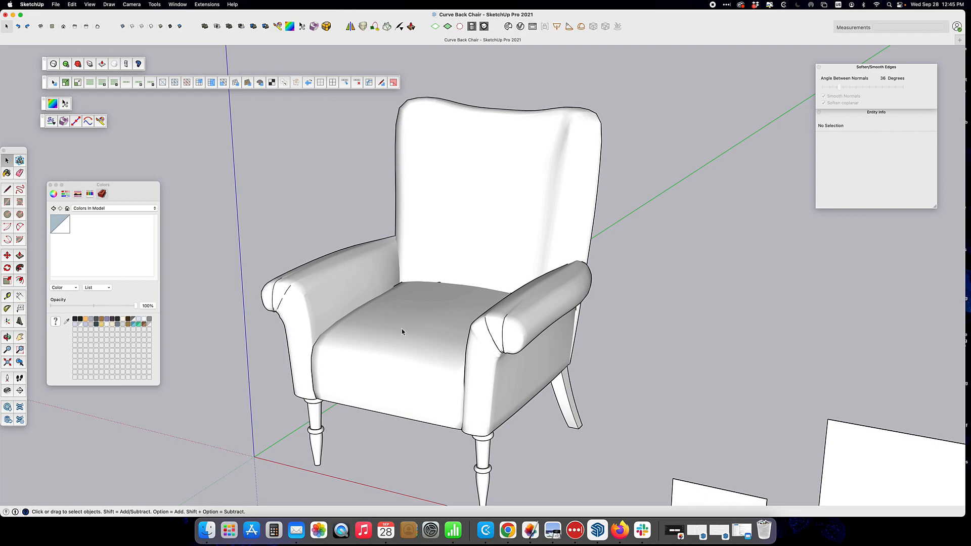
Step: Show the My Fabrics material collection and enlarge the materials window to reveal all its swatches
left_click(112, 211)
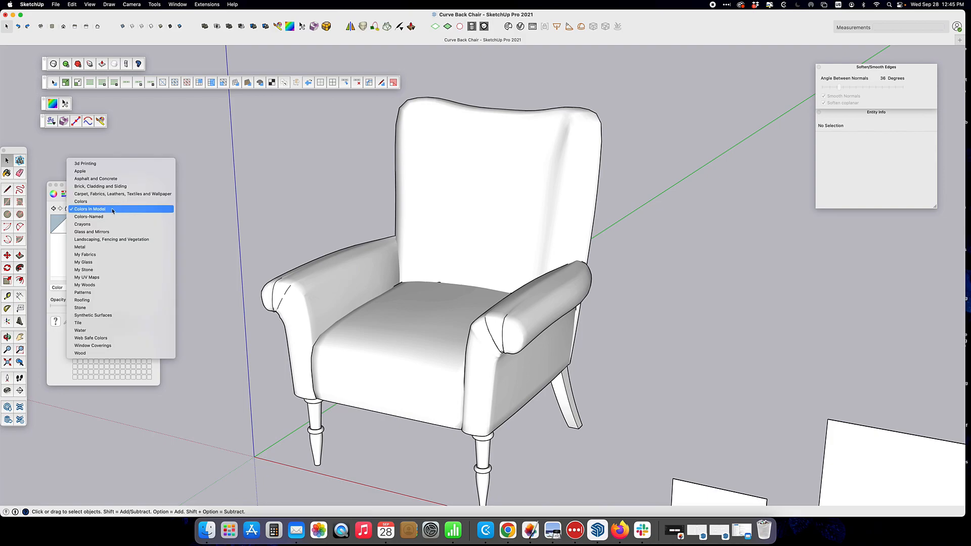
left_click(83, 208)
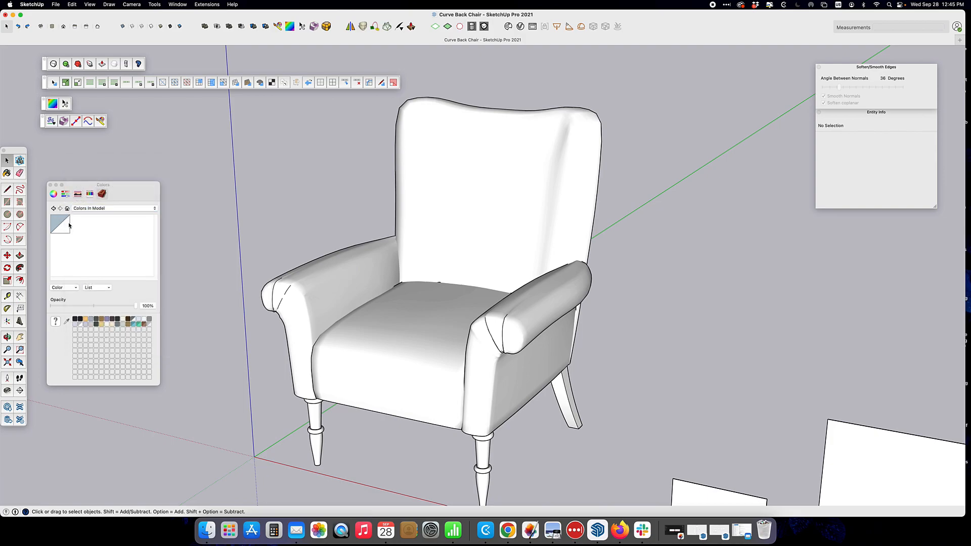
left_click(67, 209)
left_click(75, 209)
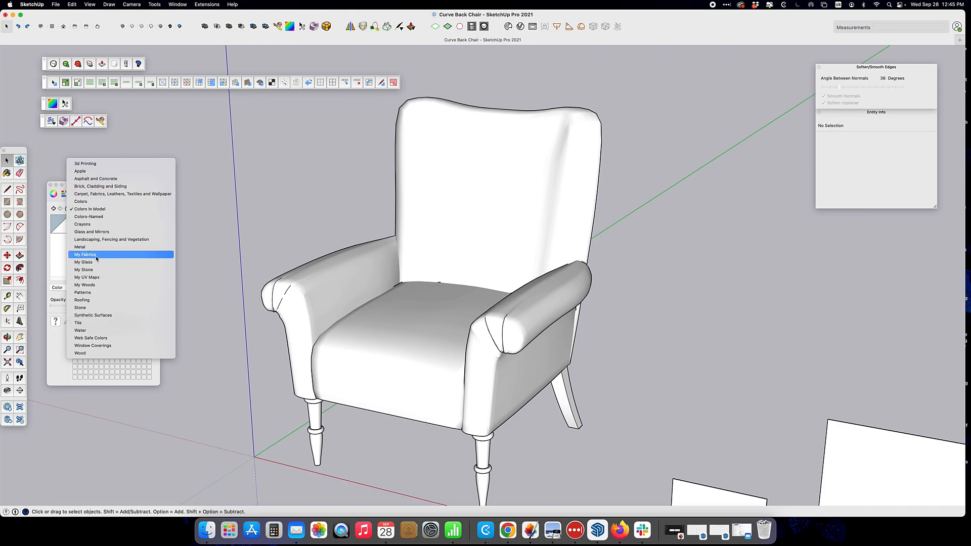
left_click(88, 255)
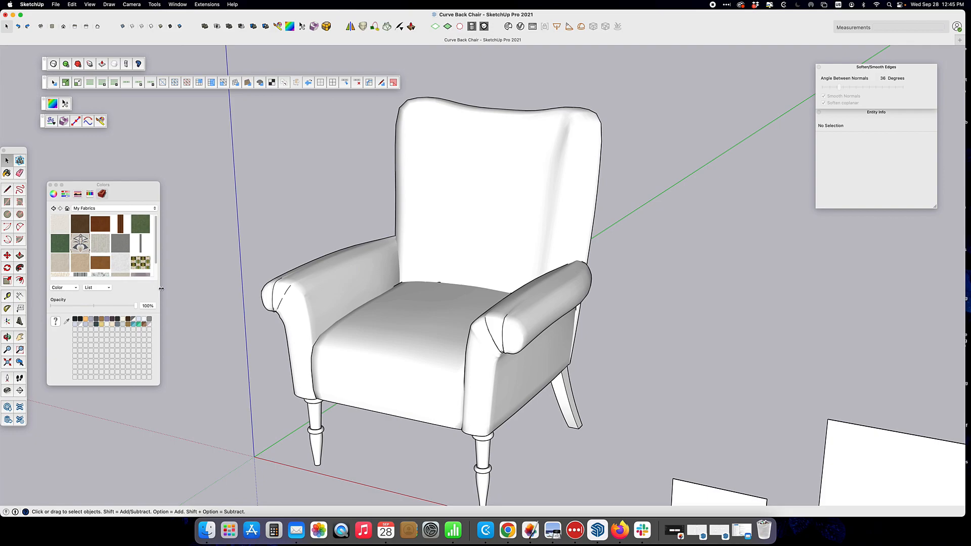
left_click_drag(159, 387, 175, 462)
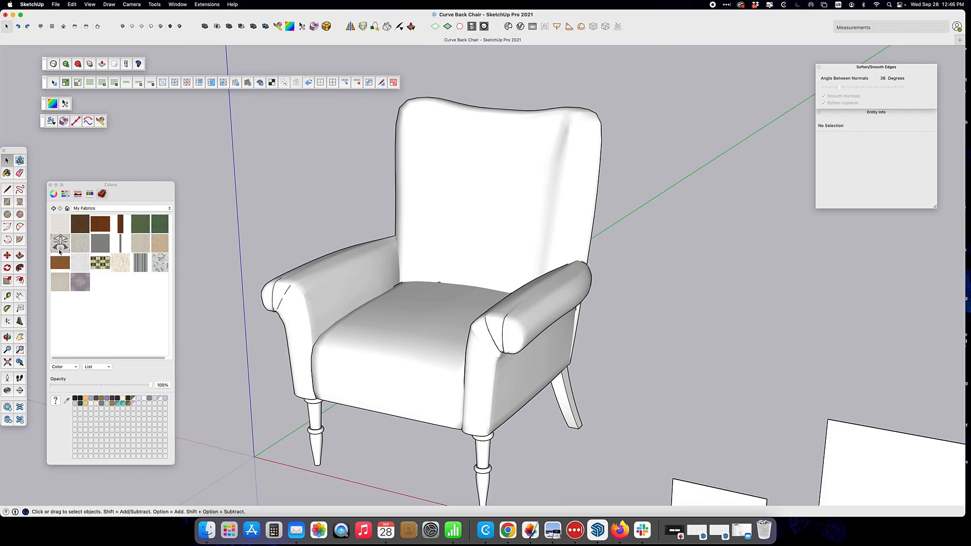
Step: Open the chair group and paint its whole Back group with the beige and navy patterned fabric from My Fabrics
left_click(60, 244)
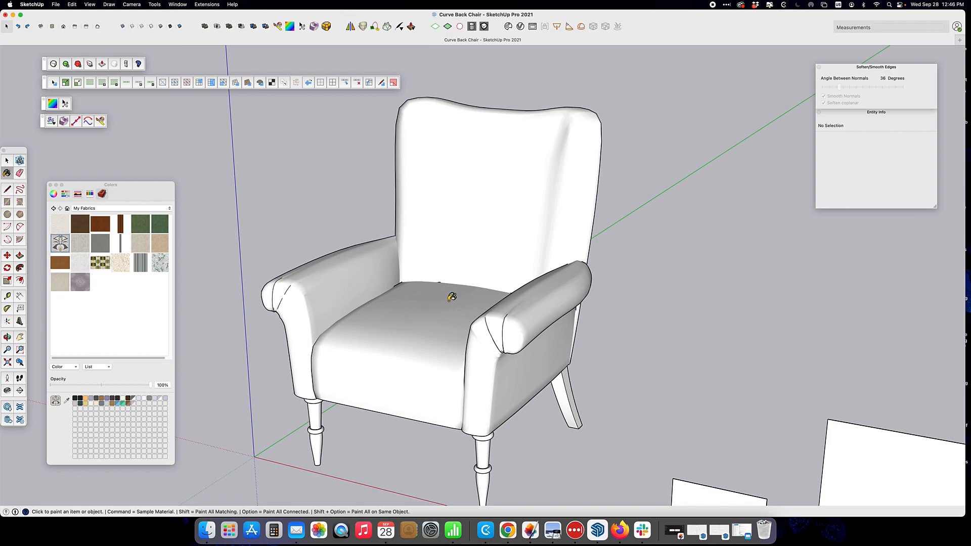
key("space")
left_click(452, 251)
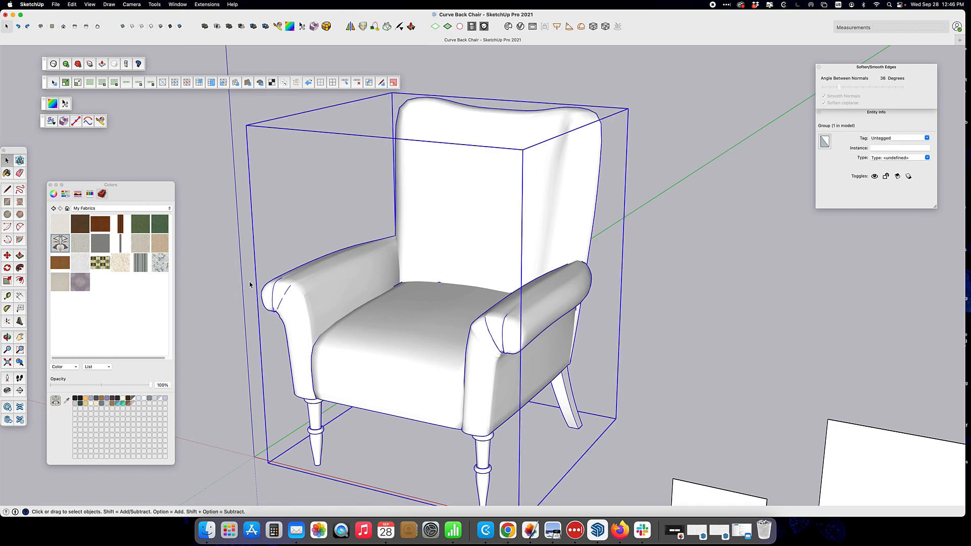
double_click(427, 269)
left_click(468, 223)
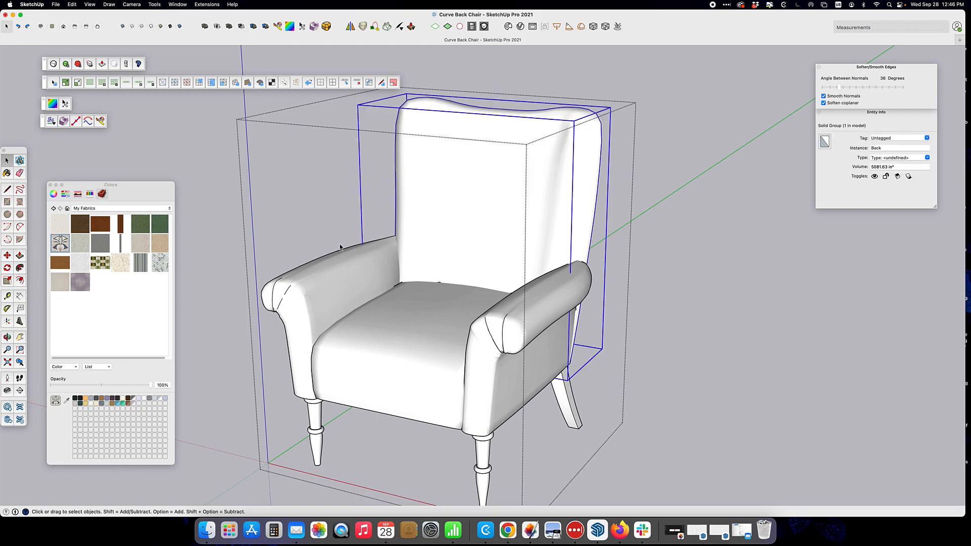
left_click(7, 173)
left_click(524, 178)
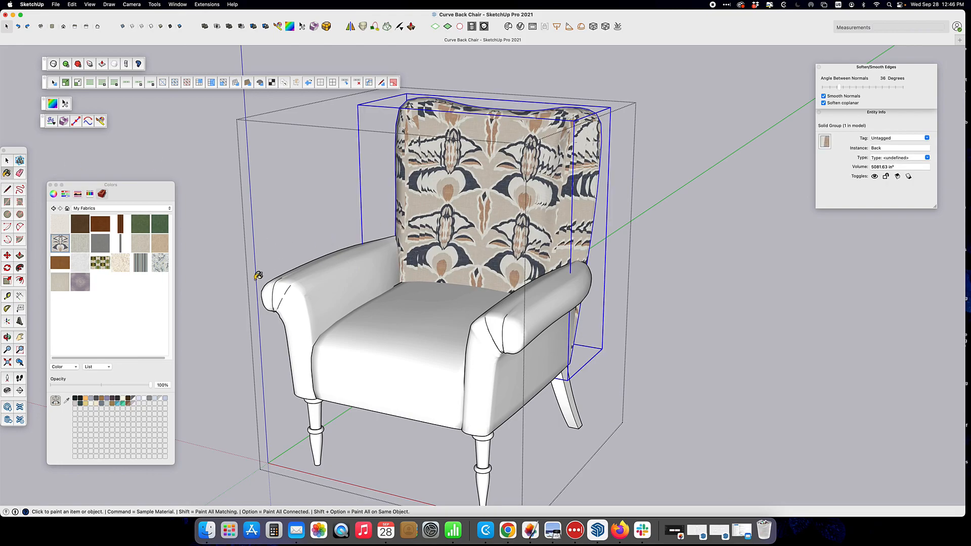
Step: Paint the seat group and both arm groups with the same patterned fabric
mouse_move(540, 199)
middle_mouse_down()
mouse_move(303, 207)
mouse_move(653, 200)
middle_mouse_up()
left_click(572, 442)
middle_click_drag(557, 448, 562, 194, "shift")
mouse_move(510, 222)
middle_mouse_down()
mouse_move(384, 186)
mouse_move(444, 169)
mouse_move(728, 156)
mouse_move(270, 341)
mouse_move(455, 263)
mouse_move(551, 237)
mouse_move(821, 213)
mouse_move(785, 247)
middle_mouse_up()
left_click(270, 342)
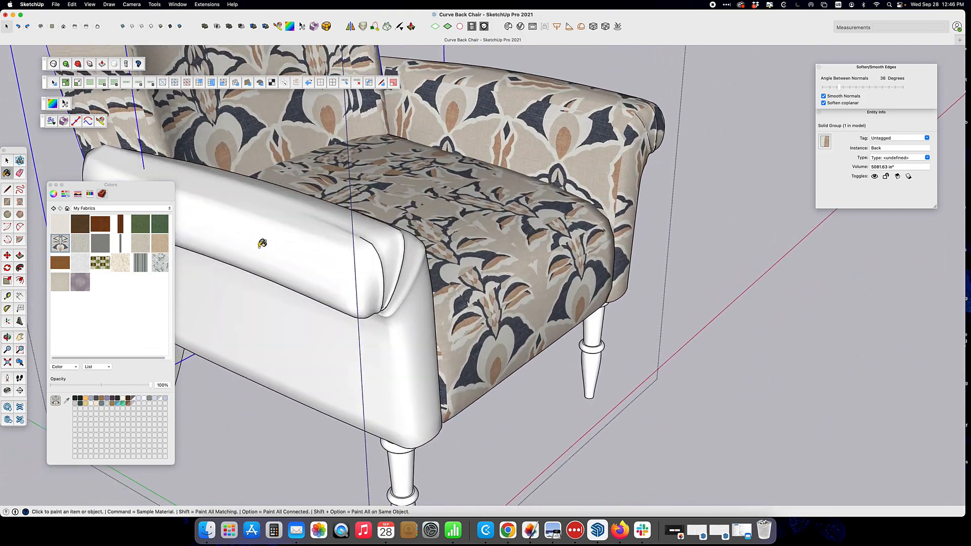
left_click(259, 228)
Step: Undo the fabric painting on the chair's back, seat and arm groups
mouse_move(259, 228)
middle_mouse_down()
mouse_move(241, 137)
mouse_move(624, 215)
mouse_move(427, 264)
mouse_move(260, 256)
mouse_move(488, 266)
middle_mouse_up()
key("b")
key("alt")
key("super+z")
key("super+z")
key("super+z")
key("super+z")
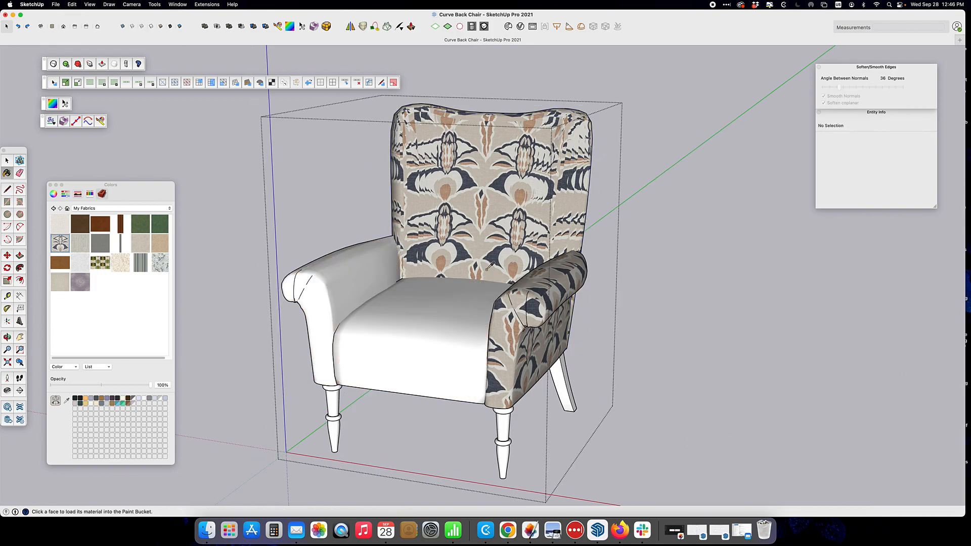
key("super+z")
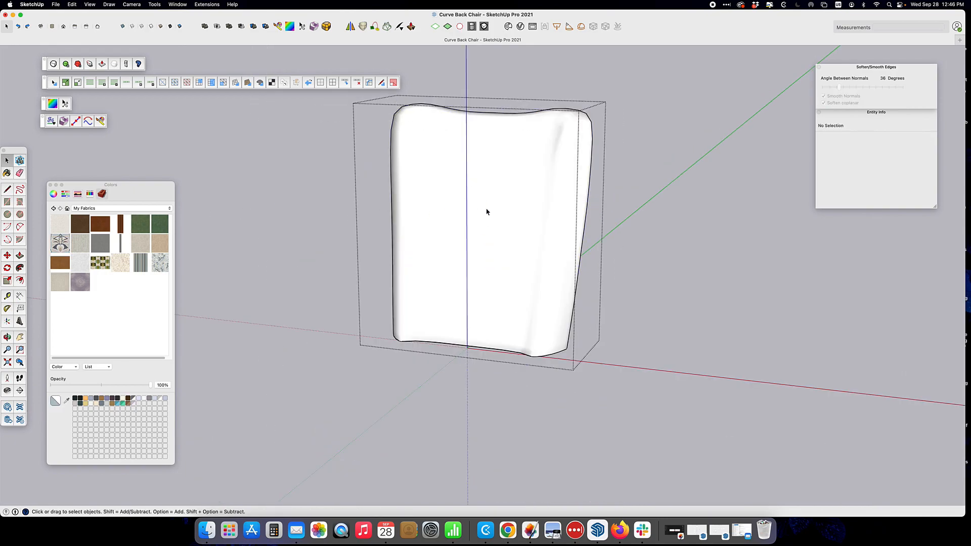
Step: Select all connected geometry inside the back group and paint its faces with the beige and navy patterned fabric
triple_click(487, 212)
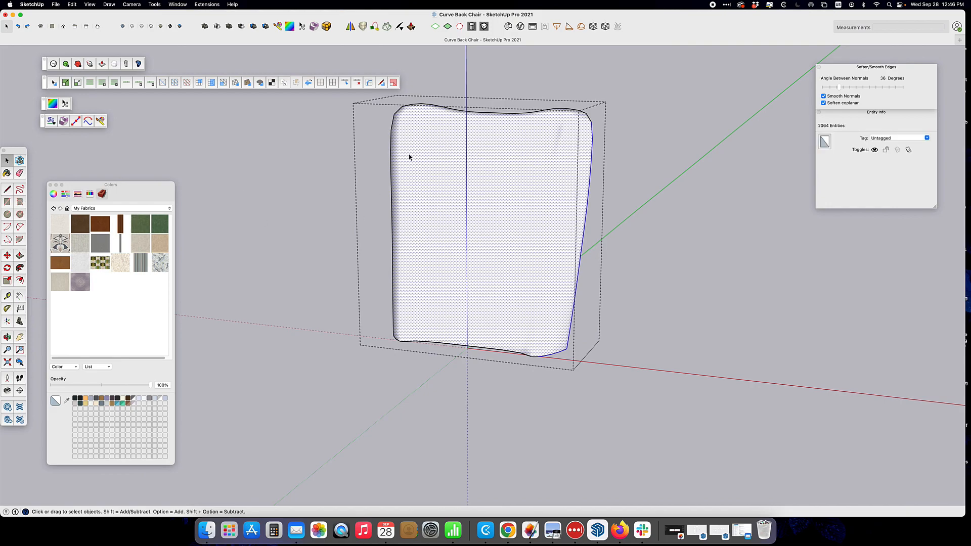
left_click(61, 244)
left_click(477, 212)
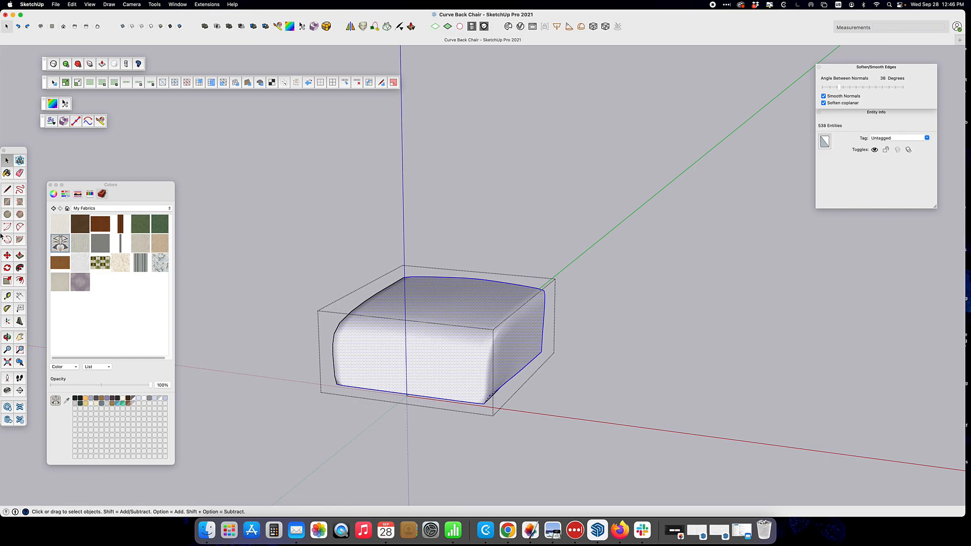
Step: Paint the selected faces inside the seat group with the same patterned fabric
left_click(7, 173)
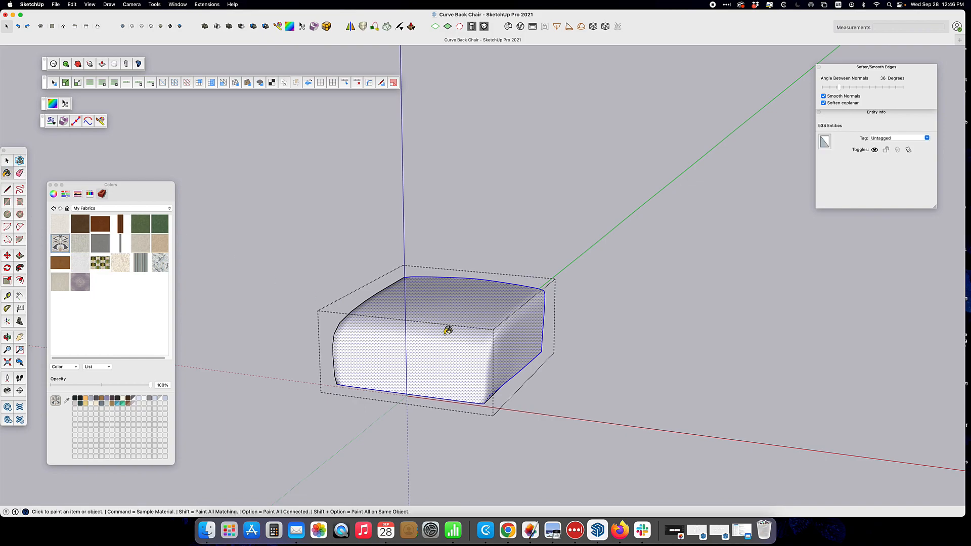
left_click(444, 329)
mouse_move(445, 329)
middle_mouse_down()
mouse_move(431, 412)
mouse_move(562, 422)
mouse_move(332, 387)
mouse_move(253, 266)
mouse_move(319, 195)
mouse_move(587, 192)
mouse_move(311, 211)
mouse_move(199, 199)
middle_mouse_up()
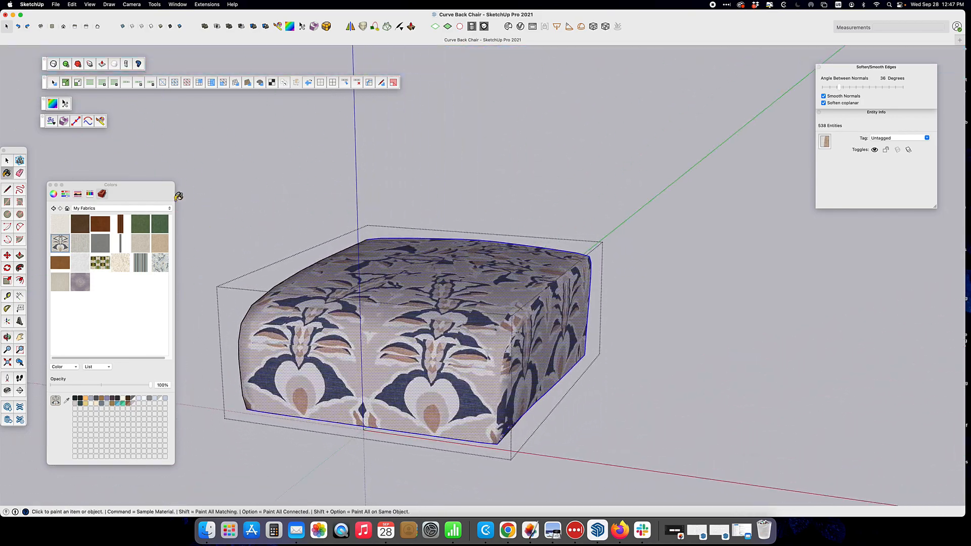
left_click(7, 160)
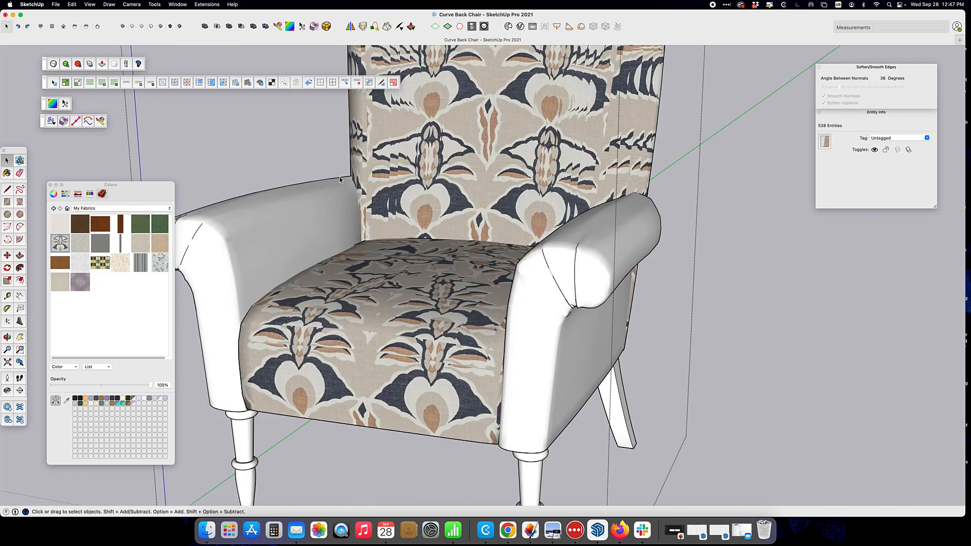
Step: Undo the fabric painting on the faces of the back and seat, and close the chair group
middle_click_drag(430, 196, 408, 278)
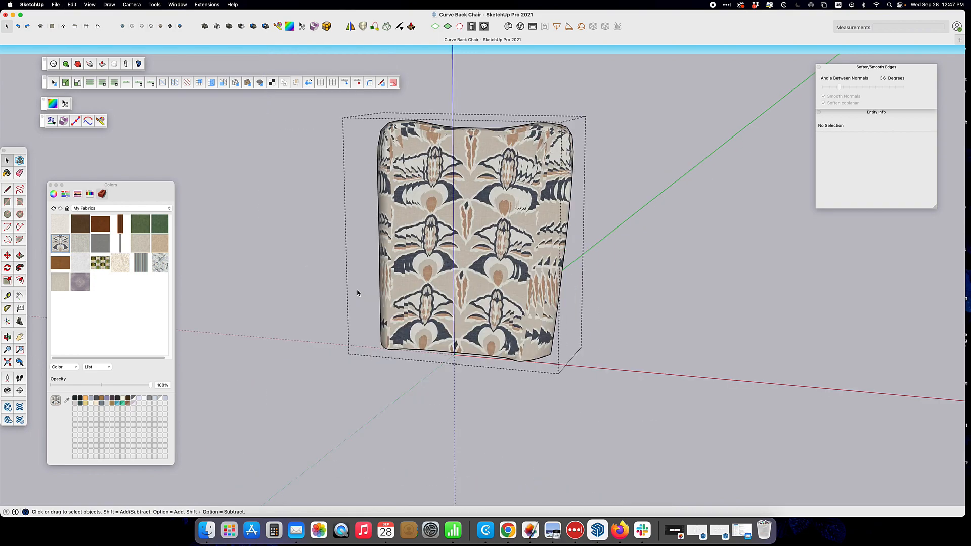
key("super+z")
key("b")
key("space")
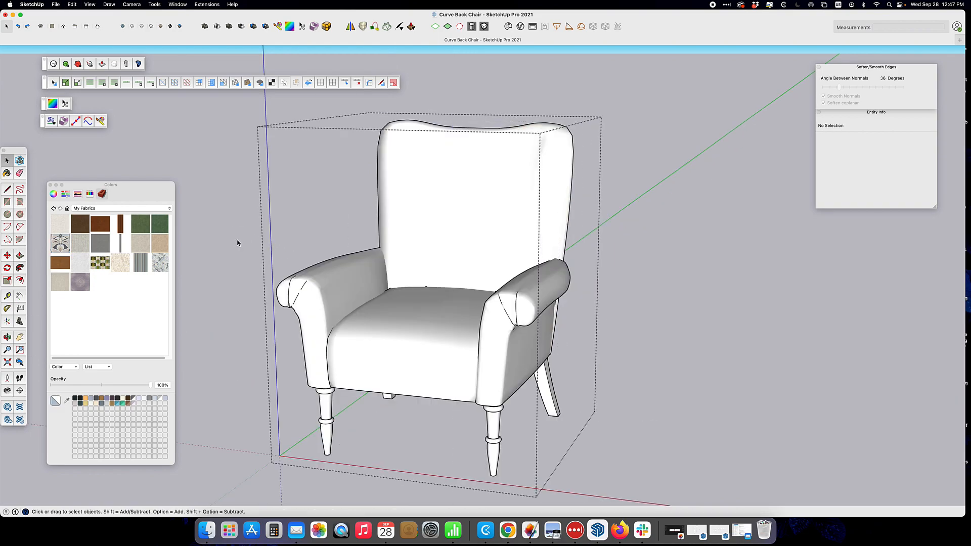
key("o")
left_click_drag(238, 180, 449, 305)
key("space")
key("o")
middle_click_drag(448, 304, 431, 306)
middle_click_drag(531, 297, 432, 303)
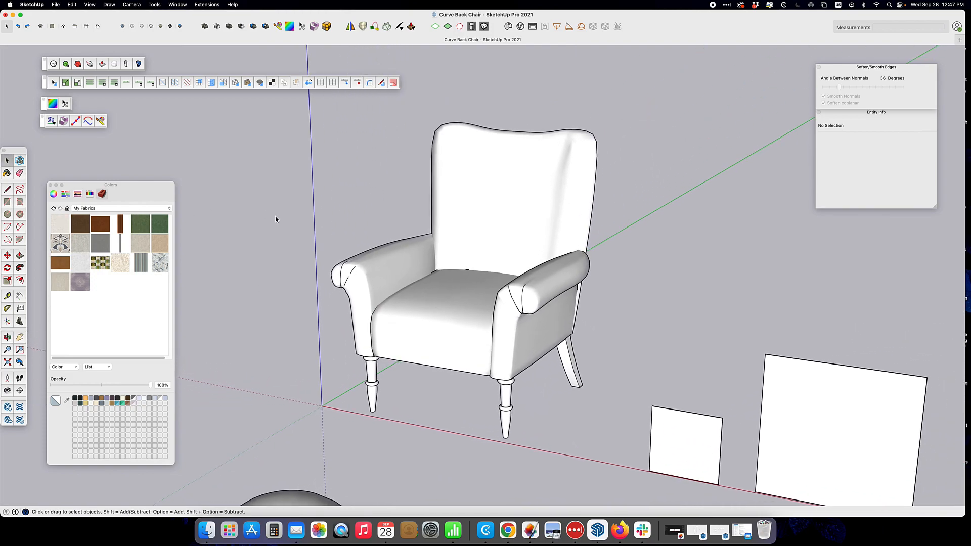
Step: Load the first grid material from the My UV Maps collection for painting the two square faces
left_click(67, 208)
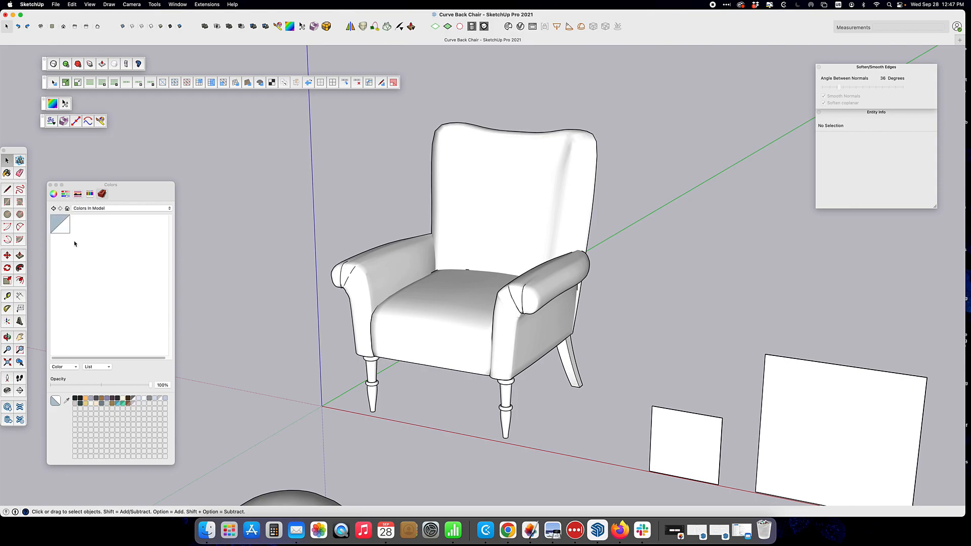
left_click(86, 208)
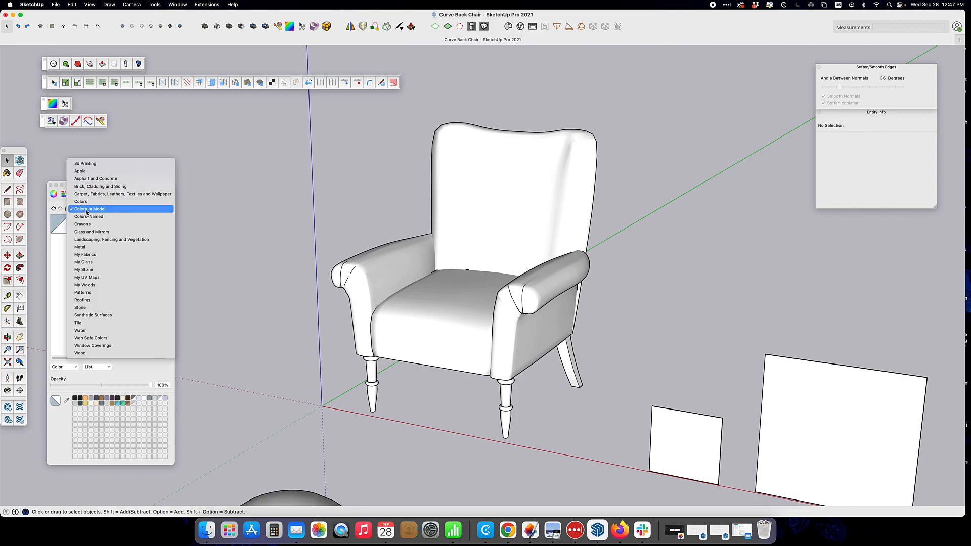
left_click(96, 278)
left_click(61, 228)
middle_click_drag(763, 426, 627, 341, "shift")
middle_click_drag(657, 387, 695, 365)
scroll(546, 332, "up", 4)
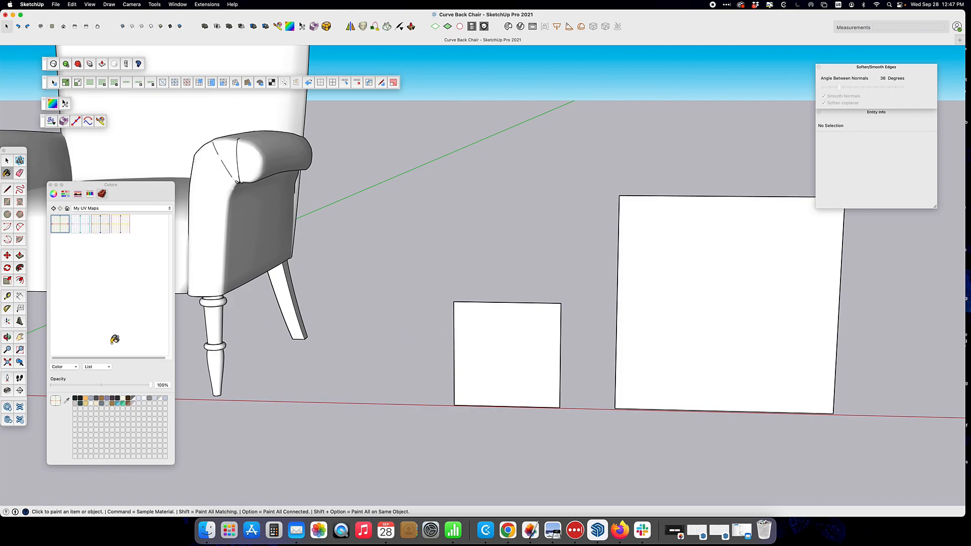
Step: Check the texture size of the UV 1 material and paint the small square face with it
right_click(63, 229)
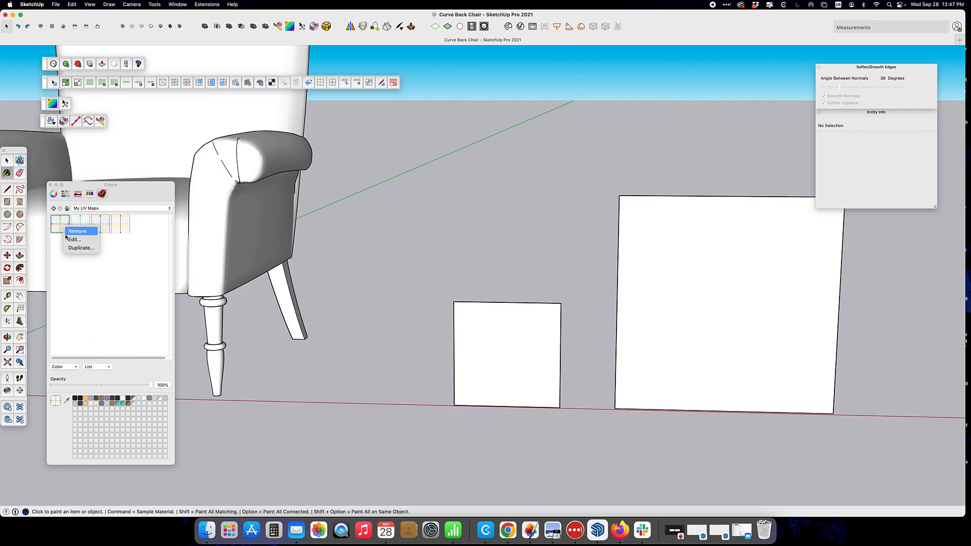
left_click(76, 240)
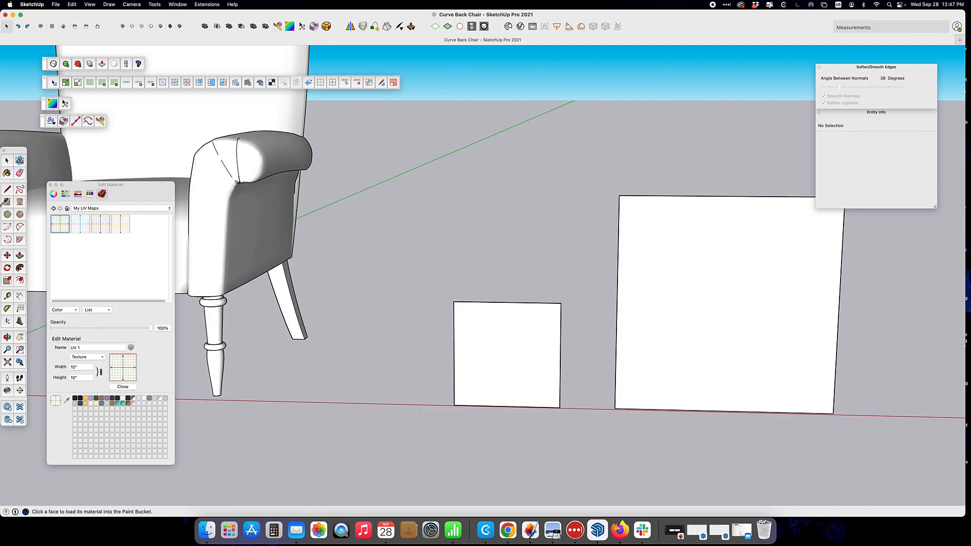
left_click(7, 173)
left_click(502, 338)
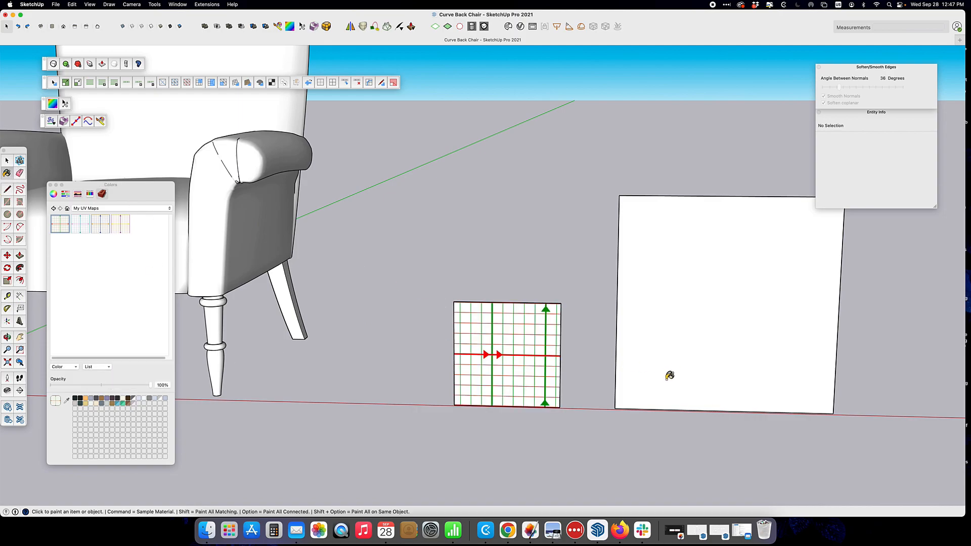
Step: Reposition the texture on the small square so one grid tile starts at the face's lower-left corner
left_click(7, 160)
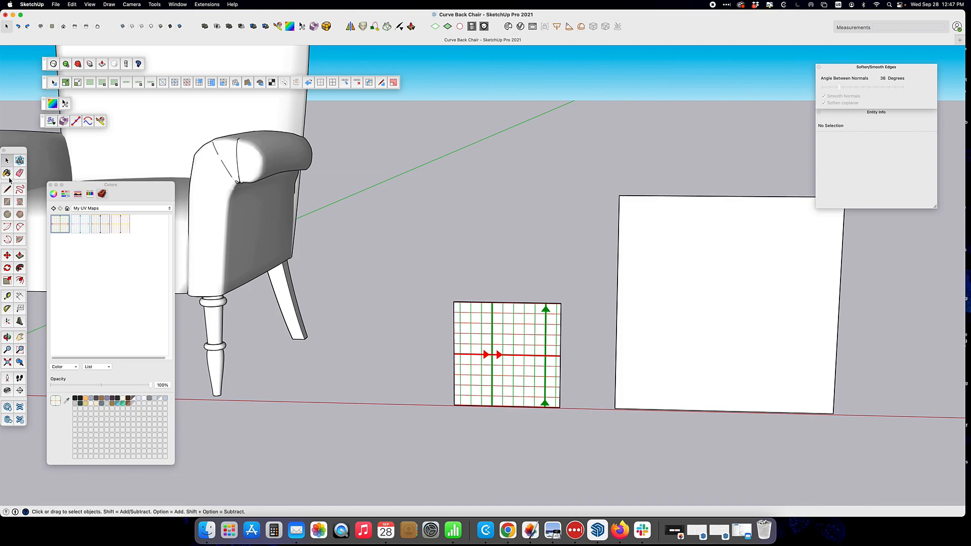
left_click(489, 347)
right_click(491, 349)
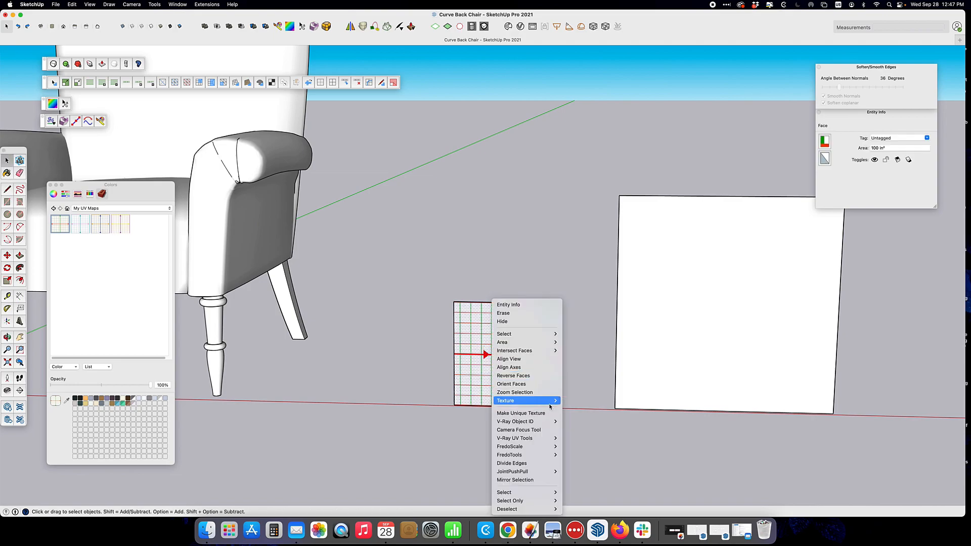
mouse_move(531, 400)
left_click(577, 402)
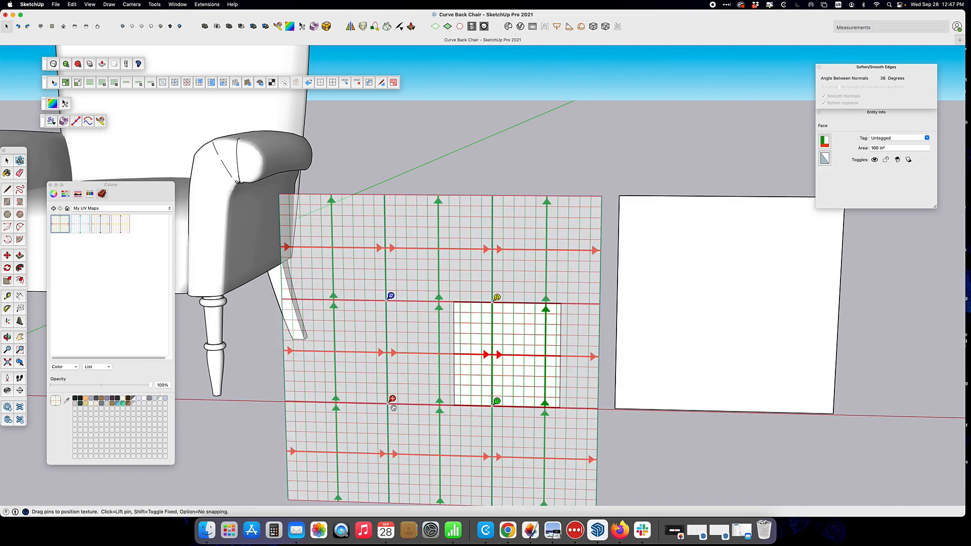
left_click_drag(393, 399, 459, 400)
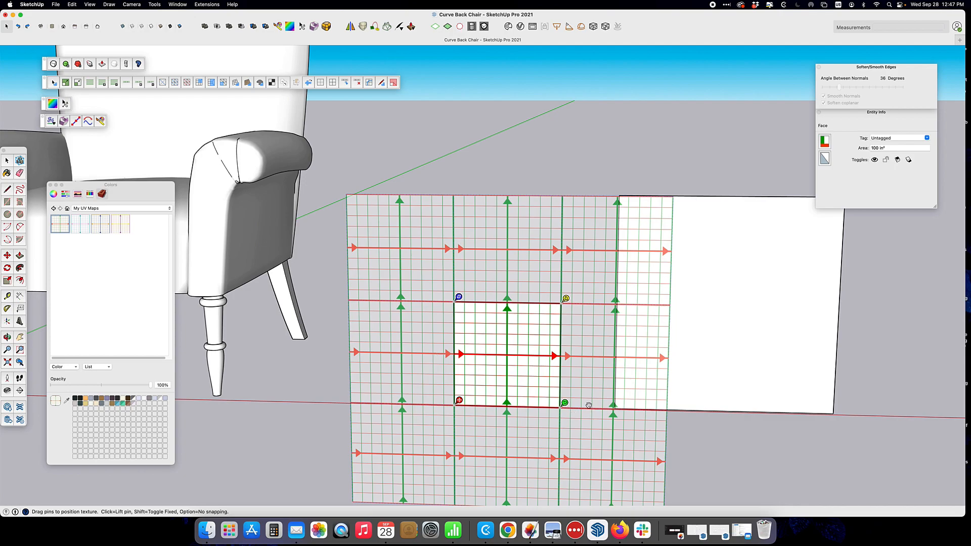
left_click(4, 161)
Step: Paint the large square with the UV 1 grid and shift its texture so the tiles start at the lower-left corner
middle_click_drag(656, 371, 592, 354)
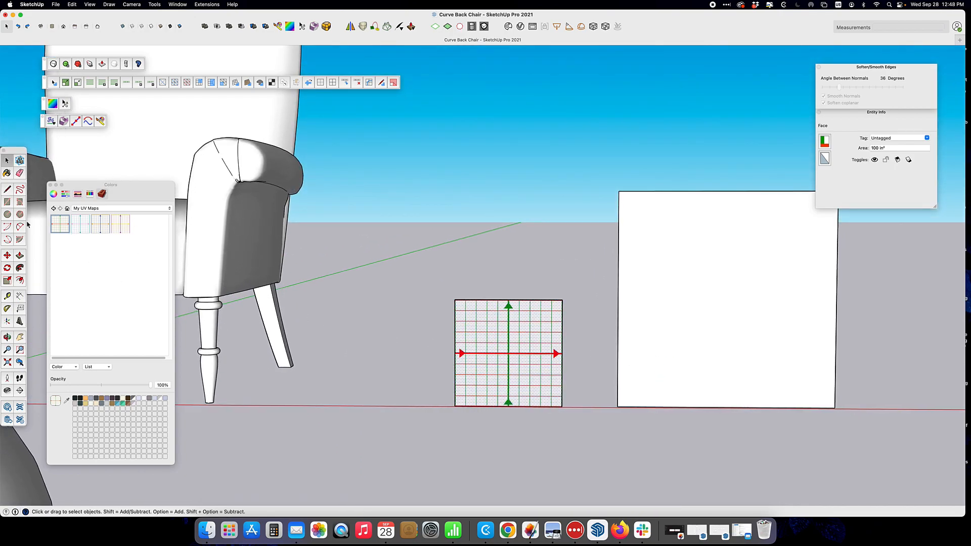
left_click(7, 172)
left_click(689, 363)
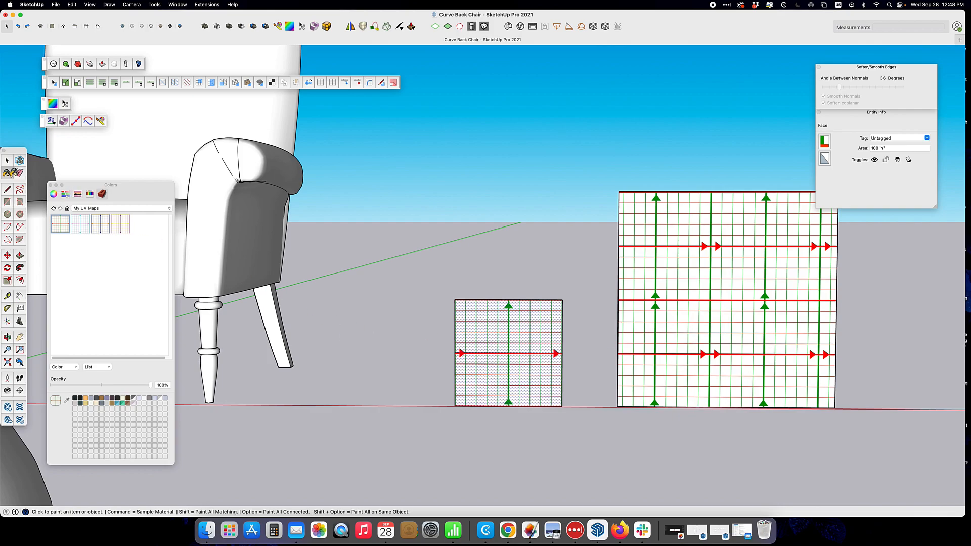
left_click(7, 161)
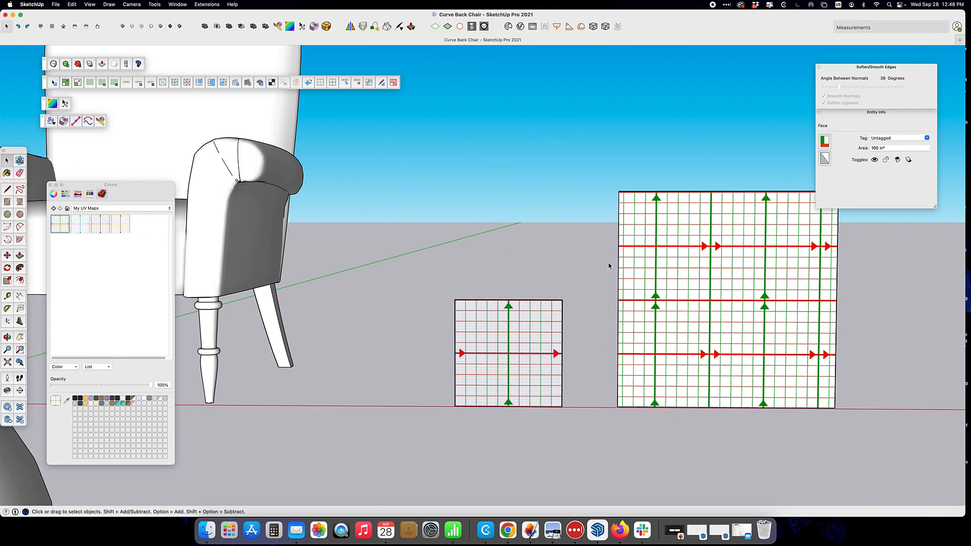
left_click(643, 275)
right_click(643, 276)
mouse_move(678, 373)
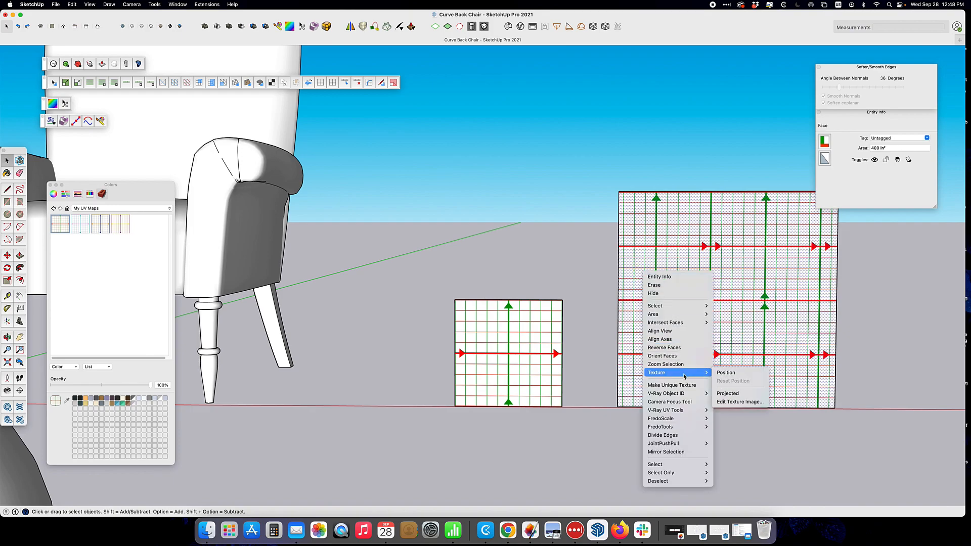
left_click(736, 372)
left_click_drag(620, 297, 625, 402)
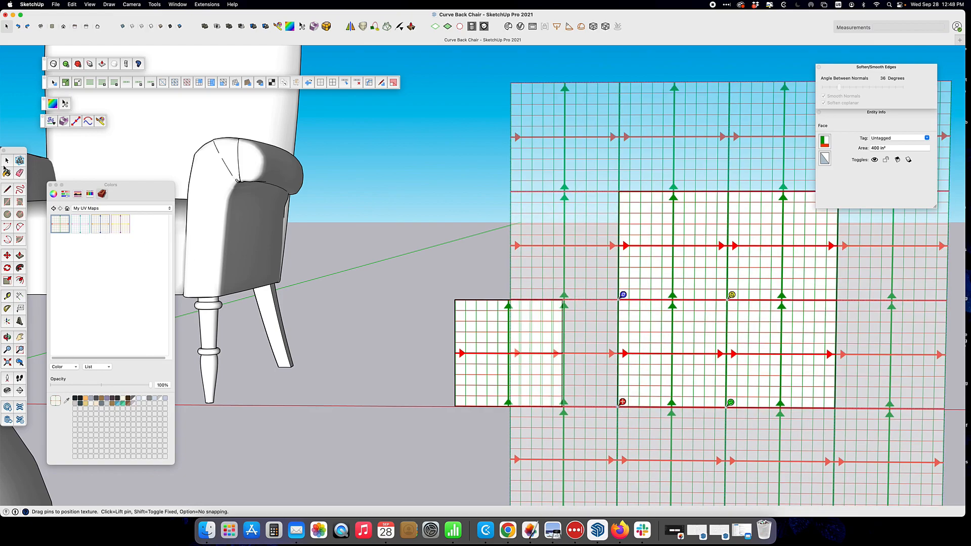
left_click(7, 336)
left_click_drag(468, 243, 664, 285)
key("space")
Step: Compare the grid mapping on the two flat squares and review the texture options available for the small one
middle_click_drag(536, 337, 504, 353)
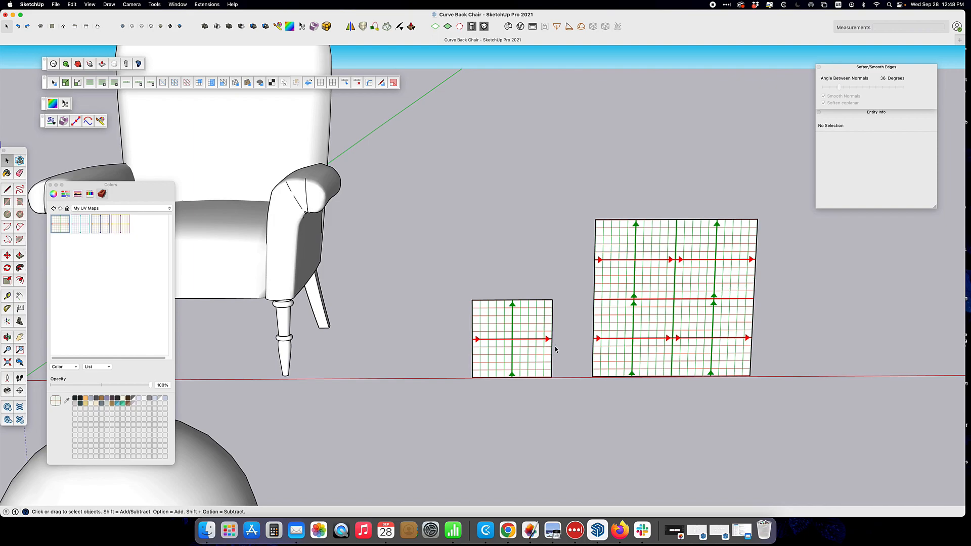
middle_click_drag(555, 349, 585, 290)
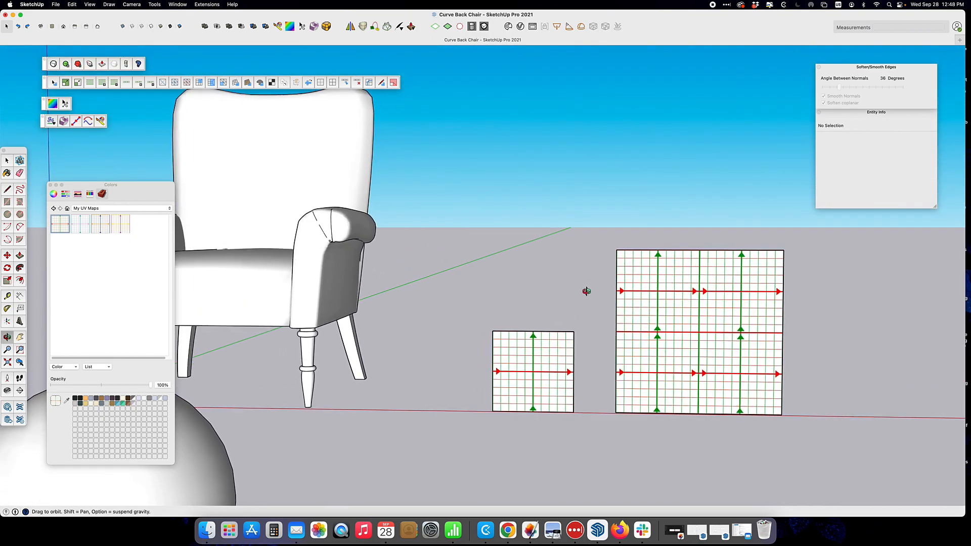
scroll(421, 298, "down", 2)
middle_click_drag(418, 301, 548, 328, "shift")
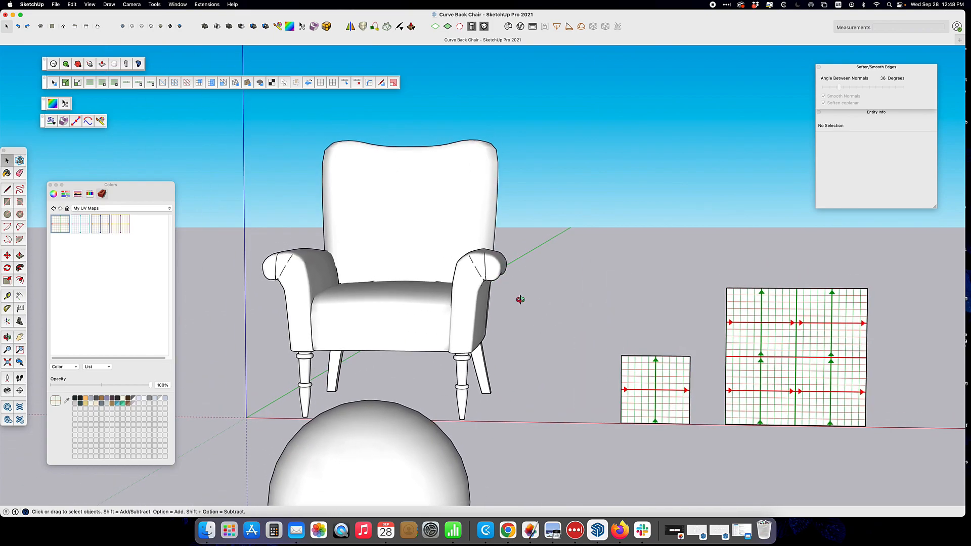
middle_click_drag(523, 299, 511, 323)
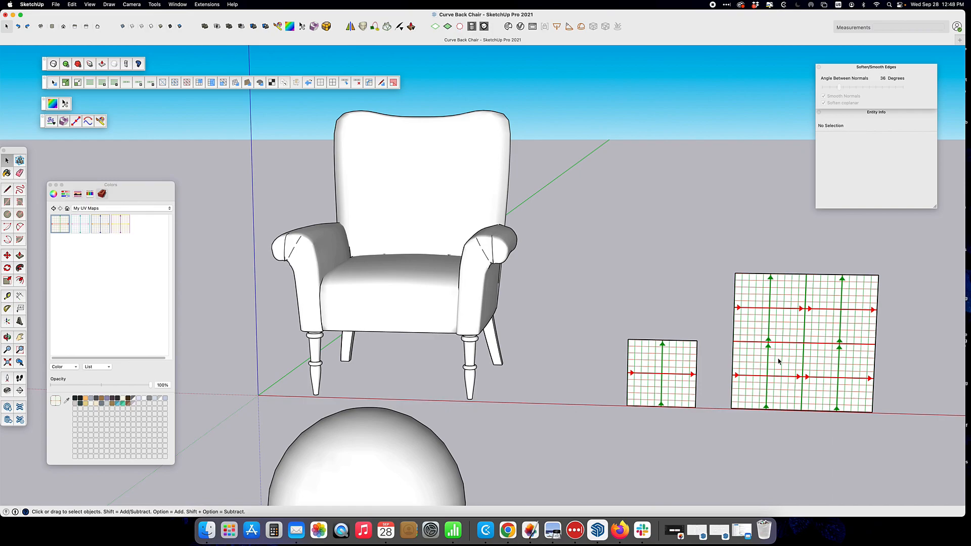
left_click(784, 343)
left_click(678, 357)
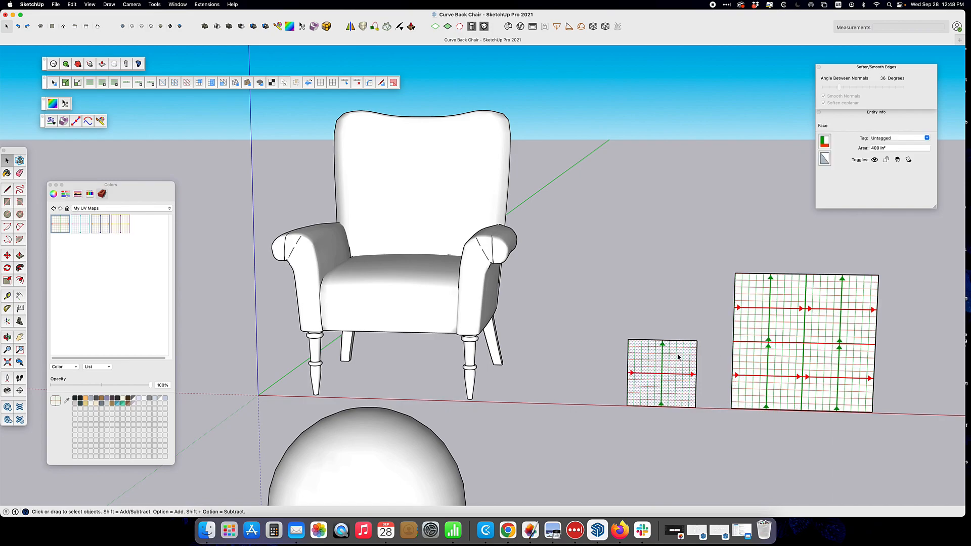
right_click(677, 368)
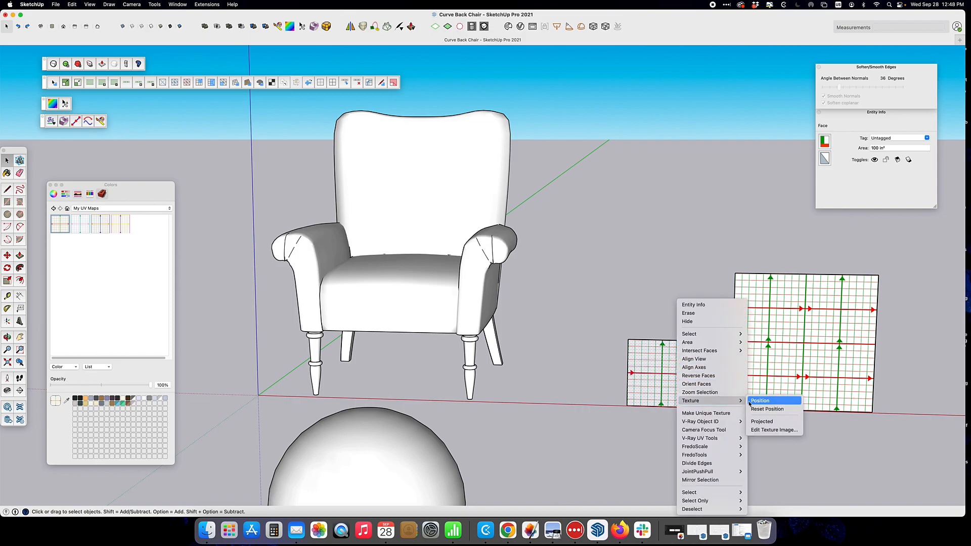
left_click(588, 302)
Step: Select the seat group inside the chair group, examine its curved shape, and close the chair group
left_click(396, 306)
double_click(396, 304)
left_click(396, 309)
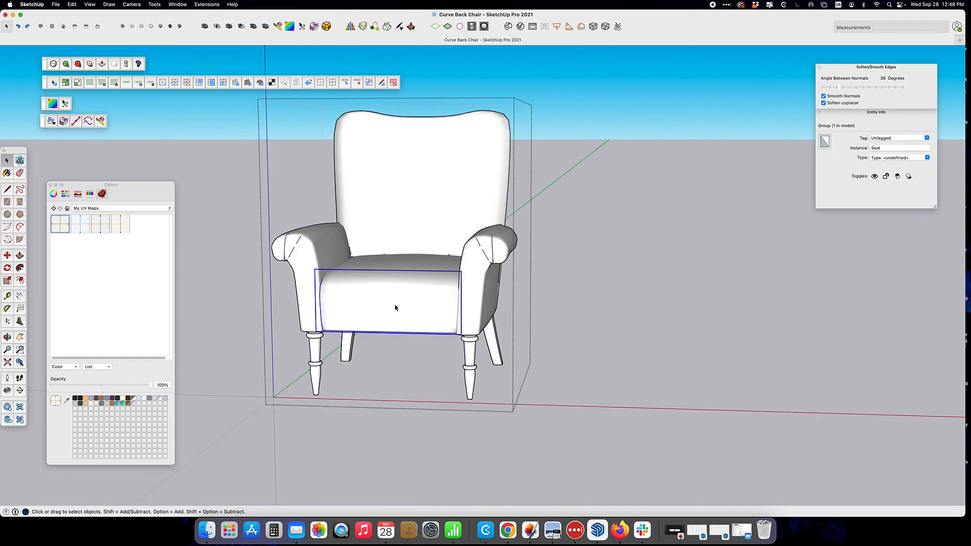
scroll(387, 292, "up", 2)
middle_click_drag(392, 278, 431, 322, "shift")
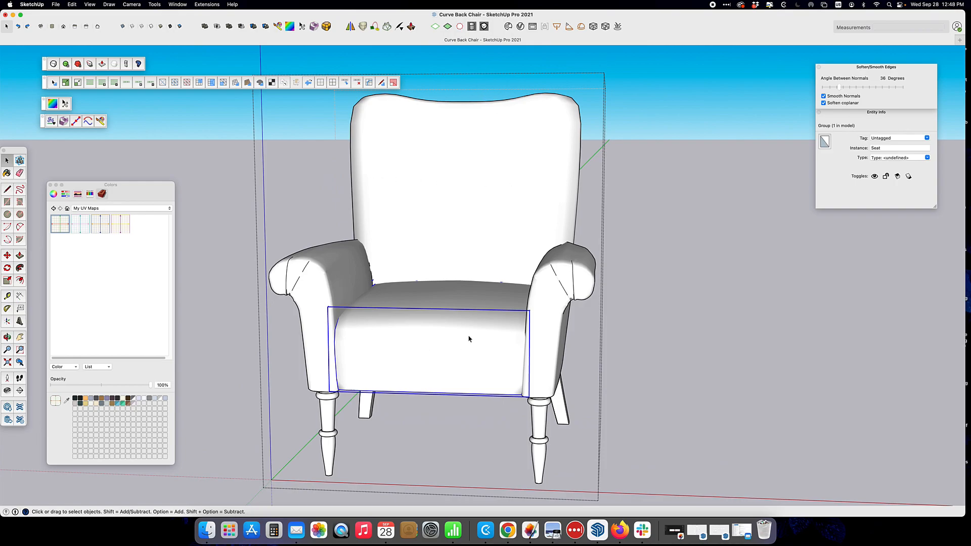
middle_click_drag(625, 325, 582, 378)
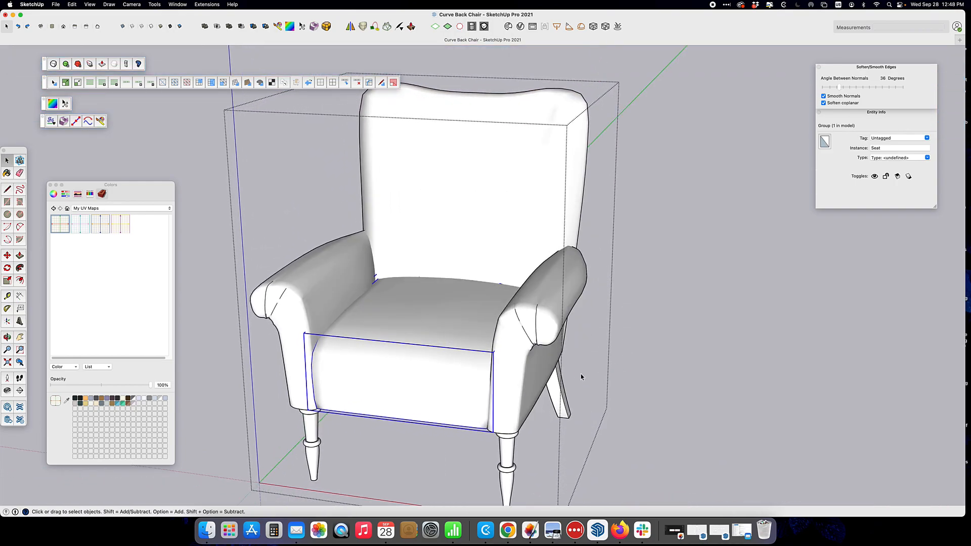
left_click(659, 231)
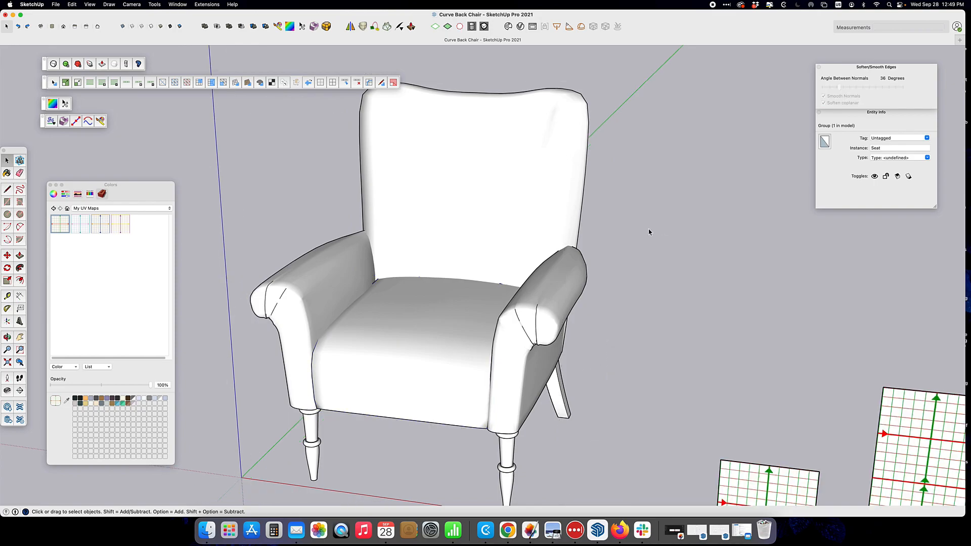
Step: Open the chair group, select the back group, and show the hidden geometry
left_click(452, 322)
double_click(474, 197)
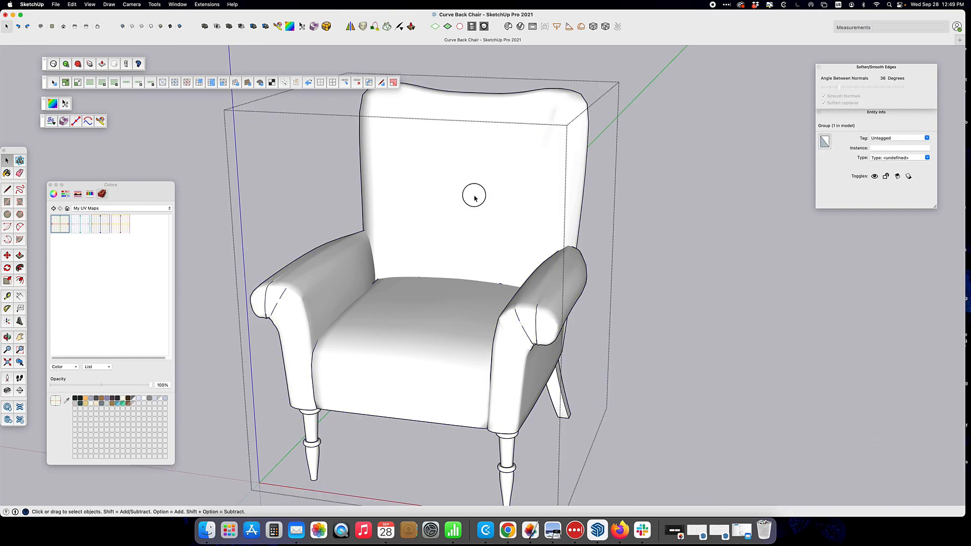
left_click(439, 128)
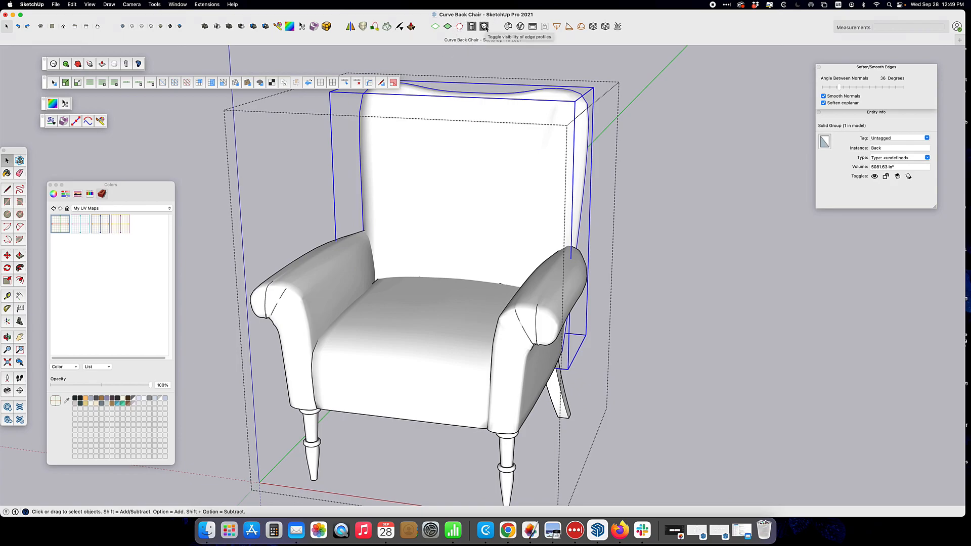
left_click(459, 27)
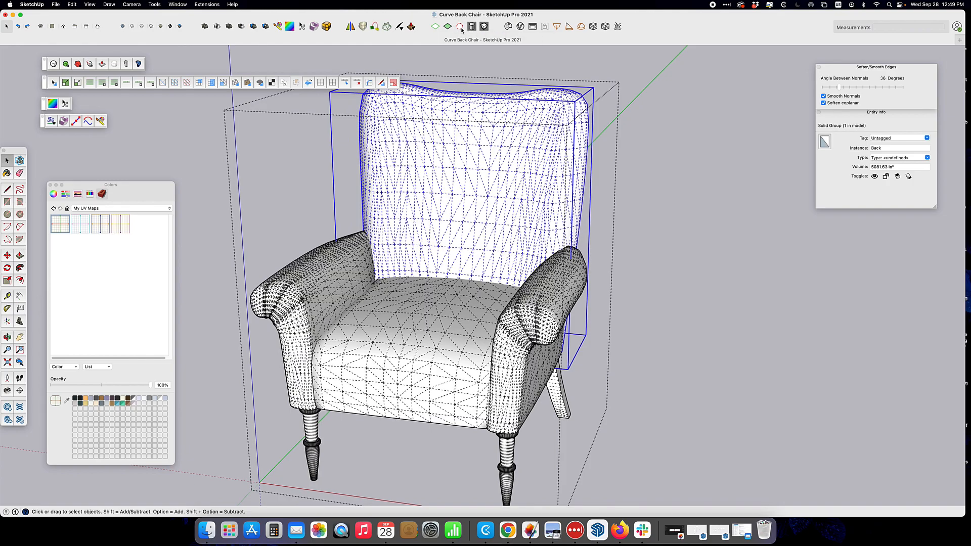
Step: Examine the subdivided mesh of the chair's back, seat and arms, close the chair group, and turn hidden geometry off
scroll(461, 160, "up", 3)
middle_click_drag(461, 161, 491, 182)
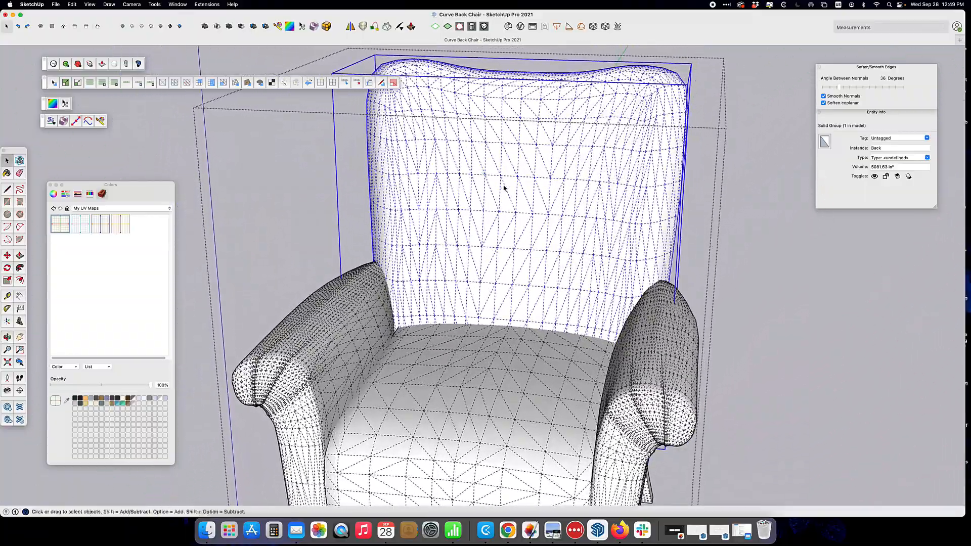
middle_click_drag(556, 262, 451, 240)
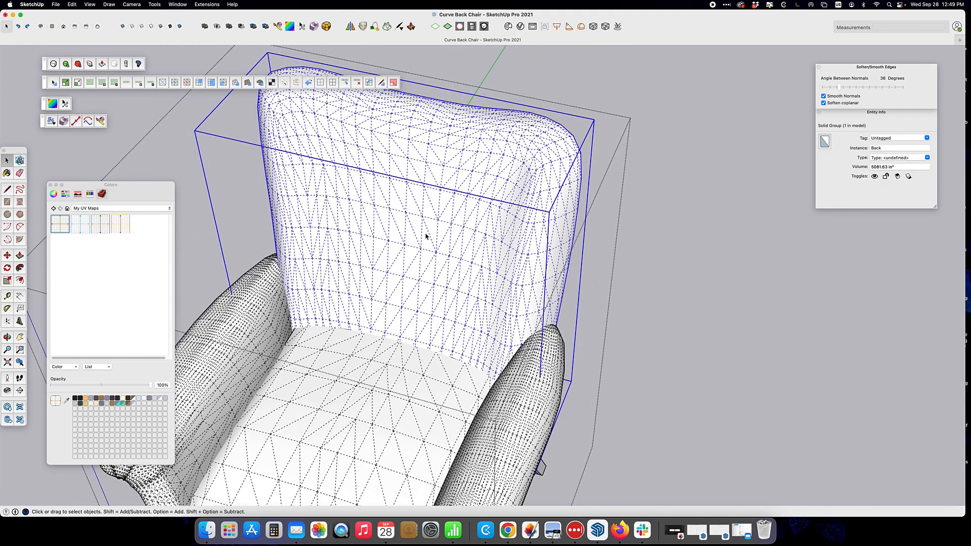
middle_click_drag(429, 287, 461, 316)
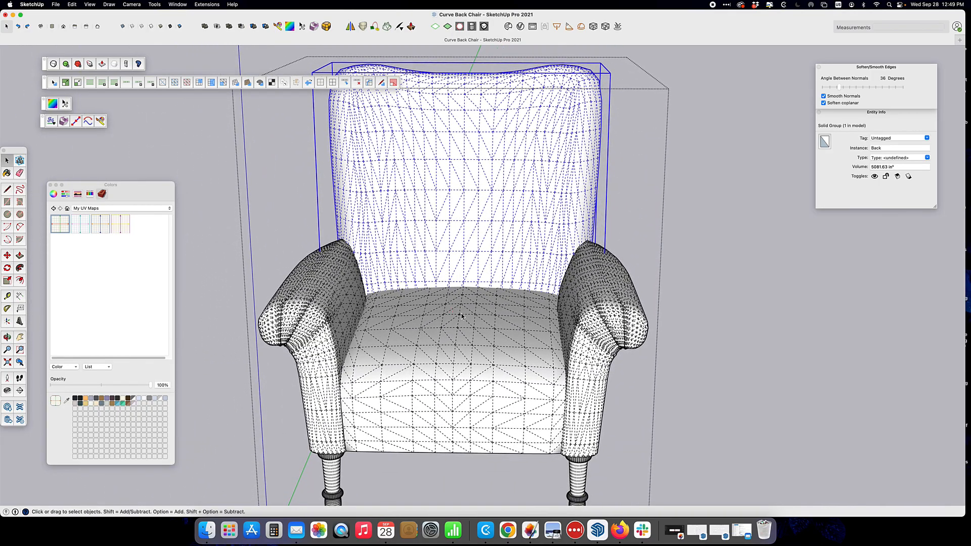
scroll(461, 316, "down", 1)
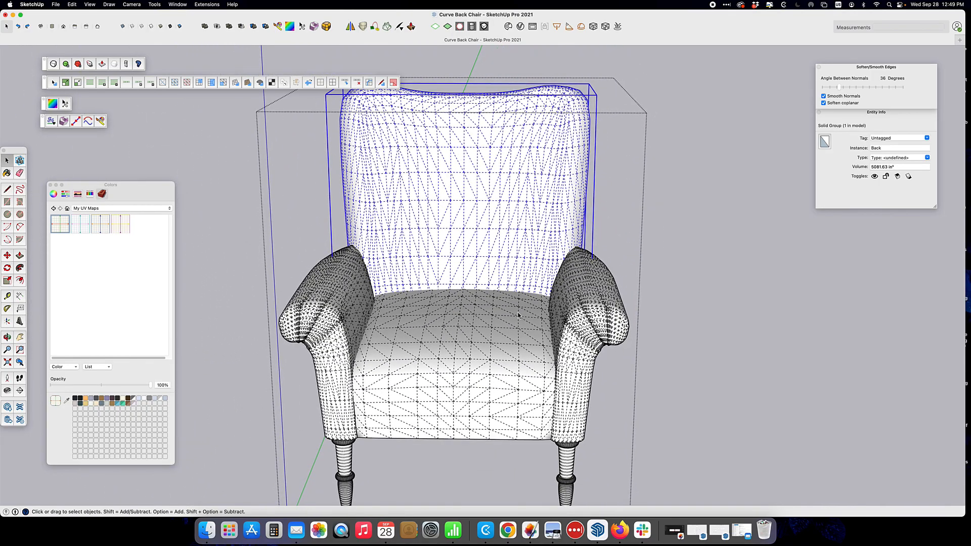
left_click(678, 301)
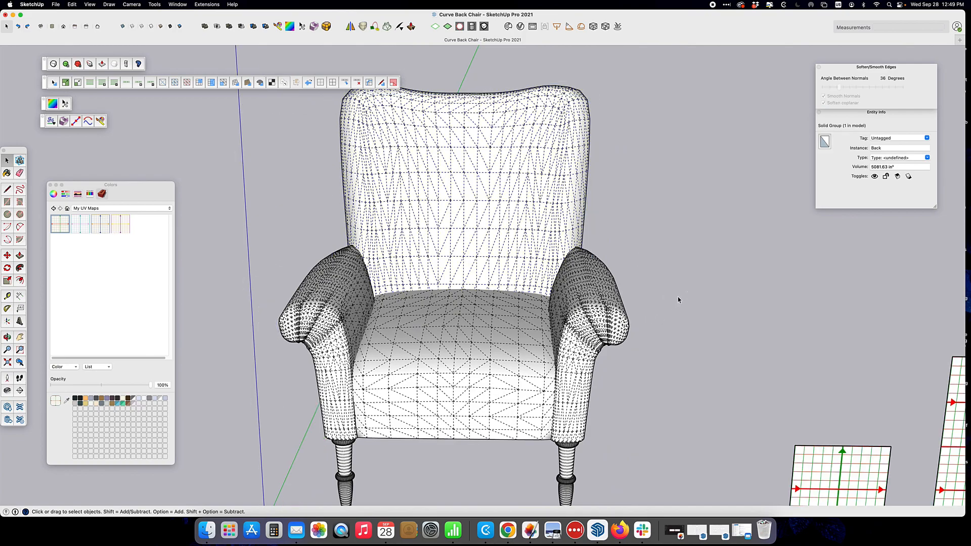
left_click(458, 30)
Step: Explode the outer chair group into its separate back, seat, arm and leg groups
left_click(500, 355)
double_click(435, 397)
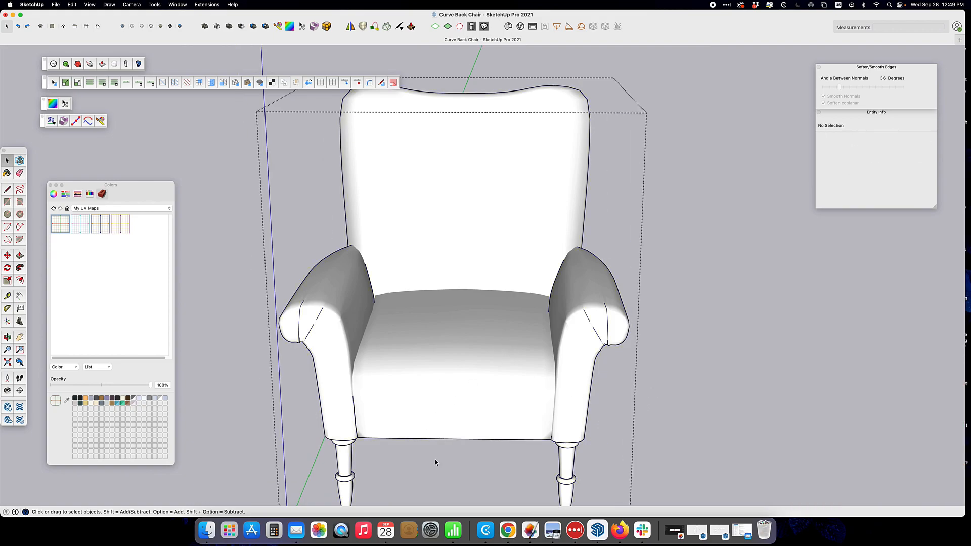
right_click(571, 354)
left_click(586, 354)
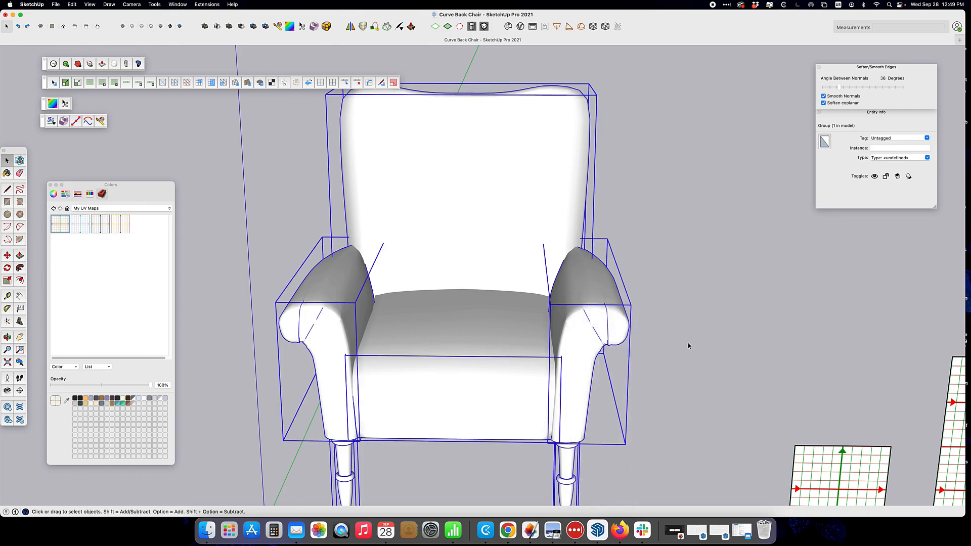
Step: Select the chair's seat group and close the floating five-icon toolbar below the other plugin toolbars
left_click(494, 389)
middle_click_drag(460, 319, 394, 357, "shift")
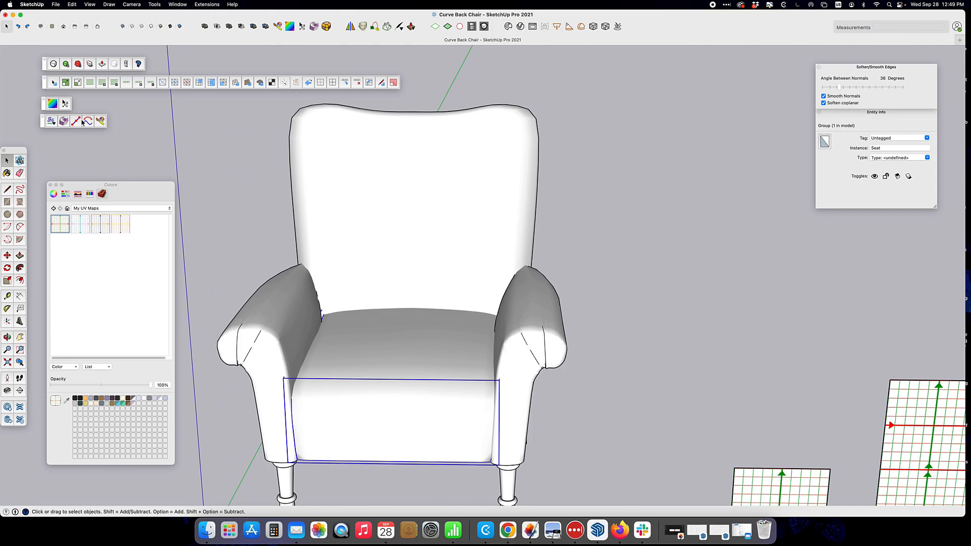
left_click_drag(43, 124, 185, 121)
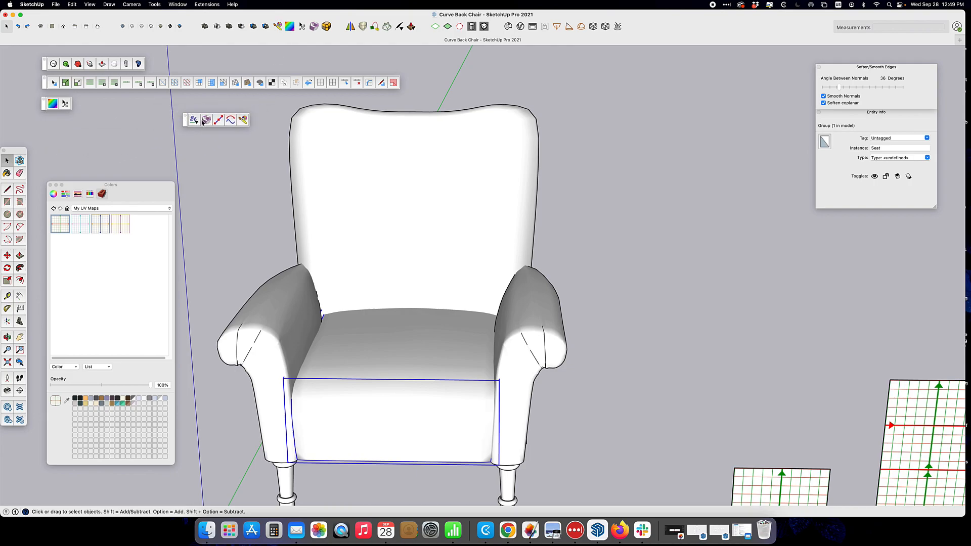
left_click(185, 116)
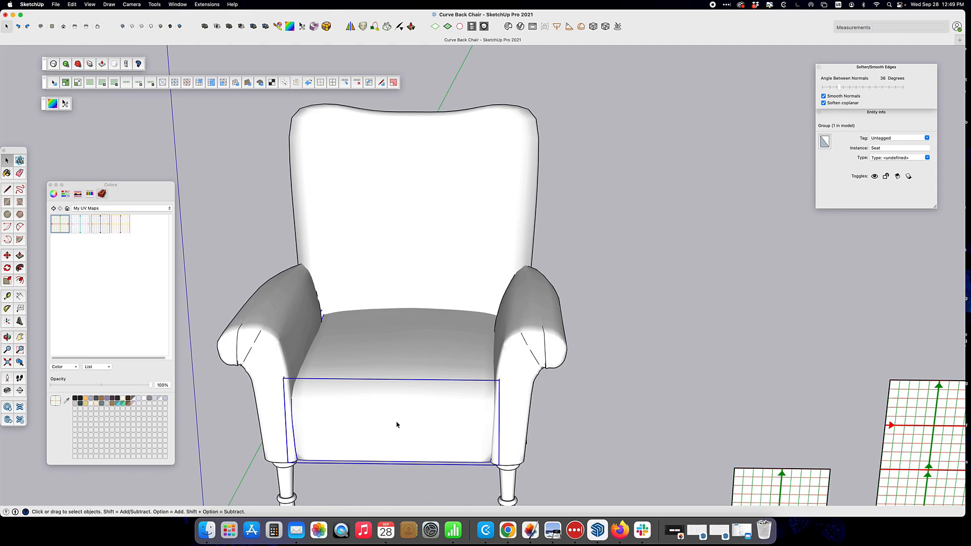
Step: Move the Soften/Smooth Edges and Entity Info windows closer to the chair
middle_click_drag(405, 400, 436, 357, "shift")
middle_click_drag(433, 305, 451, 333)
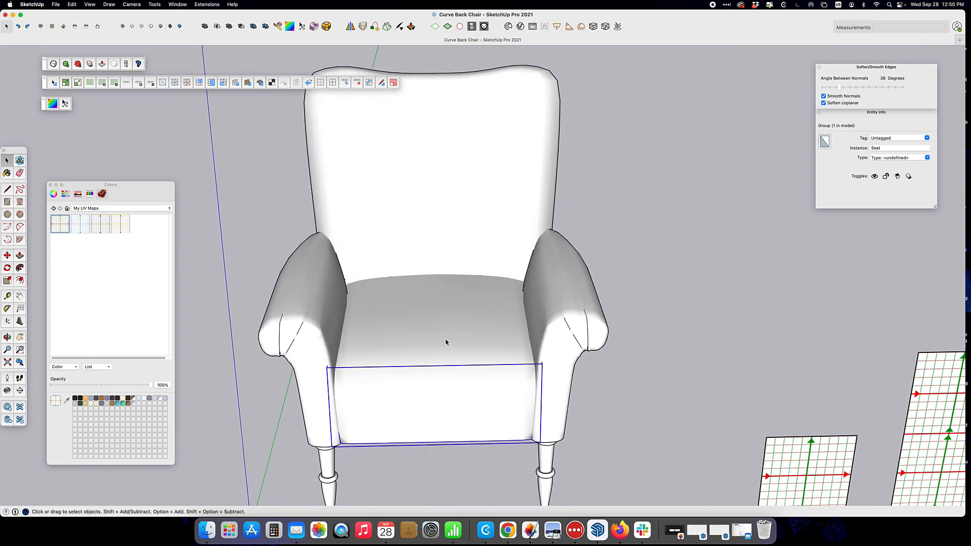
middle_click_drag(603, 334, 444, 332)
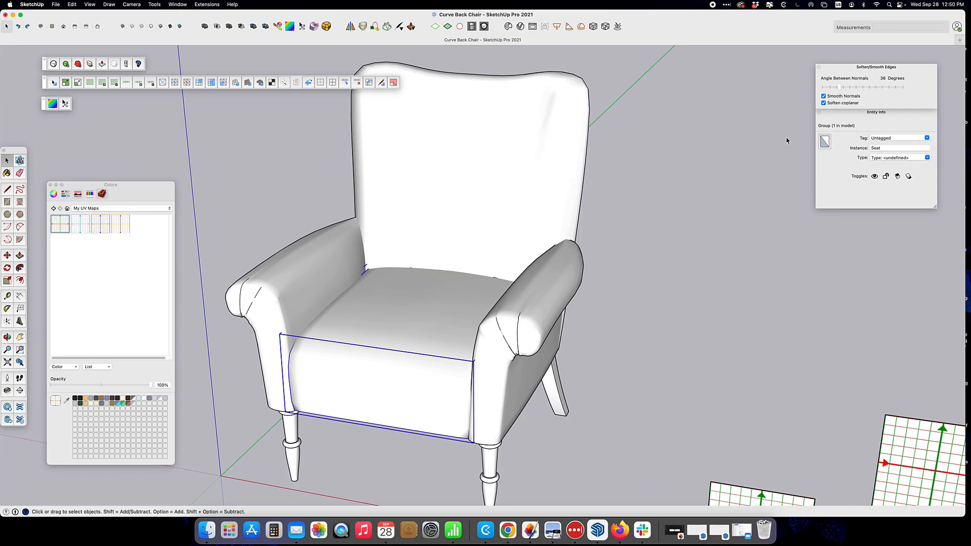
left_click_drag(879, 67, 702, 77)
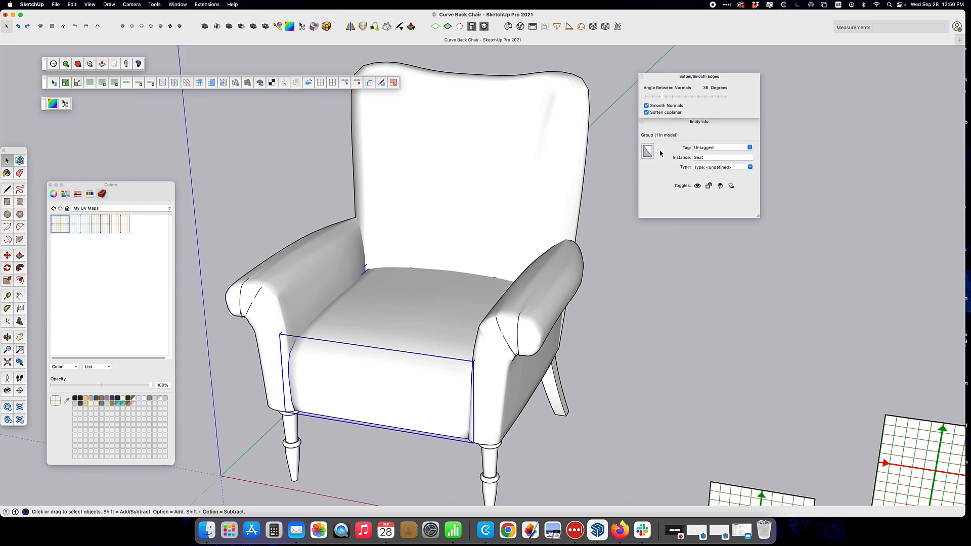
Step: Paint the whole seat group with the first UV grid material, open the group, and select its surface to check the face material
left_click(6, 174)
left_click(373, 301)
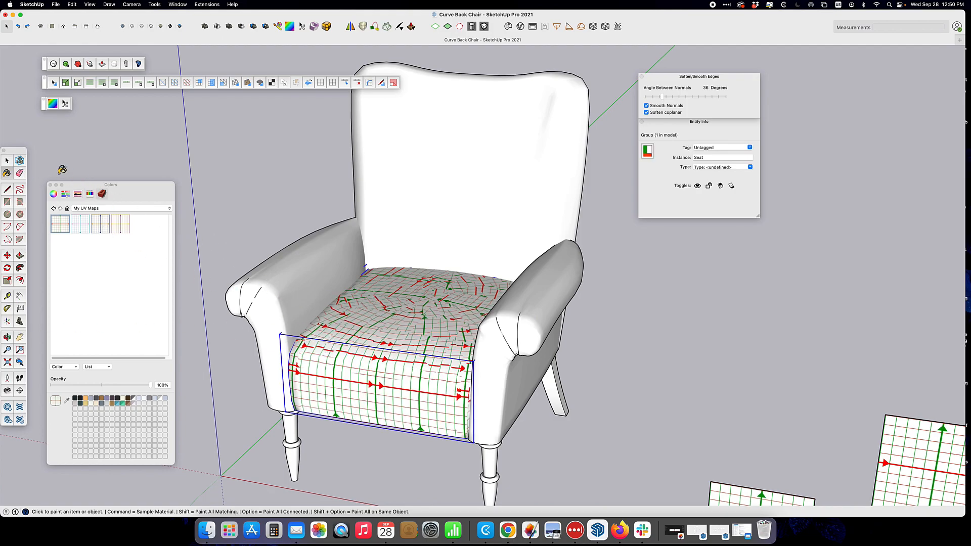
left_click(7, 161)
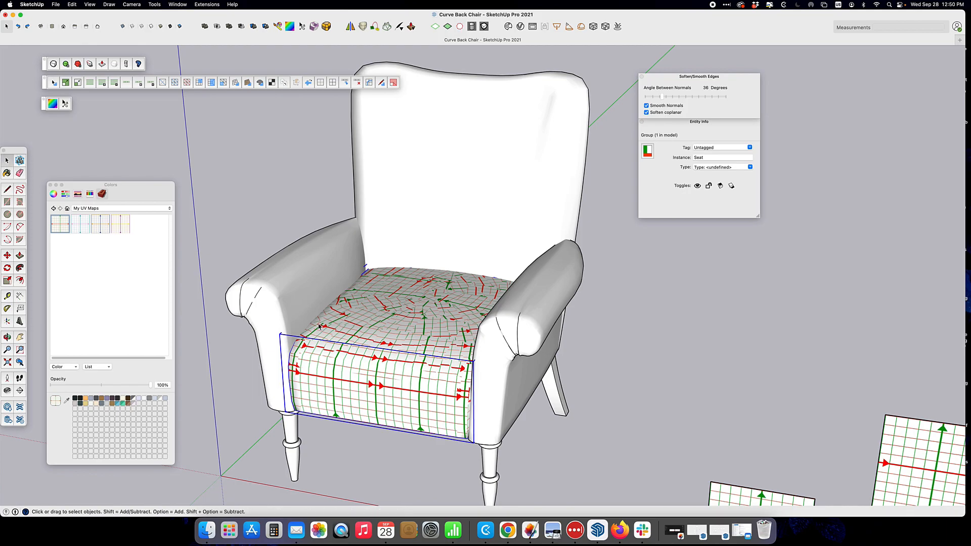
double_click(398, 347)
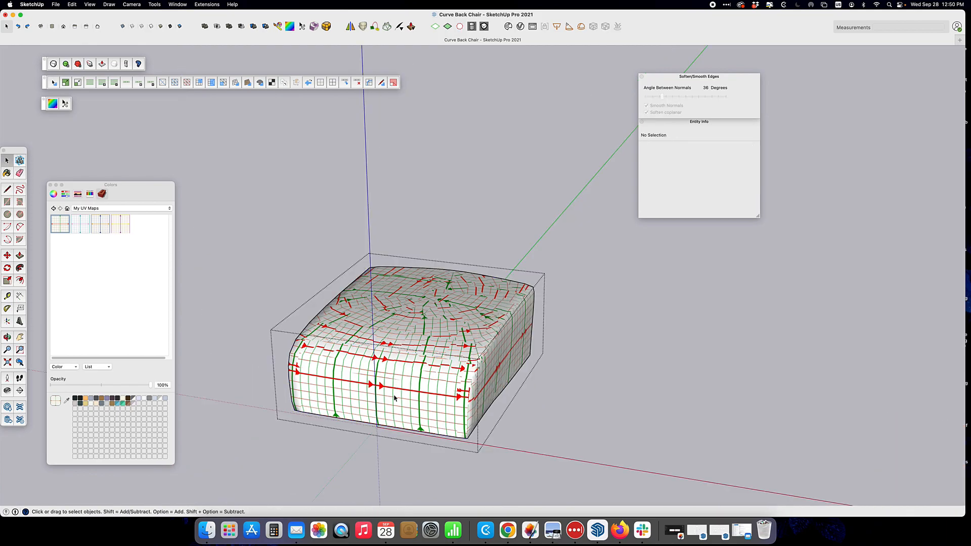
left_click(400, 369)
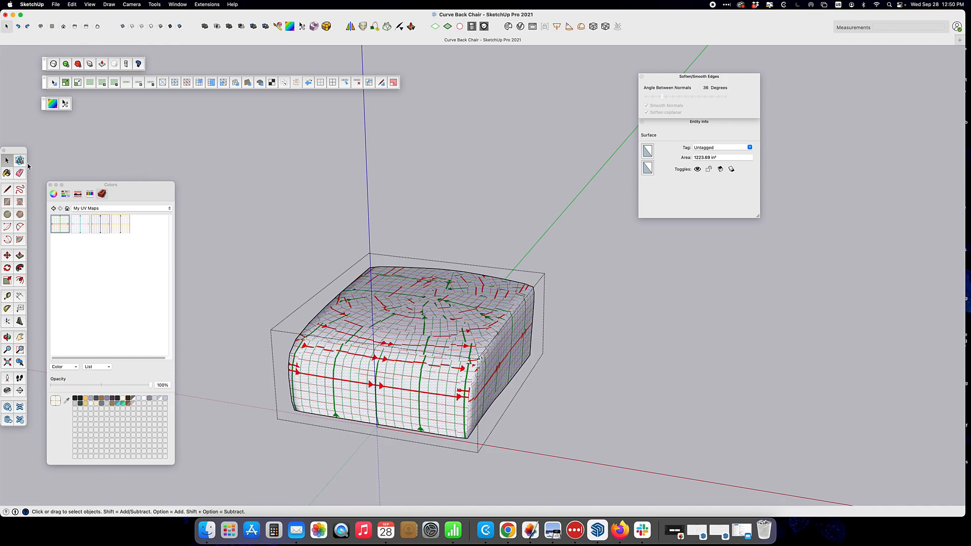
Step: Close the seat group and undo the UV grid paint applied to the group
left_click(398, 201)
key("super+z")
key("super+z")
key("super+z")
key("super+z")
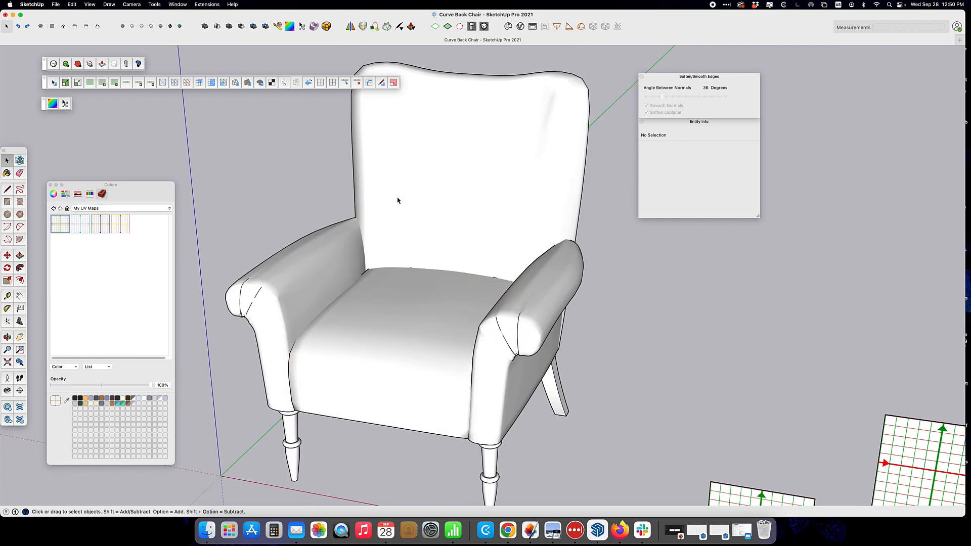
Step: Check the seat group's material in Entity Info, open the group, and select all of its connected geometry
left_click(415, 316)
left_click(651, 155)
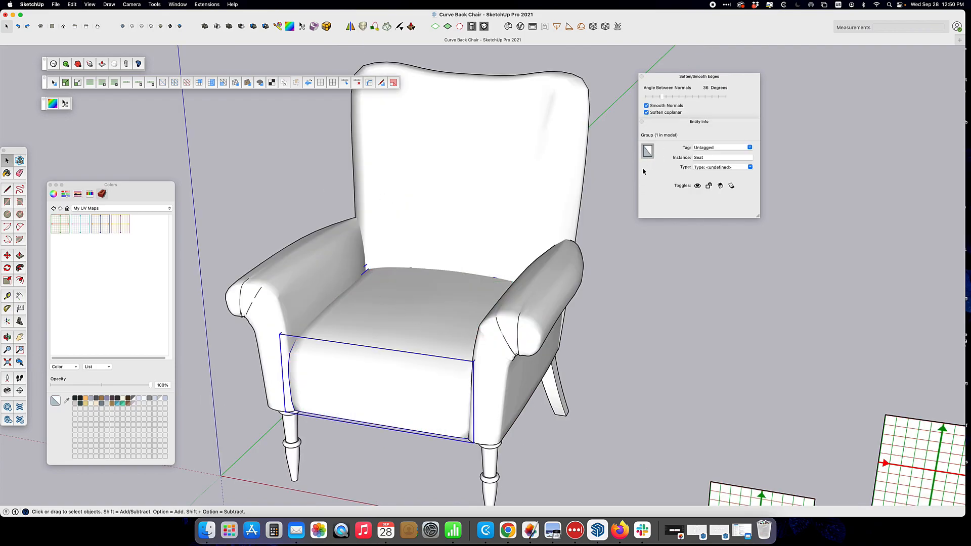
double_click(430, 300)
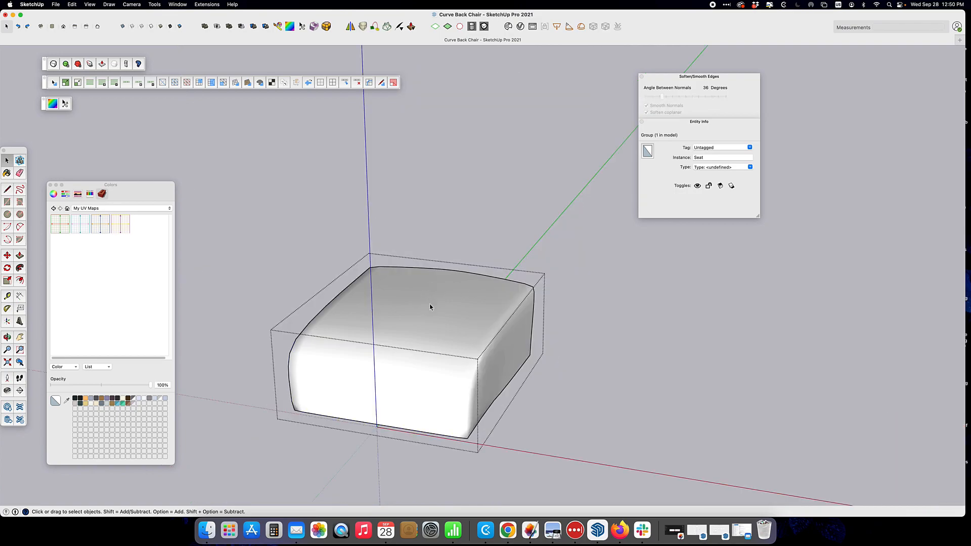
triple_click(365, 377)
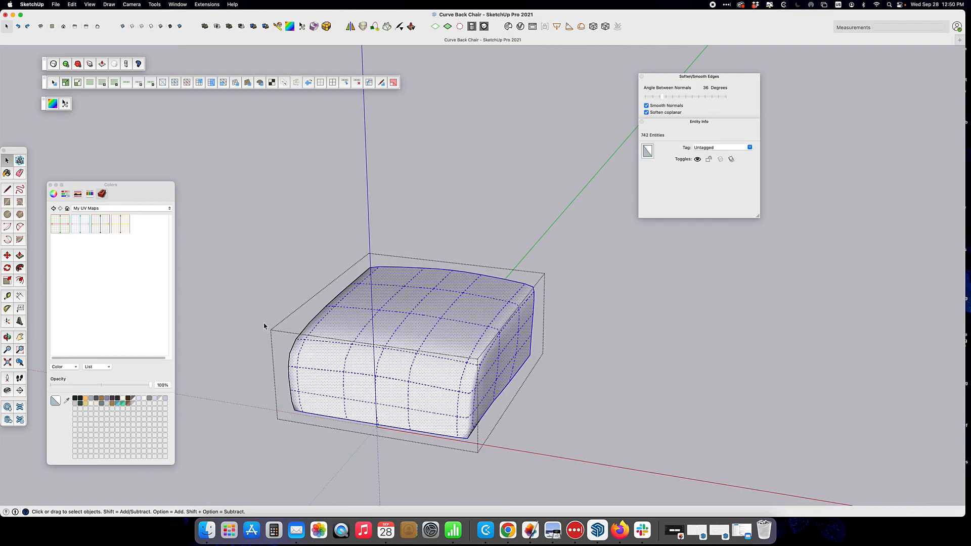
Step: Paint the selected seat faces with the first UV grid material and close the seat group
left_click(7, 172)
left_click(60, 224)
left_click(418, 330)
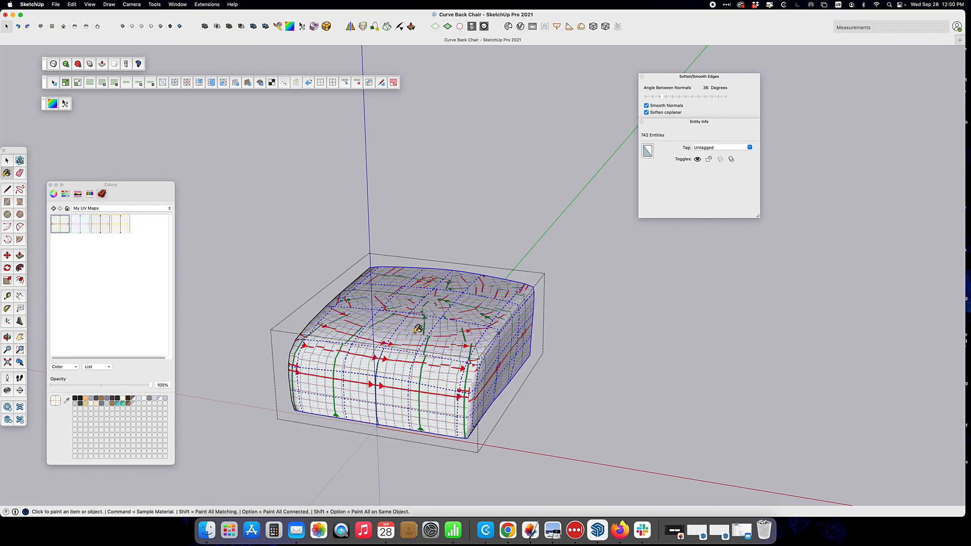
left_click(7, 162)
left_click(225, 148)
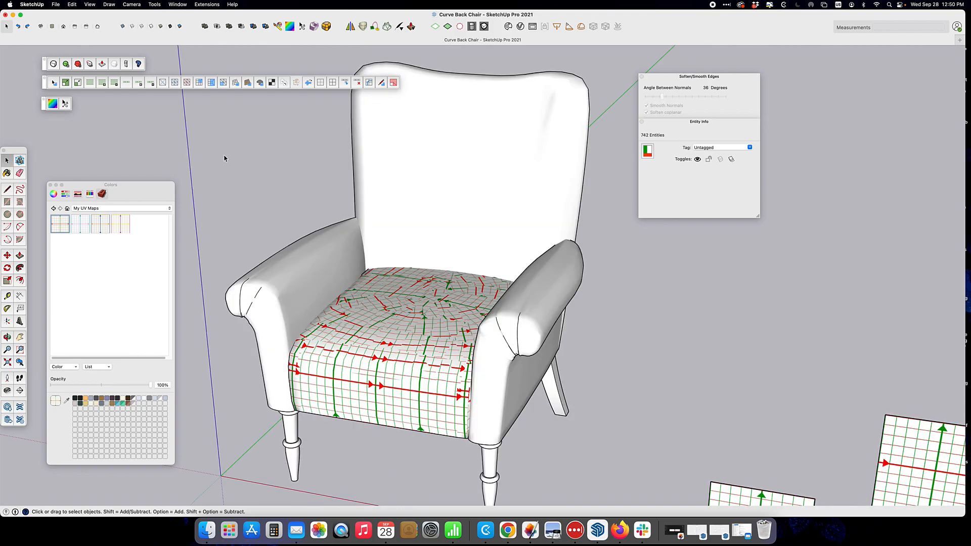
Step: Rearrange the floating plugin toolbars to clear space above them in the drawing area
middle_click_drag(205, 237, 292, 181)
left_click_drag(44, 65, 37, 123)
left_click_drag(45, 84, 44, 89)
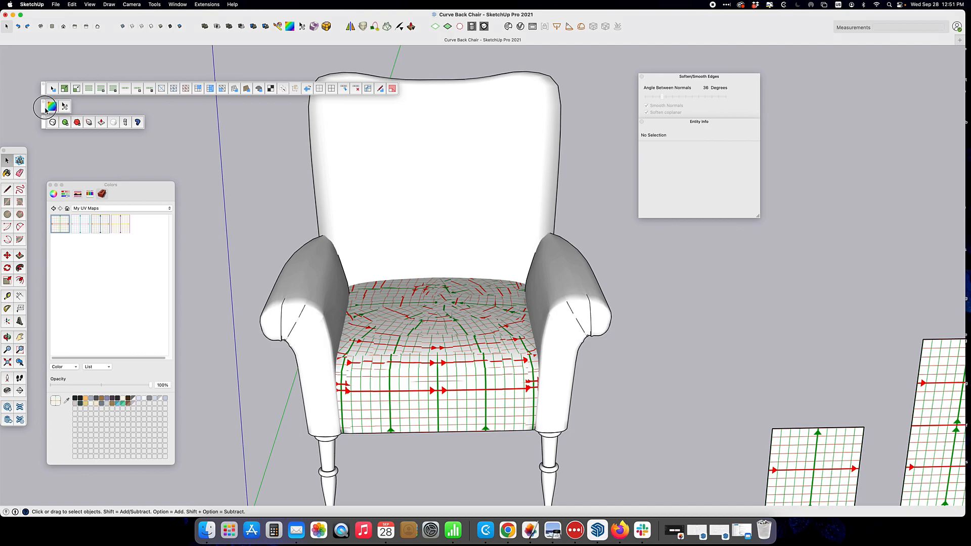
Step: Open the seat group and show the hidden geometry
left_click(277, 27)
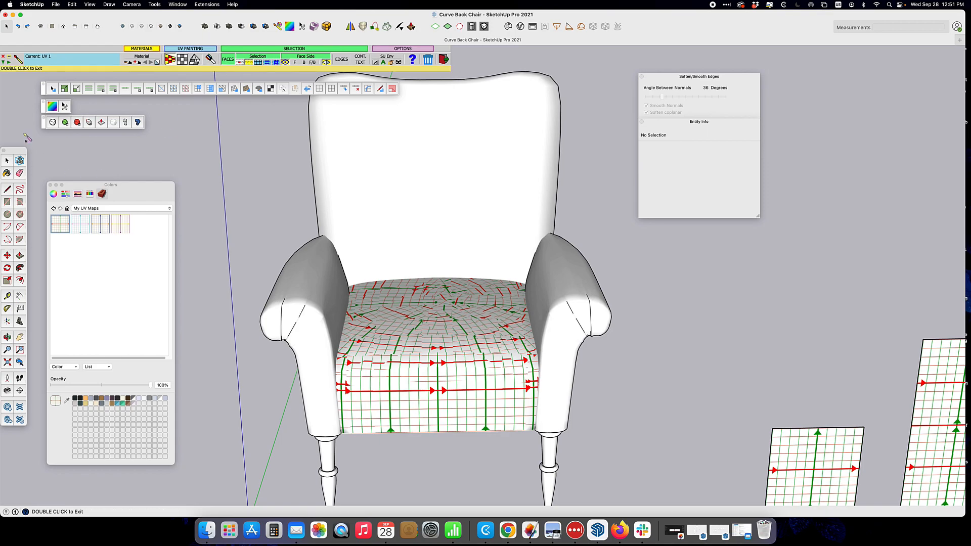
left_click(456, 376)
double_click(455, 376)
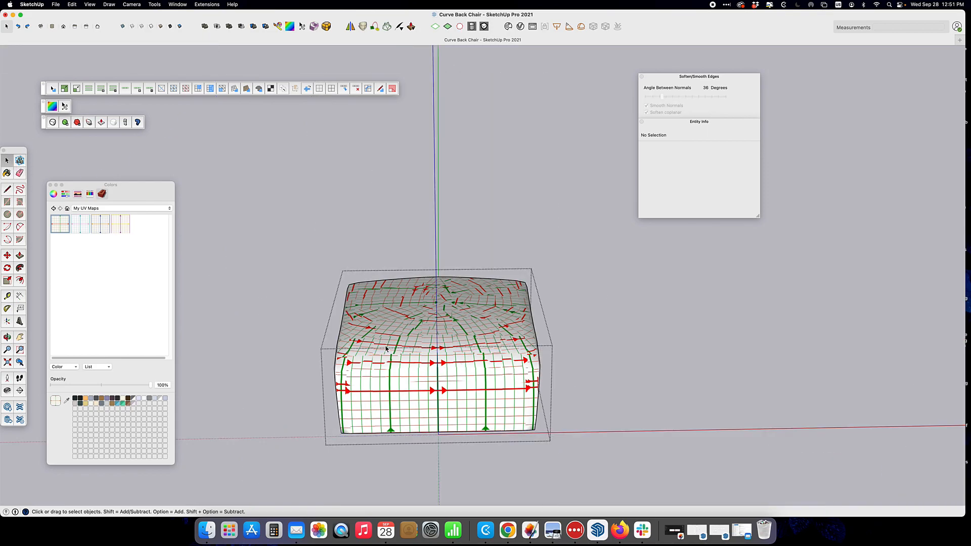
left_click(460, 27)
Step: Examine the UV grid along the seat's front corner and its small corner faces, and close the seat group
scroll(345, 388, "up", 3)
middle_click_drag(334, 419, 435, 352)
scroll(342, 406, "up", 5)
scroll(342, 406, "up", 3)
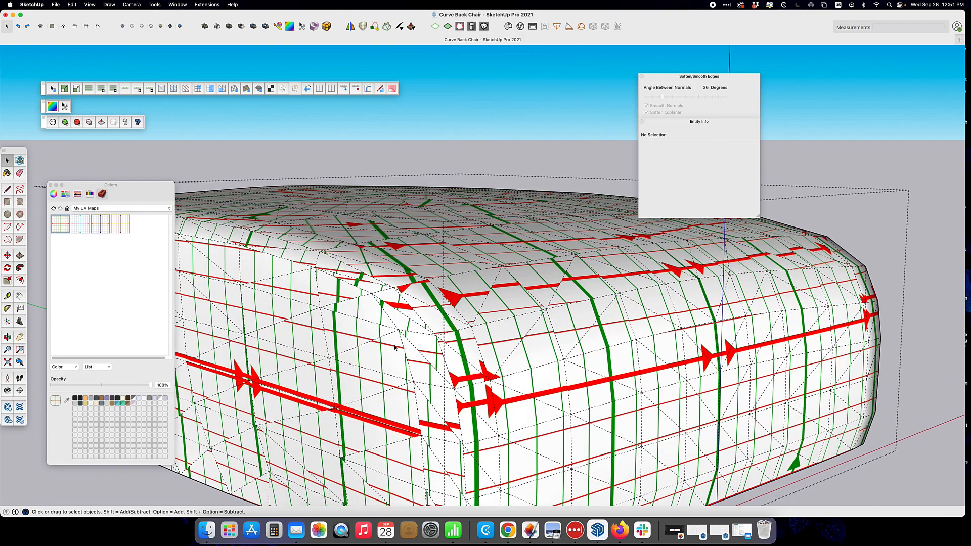
left_click(399, 308)
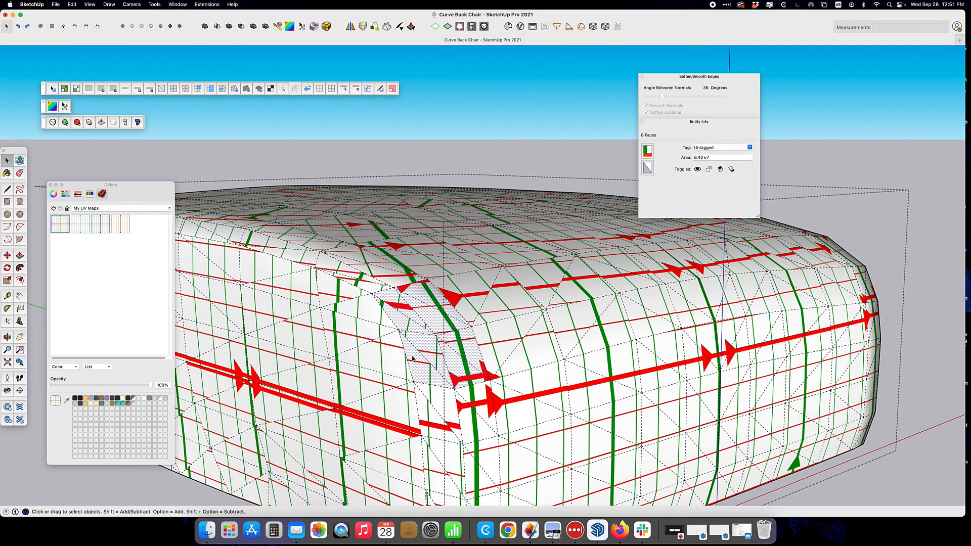
scroll(562, 308, "down", 5)
middle_click_drag(561, 308, 385, 362)
scroll(479, 315, "down", 2)
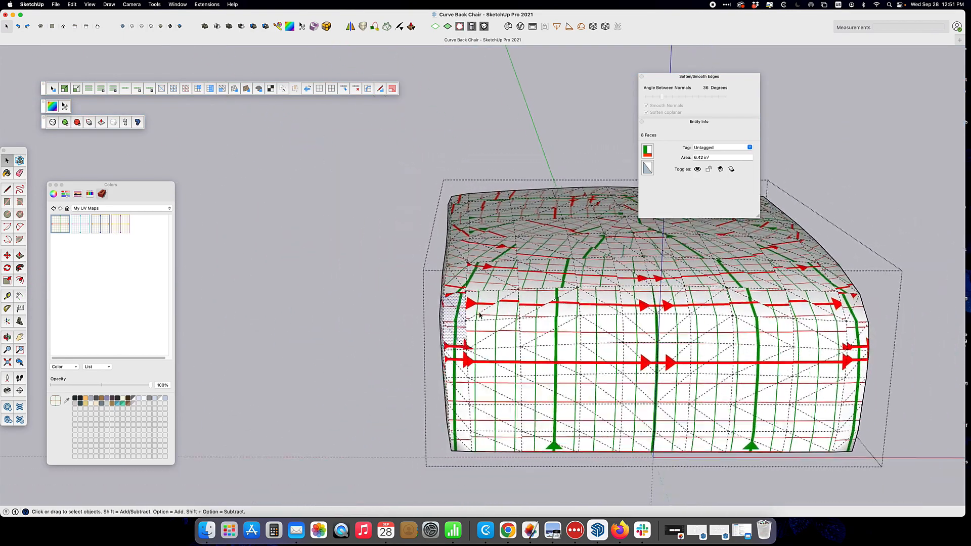
left_click(269, 164)
middle_click_drag(561, 270, 405, 295)
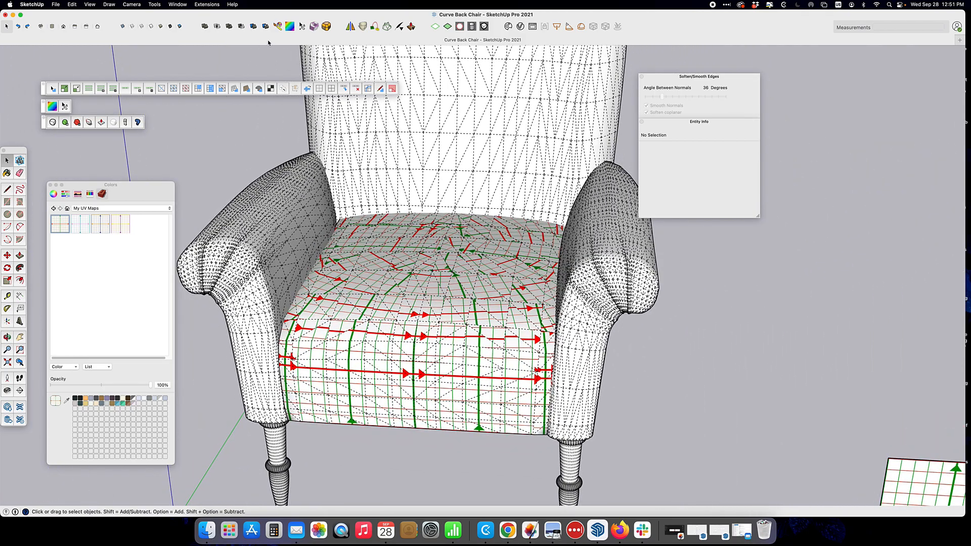
Step: Start ThruPaint in its quad-mesh UV mode and visually rescale the UV grid on the seat's front to about -1.2x
left_click(279, 27)
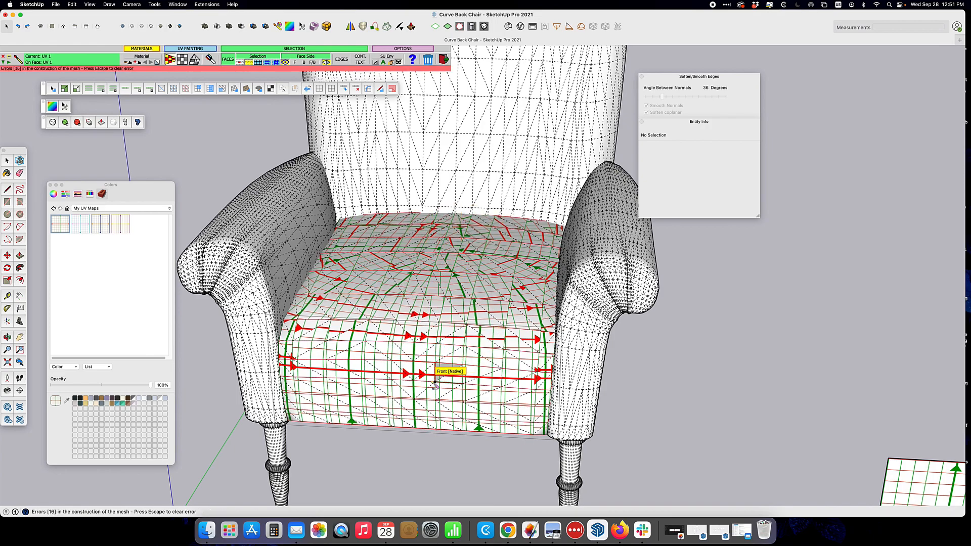
left_click(183, 62)
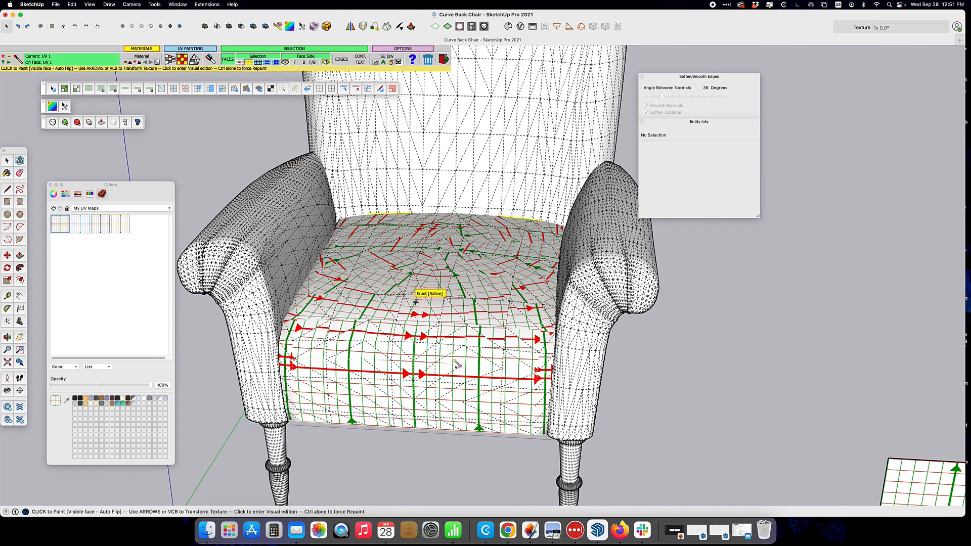
left_click(424, 369)
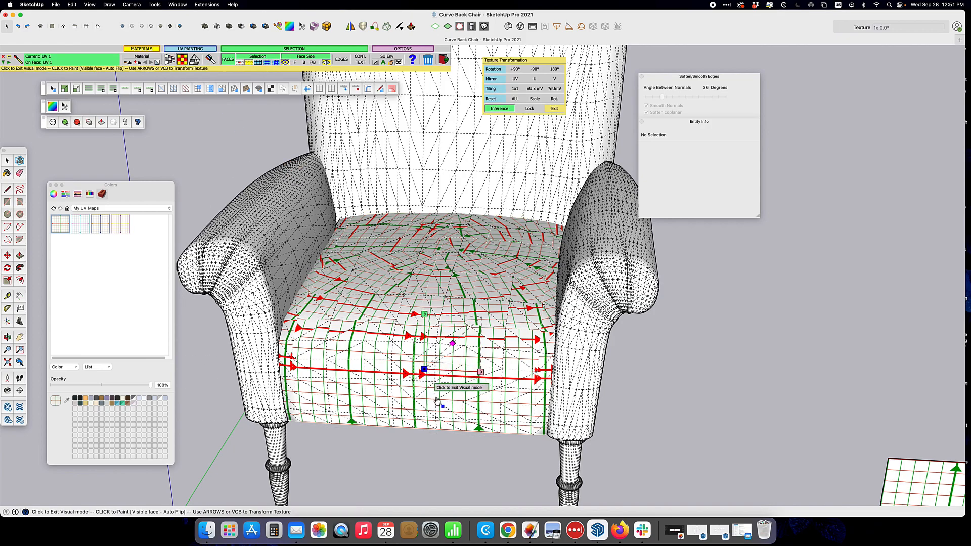
mouse_move(453, 342)
left_mouse_down()
mouse_move(422, 371)
mouse_move(406, 368)
left_mouse_up()
left_click(403, 365)
left_click_drag(429, 330, 443, 324)
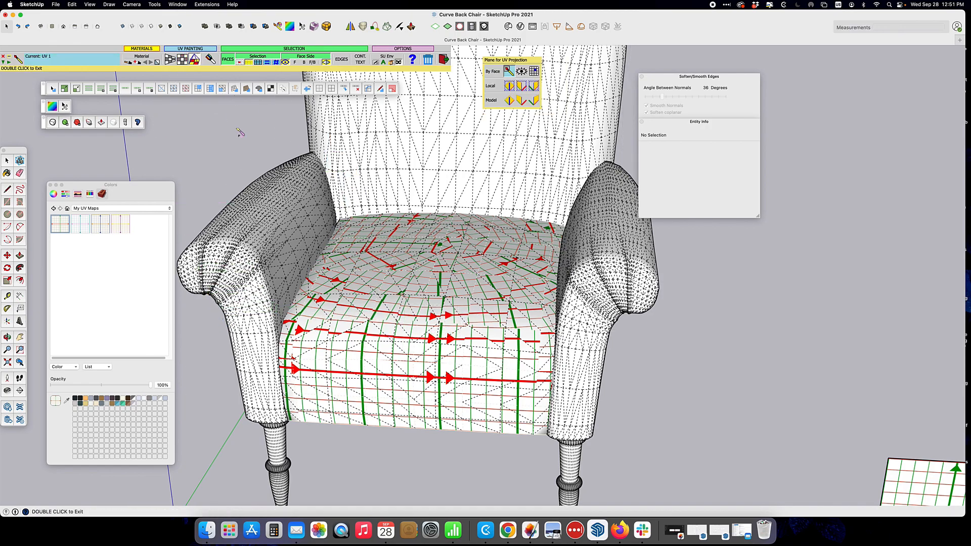
Step: Project the UV grid across the seat from the plane of its front face and inspect the result from several angles
left_click(416, 371)
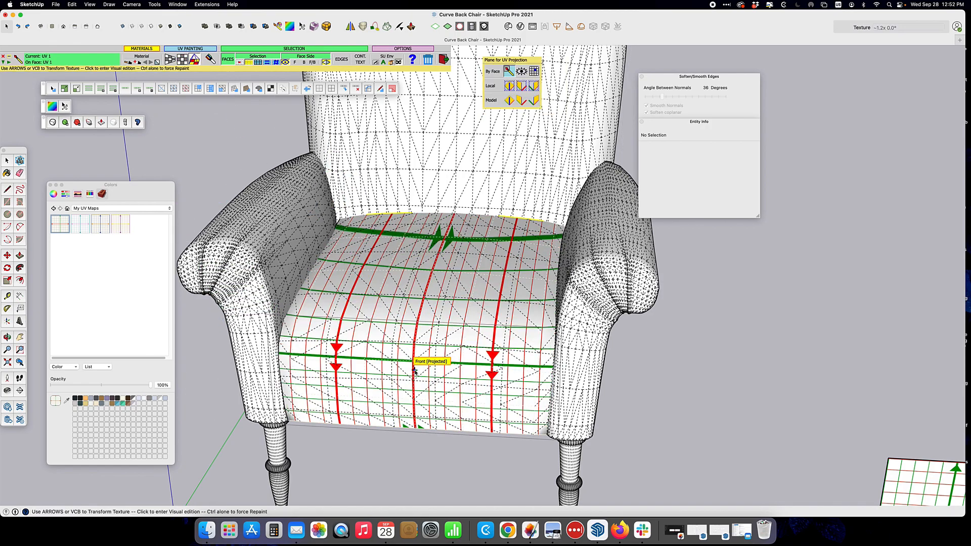
mouse_move(394, 349)
middle_mouse_down()
mouse_move(450, 401)
mouse_move(440, 468)
mouse_move(405, 275)
mouse_move(426, 115)
mouse_move(433, 277)
mouse_move(346, 363)
middle_mouse_up()
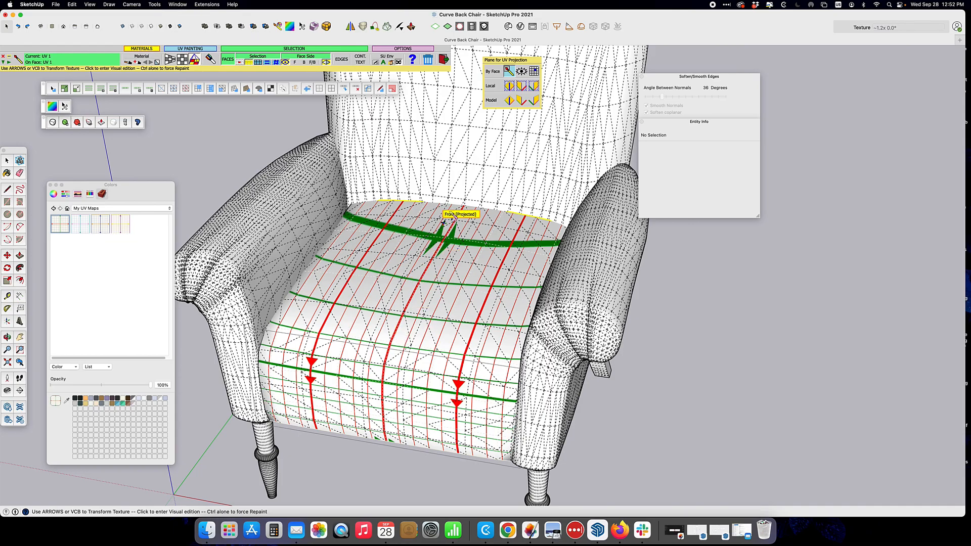
middle_click_drag(395, 369, 477, 259)
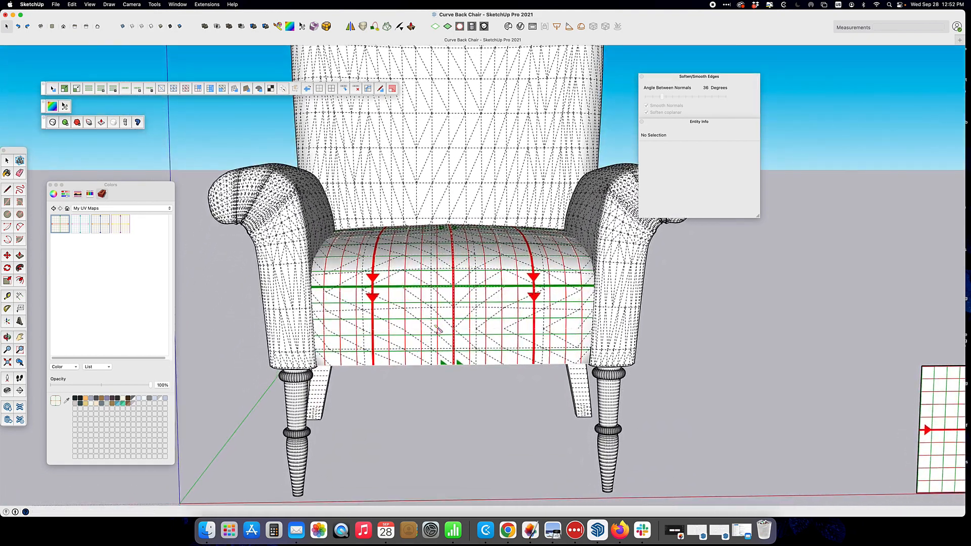
middle_click_drag(461, 314, 470, 431)
Step: Repaint the seat's curved surface with the UV grid using ThruPaint's quad-mesh UV mode
double_click(451, 267)
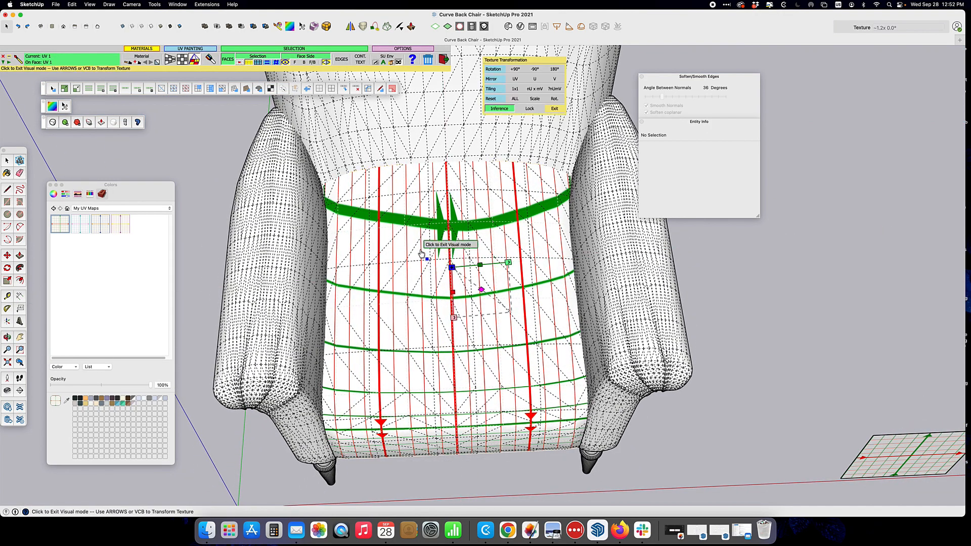
left_click(195, 60)
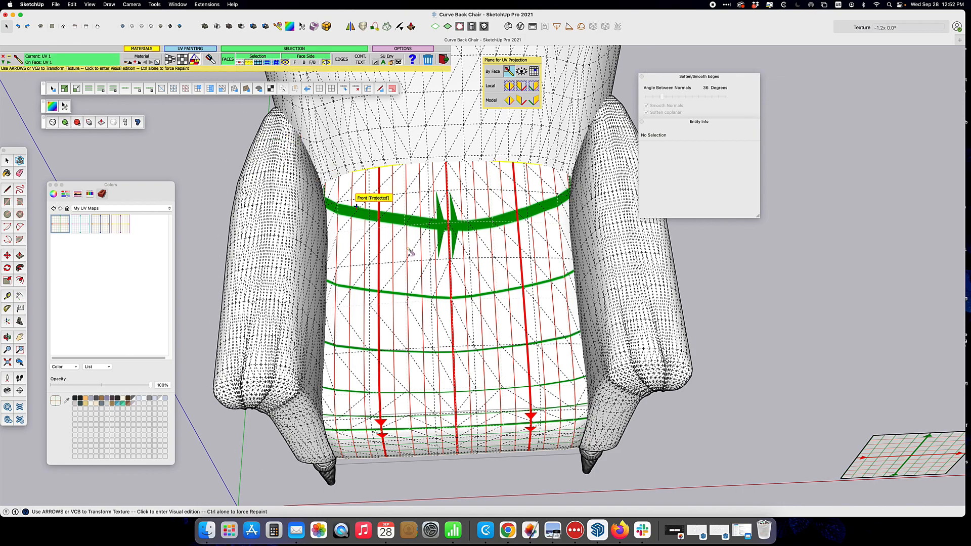
left_click(182, 60)
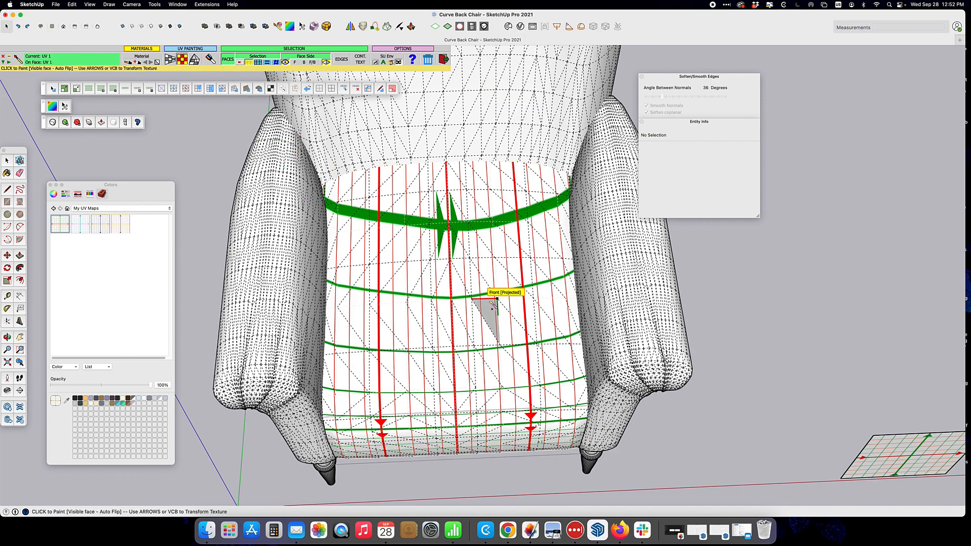
left_click(471, 301)
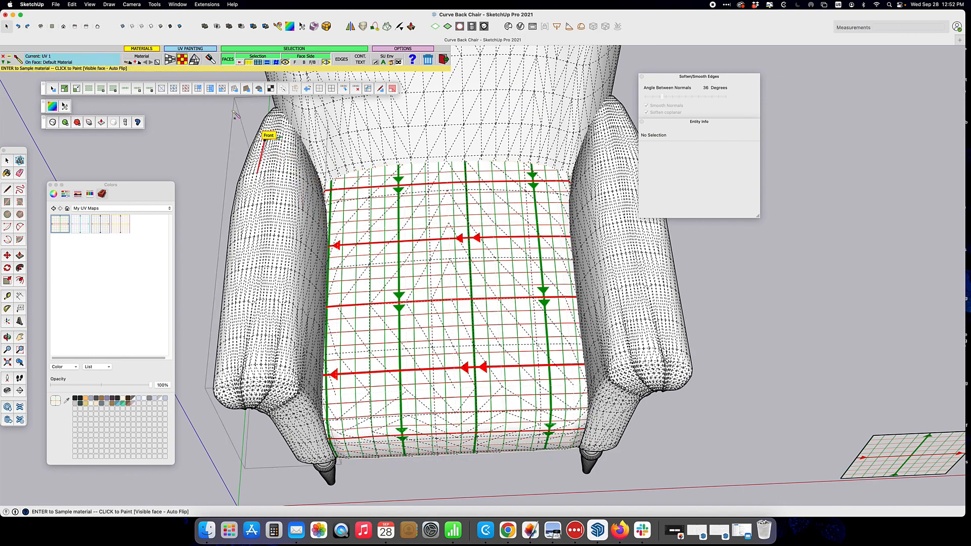
Step: Project the UV grid over the seat by face, using the plane of a face on its top
left_click(192, 60)
left_click(436, 276)
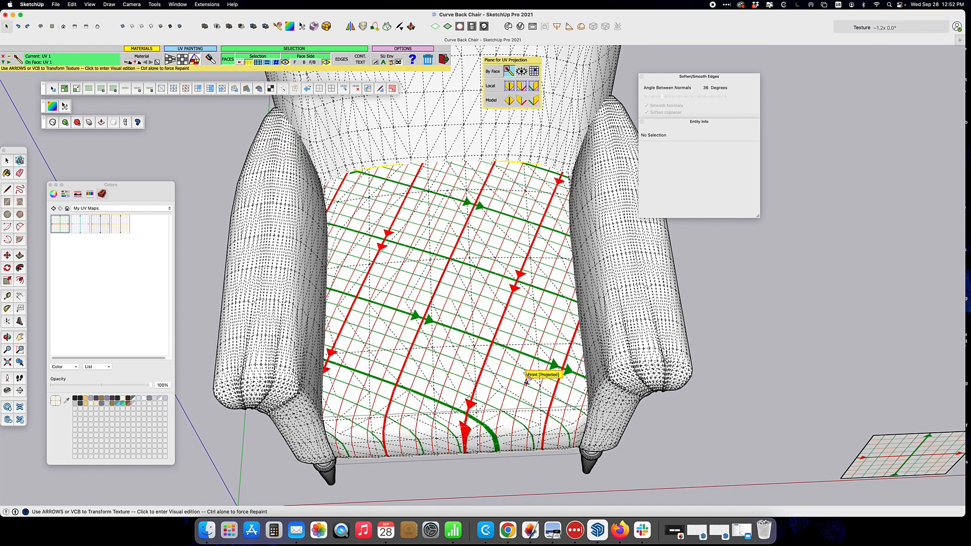
Step: Rotate the projected UV grid on the seat to about 336.9° with ThruPaint's visual editing, squaring it up with the seat
middle_click_drag(404, 225, 404, 272)
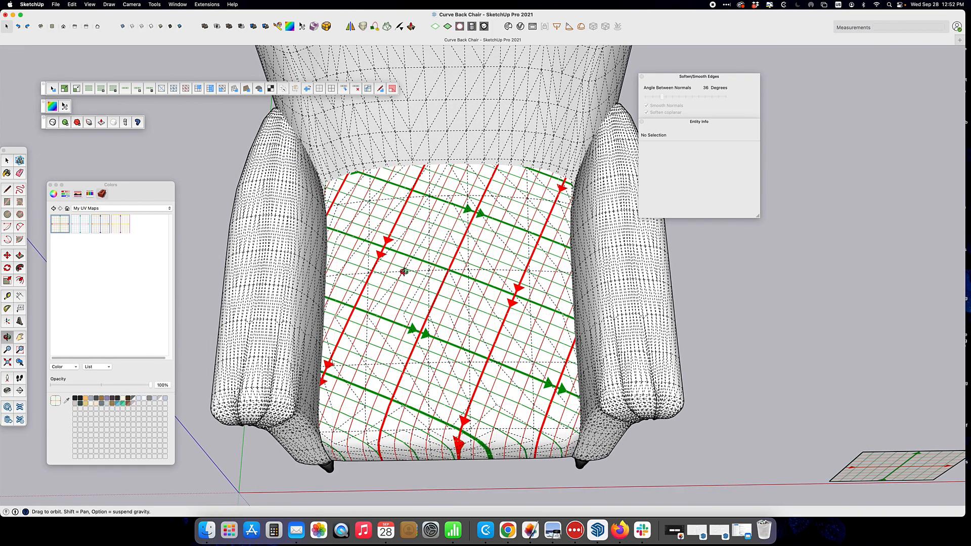
middle_click_drag(459, 405, 452, 267)
scroll(323, 187, "down", 1)
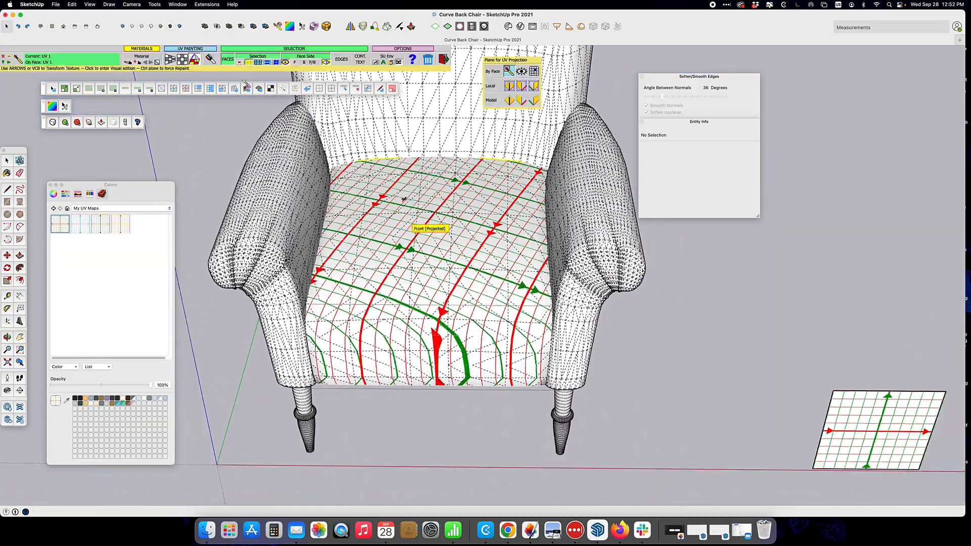
left_click(181, 59)
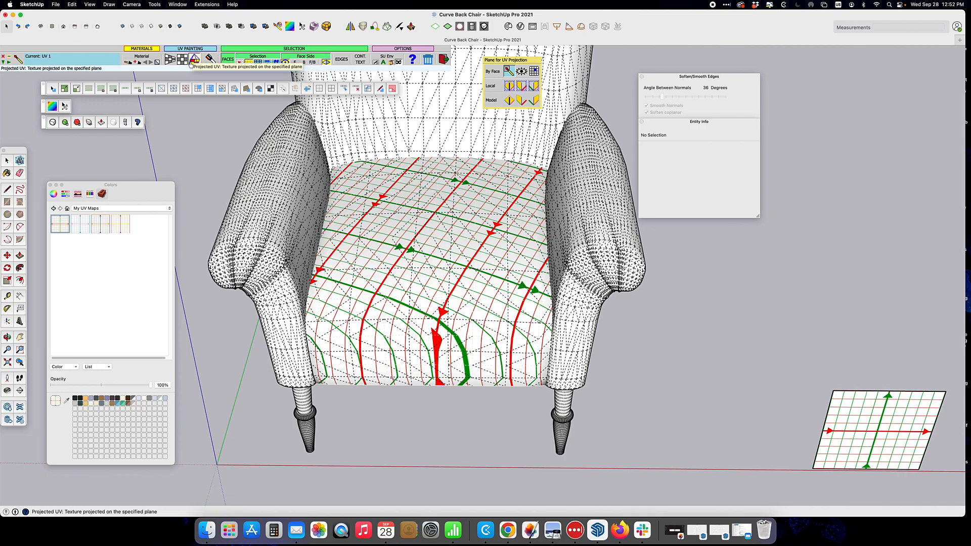
left_click(194, 60)
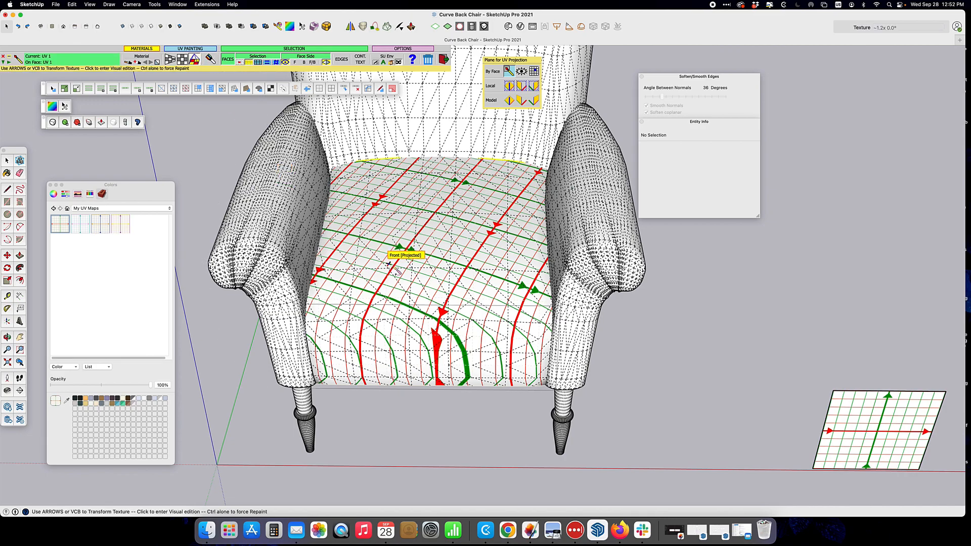
left_click(412, 272)
left_click_drag(460, 281, 489, 294)
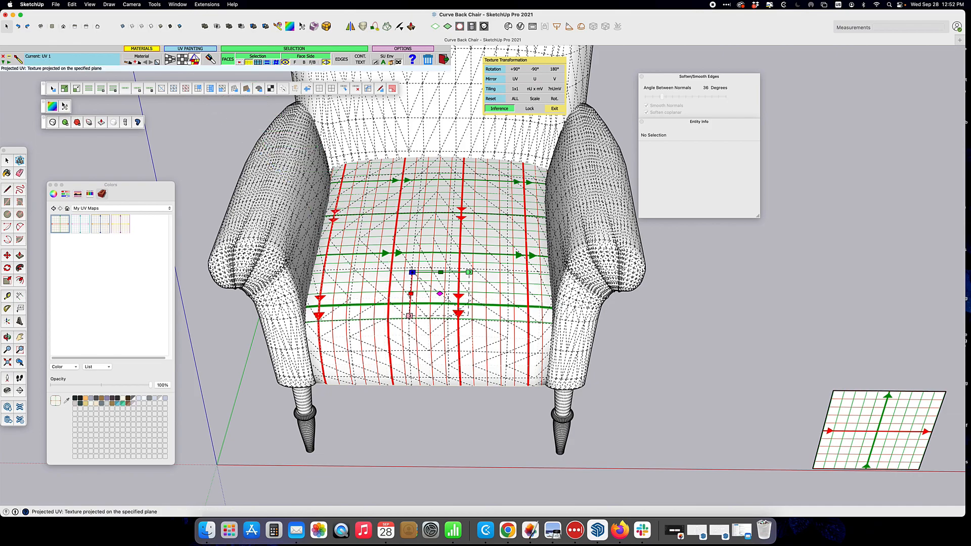
Step: Repaint the seat with the UV grid in quad-mesh UV mode and visually rotate the texture to about 359.2°
left_click(180, 61)
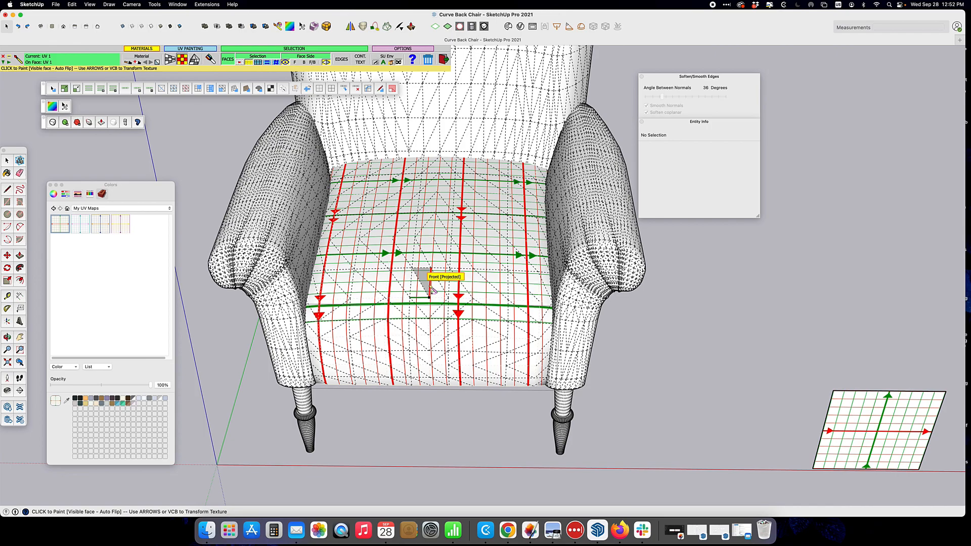
left_click(430, 289)
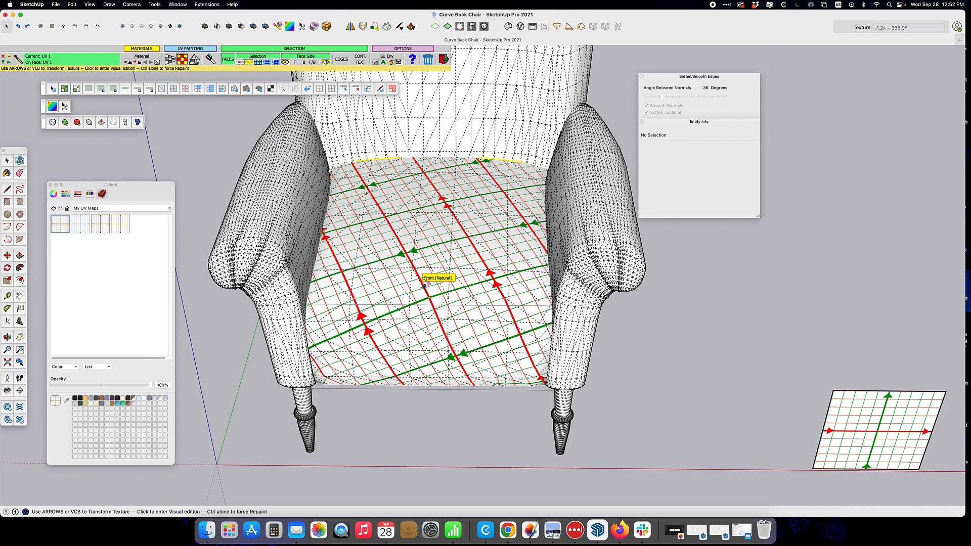
left_click(423, 286)
middle_click_drag(460, 387, 458, 299)
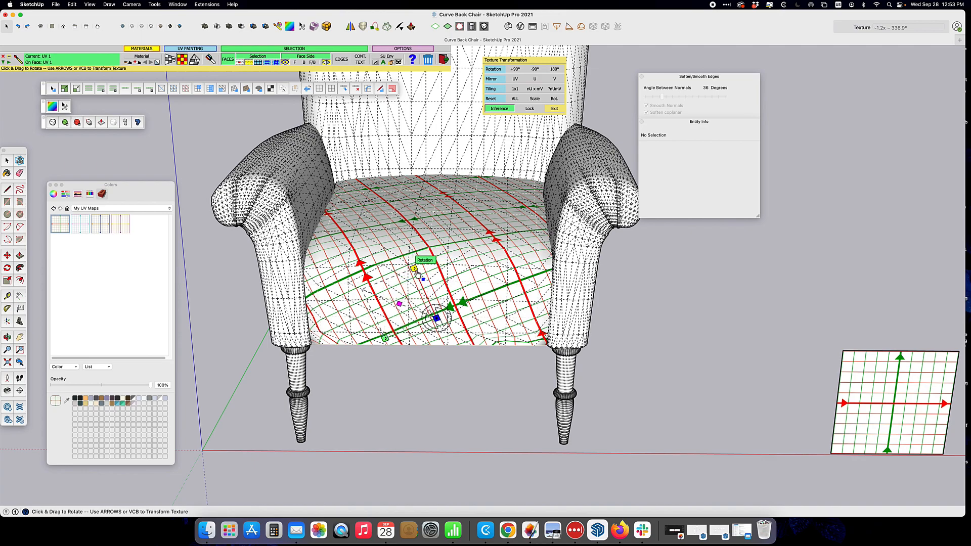
left_click_drag(413, 267, 435, 236)
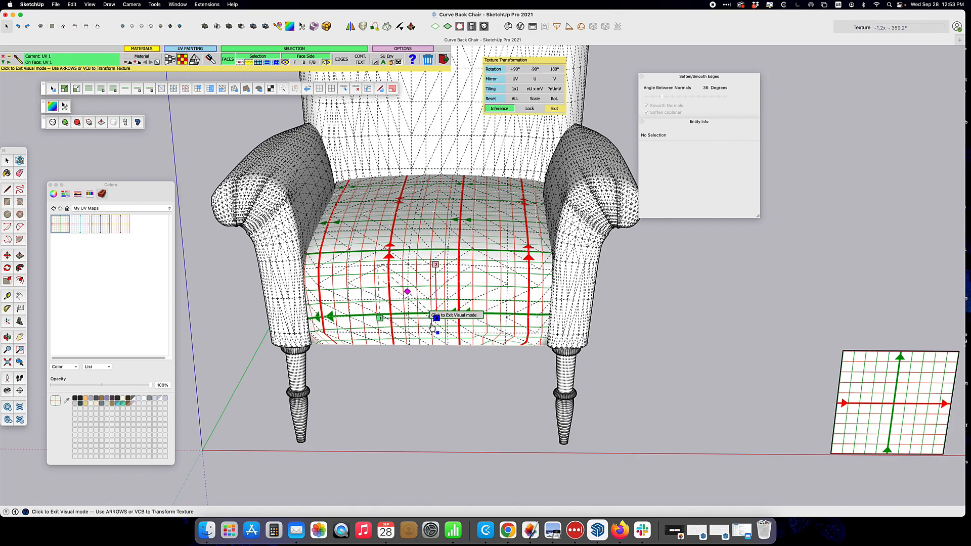
Step: Mirror the seat's texture in UV and shift it down until a thick green grid line meets the lower front edge
left_click(517, 80)
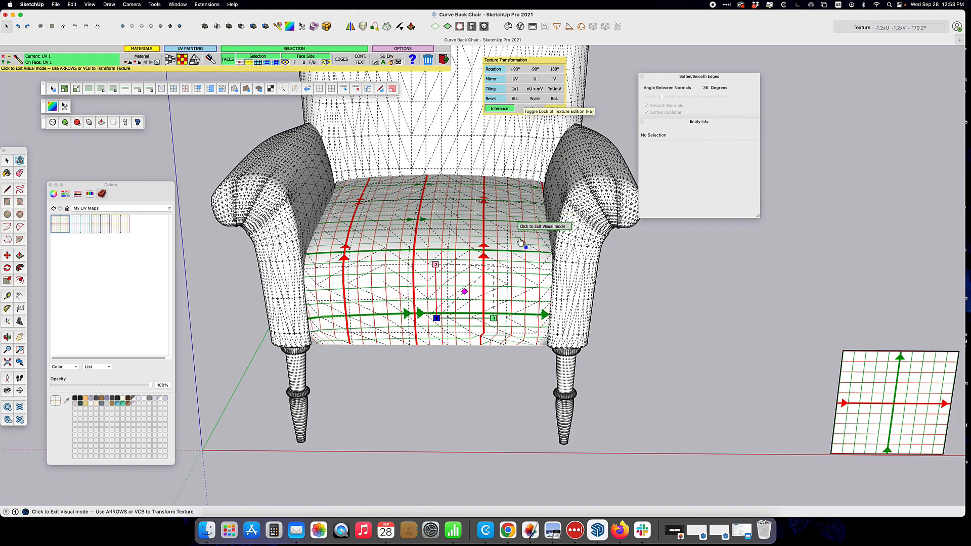
middle_click_drag(491, 320, 518, 312)
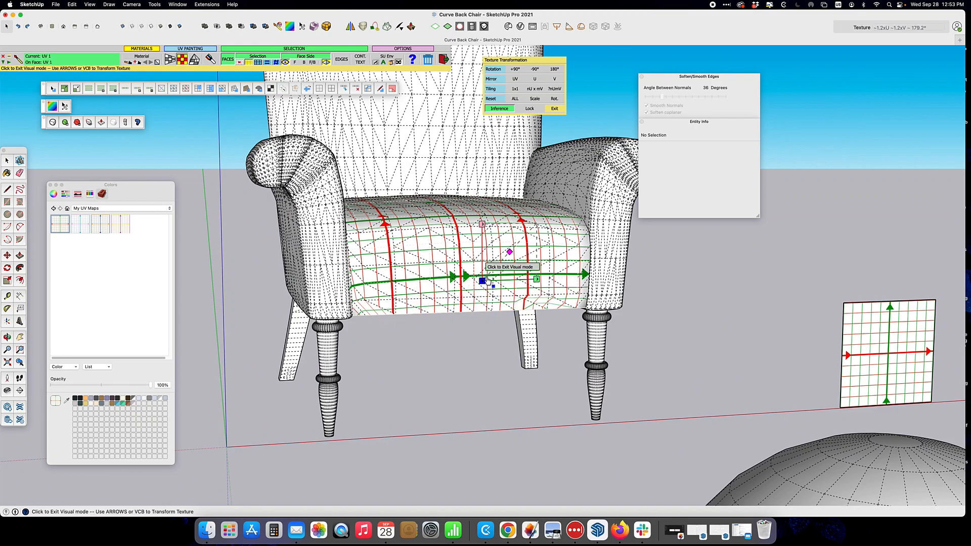
left_click_drag(483, 284, 476, 321)
middle_click_drag(505, 323, 481, 341)
left_click_drag(529, 244, 556, 239)
scroll(555, 275, "down", 2)
mouse_move(591, 274)
middle_mouse_down("shift")
mouse_move(510, 366)
mouse_move(604, 262)
middle_mouse_up("shift")
scroll(604, 263, "down", 1)
middle_click_drag(513, 325, 421, 346)
scroll(655, 257, "down", 1)
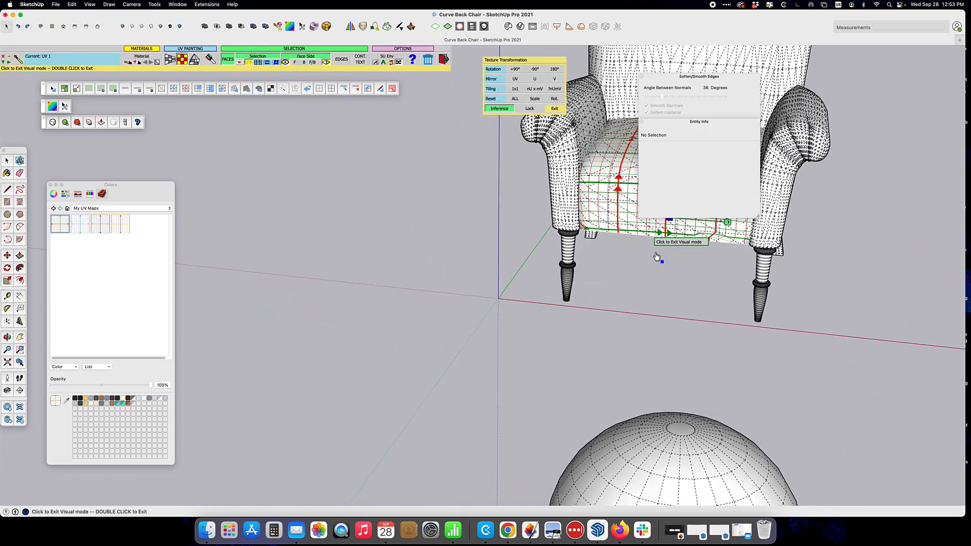
left_click(6, 161)
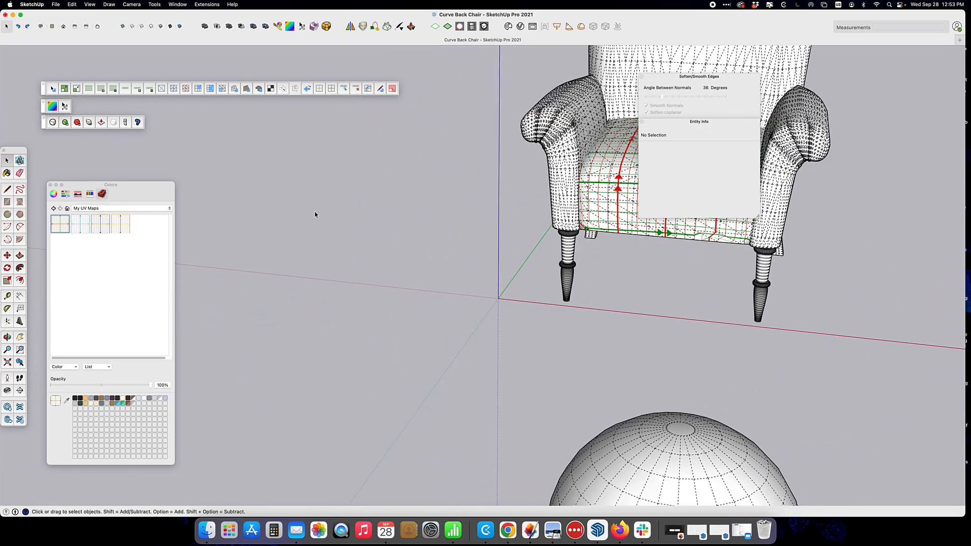
Step: Measure the height of the seat's front face with the Tape Measure, starting from its lower edge
middle_click_drag(506, 237, 313, 377, "shift")
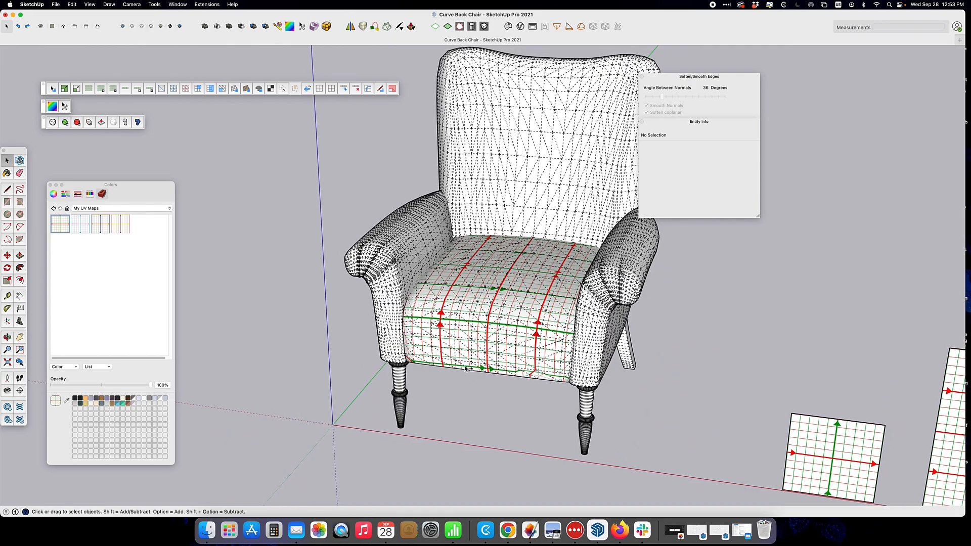
scroll(460, 359, "up", 5)
middle_click_drag(459, 359, 387, 377)
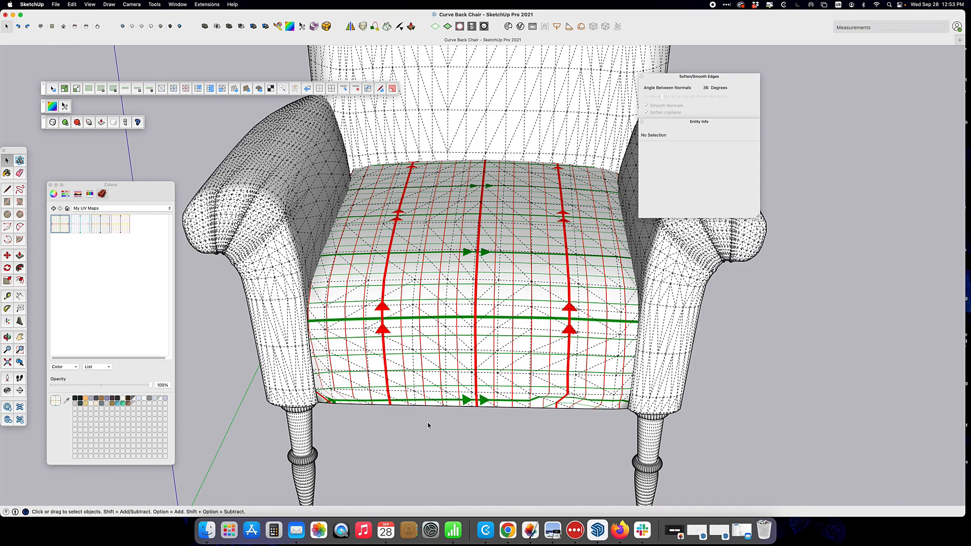
middle_click_drag(427, 426, 448, 366)
left_click(7, 297)
left_click(440, 363)
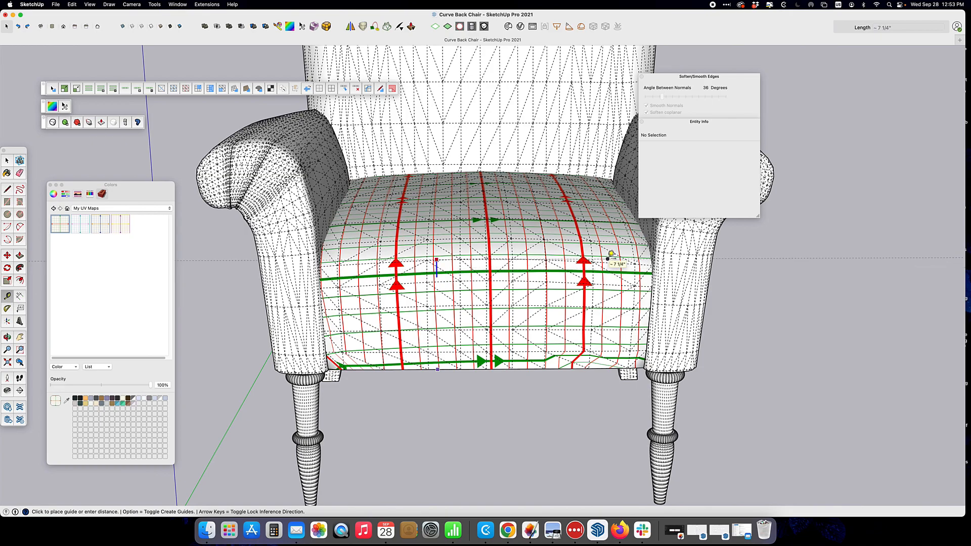
key("Escape")
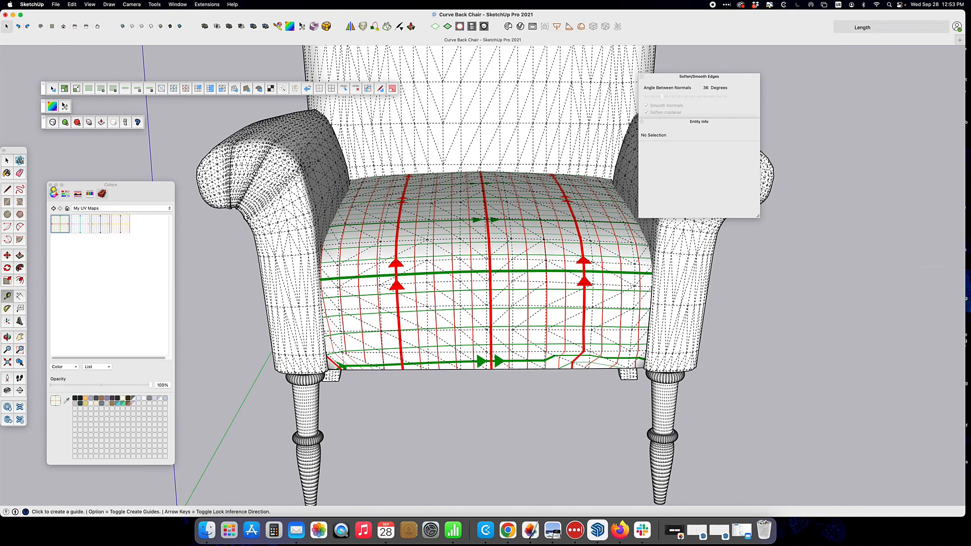
left_click(8, 159)
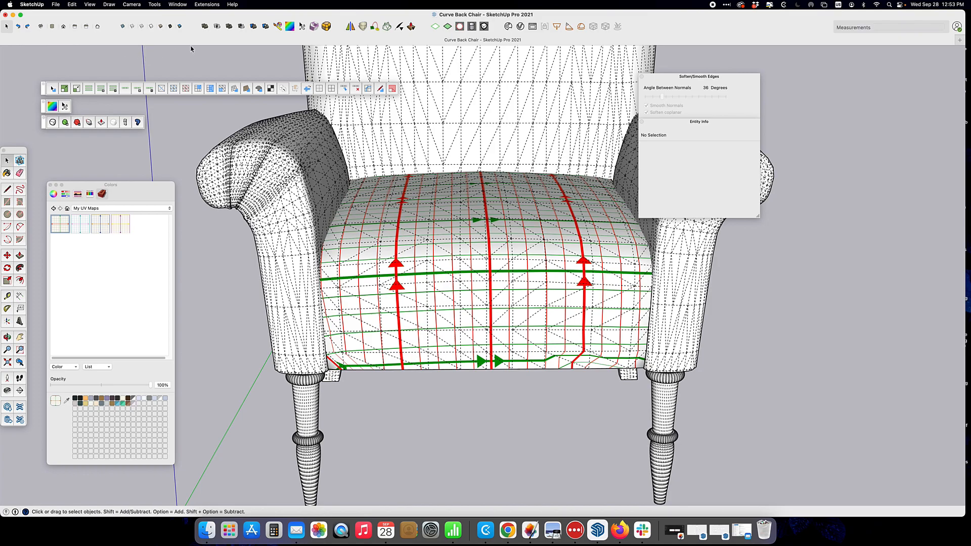
Step: Visually rescale the seat's UV grid uniformly to about -1.08x in ThruPaint and rotate it to about 178.8°
left_click(278, 26)
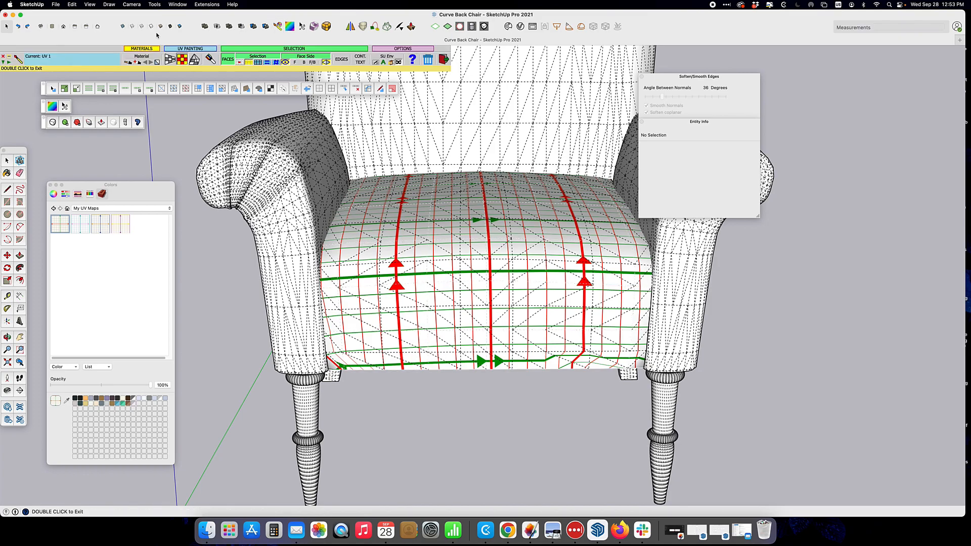
left_click(491, 328)
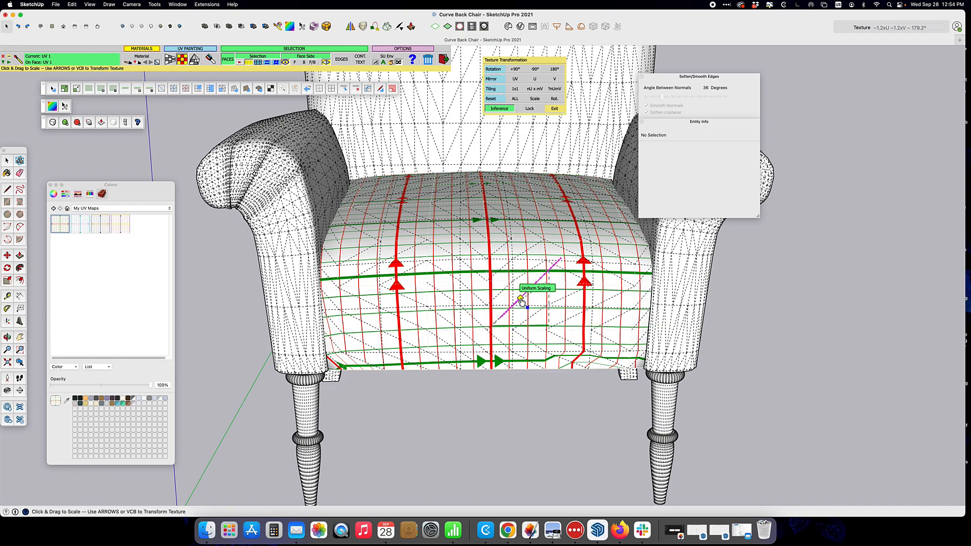
left_click_drag(521, 301, 494, 328)
left_click_drag(565, 325, 812, 329)
middle_click_drag(566, 405, 551, 365)
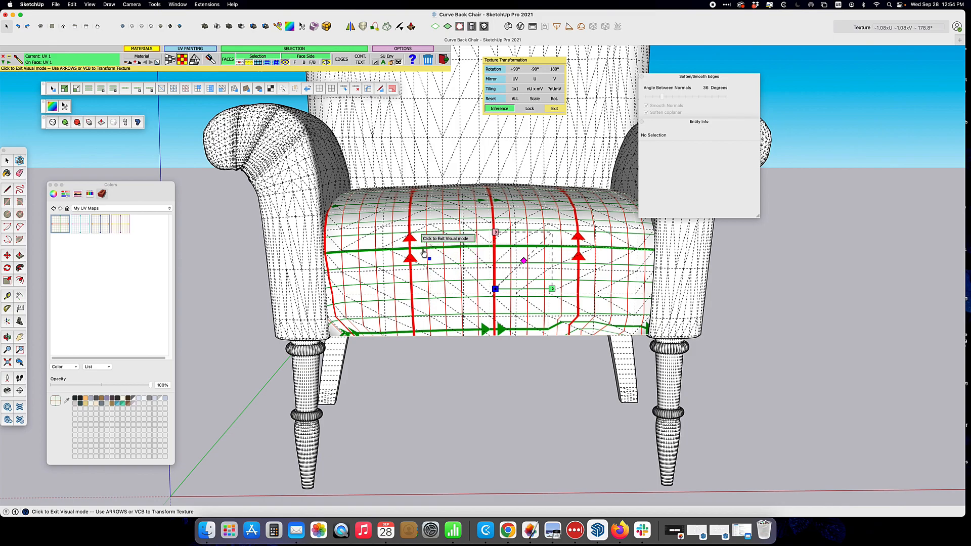
middle_click_drag(450, 246, 435, 310)
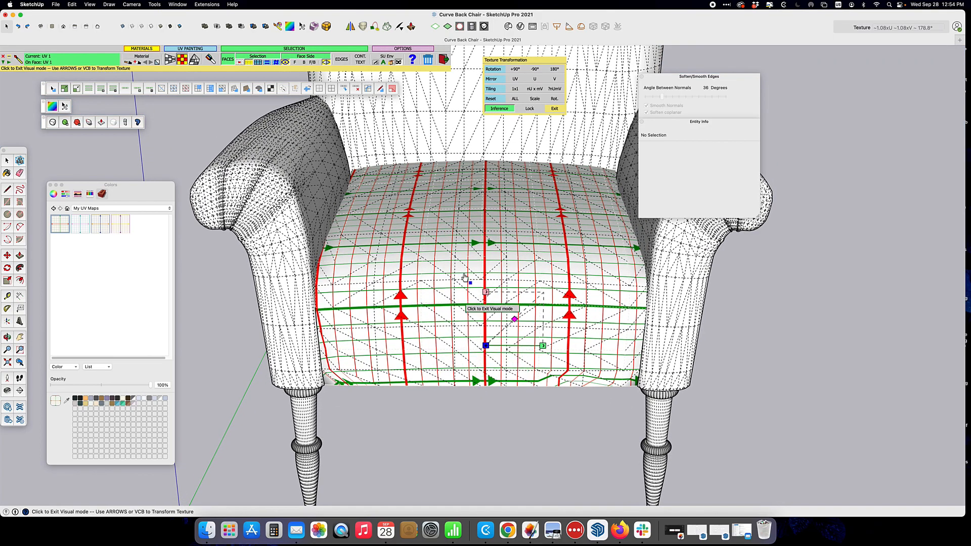
left_click(483, 351)
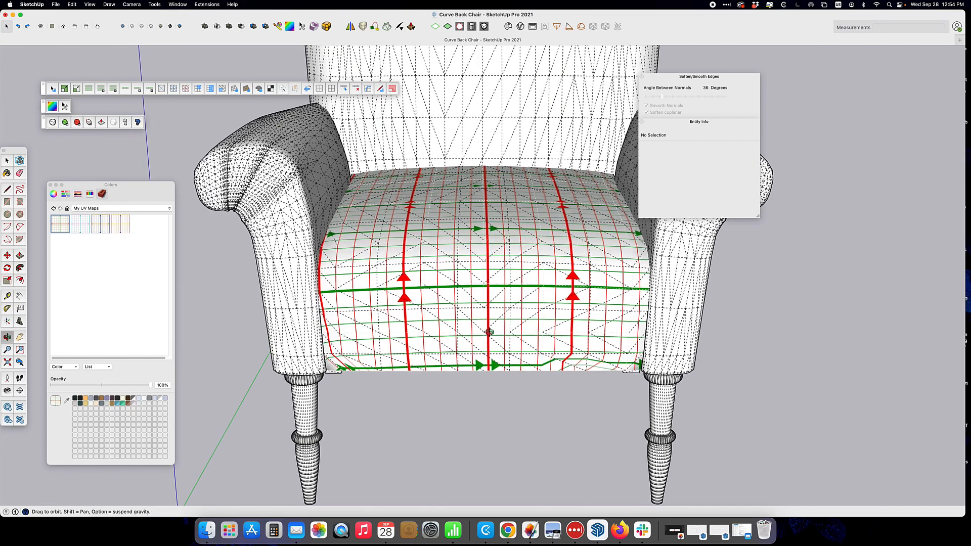
Step: Readjust the seat's UV grid to a uniform scale of about -1.14x and a rotation of about 178.0°
middle_click_drag(521, 246, 497, 320)
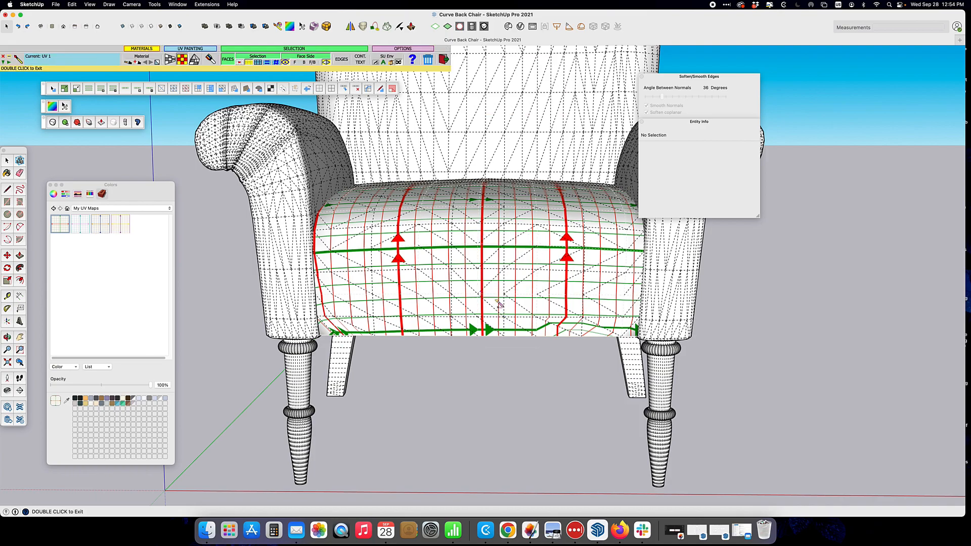
double_click(481, 303)
left_click_drag(510, 276, 515, 279)
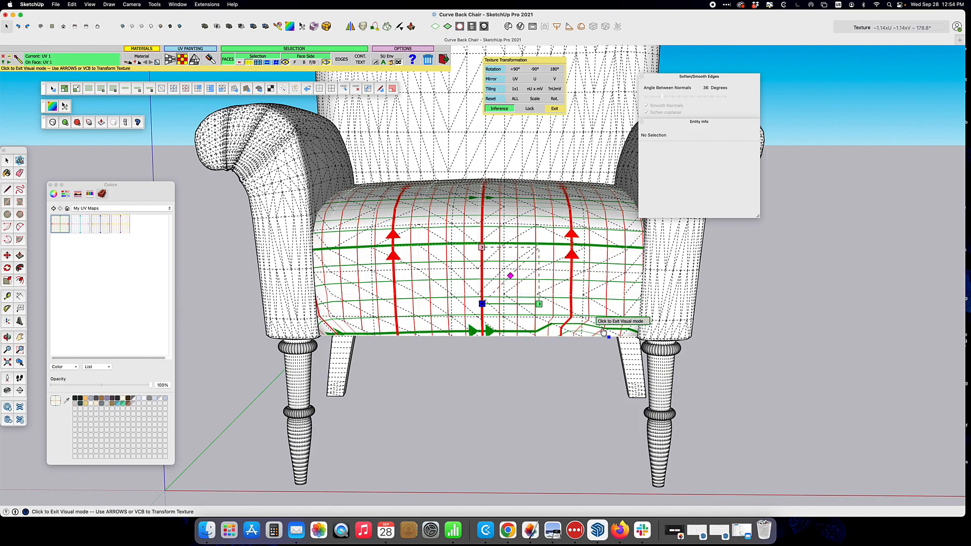
left_click_drag(538, 311, 892, 315)
key("space")
middle_click_drag(808, 291, 907, 381)
scroll(587, 363, "down", 3)
middle_click_drag(586, 363, 340, 364)
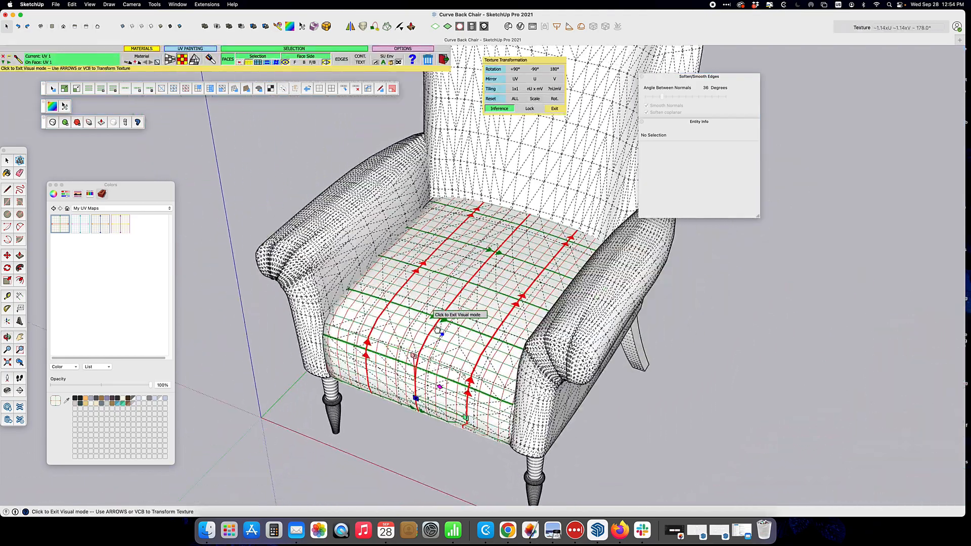
scroll(431, 315, "down", 2)
middle_click_drag(495, 279, 451, 324, "shift")
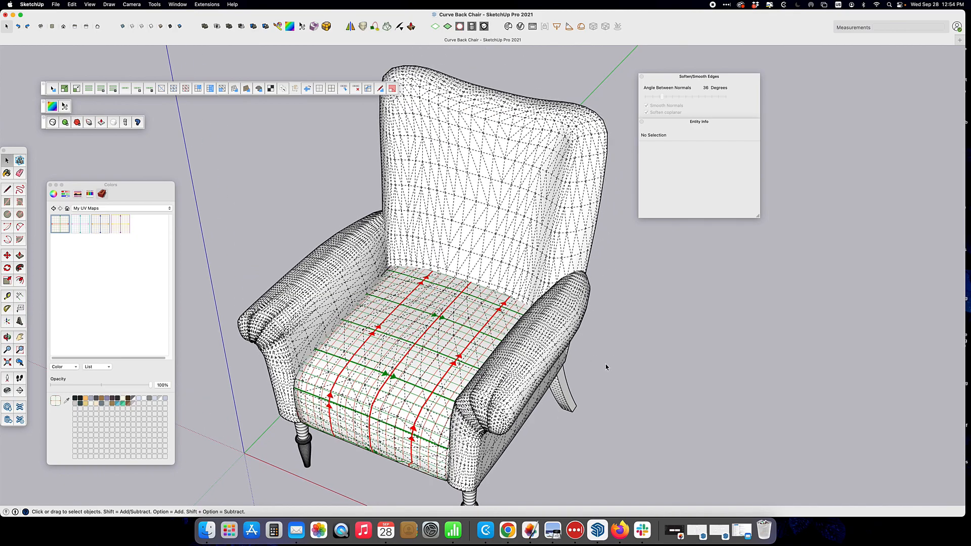
Step: Turn off the display of hidden geometry and select the surface inside the chair's back group
left_click(460, 26)
middle_click_drag(396, 412, 485, 243)
left_click(470, 203)
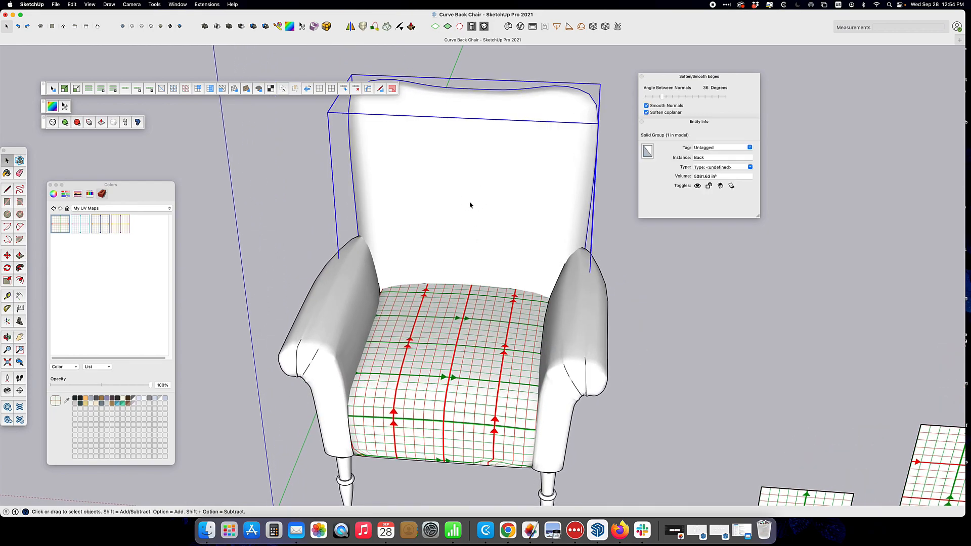
double_click(470, 204)
left_click(453, 232)
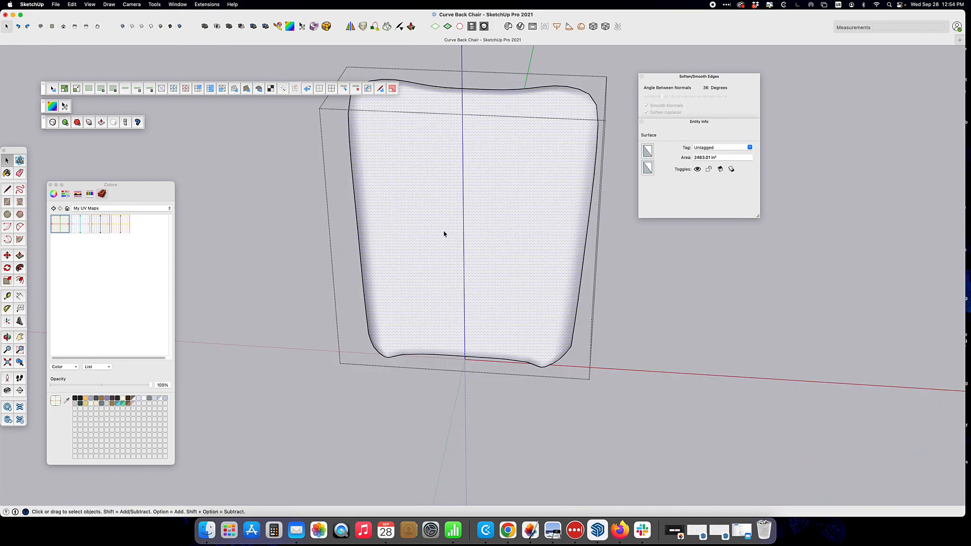
Step: Paint the back's surface with the UV grid using the native Paint Bucket, and close the group
left_click(7, 173)
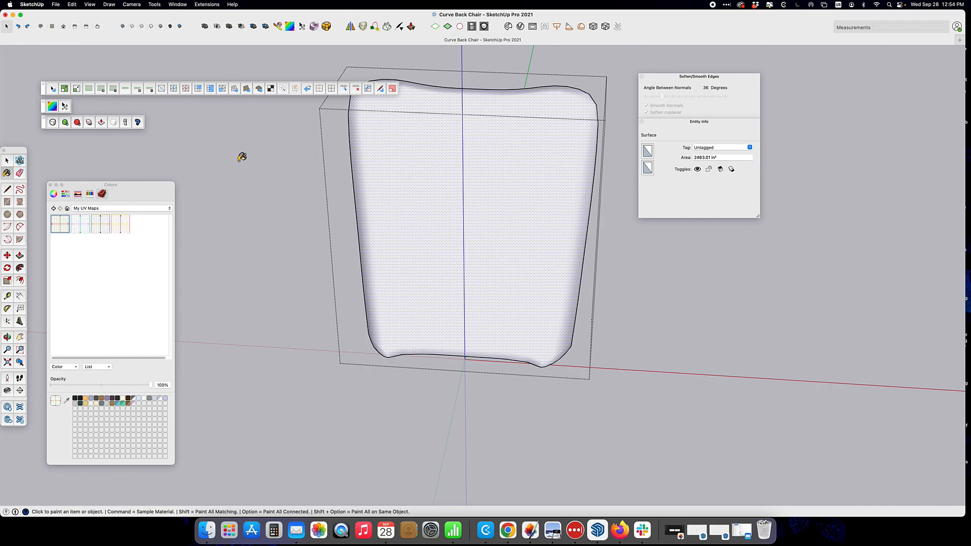
left_click(463, 209)
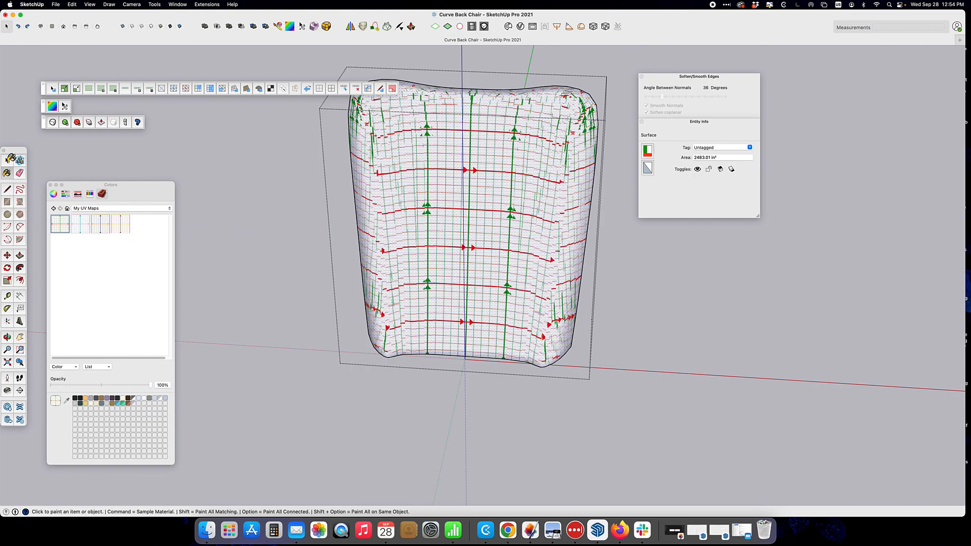
left_click(7, 161)
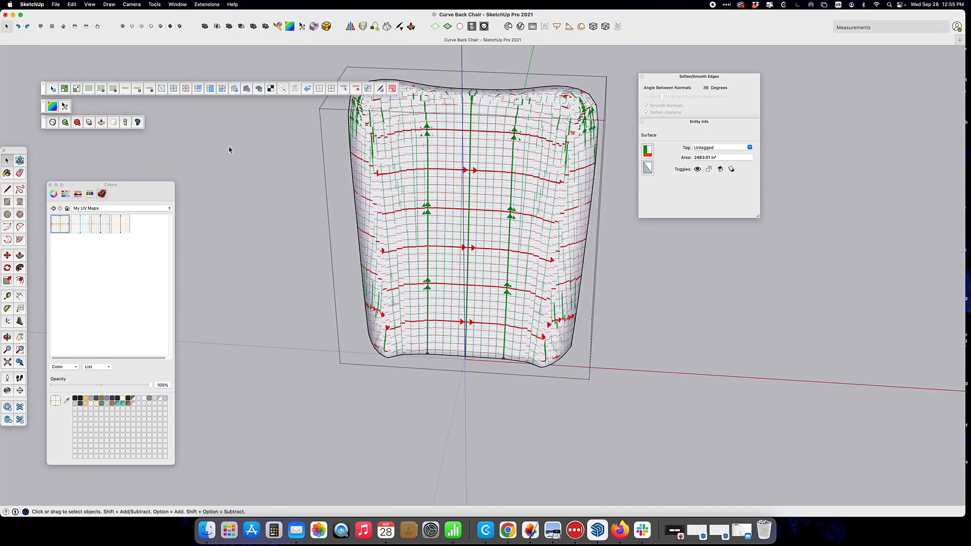
left_click(270, 155)
left_click(463, 152)
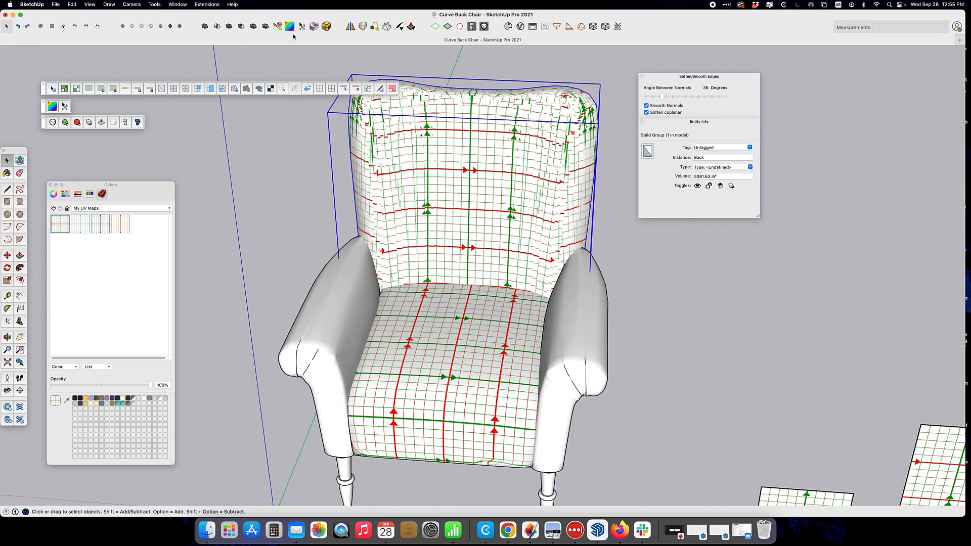
Step: Start ThruPaint on the chair's back and visually adjust the orientation and scale of its UV grid
left_click(279, 29)
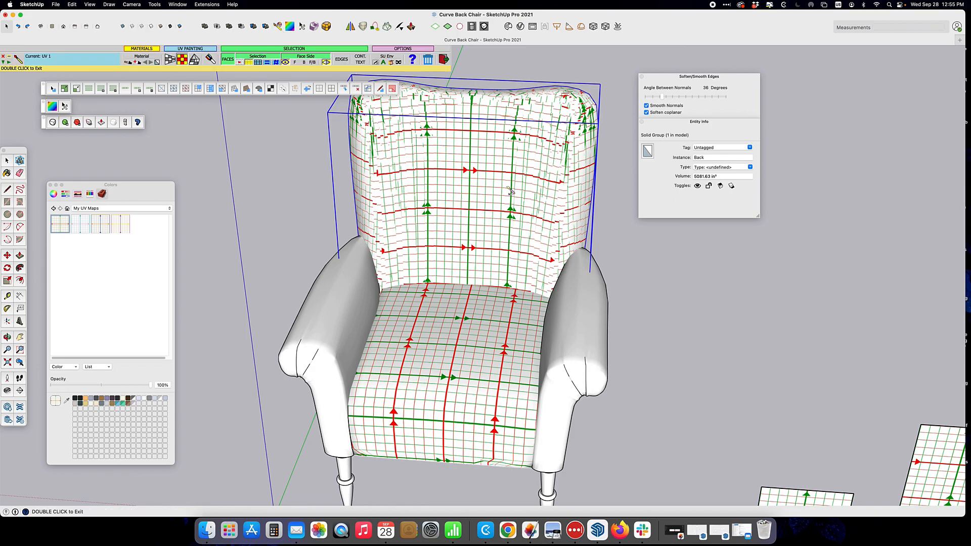
left_click(467, 226)
left_click_drag(482, 206, 511, 198)
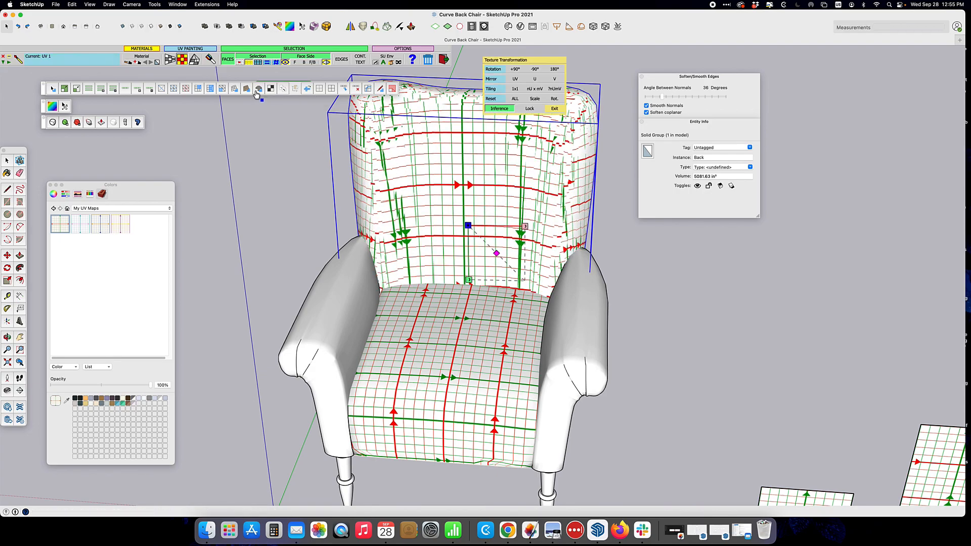
Step: Map the UV grid onto the chair's back with ThruPaint's projected UV mode, using the by-face projection plane
left_click(195, 60)
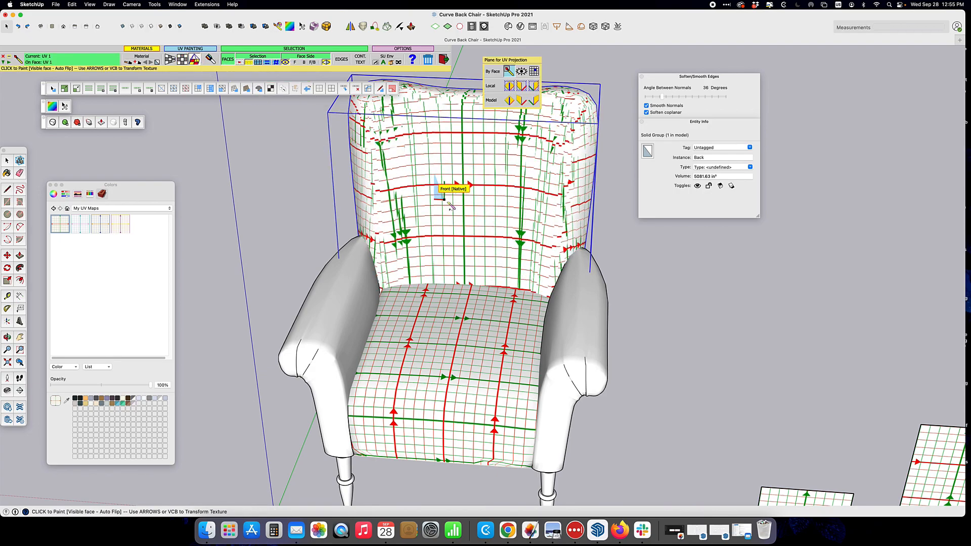
left_click(474, 217)
middle_click_drag(677, 243, 617, 77)
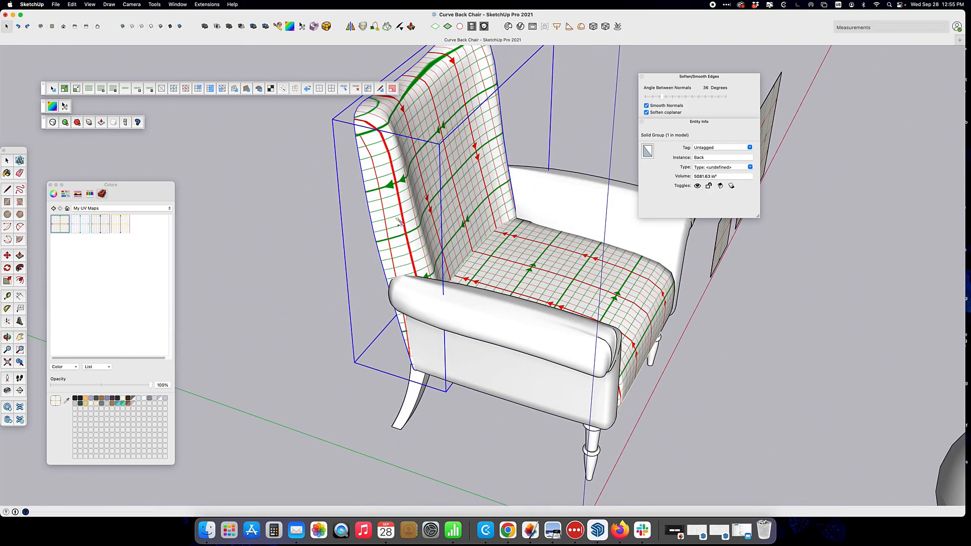
middle_click_drag(495, 195, 152, 175)
scroll(425, 192, "down", 2)
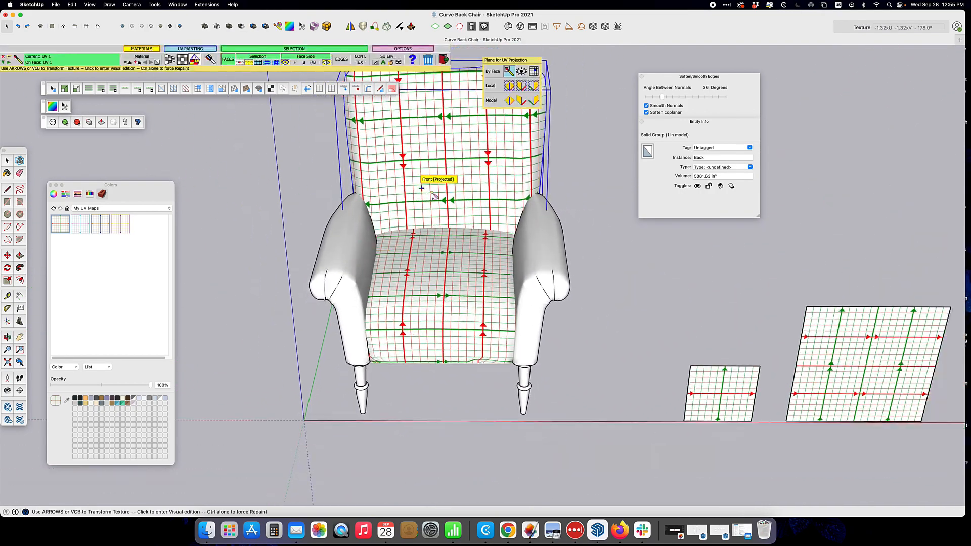
middle_click_drag(468, 198, 498, 267, "shift")
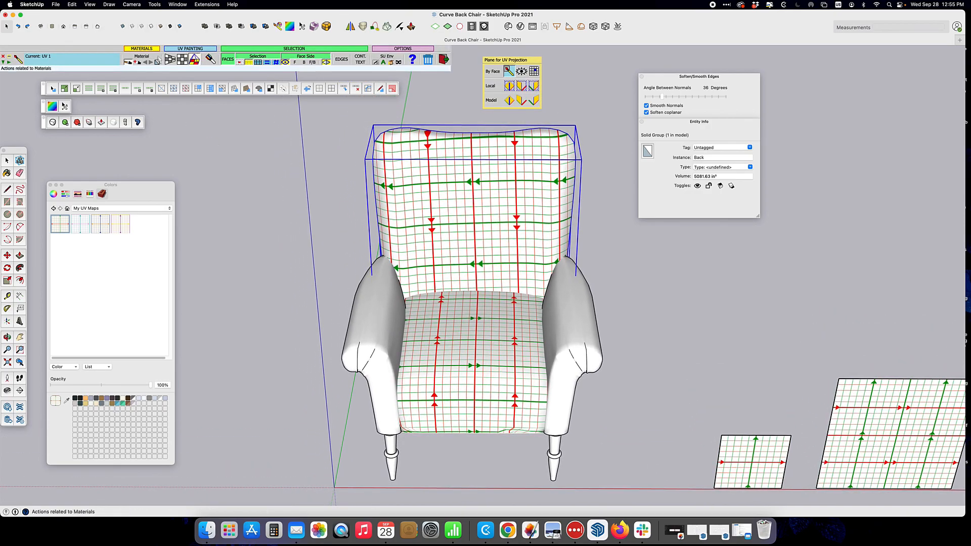
Step: Repaint the chair's back with the UV grid using ThruPaint's Natural UV mapping
left_click(183, 60)
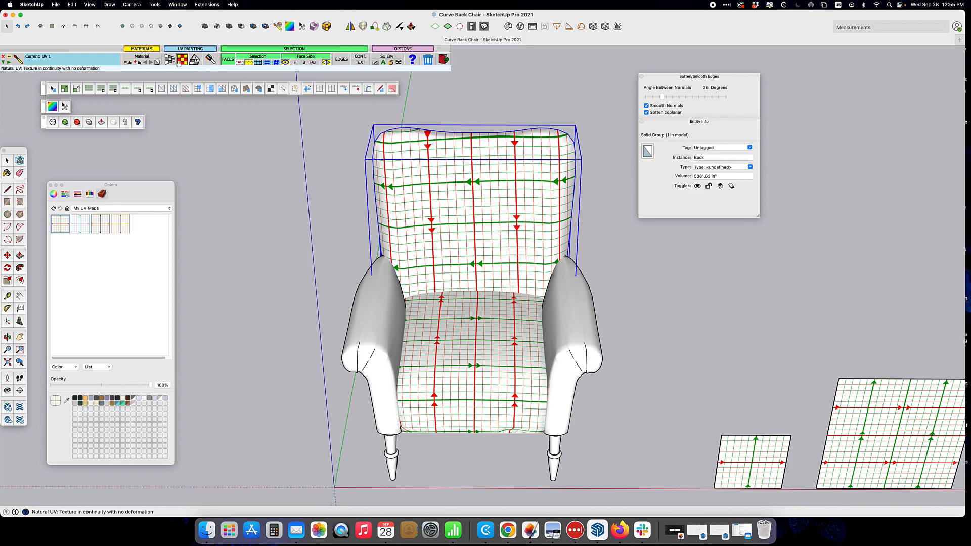
left_click(481, 235)
middle_click_drag(473, 273, 663, 216)
middle_click_drag(503, 217, 264, 225)
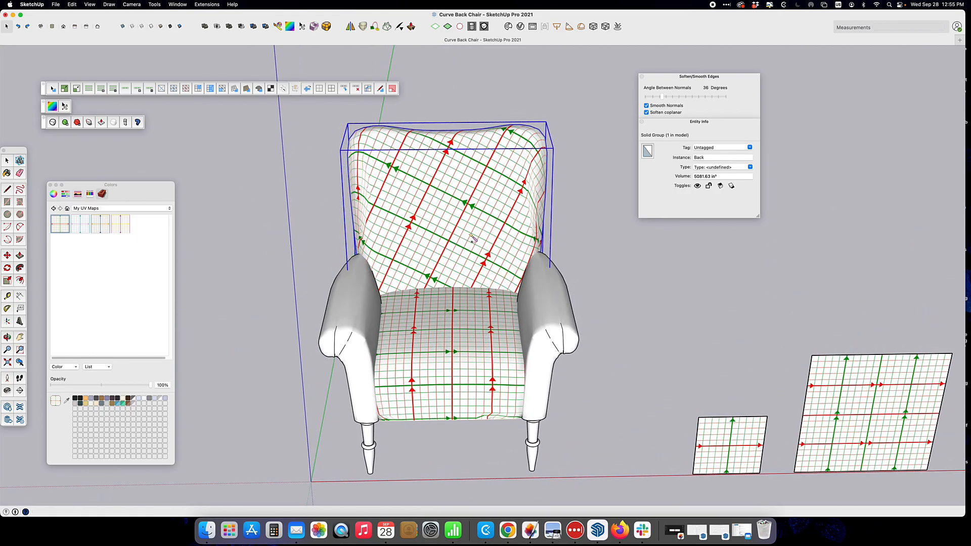
Step: Visually rotate the back's natural UV grid to about 152.2° so it runs upright, then leave ThruPaint and clear the selection
left_click_drag(512, 190, 491, 167)
left_click_drag(491, 246, 493, 249)
middle_click_drag(494, 250, 403, 307)
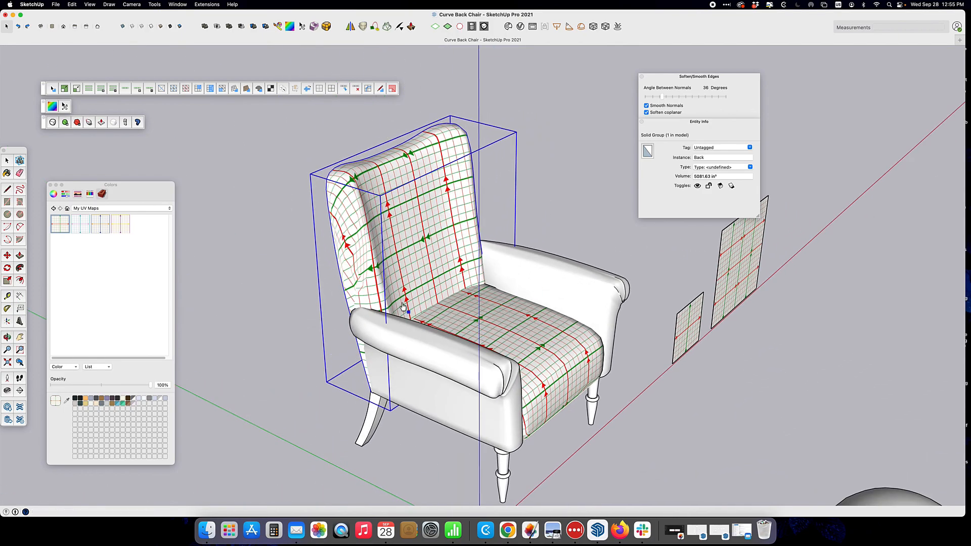
middle_click_drag(523, 216, 595, 303)
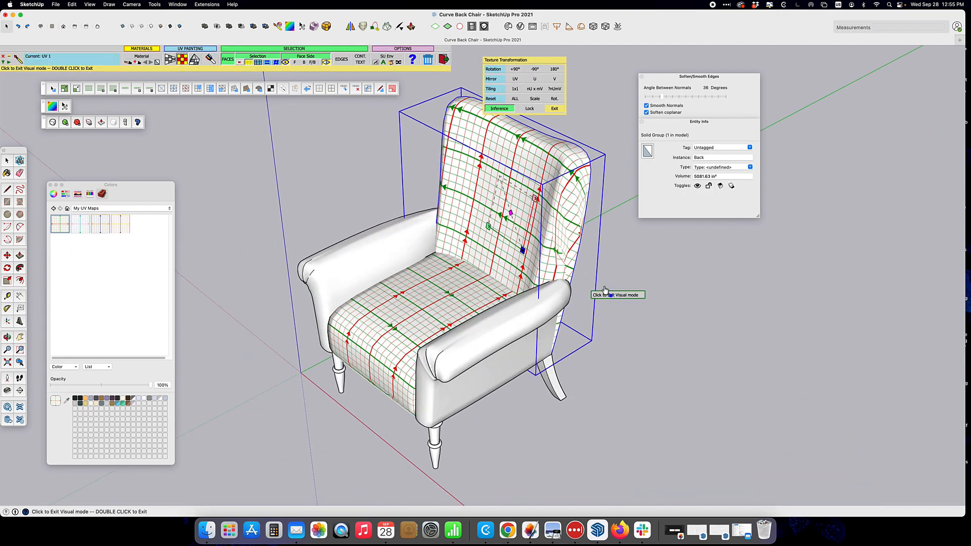
middle_click_drag(419, 265, 455, 233)
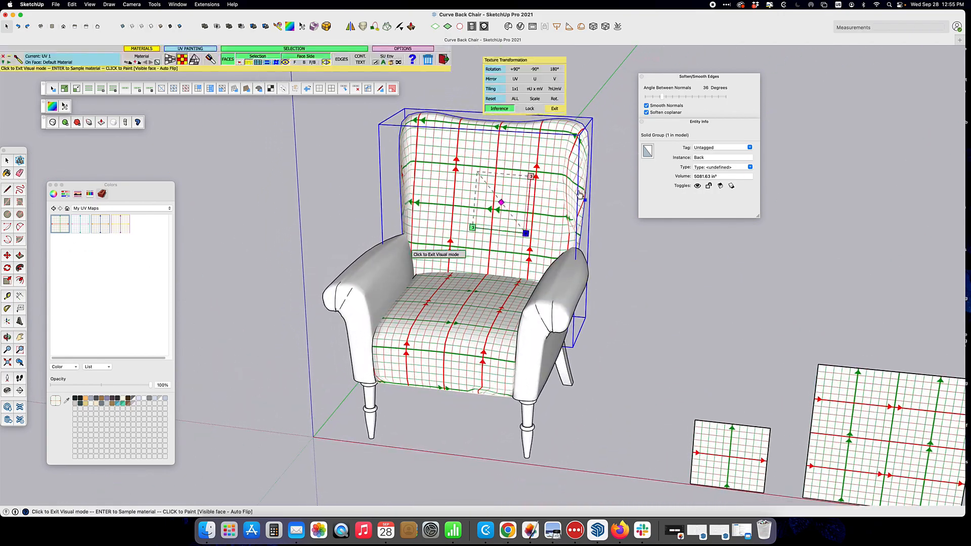
middle_click_drag(389, 260, 371, 238)
scroll(372, 237, "up", 8)
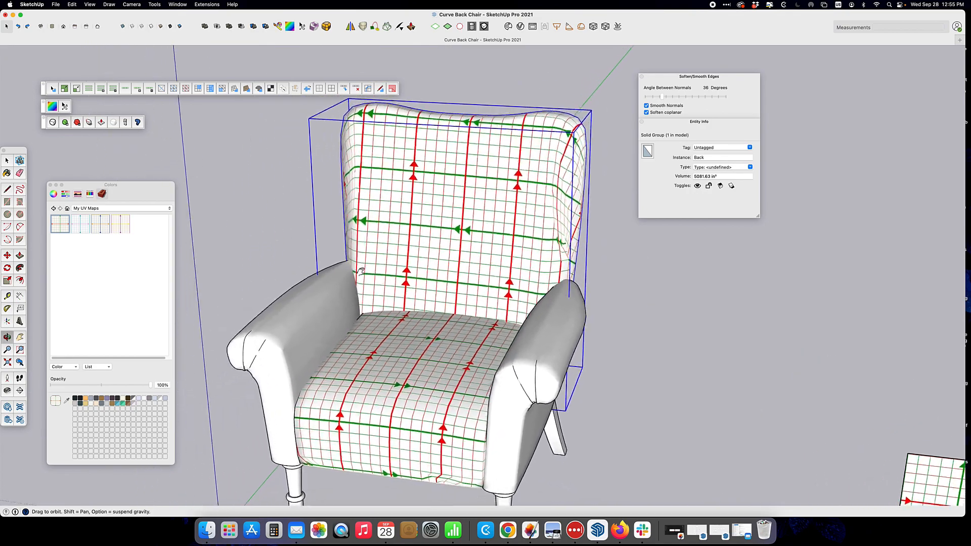
middle_click_drag(360, 271, 370, 267, "shift")
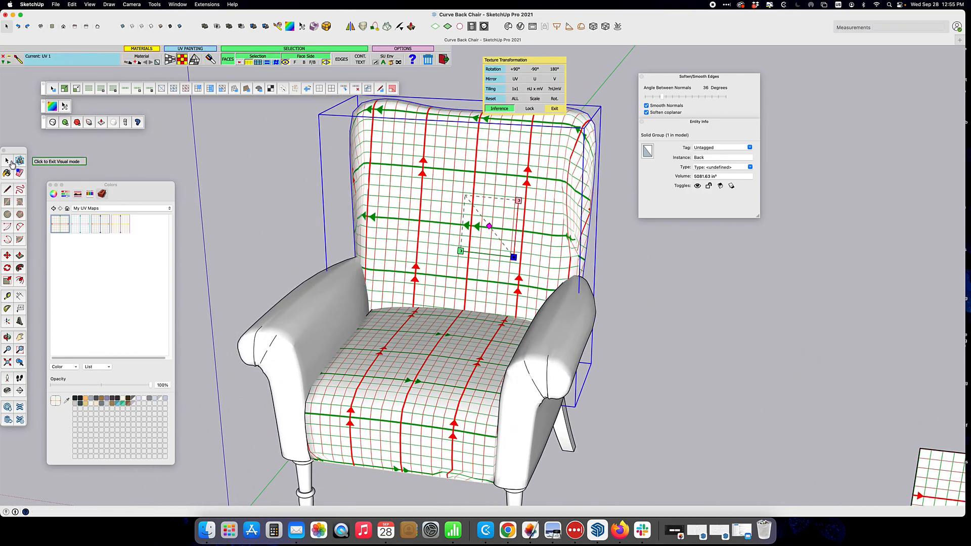
left_click(6, 163)
left_click(181, 181)
Step: Examine the natural UV grid on the chair's back and side wings from several angles, checking its alignment with the seat
middle_click_drag(587, 271, 651, 334)
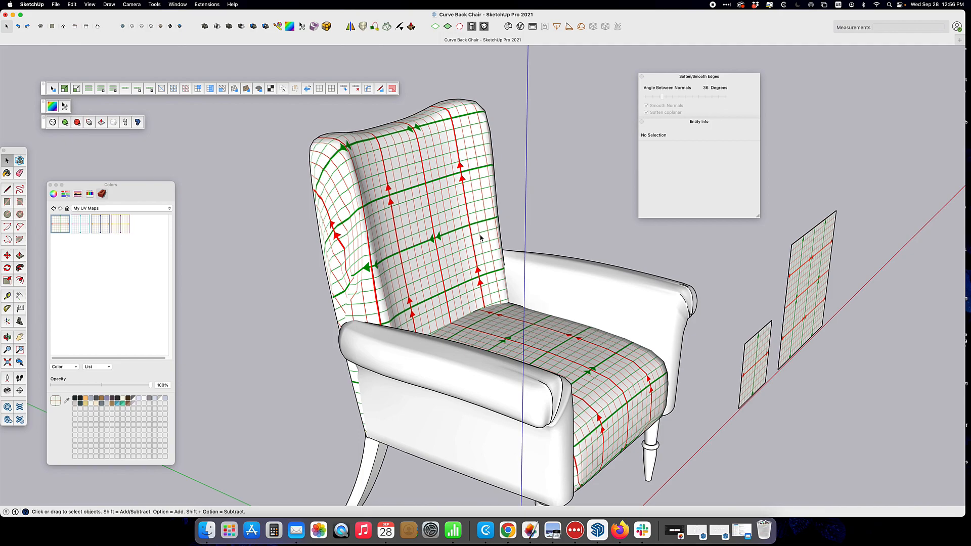
scroll(485, 242, "down", 10)
middle_click_drag(485, 242, 301, 255)
middle_click_drag(641, 254, 418, 298)
middle_click_drag(562, 306, 481, 260)
scroll(509, 260, "up", 8)
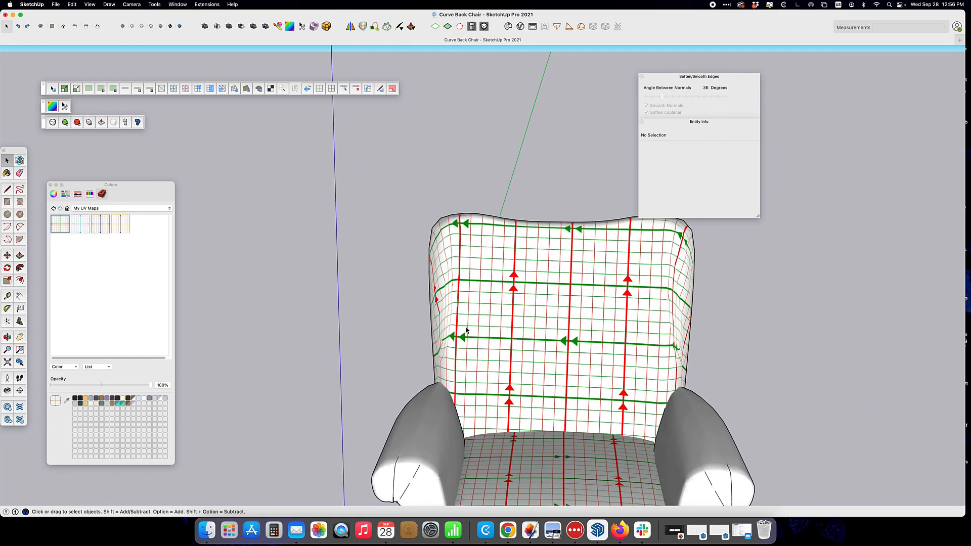
middle_click_drag(467, 330, 784, 380)
middle_click_drag(576, 326, 344, 283, "shift")
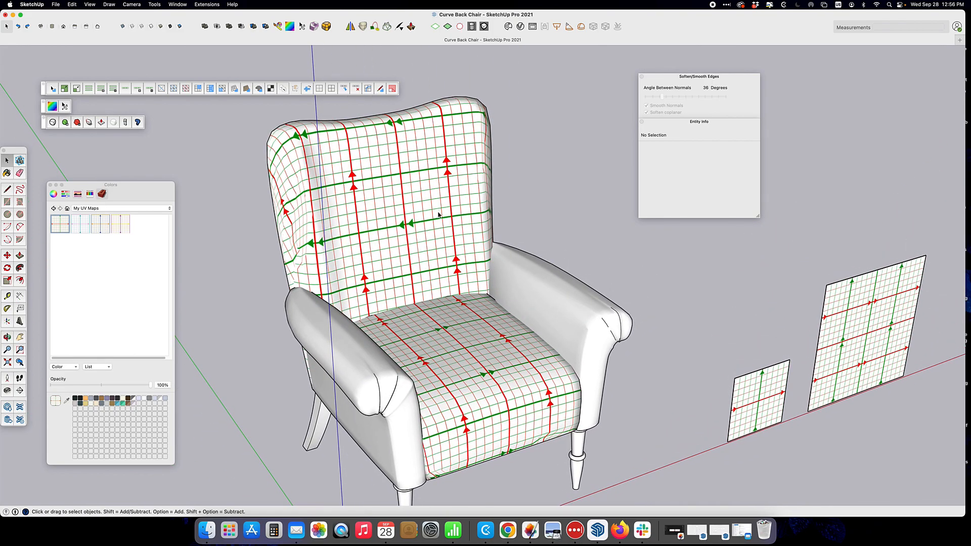
middle_click_drag(439, 224, 362, 247, "shift")
scroll(403, 268, "down", 1)
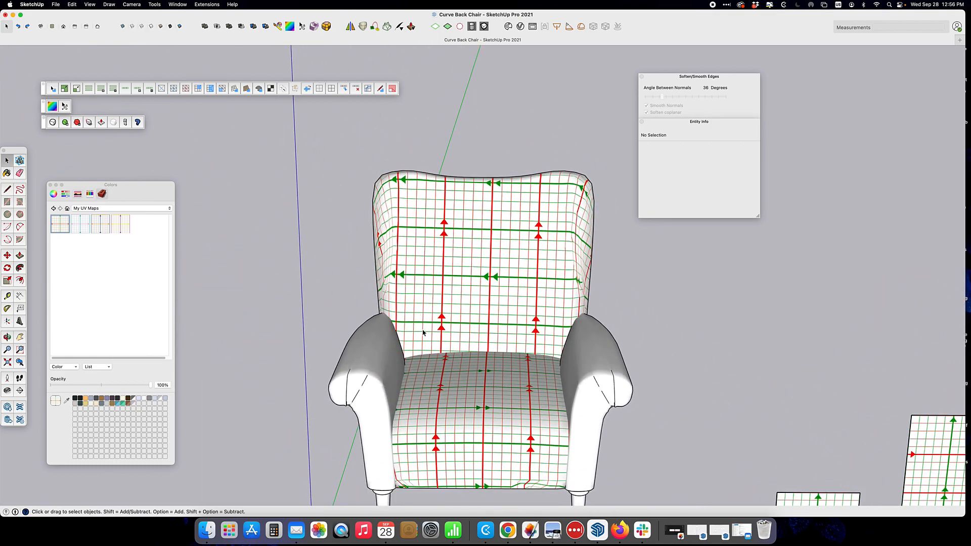
middle_click_drag(431, 335, 395, 298)
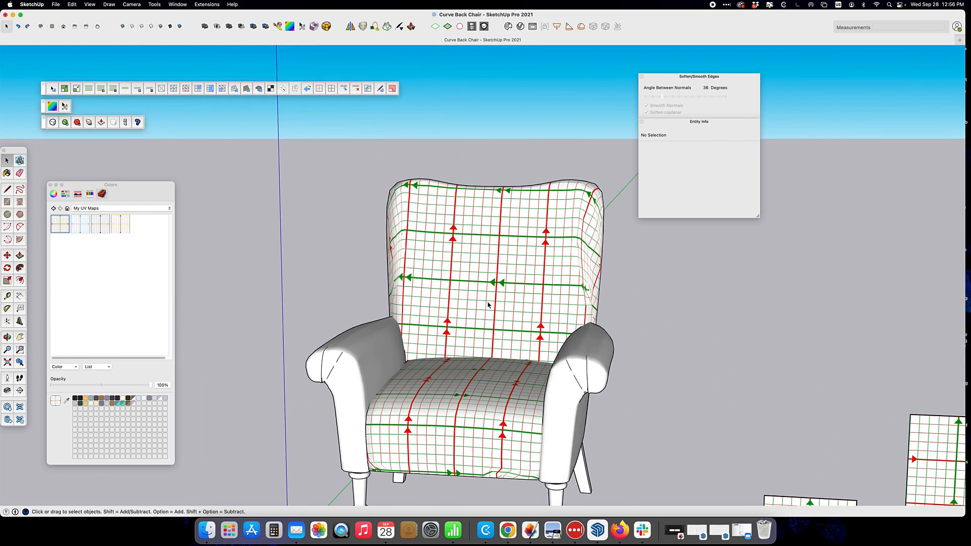
middle_click_drag(513, 331, 480, 305, "shift")
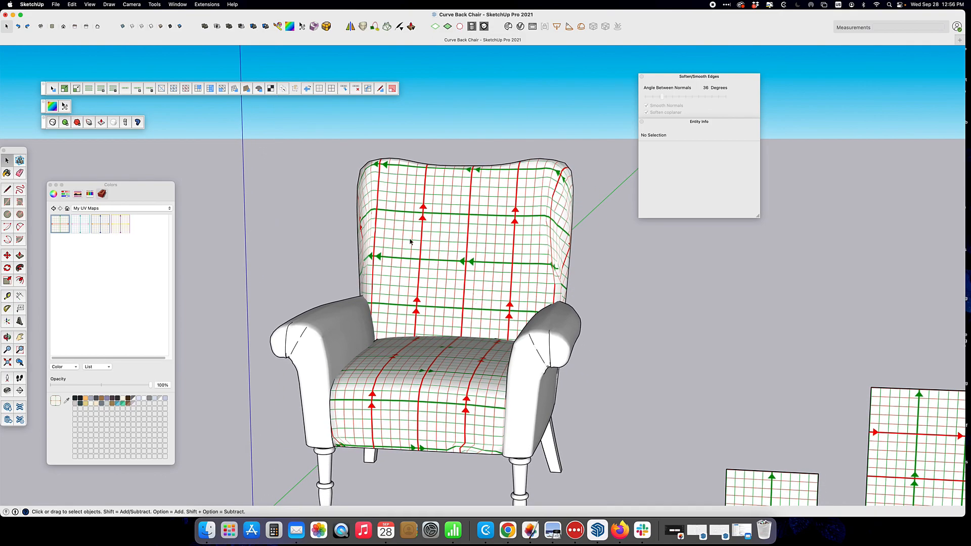
Step: Open the chair's back group, fine-tune the rotation of its natural UV grid visually, and exit ThruPaint
double_click(464, 258)
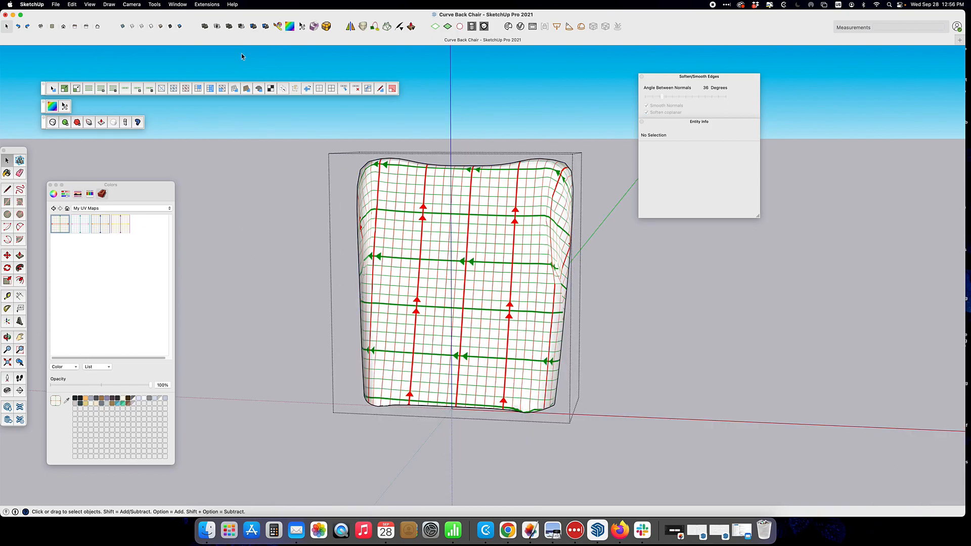
left_click(192, 59)
left_click(182, 61)
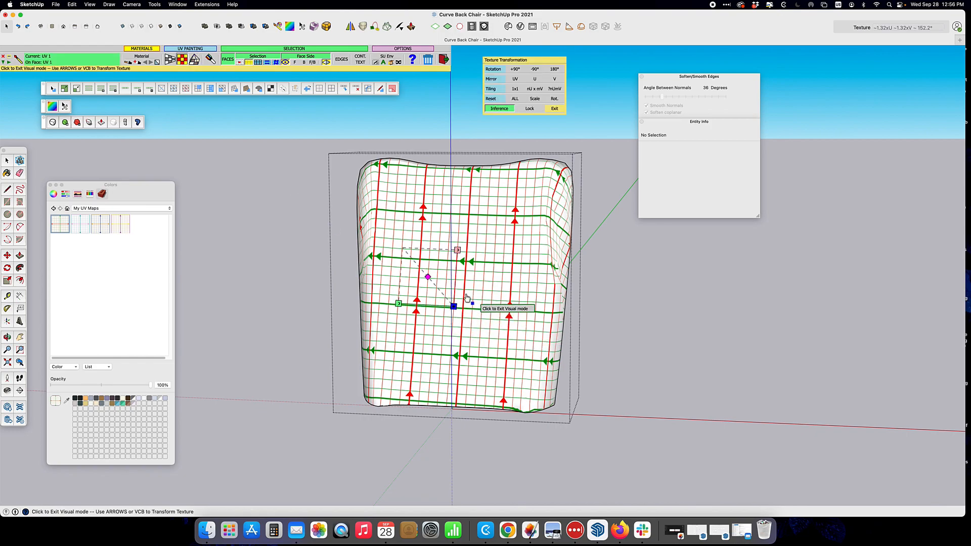
left_click(458, 248)
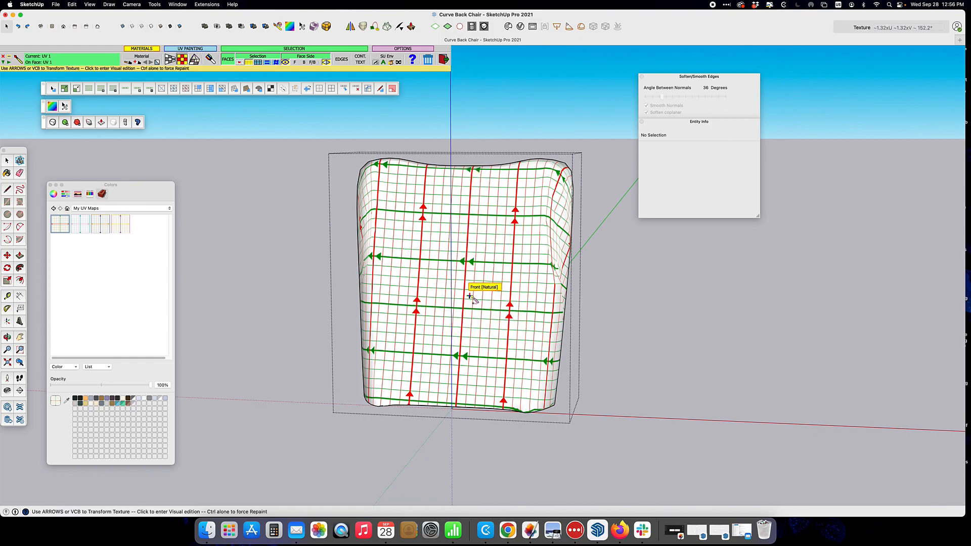
left_click(461, 295)
left_click_drag(465, 239, 462, 149)
left_click(7, 160)
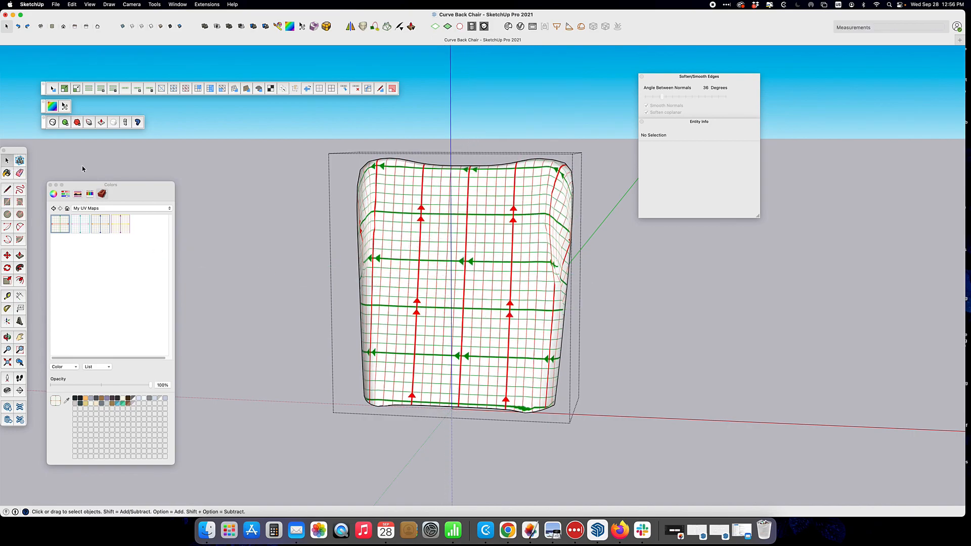
Step: Remove the small floating two-tool UV mapping toolbar from the workspace
middle_click_drag(507, 249, 450, 258)
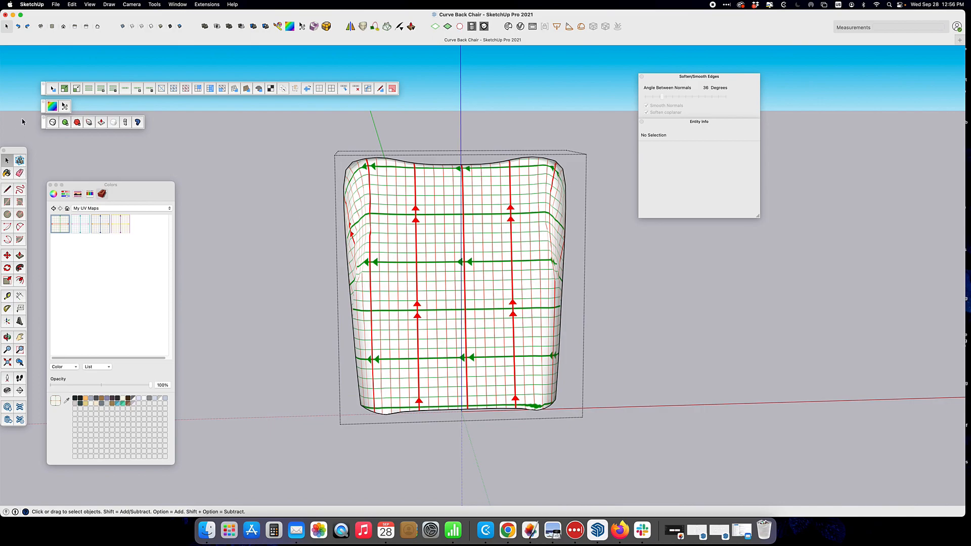
left_click_drag(45, 110, 247, 207)
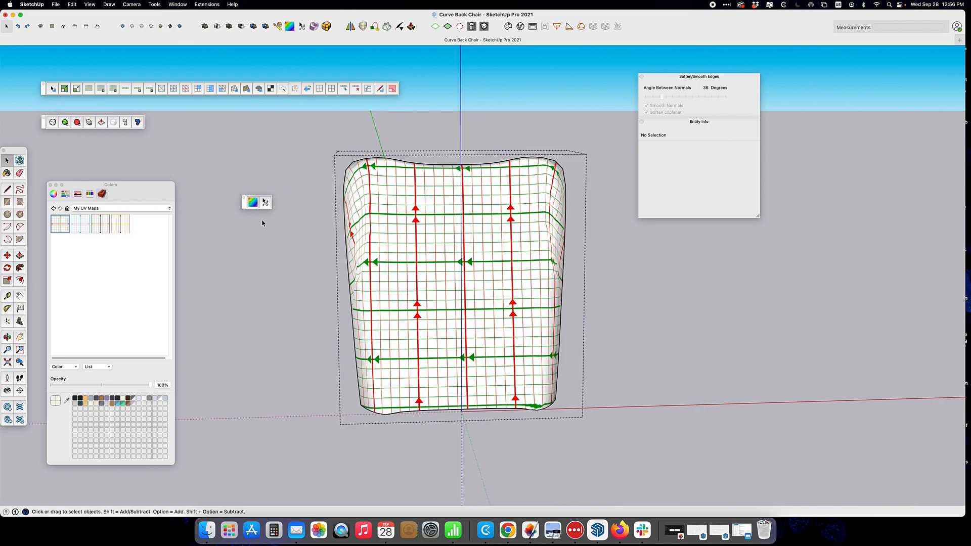
left_click(245, 198)
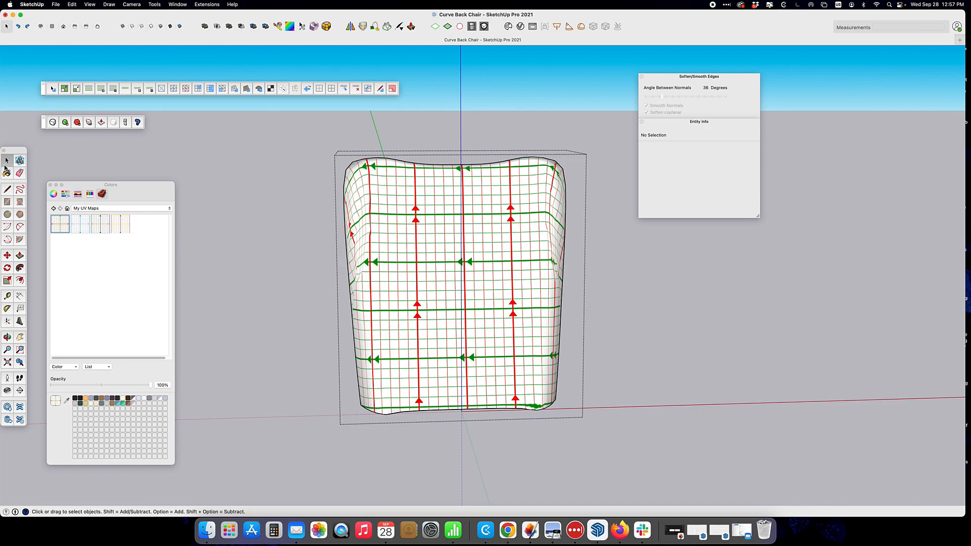
left_click(479, 268)
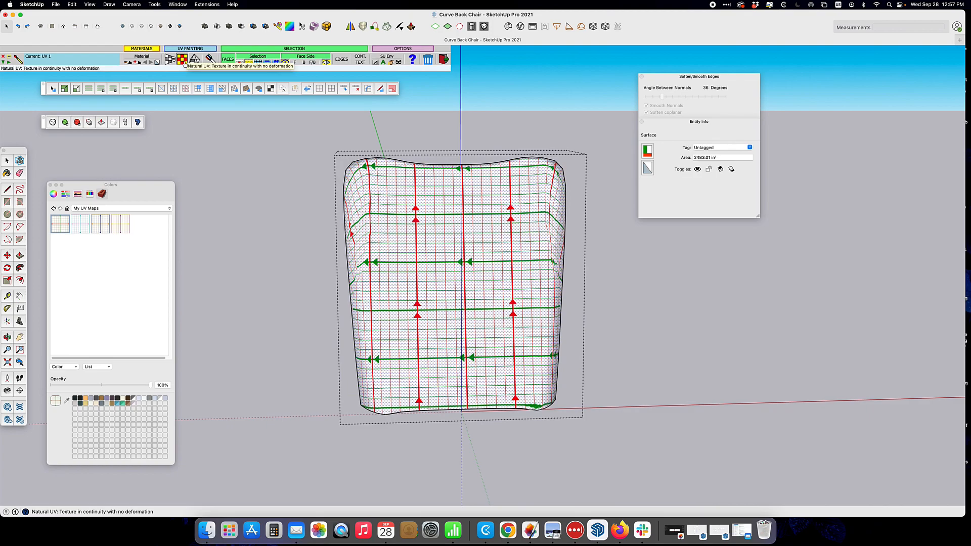
left_click(290, 29)
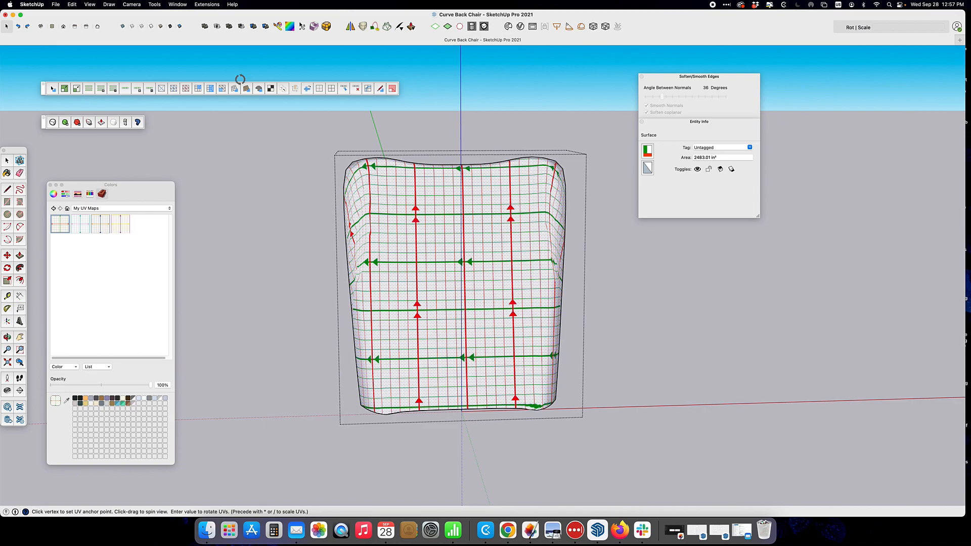
key("space")
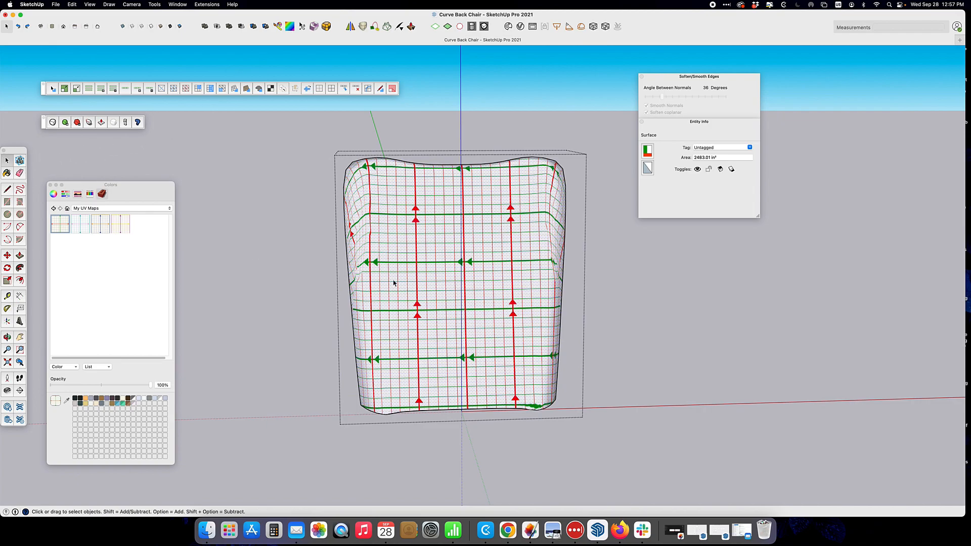
Step: Select all of the back's geometry and apply a Box Map with the SketchUV mapping tool
triple_click(461, 263)
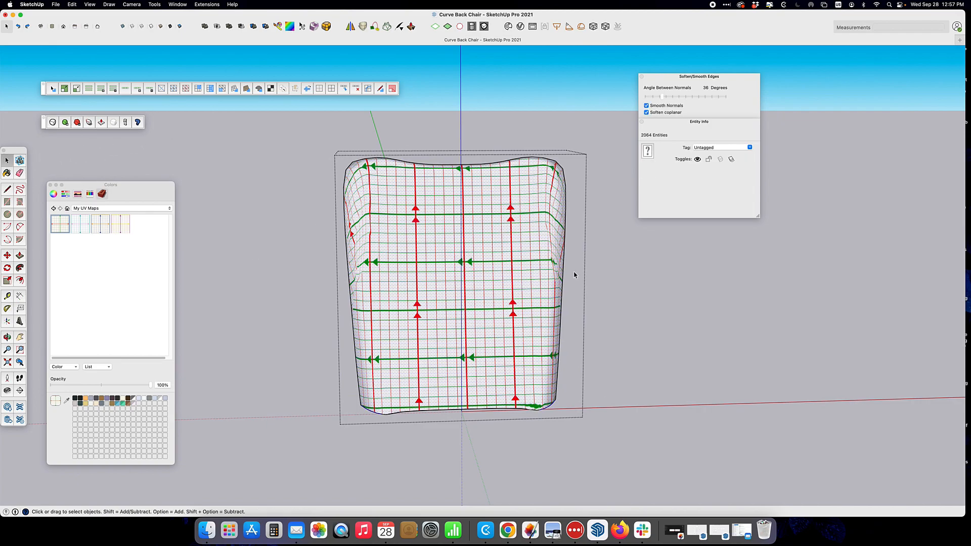
left_click(574, 273)
triple_click(449, 258)
scroll(449, 261, "up", 3)
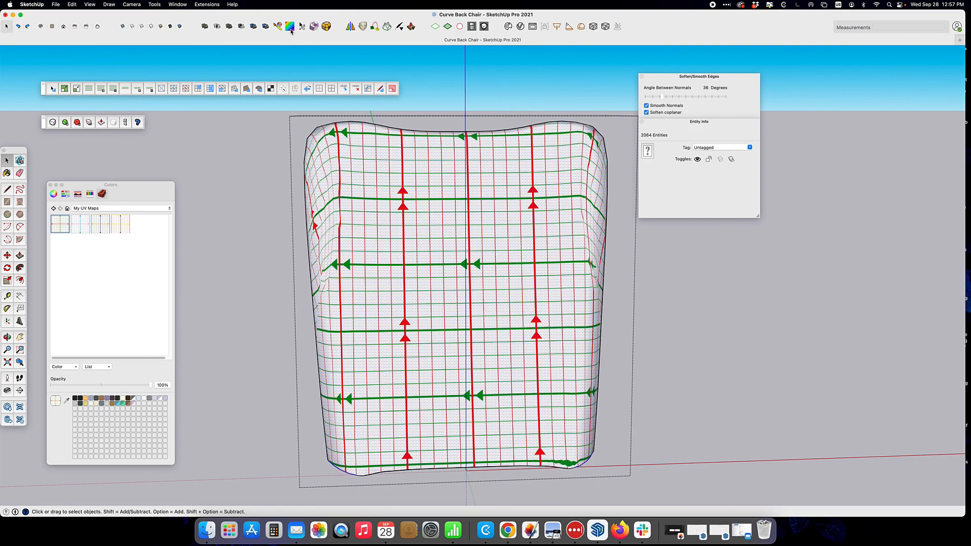
left_click(291, 28)
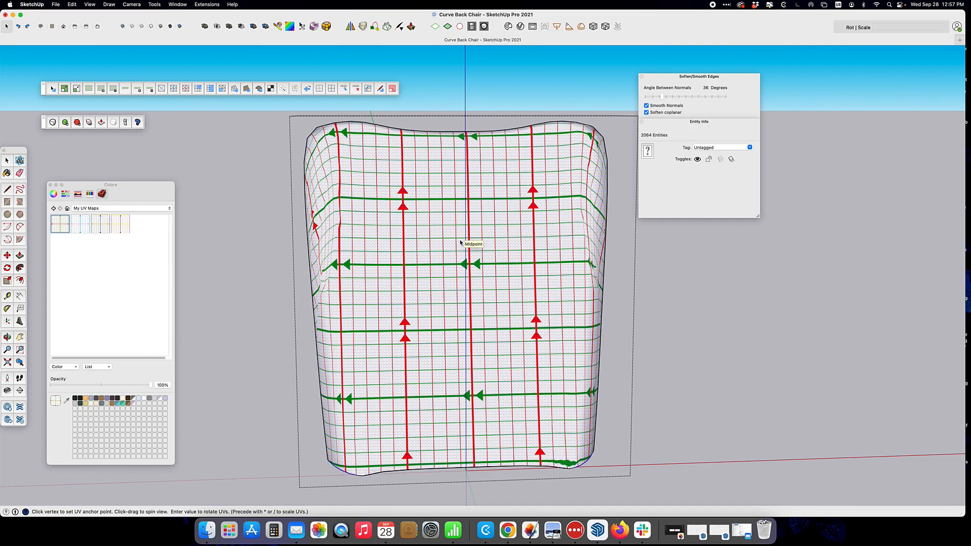
right_click(460, 242)
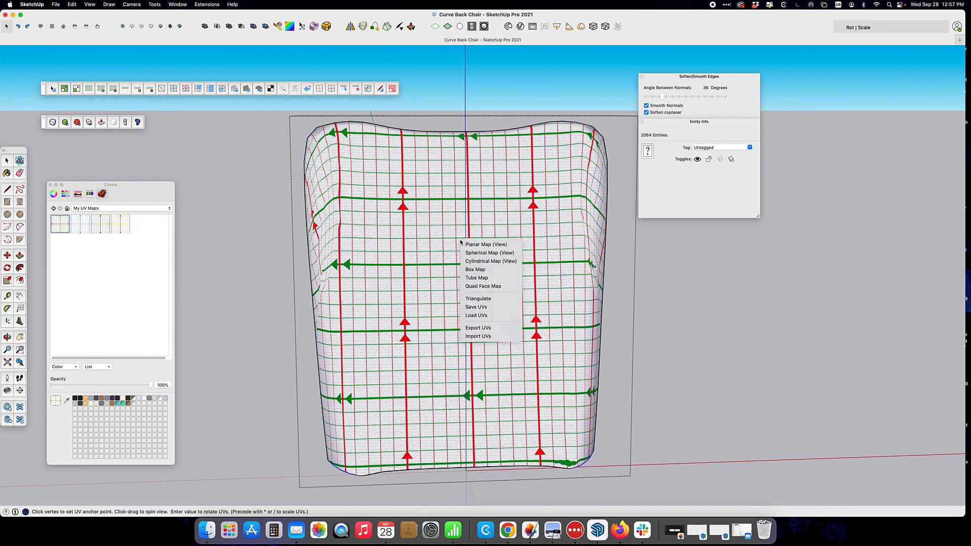
left_click(497, 272)
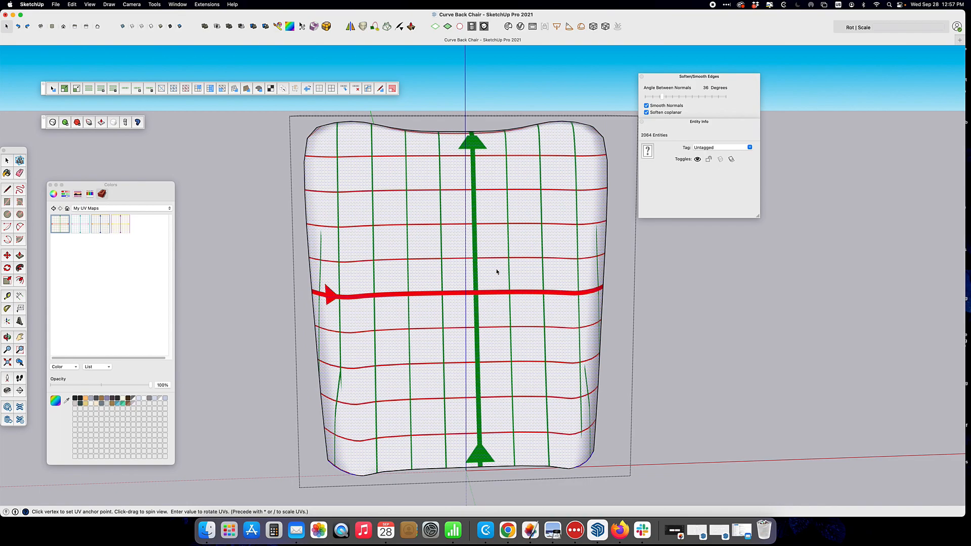
middle_click_drag(623, 275, 646, 383)
left_click_drag(489, 329, 963, 329)
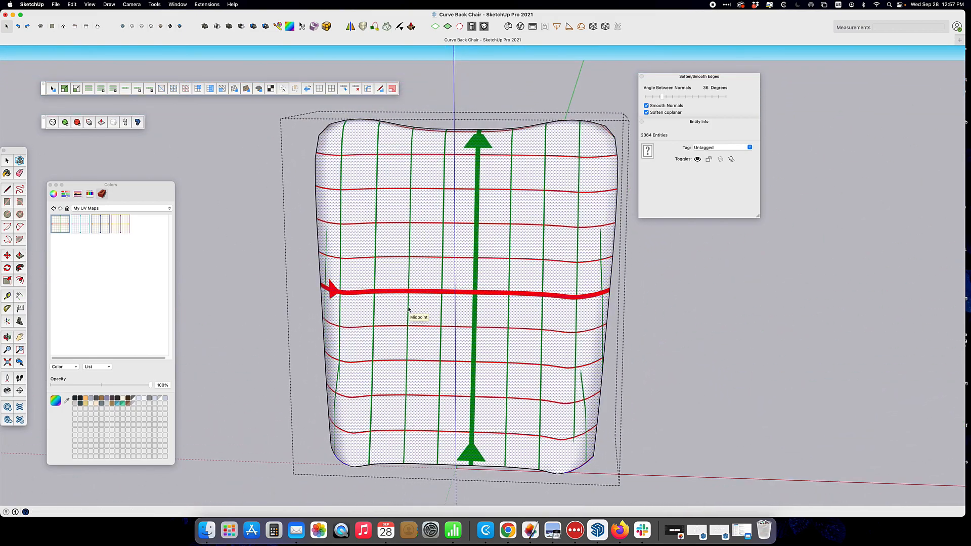
scroll(410, 309, "down", 3)
middle_click_drag(414, 306, 474, 311)
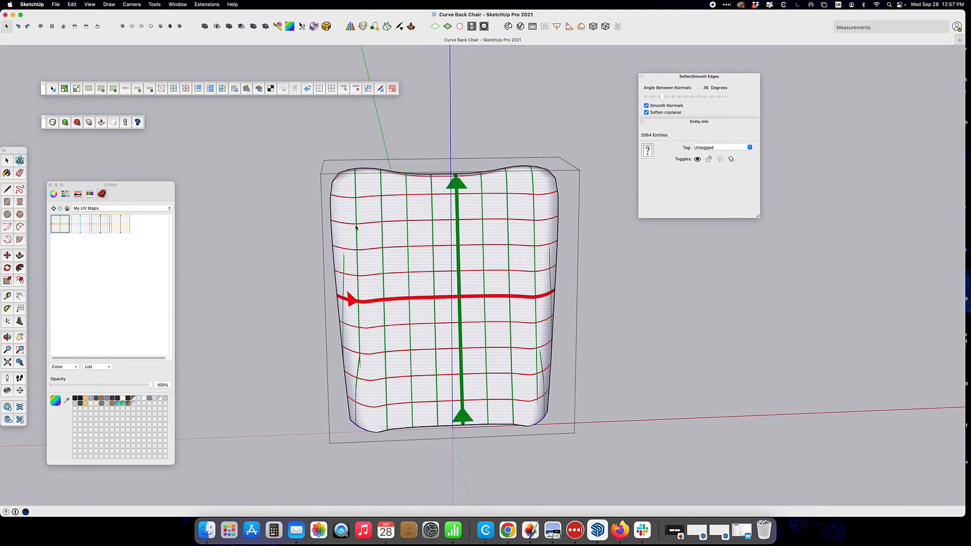
middle_click_drag(486, 331, 480, 298)
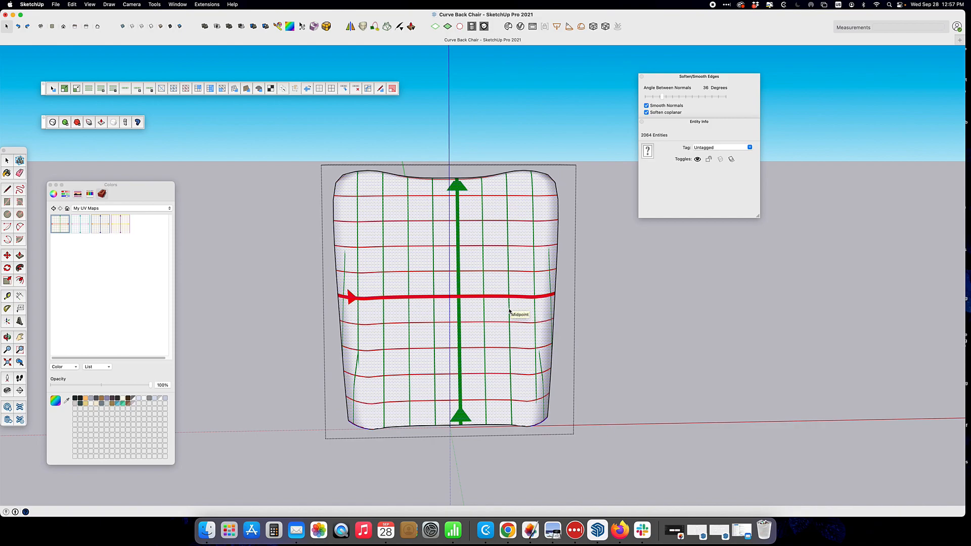
Step: Scale the back's box-mapped UV grid by *5 and close the back's group
left_click(880, 27)
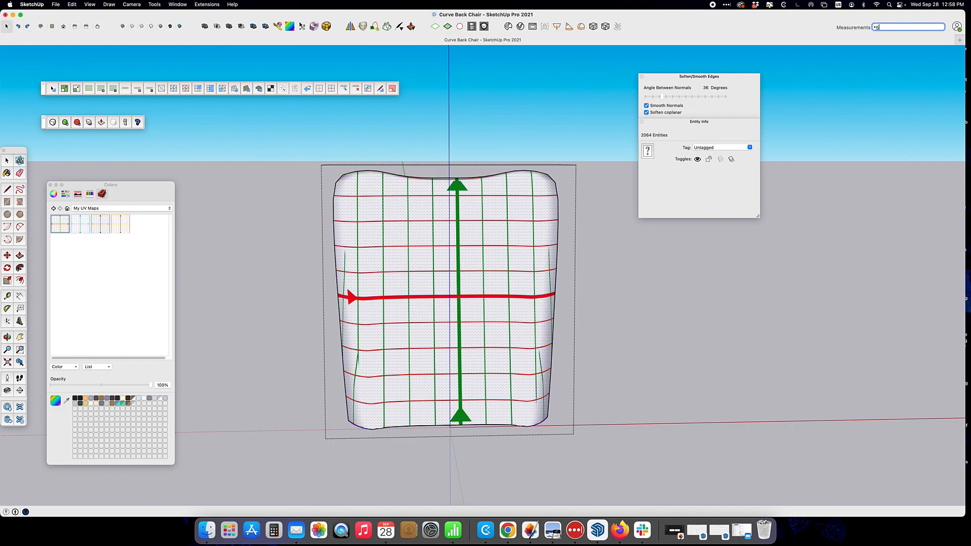
key("Return")
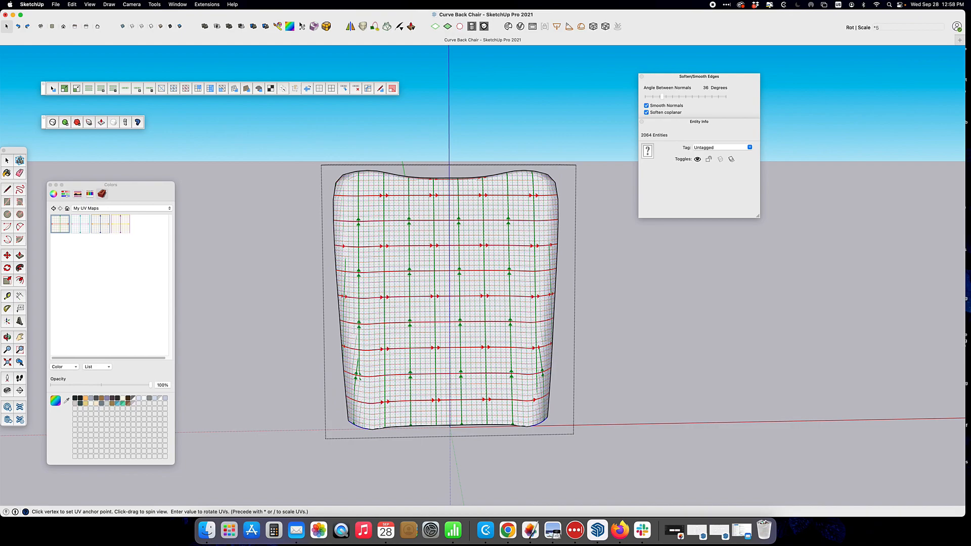
left_click(7, 160)
left_click(216, 176)
middle_click_drag(457, 351, 447, 418)
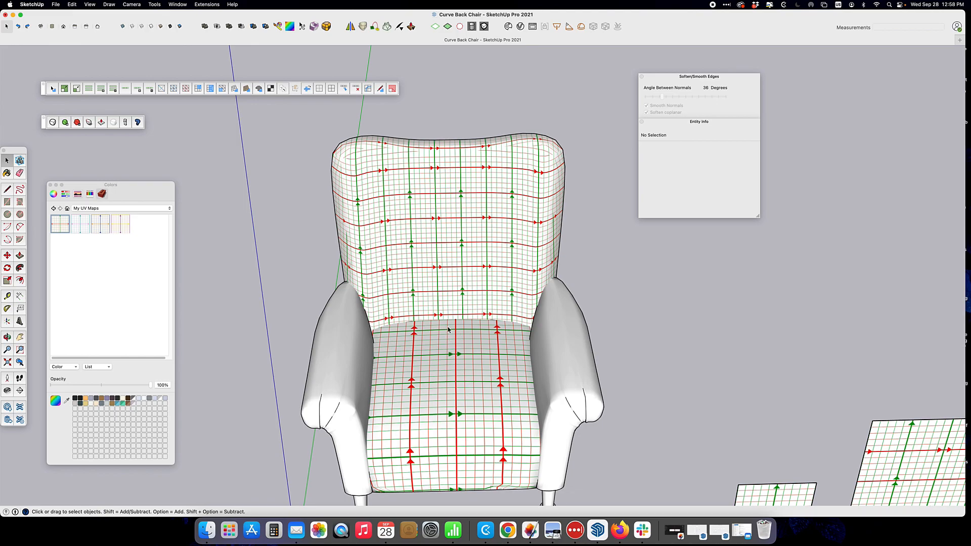
Step: Reopen the chair's back group, select all of its geometry, and apply SketchUV's Box Map again
double_click(461, 245)
triple_click(474, 243)
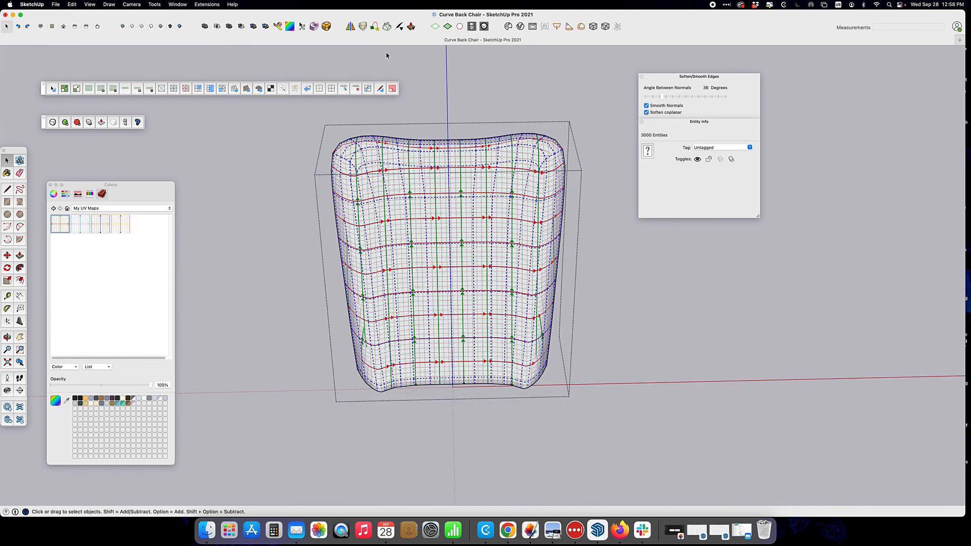
left_click(301, 28)
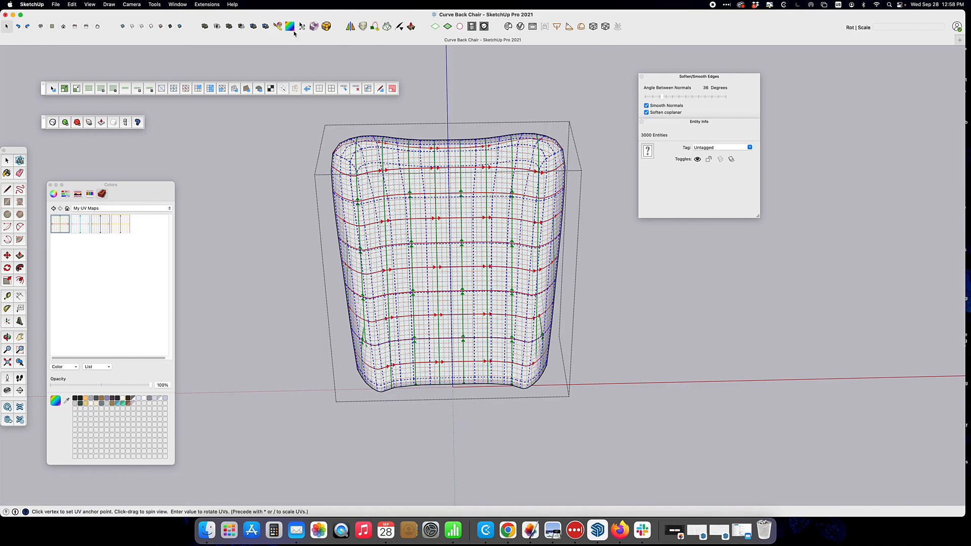
right_click(457, 239)
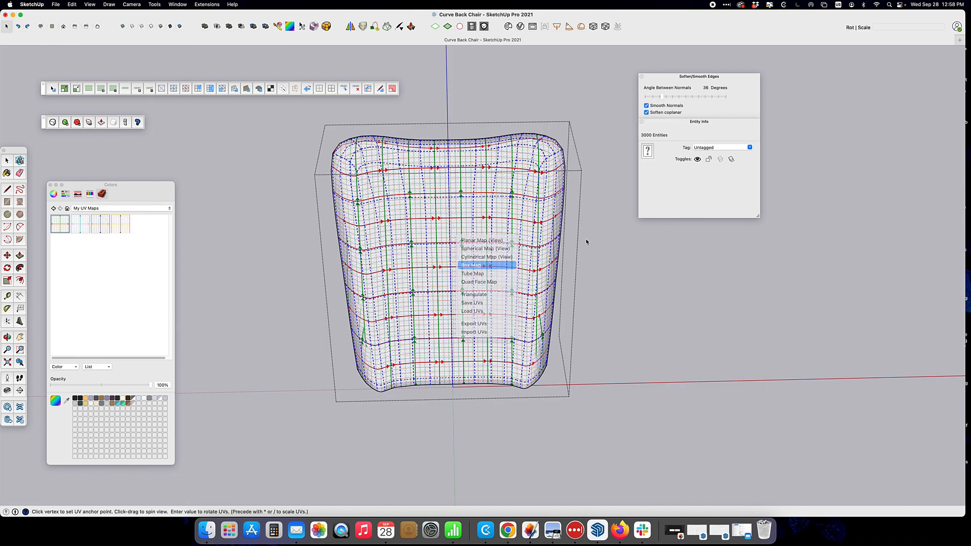
left_click(483, 256)
Step: Try to rescale the back's box-mapped UV grid by a typed factor and undo the accidental deletion of its geometry
left_click(885, 27)
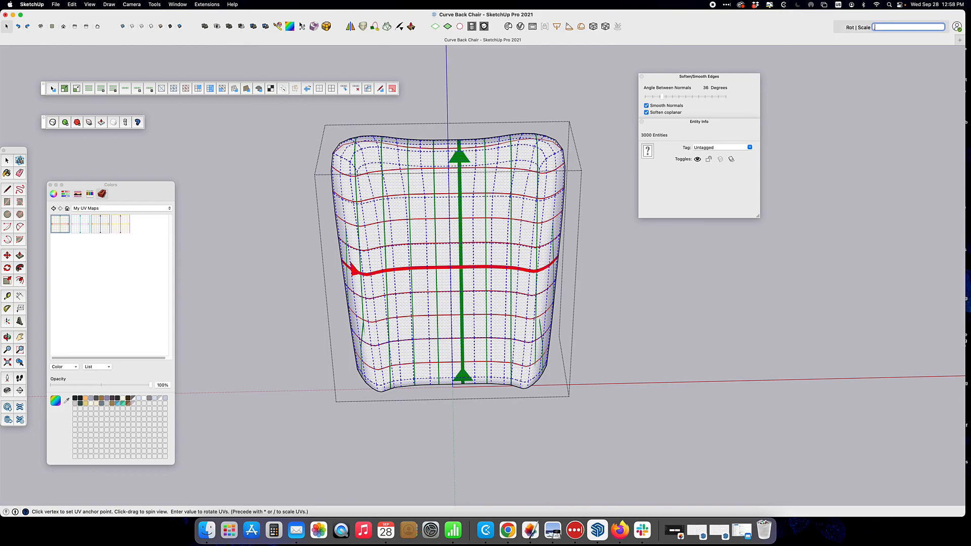
type("/2")
key("Return")
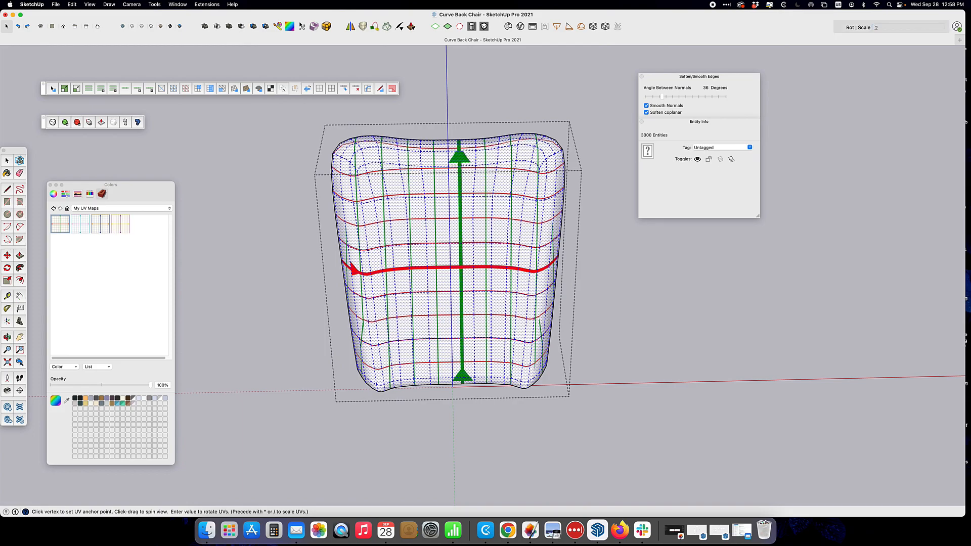
key("Delete")
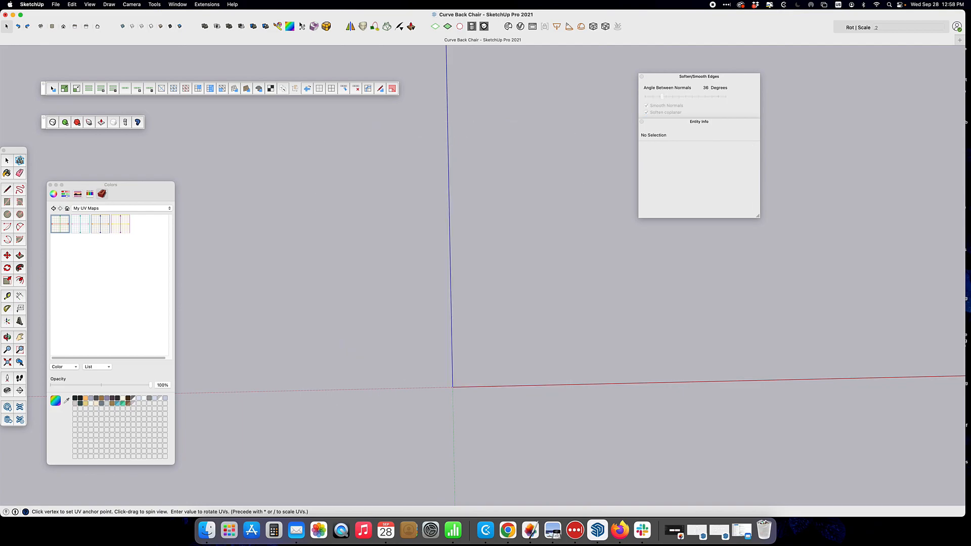
key("super+z")
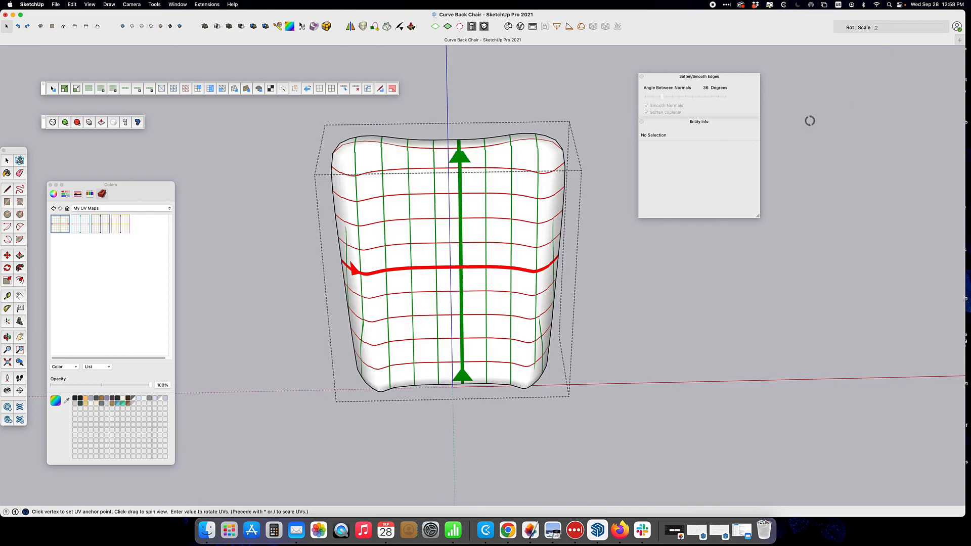
Step: Reselect all of the back's geometry inside its group and reapply the Box Map
right_click(464, 207)
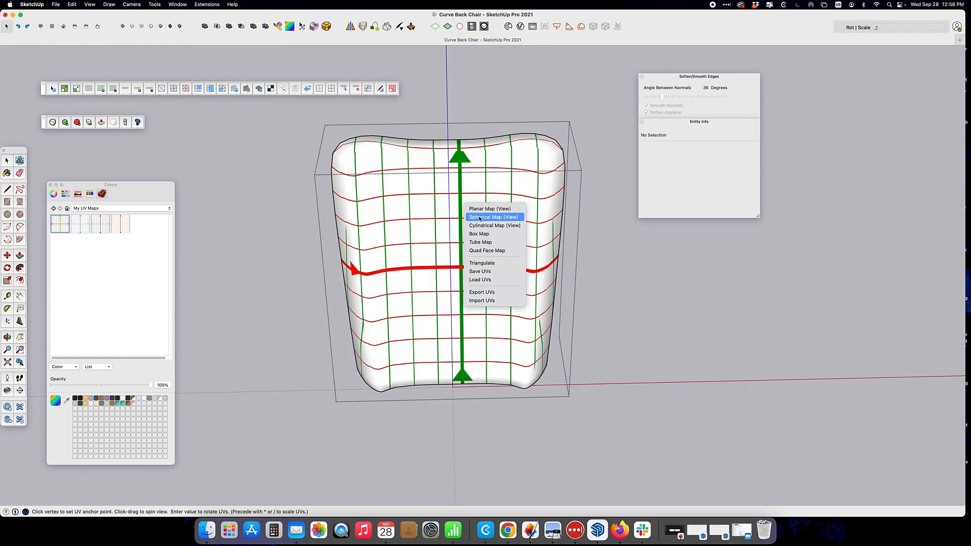
left_click(483, 233)
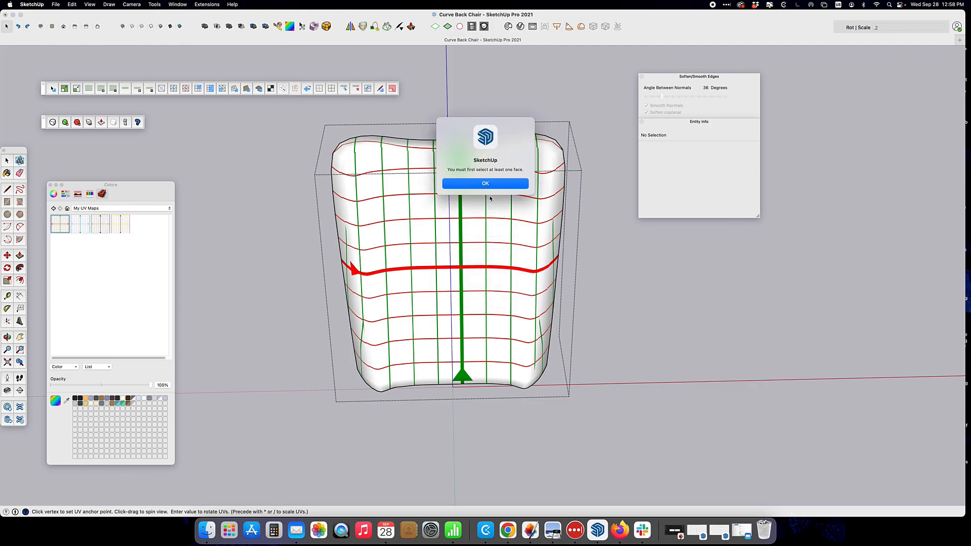
left_click(484, 184)
key("super+a")
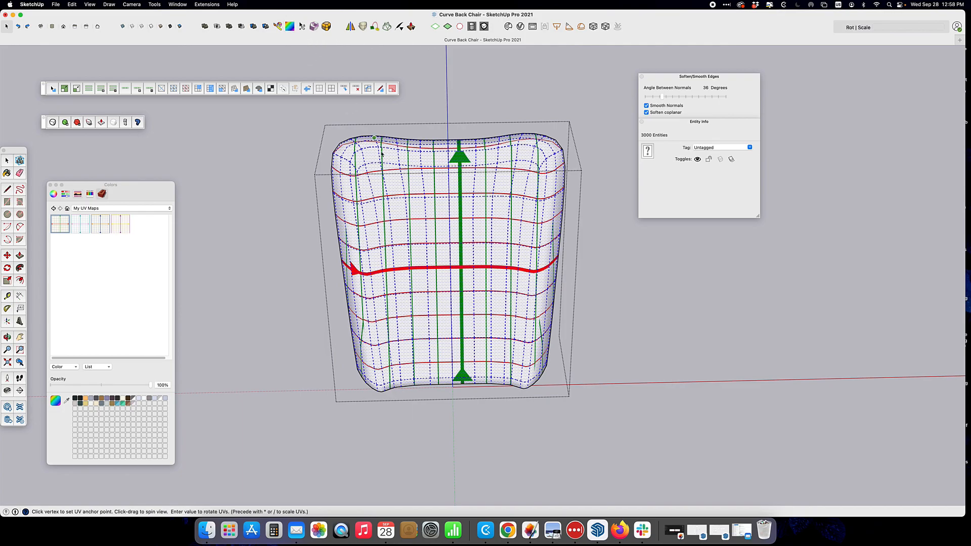
right_click(444, 249)
left_click(473, 278)
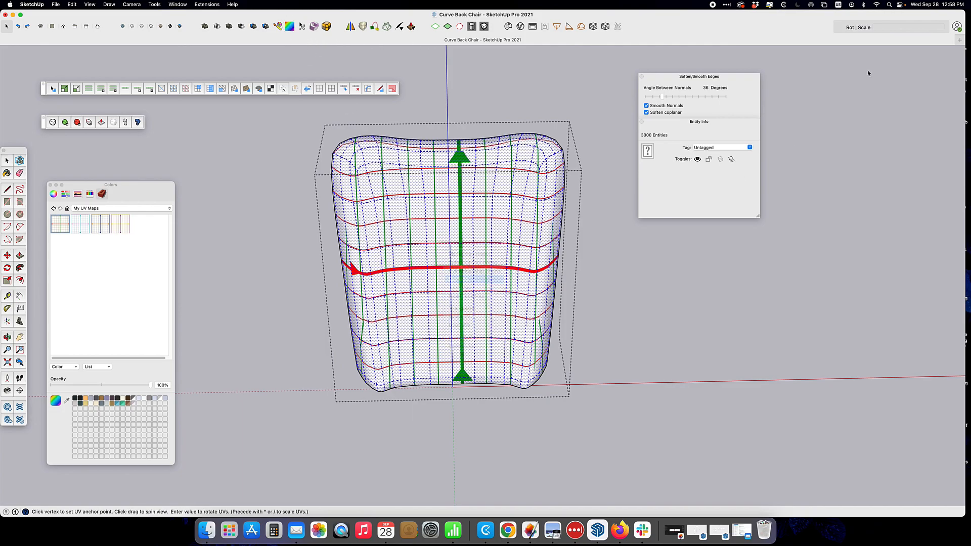
Step: Scale the back's UV grid by *2 and close the group
left_click(890, 27)
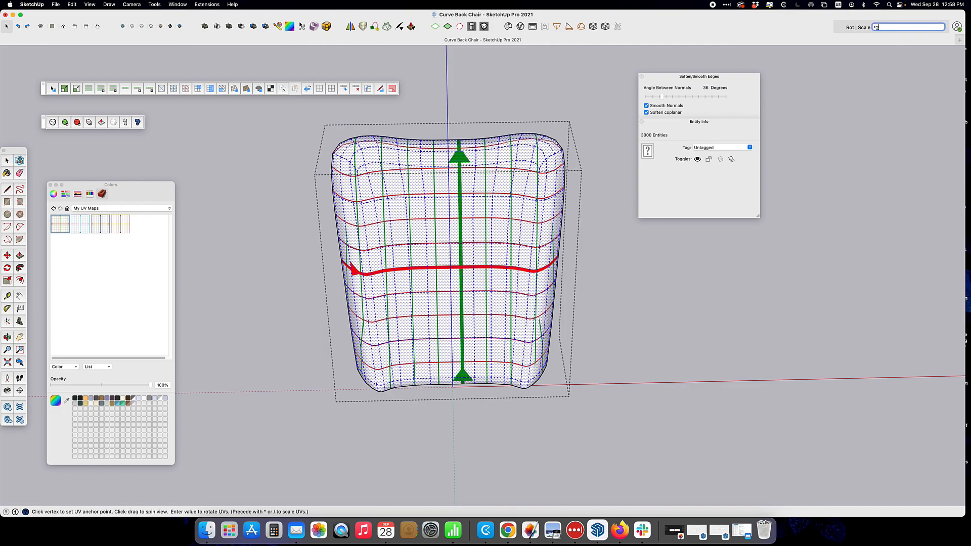
key("Return")
left_click(8, 160)
left_click(746, 432)
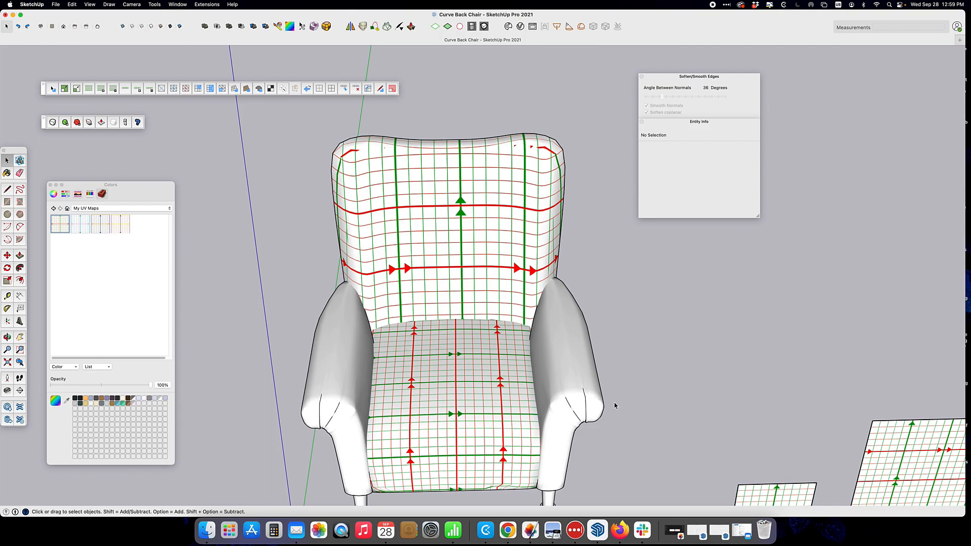
Step: Open the back's group, select all its geometry, and reset its UV grid to the unscaled Box Map with SketchUV
triple_click(463, 212)
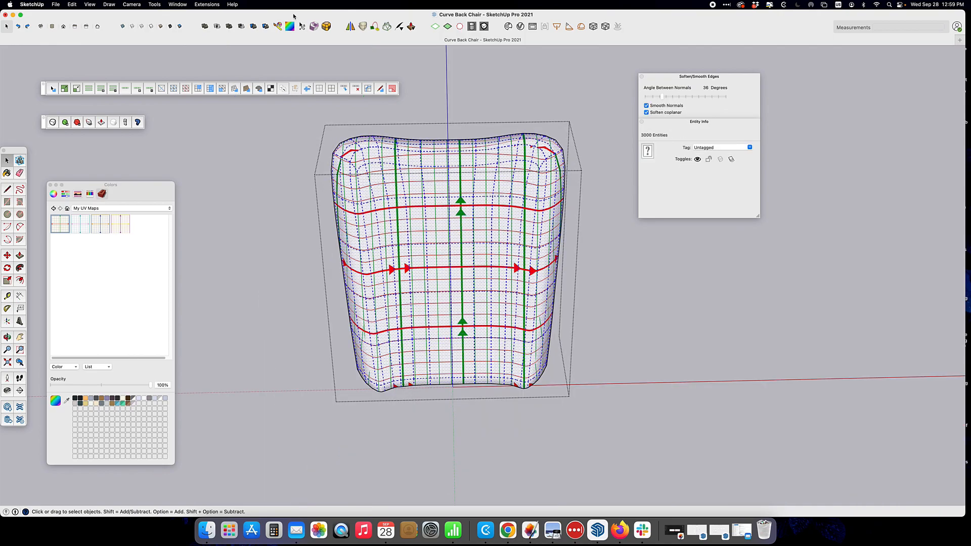
left_click(289, 27)
right_click(442, 251)
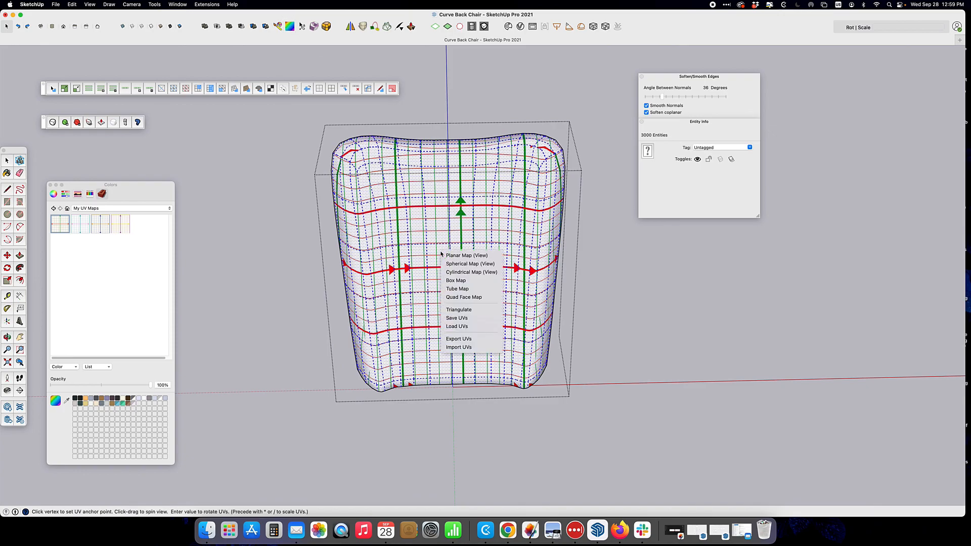
left_click(461, 280)
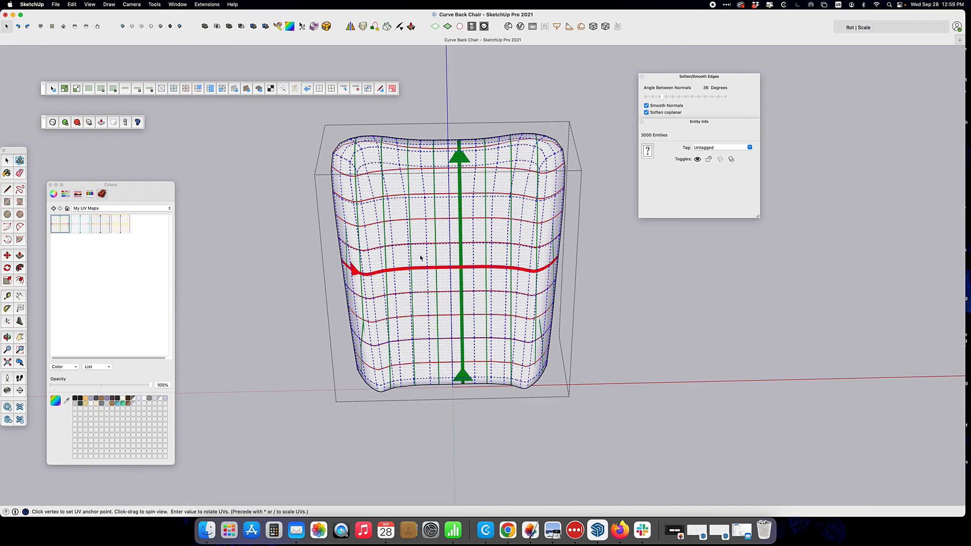
Step: Scale the back's grid visually to about 0.66x with ThruPaint's natural mapping, and close the group
left_click(279, 26)
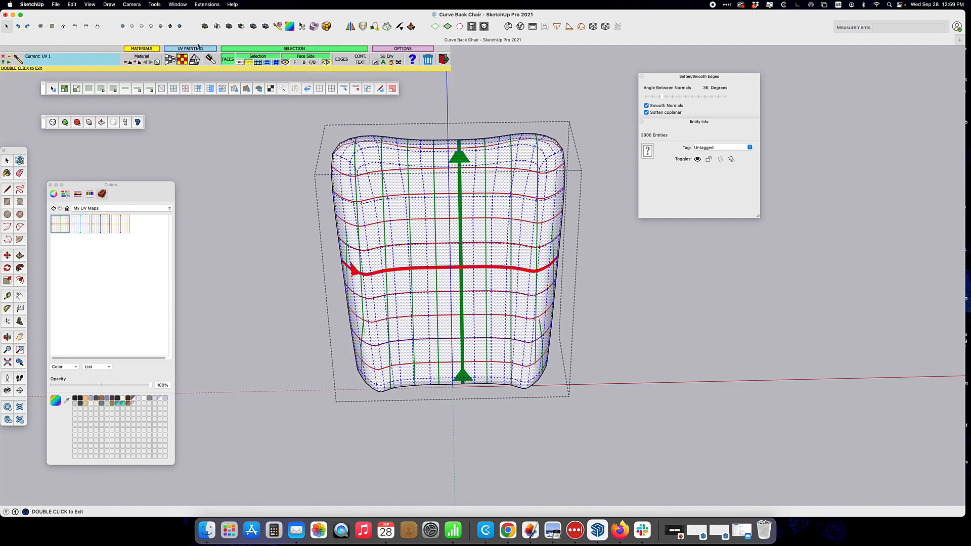
left_click(189, 62)
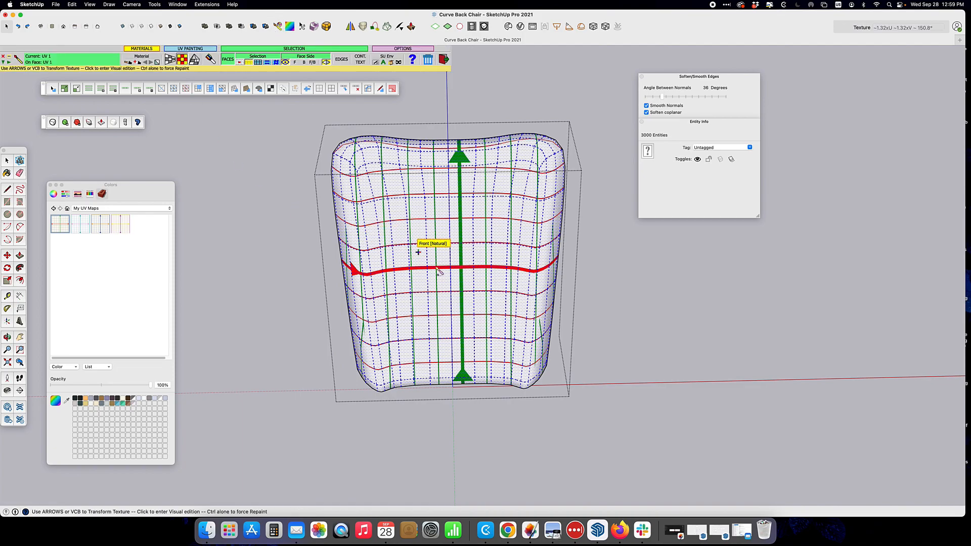
left_click(481, 246)
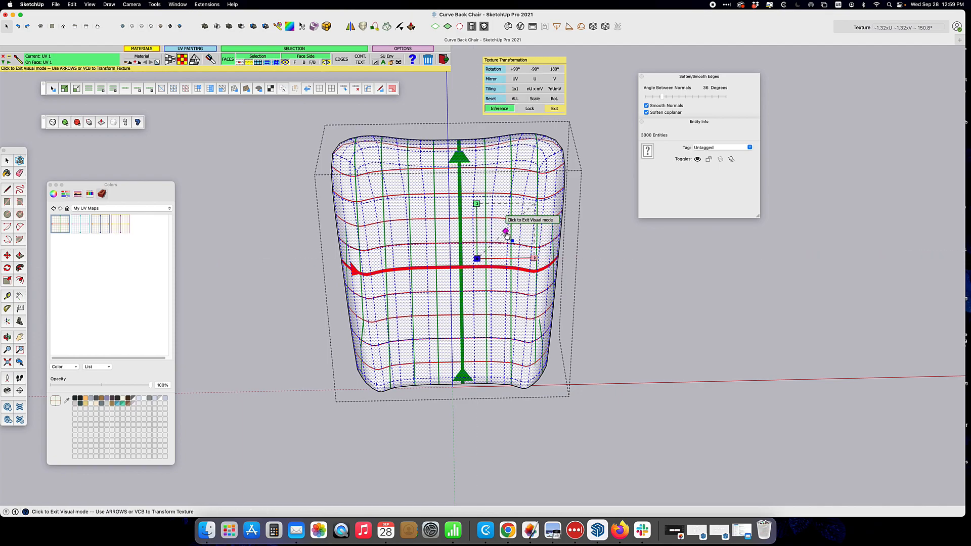
left_click_drag(506, 235, 494, 248)
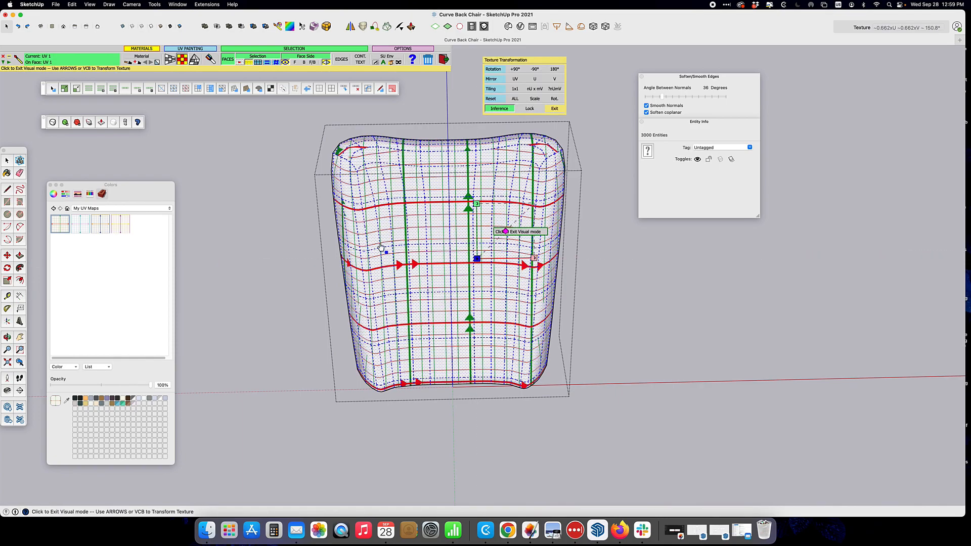
left_click(7, 160)
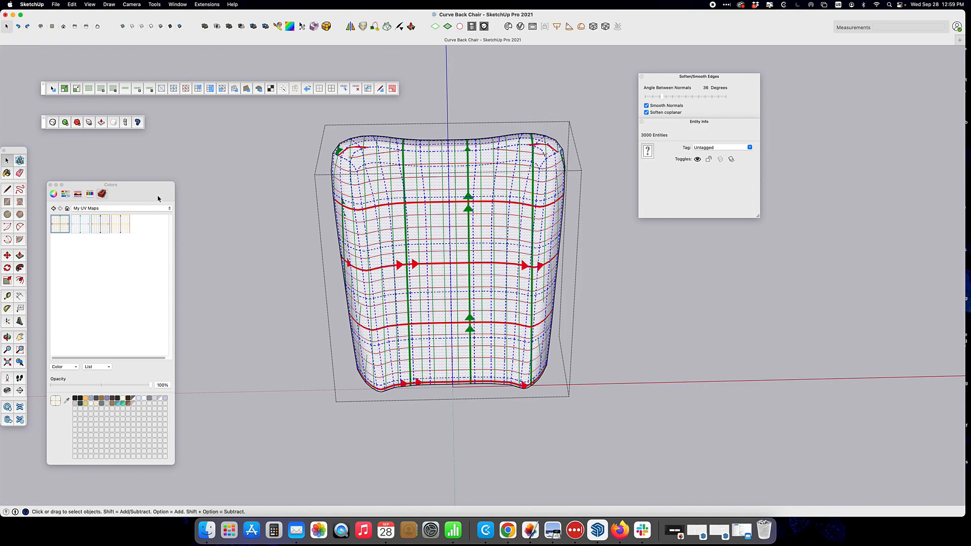
left_click(216, 225)
middle_click_drag(451, 354, 491, 219)
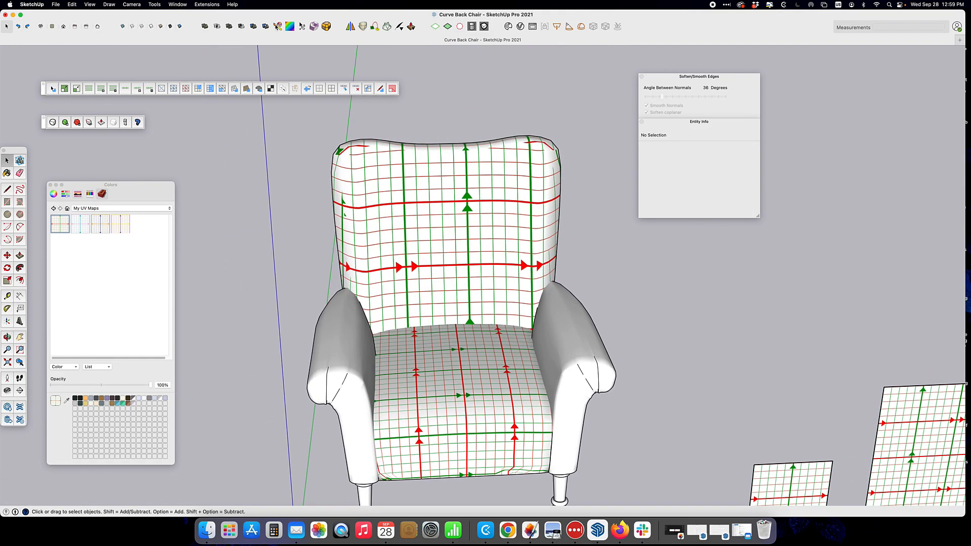
Step: Start ThruPaint's visual editing on the chair's back and shift the UV grid so a thick green line runs near its center
left_click(278, 27)
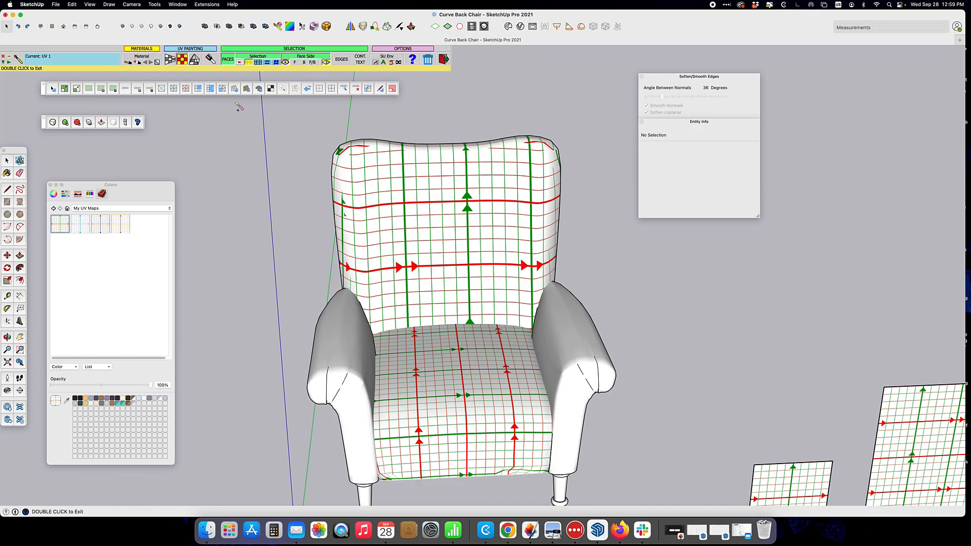
left_click(458, 270)
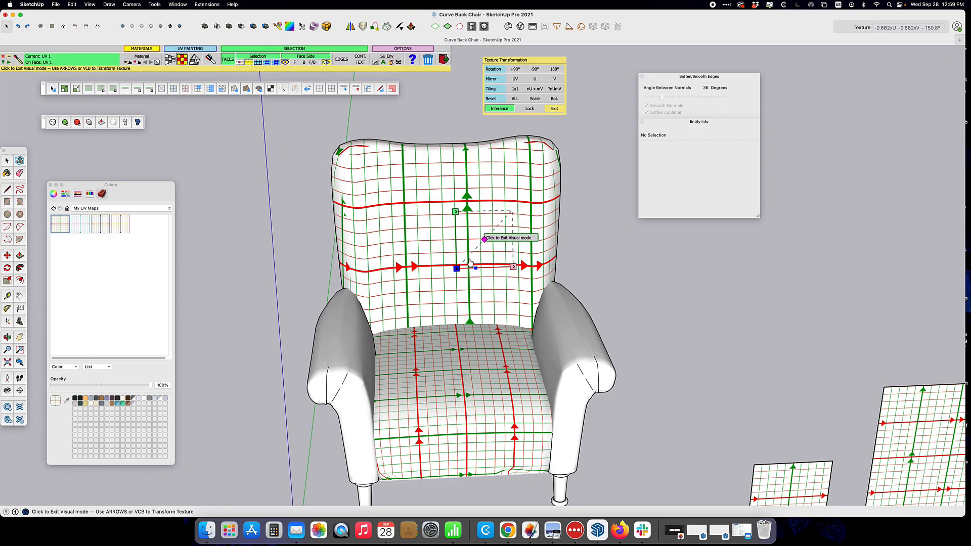
left_click_drag(456, 270, 465, 217)
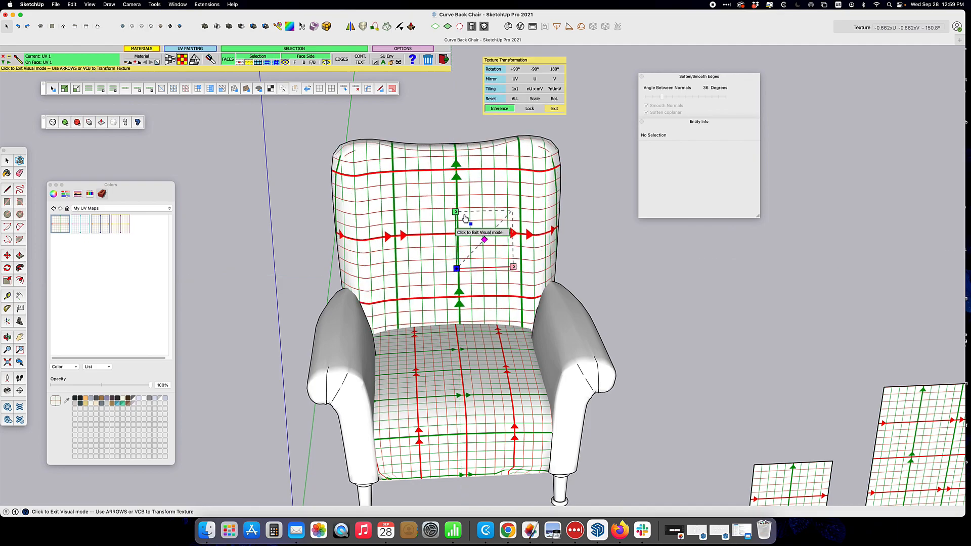
Step: Rotate the back's UV grid in -90° increments and mirror it so the red arrows point up and the green arrows point right
left_click(534, 69)
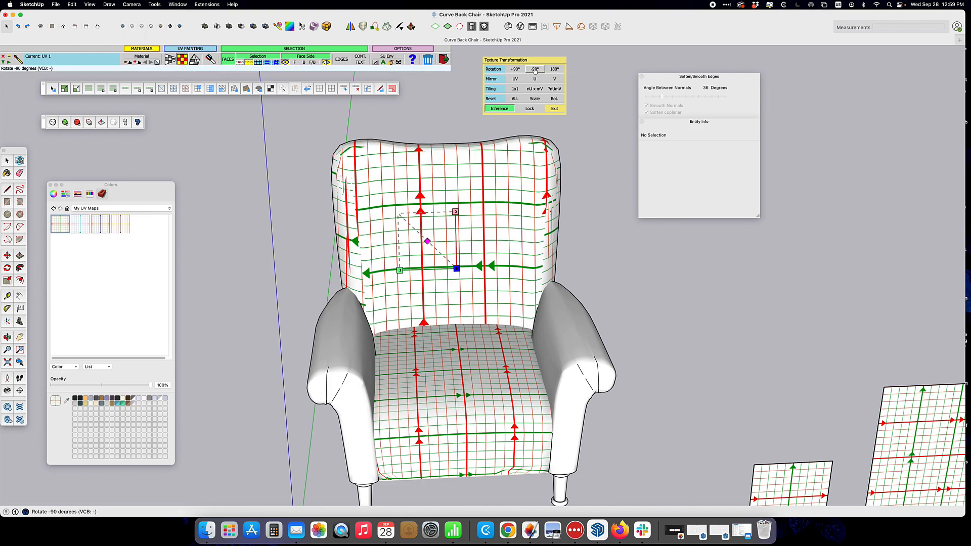
left_click(534, 69)
left_click(535, 69)
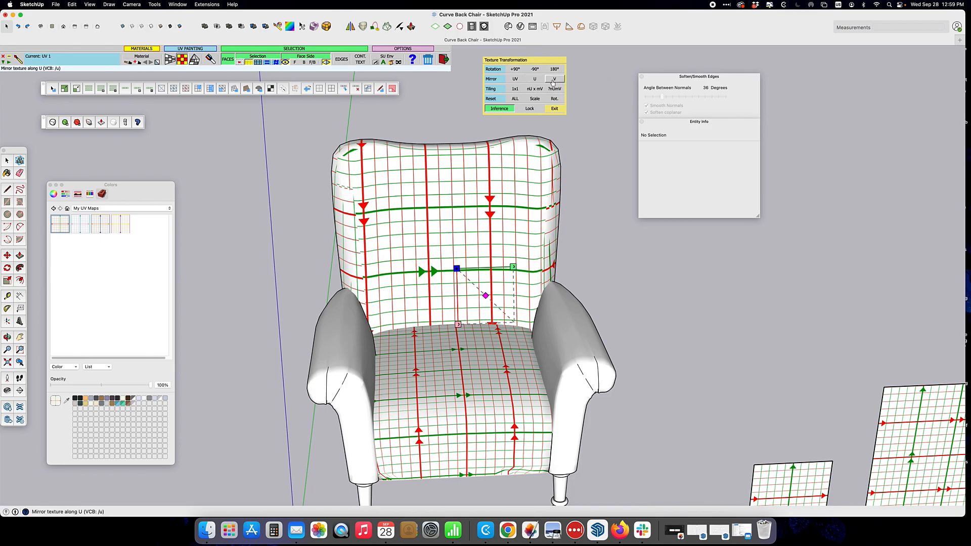
left_click(554, 79)
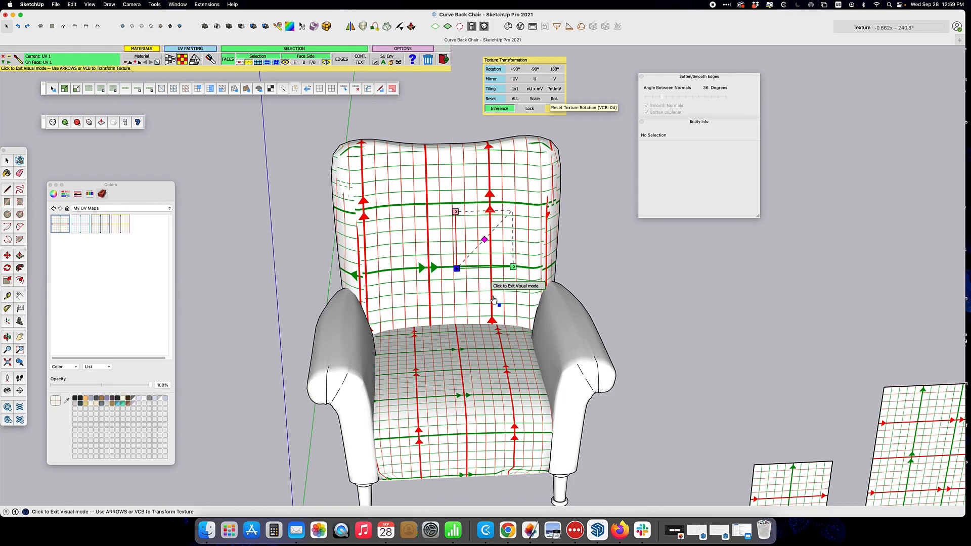
Step: Shift the back's UV grid sideways so a thick red line meets the seat's central red line, and exit visual editing
left_click(430, 292)
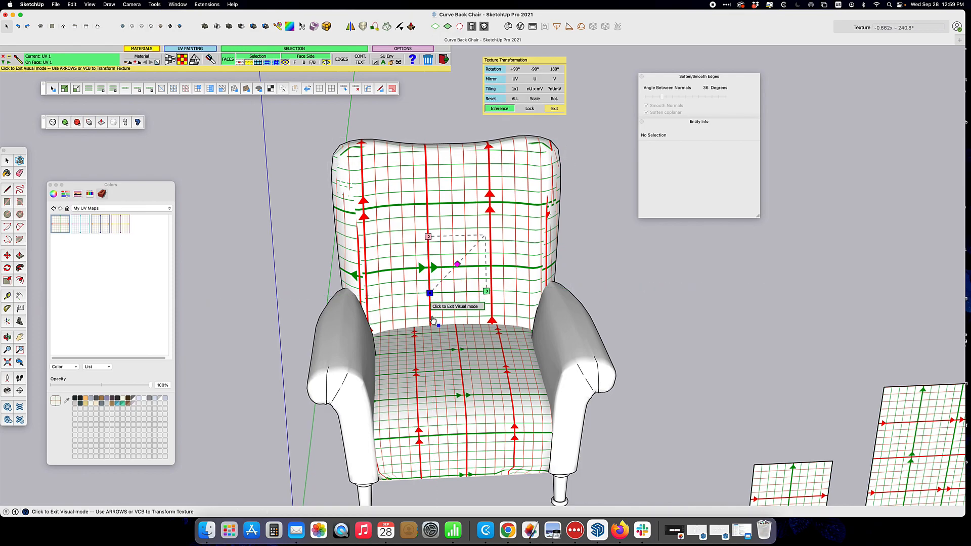
left_click_drag(431, 293, 439, 296)
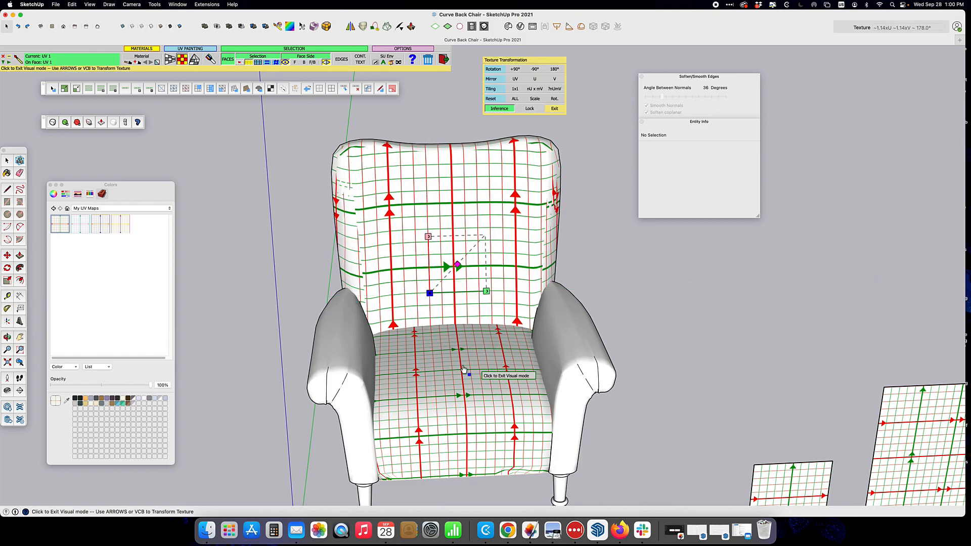
left_click(455, 303)
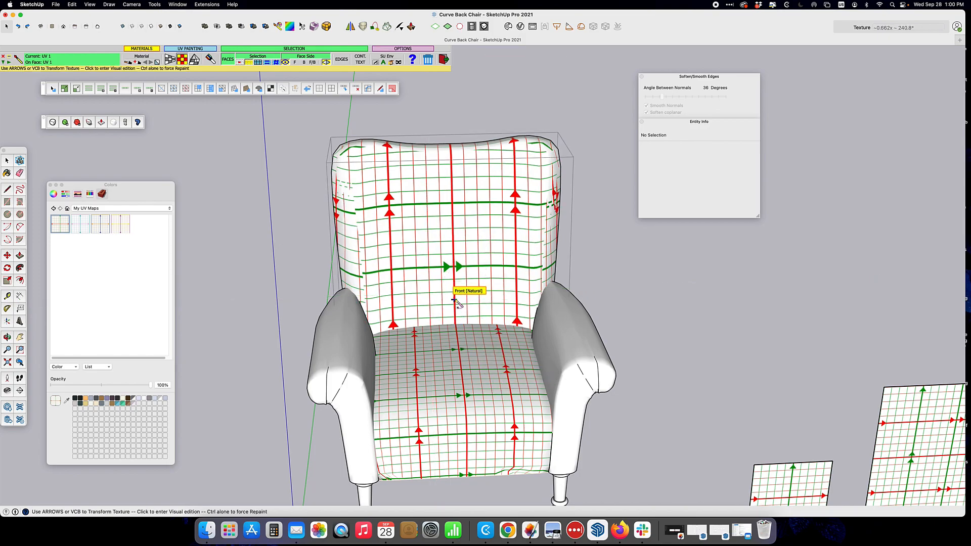
Step: Reenter visual editing on the back and scale its UV grid to about 0.44x to match the seat's grid spacing
left_click(456, 302)
scroll(458, 303, "up", 5)
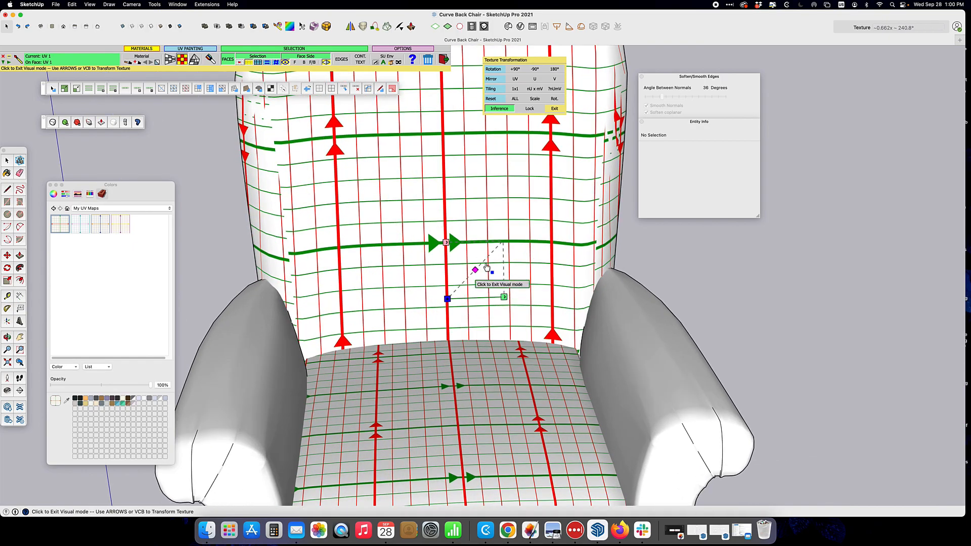
mouse_move(475, 273)
left_mouse_down()
mouse_move(473, 286)
mouse_move(448, 298)
mouse_move(479, 276)
mouse_move(462, 275)
left_mouse_up()
scroll(476, 305, "up", 3)
scroll(483, 281, "down", 6)
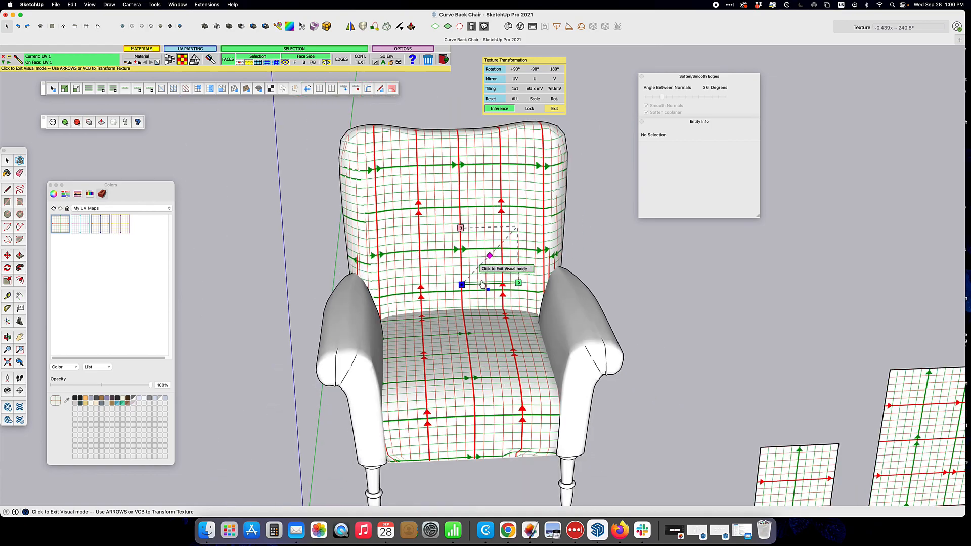
Step: Examine the back's UV grid from the front, sides, and rear, checking how it wraps the wings and meets the seat
key("o")
left_click_drag(575, 287, 529, 292)
middle_click_drag(529, 292, 394, 309)
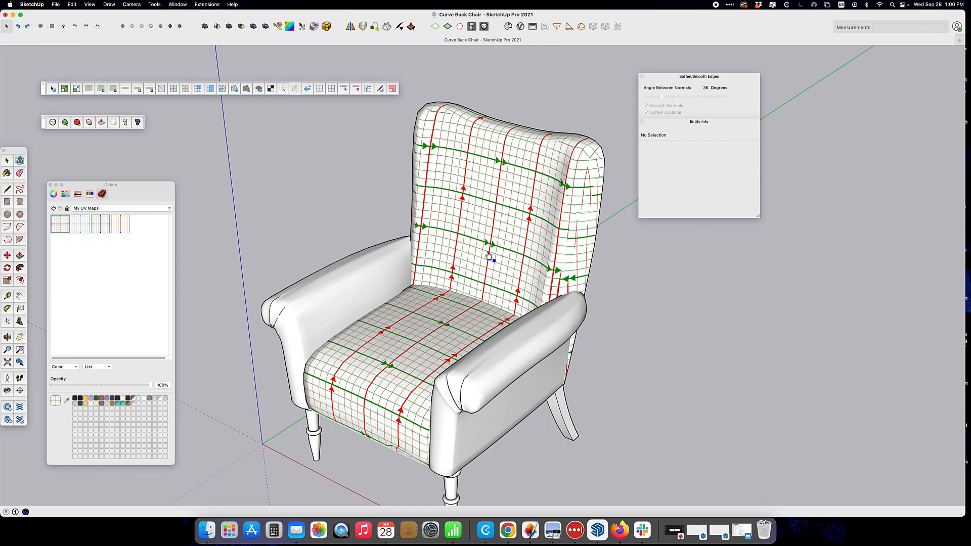
middle_click_drag(260, 247, 960, 251)
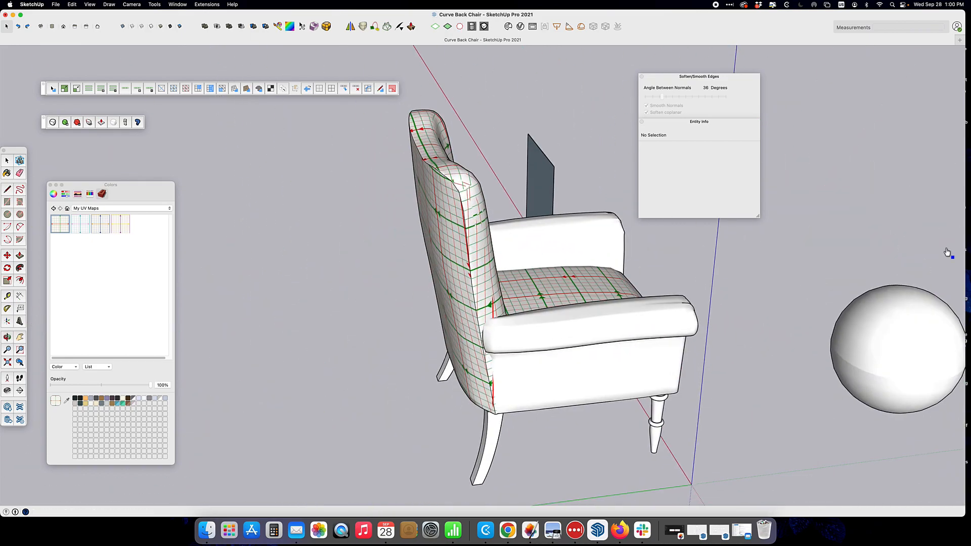
middle_click_drag(460, 298, 183, 356)
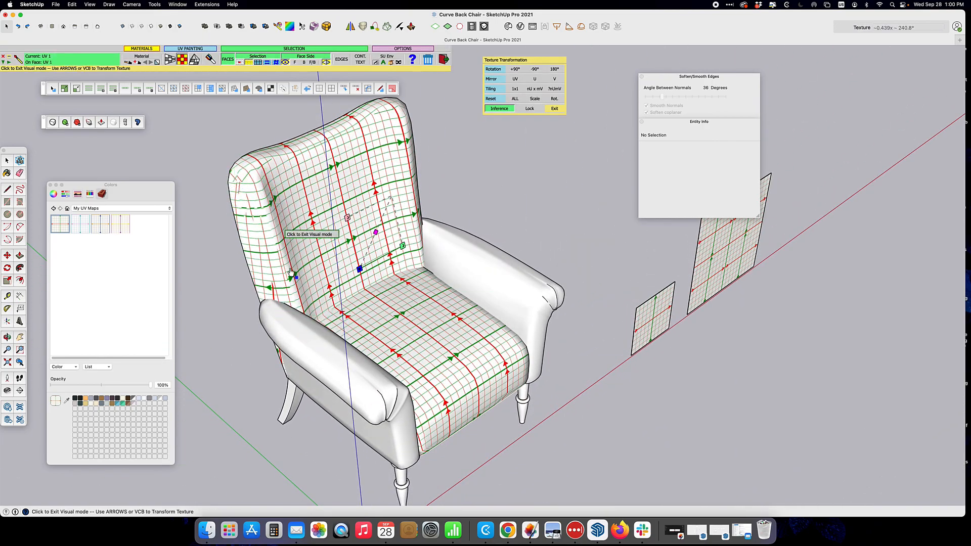
Step: Leave the visual texture transformation mode and inspect the UV grid on the chair's seat and back
middle_click_drag(527, 267, 520, 325)
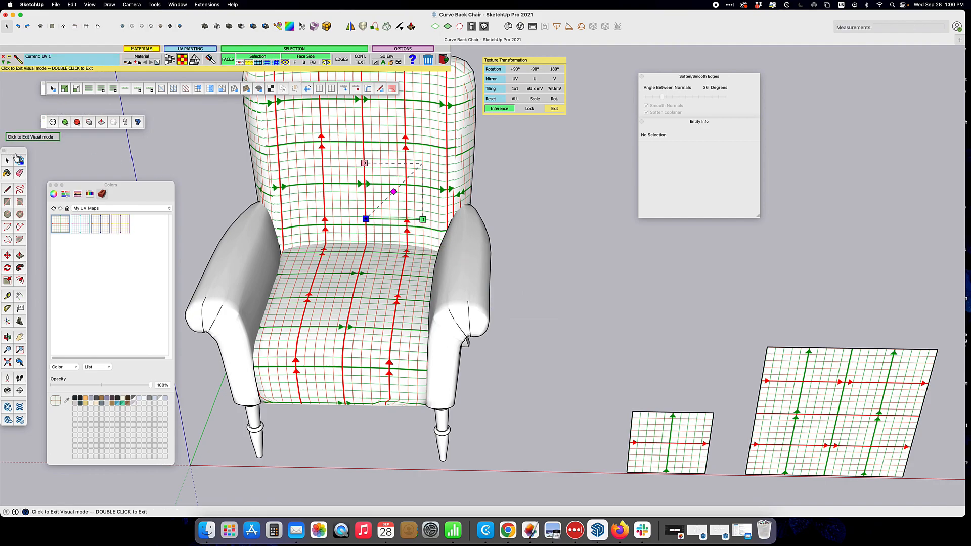
left_click(11, 163)
middle_click_drag(482, 189, 550, 262, "shift")
middle_click_drag(549, 342, 495, 281, "shift")
middle_click_drag(606, 266, 446, 300)
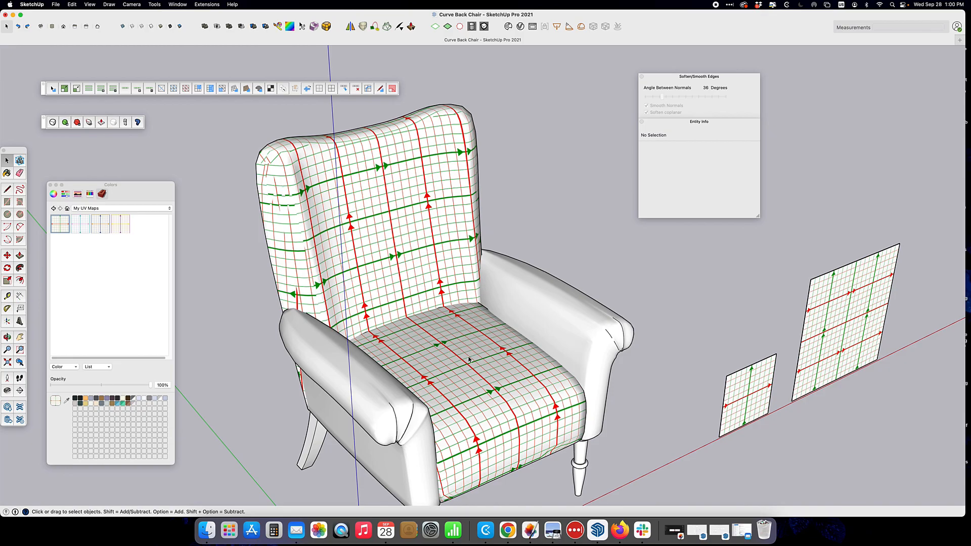
middle_click_drag(327, 236, 277, 331)
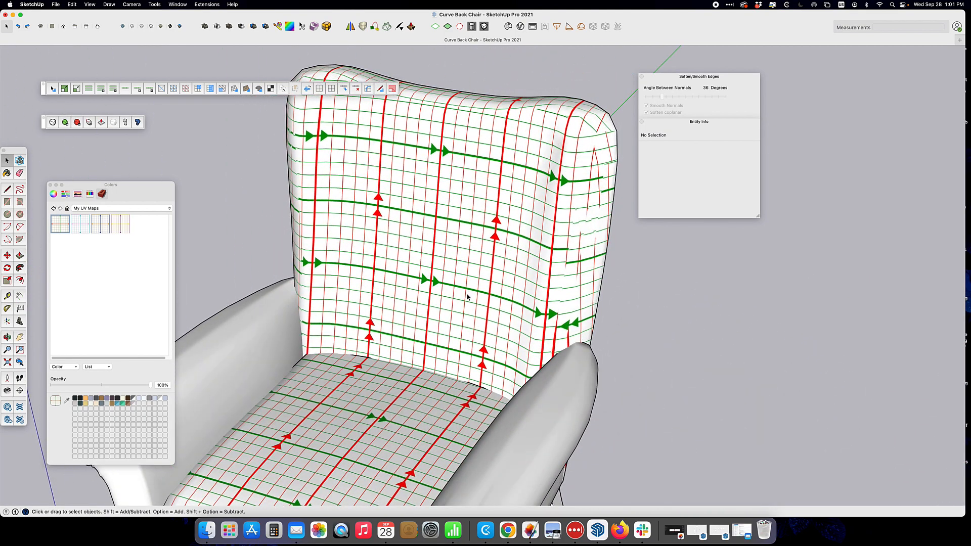
Step: Convert the chair's Back group from SUbD to a plain mesh
left_click(502, 305)
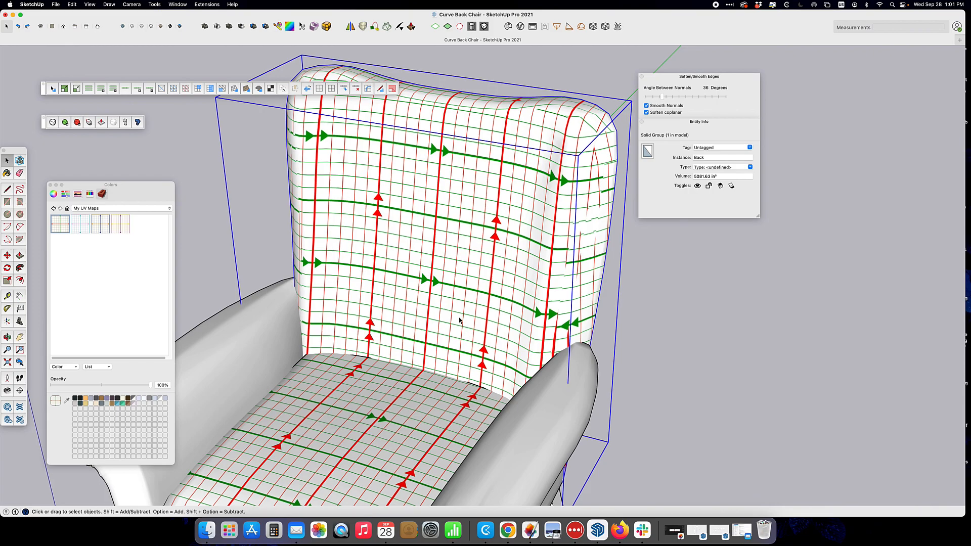
double_click(416, 182)
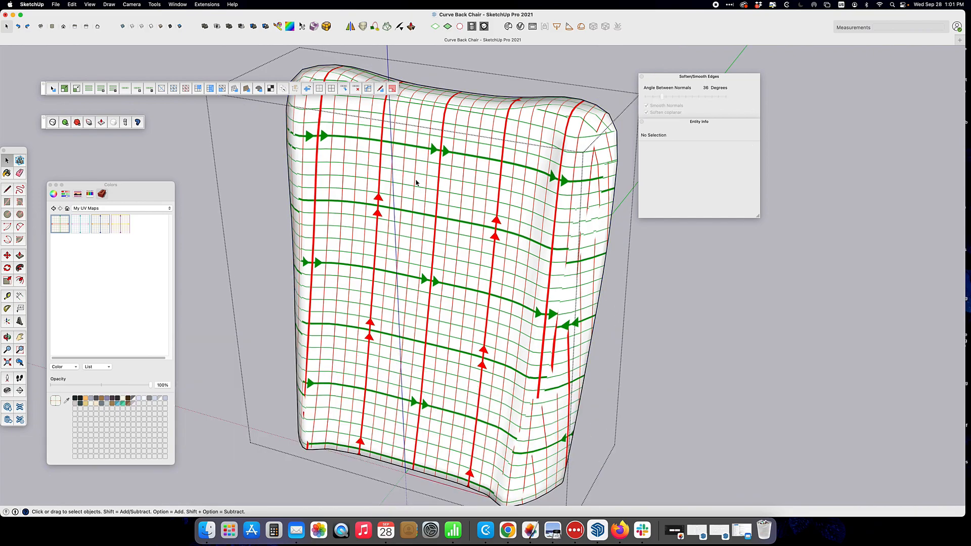
left_click(691, 260)
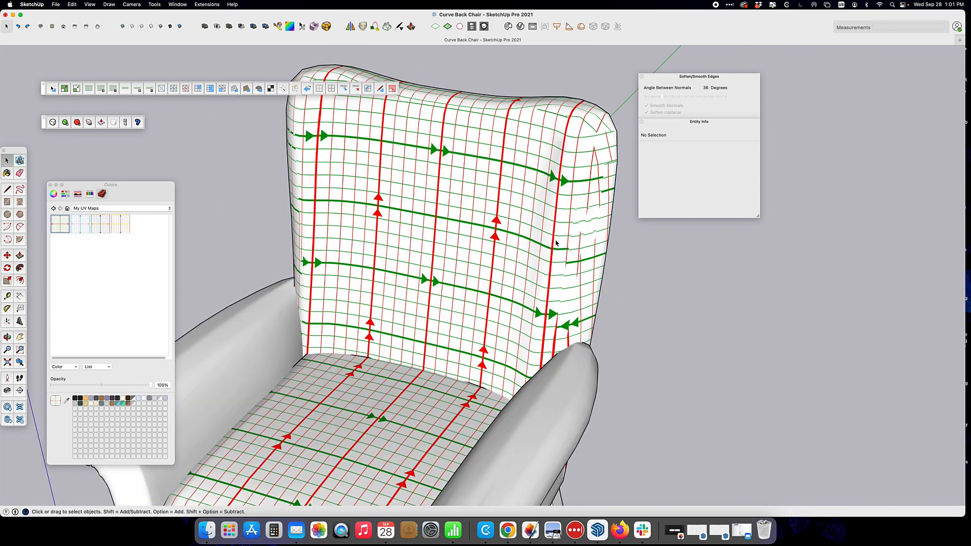
left_click(555, 242)
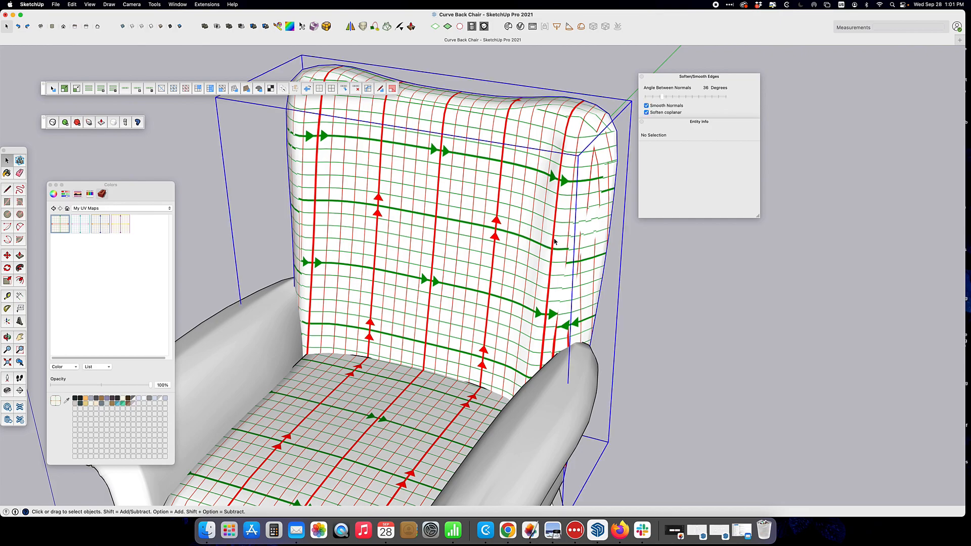
right_click(553, 241)
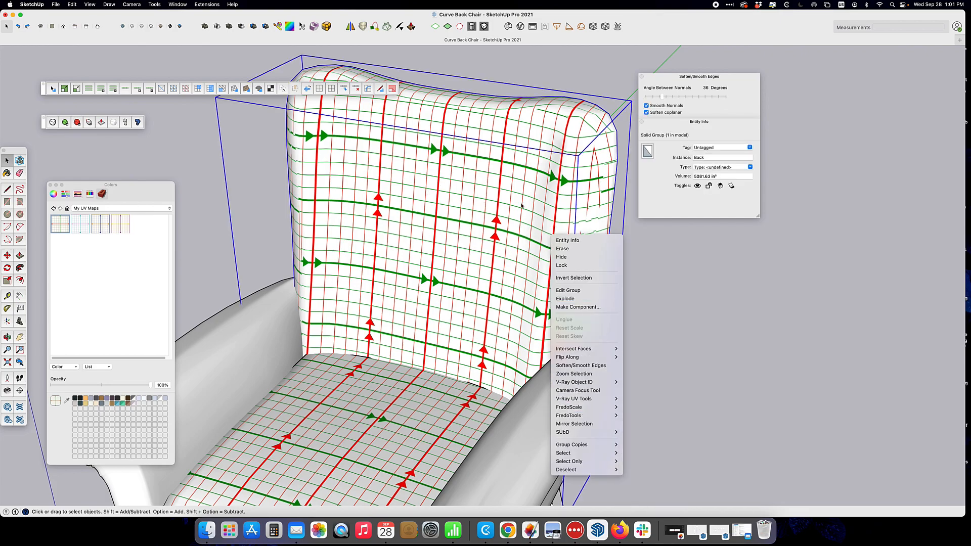
mouse_move(609, 409)
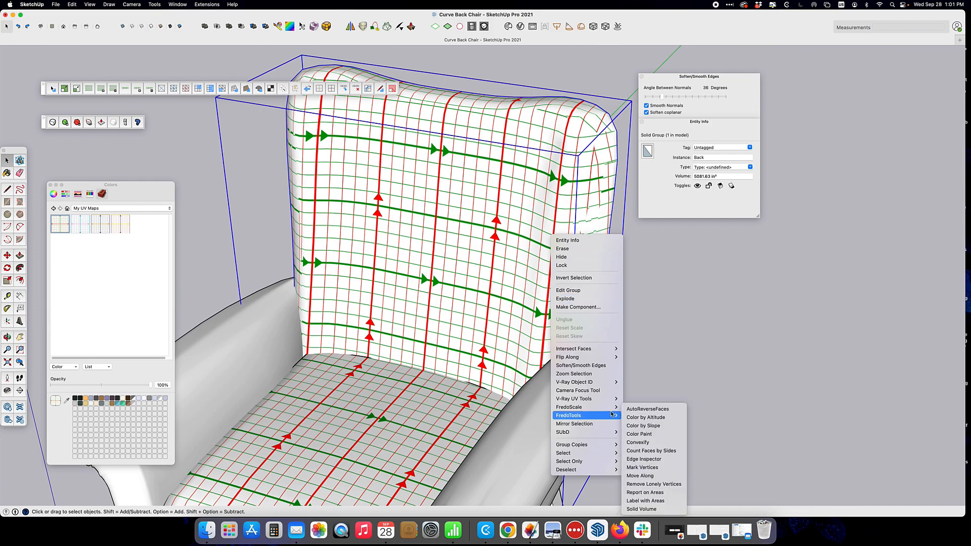
mouse_move(609, 432)
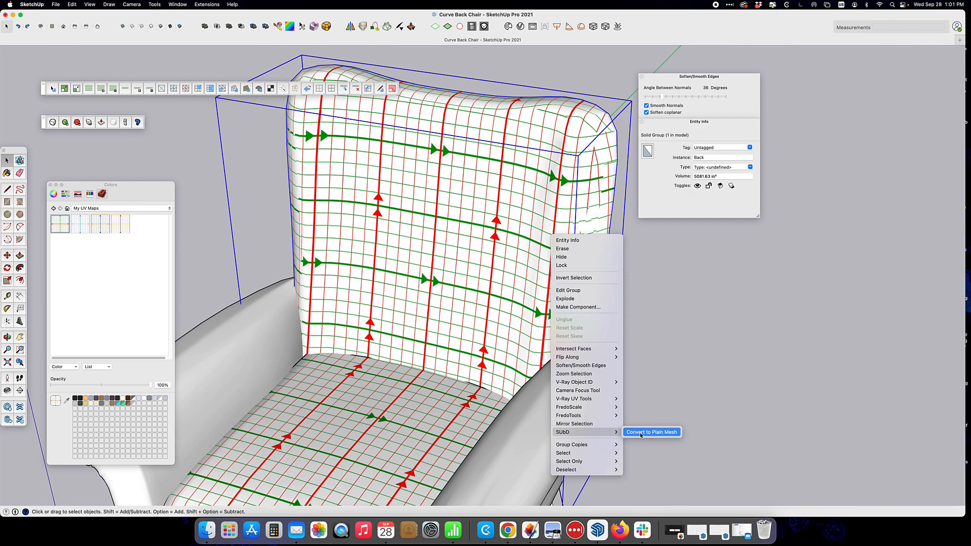
left_click(640, 432)
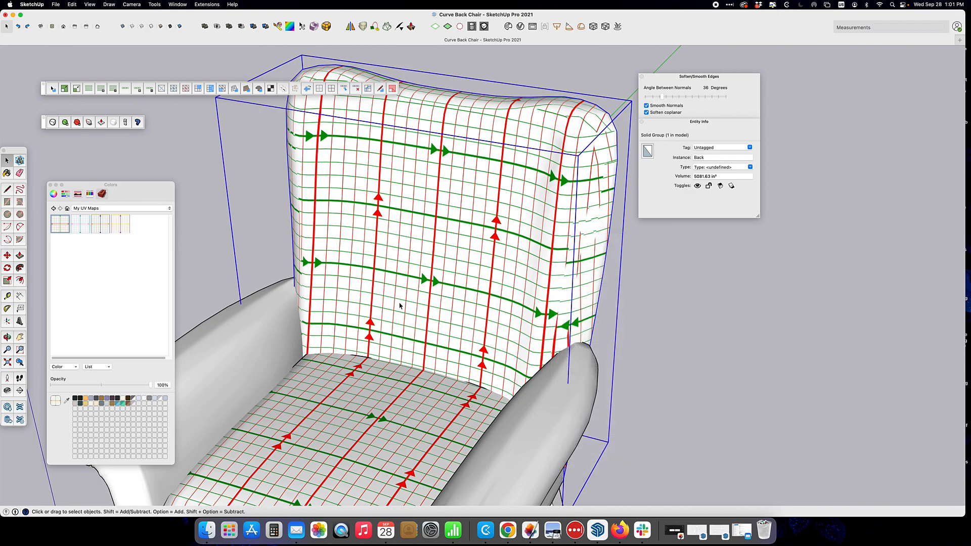
Step: Open the Back group for editing, show its hidden geometry and display the faces without textures
double_click(399, 268)
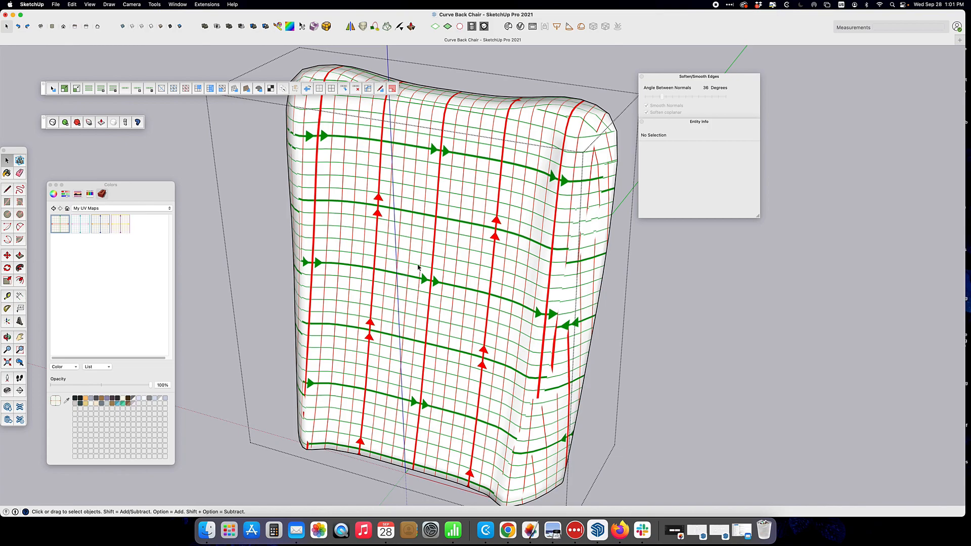
left_click(460, 26)
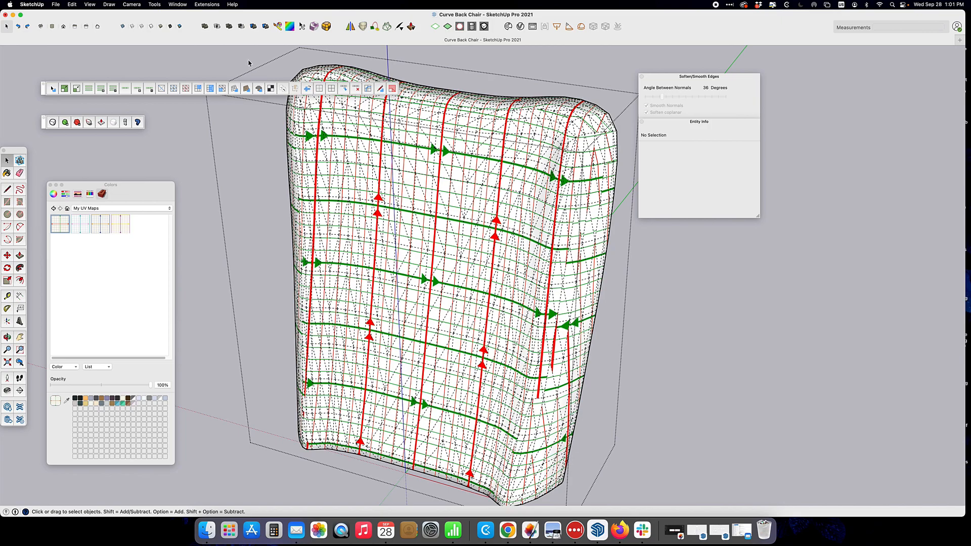
left_click(179, 26)
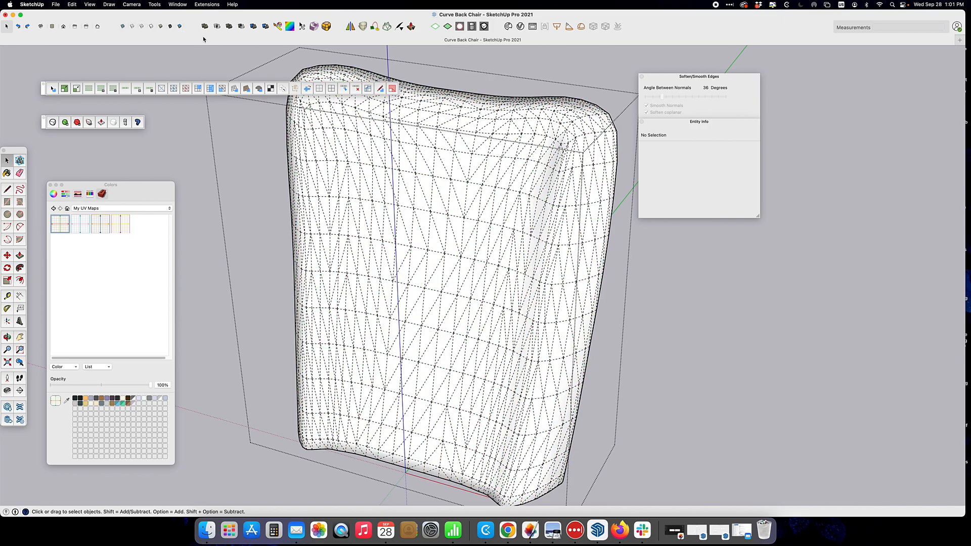
Step: Examine the triangulated mesh around the backrest's upper side corner, picking single edges along the row crossing its side
left_click(607, 133)
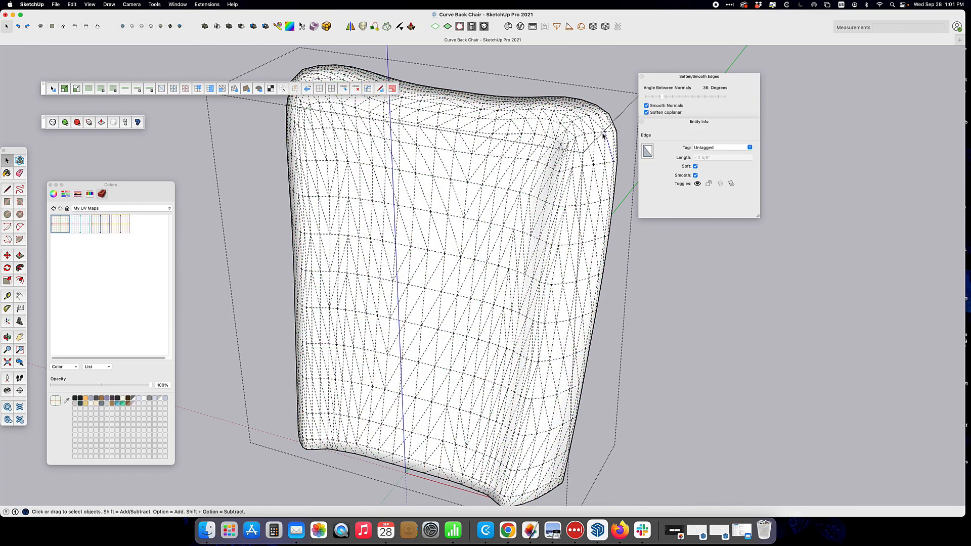
scroll(602, 133, "up", 2)
scroll(603, 133, "up", 1)
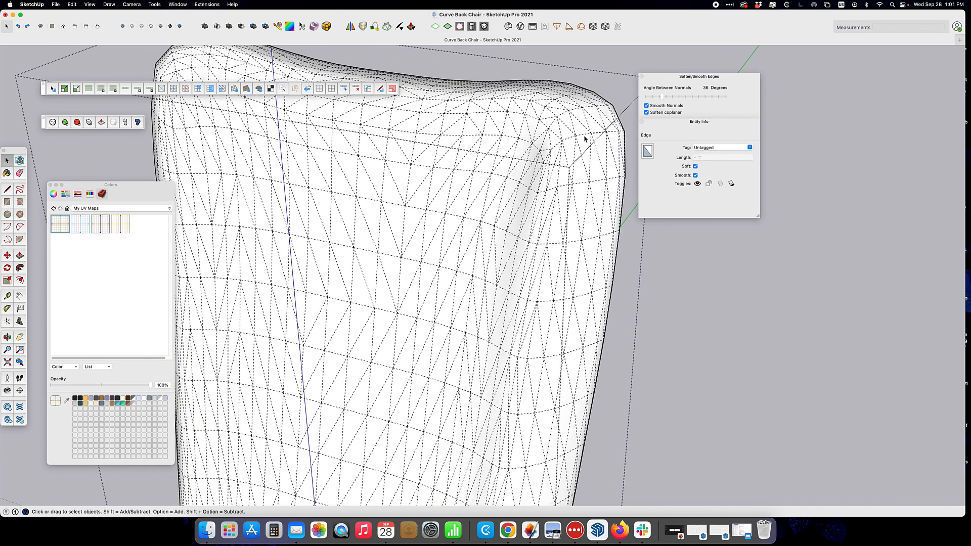
left_click(559, 145)
left_click(583, 136)
scroll(613, 138, "up", 5)
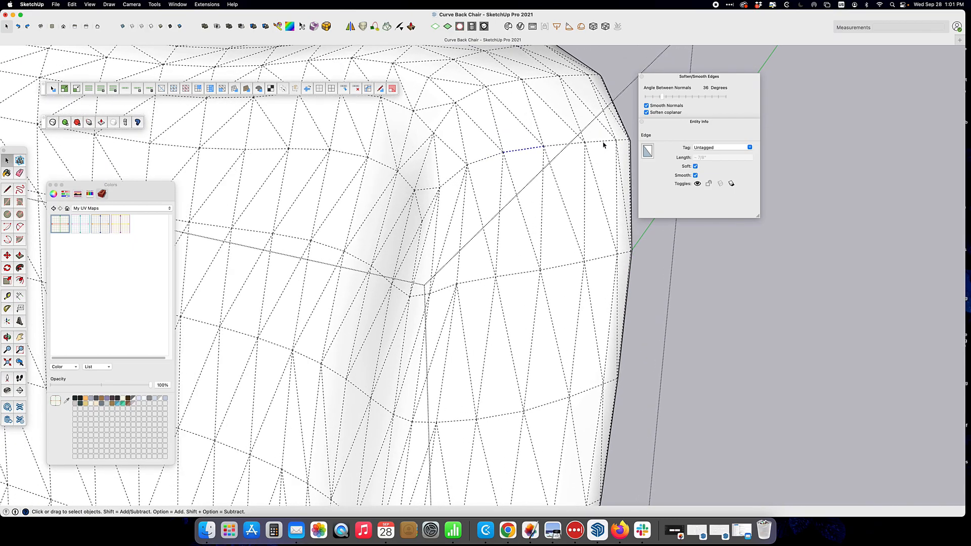
scroll(602, 145, "down", 4)
scroll(600, 148, "up", 2)
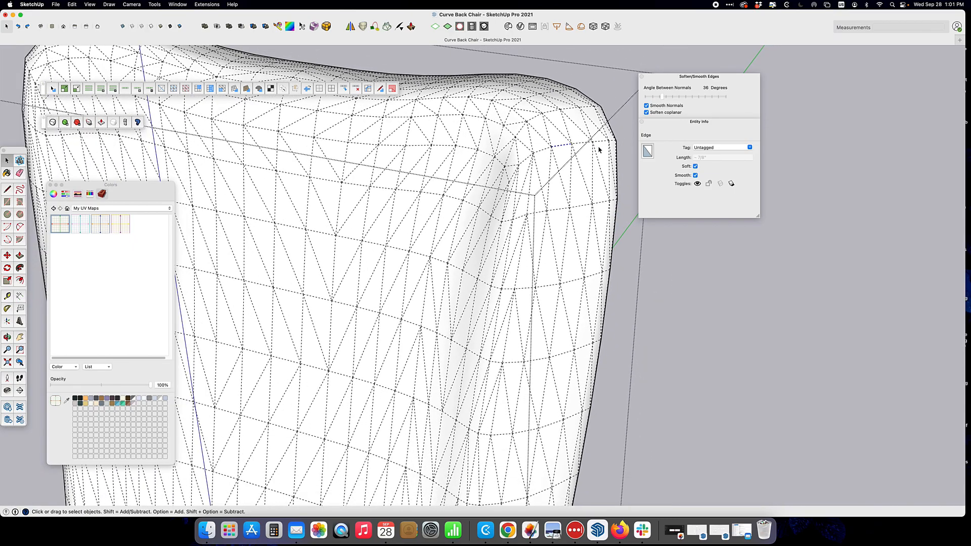
scroll(599, 150, "down", 3)
middle_click_drag(535, 169, 491, 177)
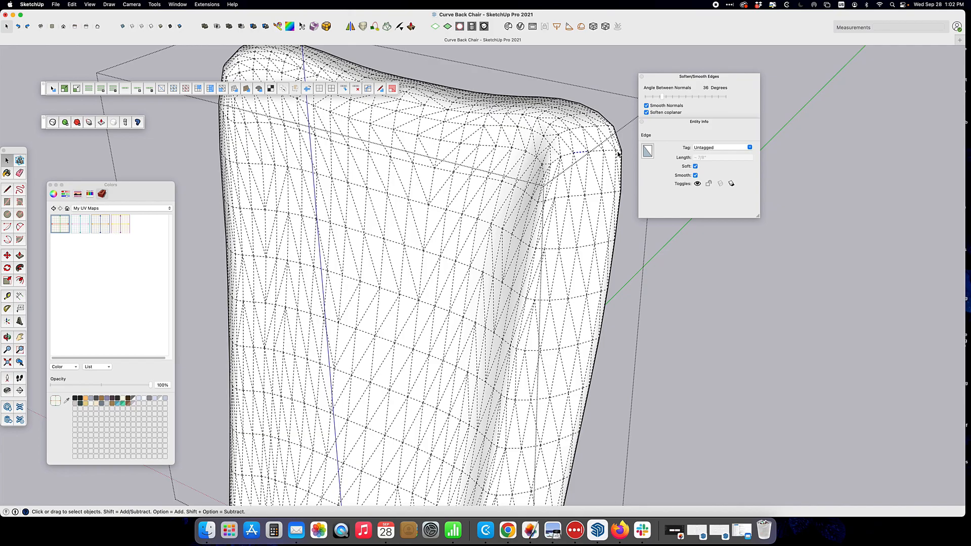
middle_click_drag(618, 156, 521, 157)
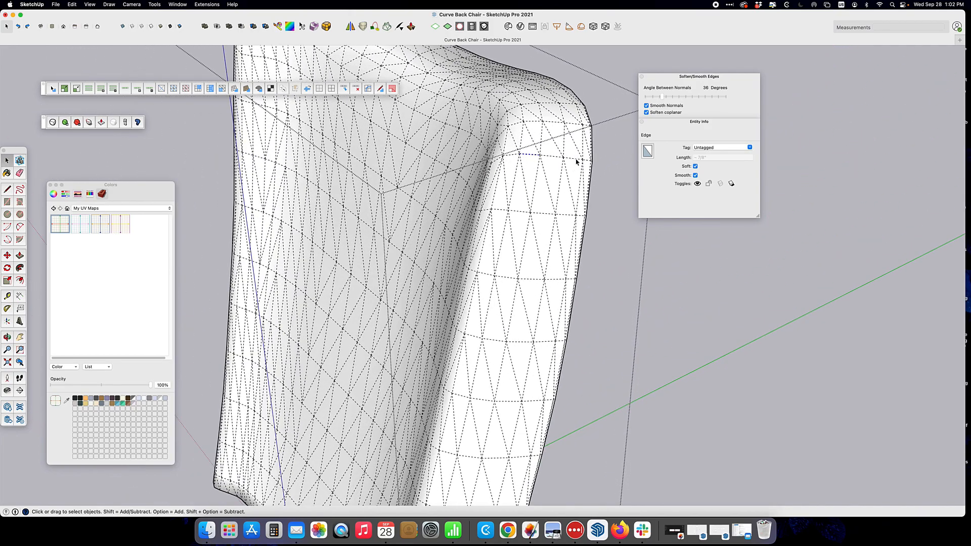
left_click(502, 160)
middle_click_drag(520, 217, 559, 190)
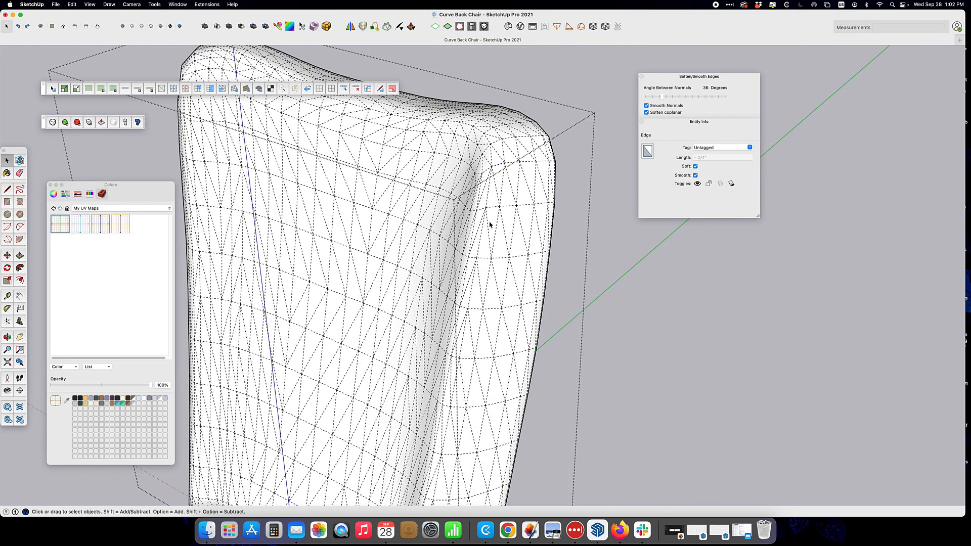
scroll(500, 187, "down", 3)
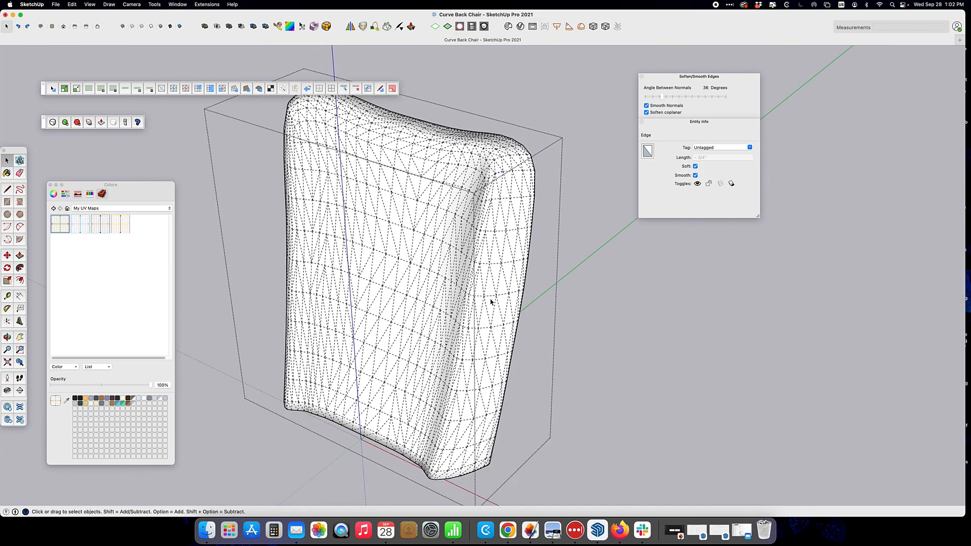
scroll(489, 216, "up", 4)
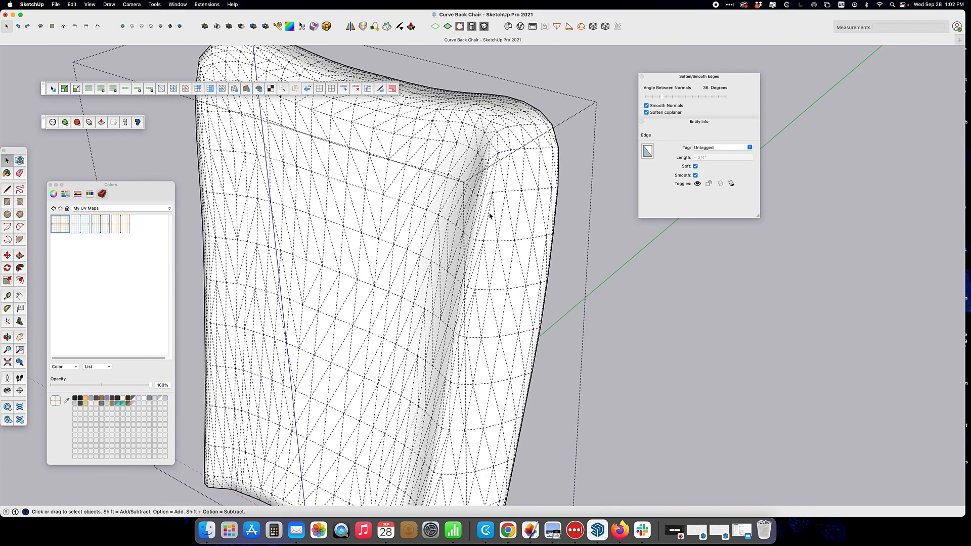
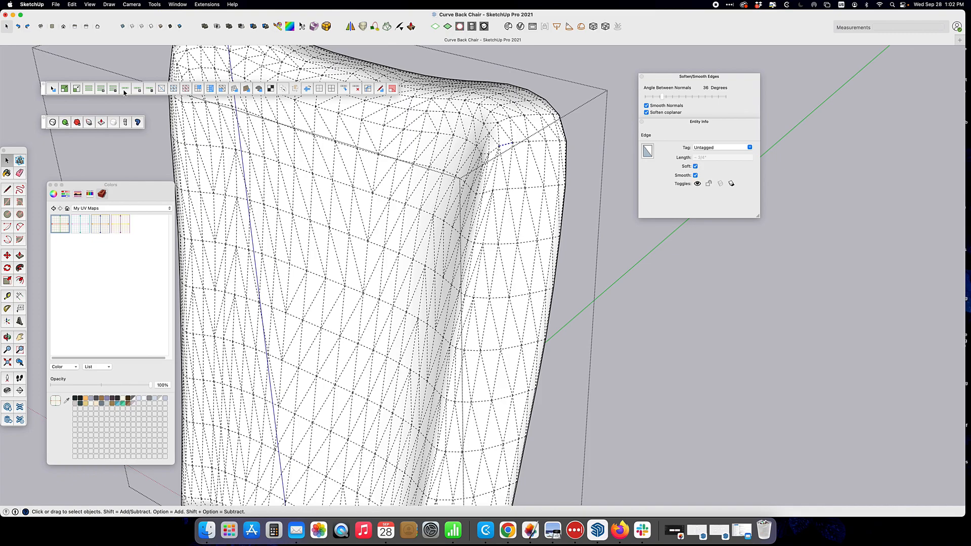
Step: Try to extend the picked edge into an edge loop across the backrest's side, and clear the selection
left_click(124, 89)
middle_click_drag(498, 169, 401, 190)
scroll(589, 178, "up", 5)
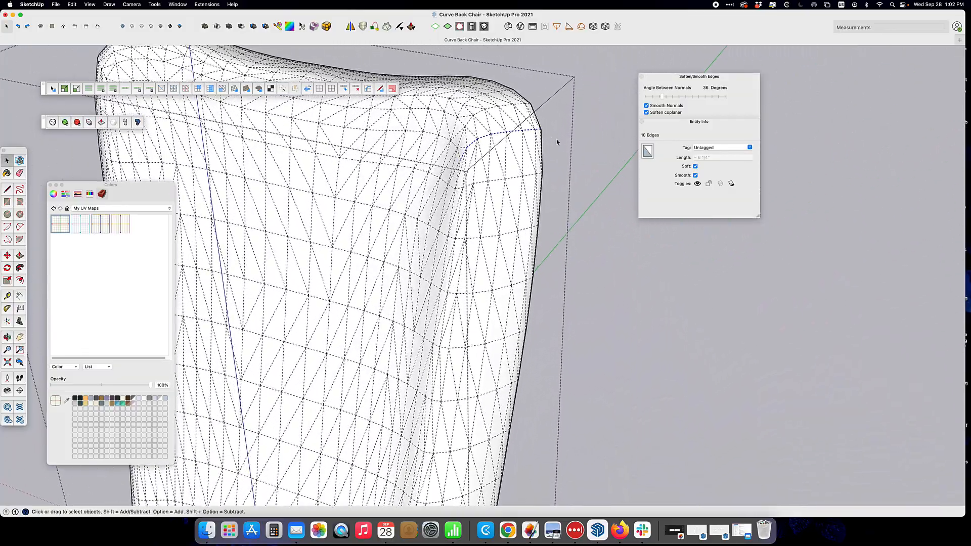
scroll(538, 131, "down", 2)
middle_click_drag(537, 128, 533, 148)
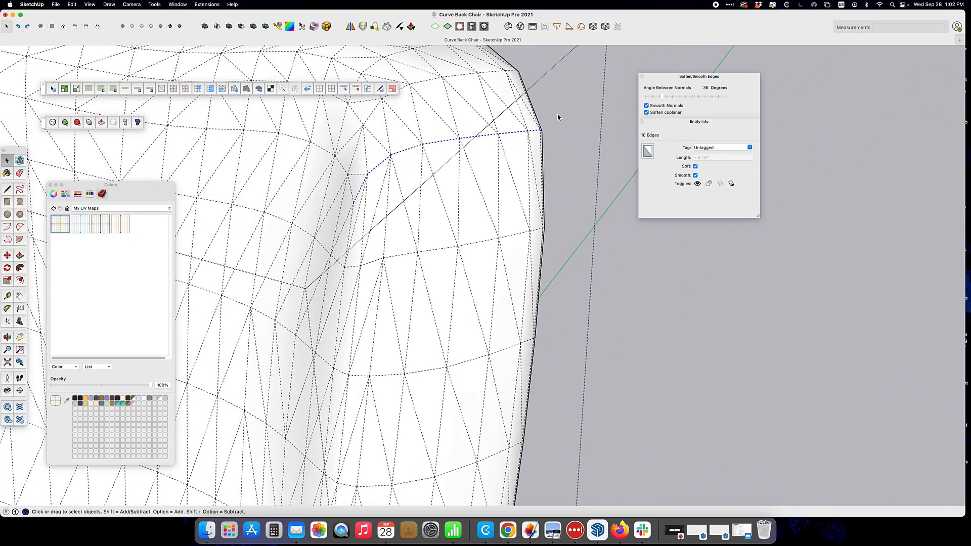
key("super+t")
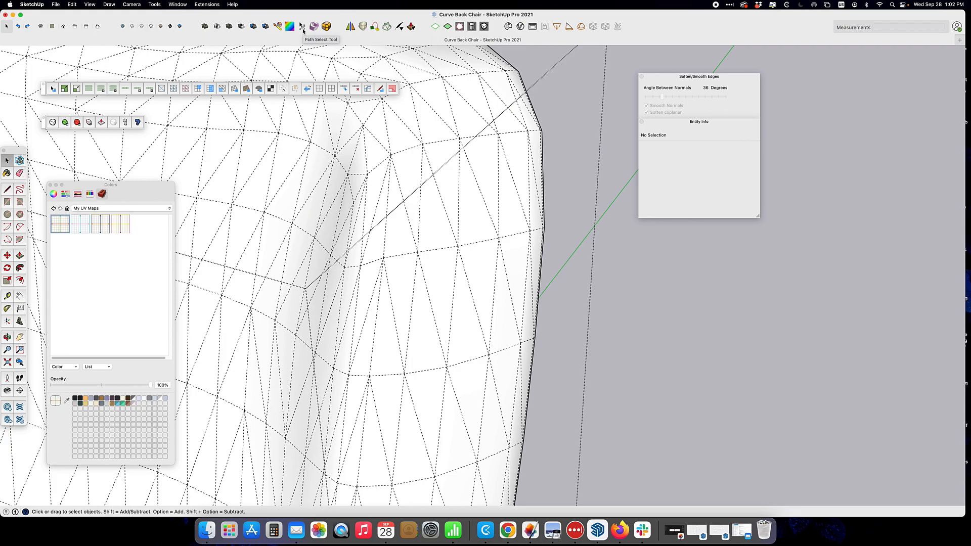
Step: With the Path Select Tool, select the edge row across the upper side of the backrest, from the rear corner to the front
middle_click_drag(574, 173, 207, 156)
scroll(534, 159, "up", 3)
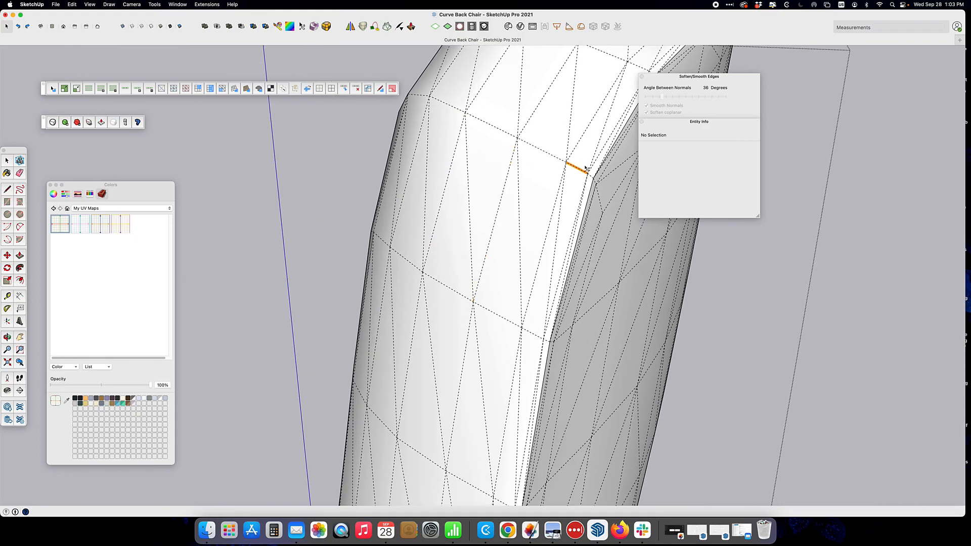
left_click(592, 178)
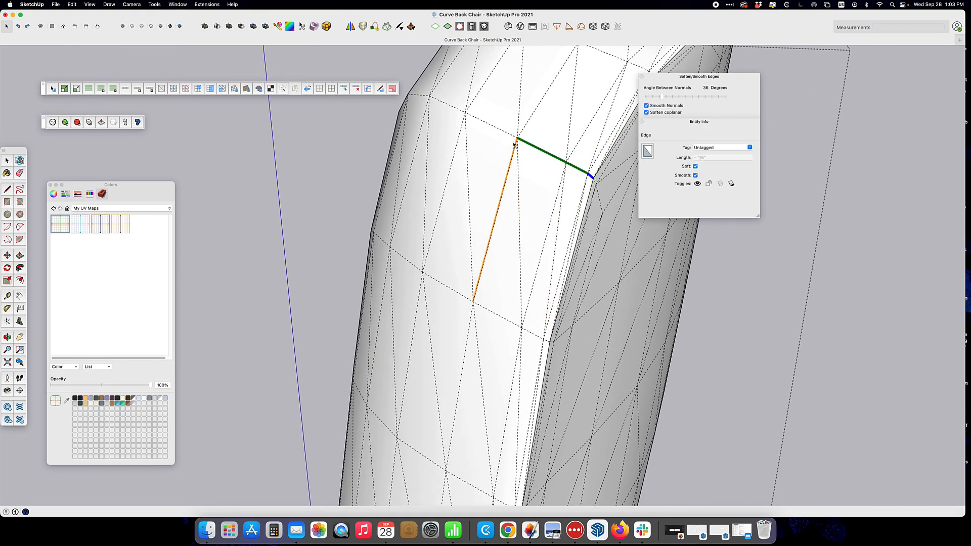
left_click(451, 108)
middle_click_drag(343, 144, 628, 122)
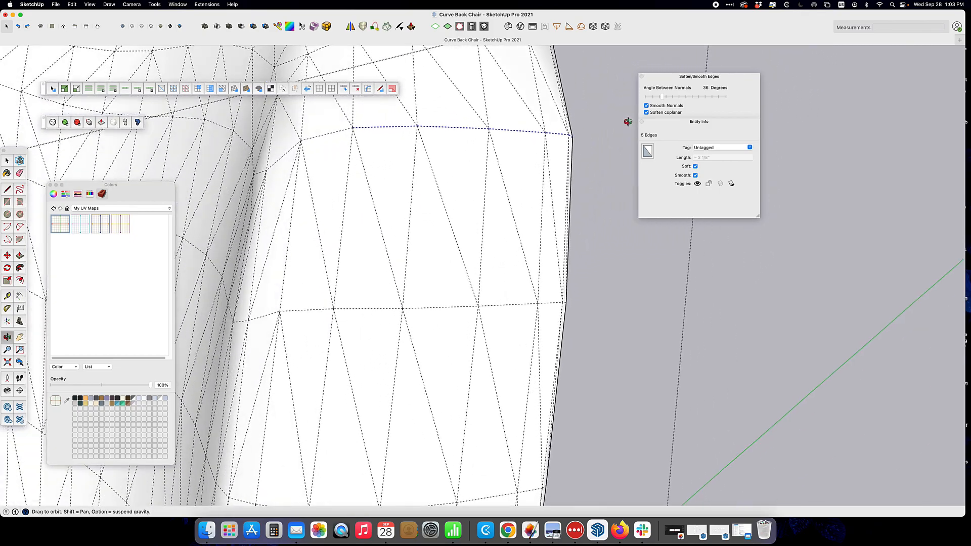
left_click(310, 137)
scroll(285, 279, "down", 4)
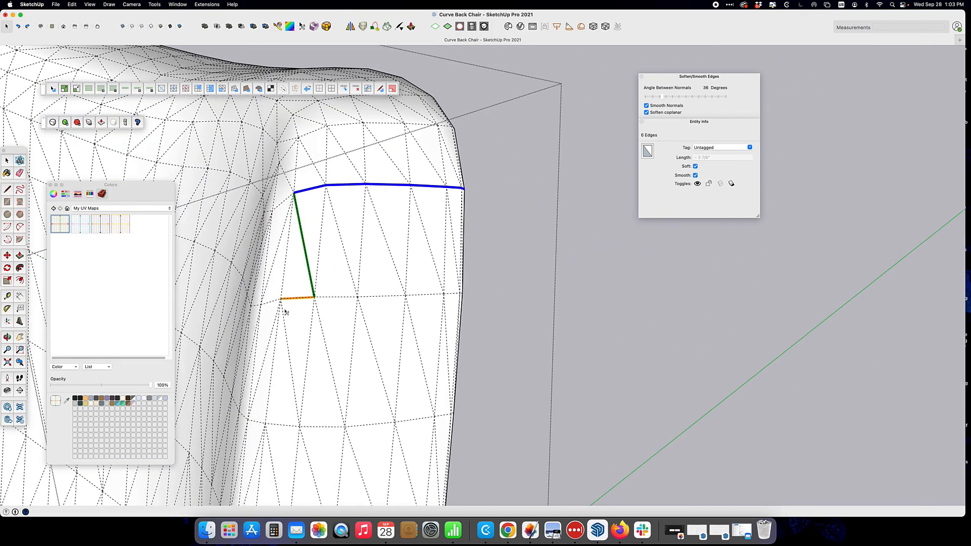
Step: Extend the selected edge path down the front edge of the backrest's side to near its lower end
middle_click_drag(260, 433, 505, 149, "shift")
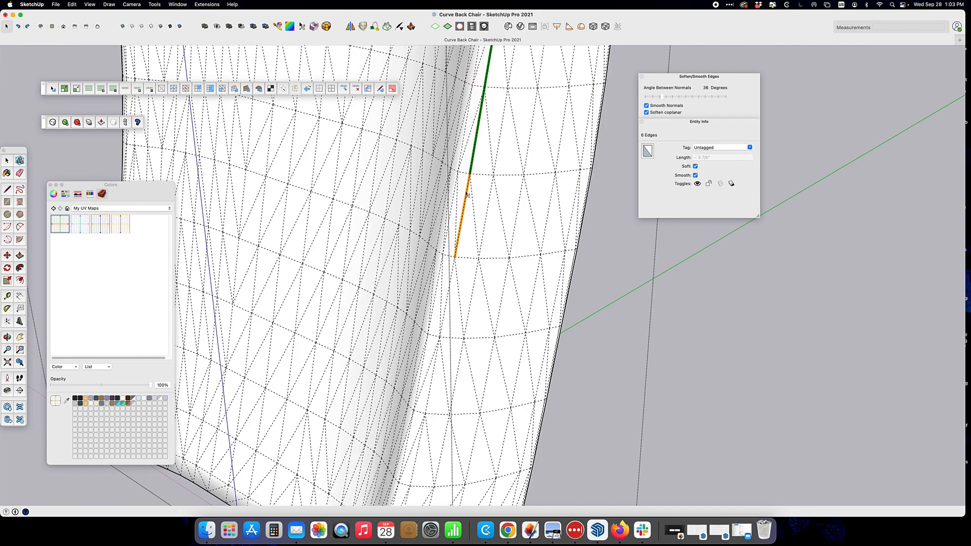
left_click(464, 208)
middle_click_drag(436, 397, 521, 147, "shift")
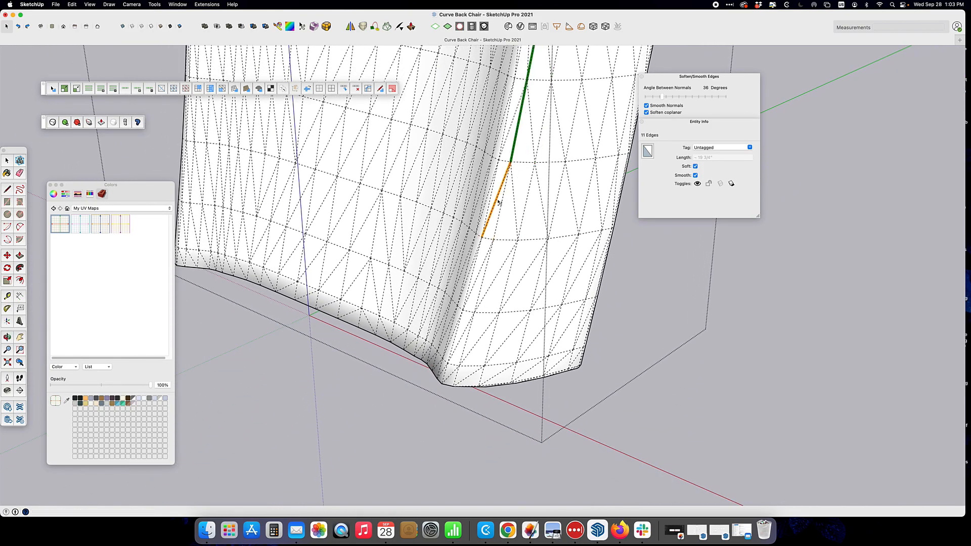
left_click(499, 217)
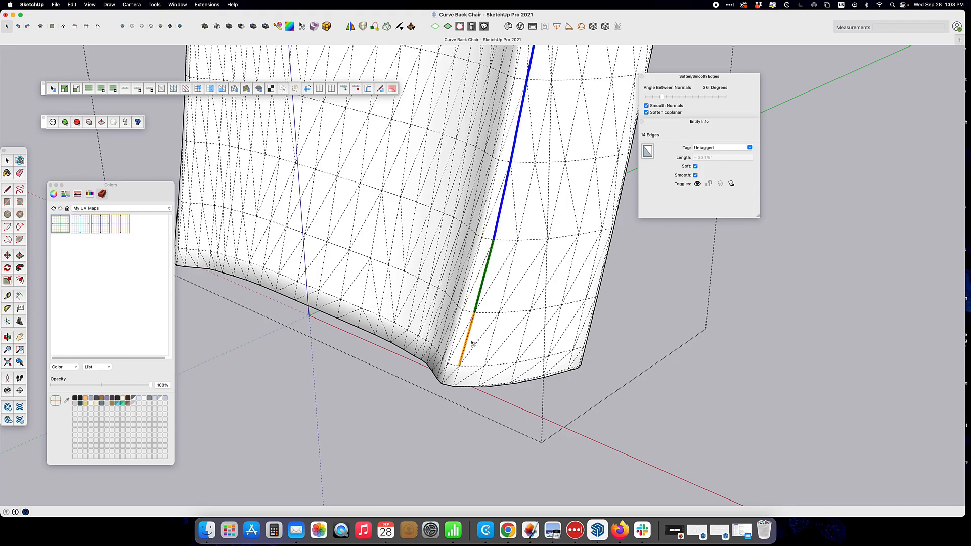
middle_click_drag(463, 338, 514, 154)
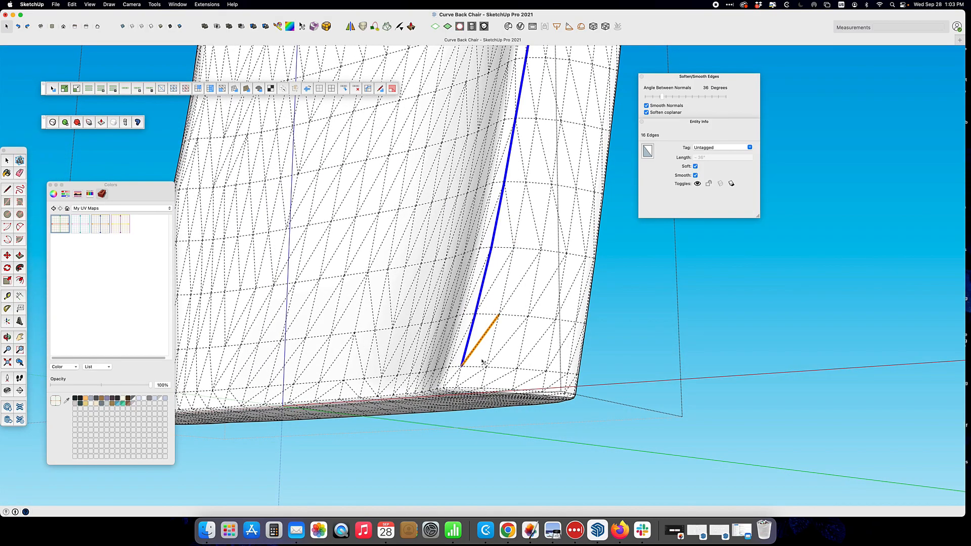
Step: Extend the edge path to the lower end of the backrest's side and harden the selected edges
scroll(481, 362, "up", 3)
scroll(461, 387, "up", 2)
middle_click_drag(458, 386, 504, 232)
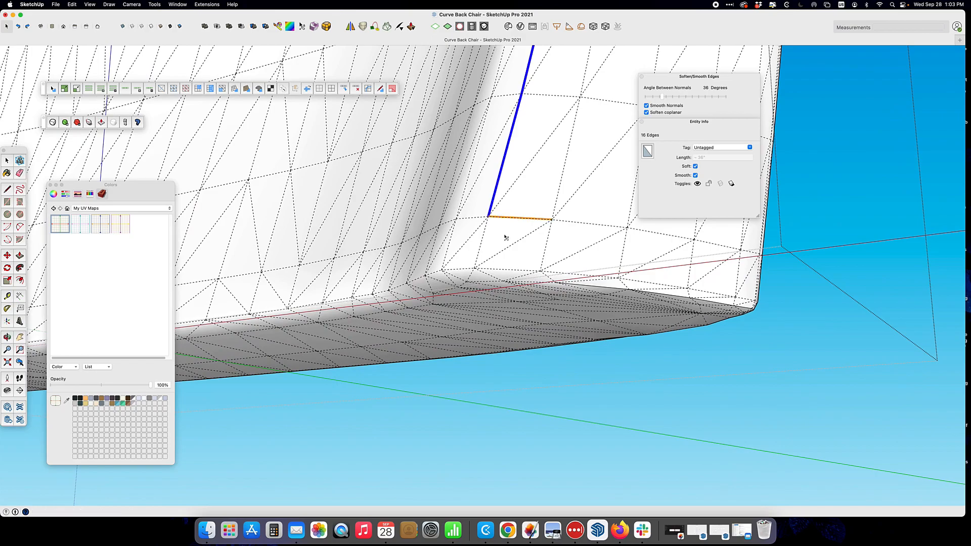
left_click(479, 254)
key("Return")
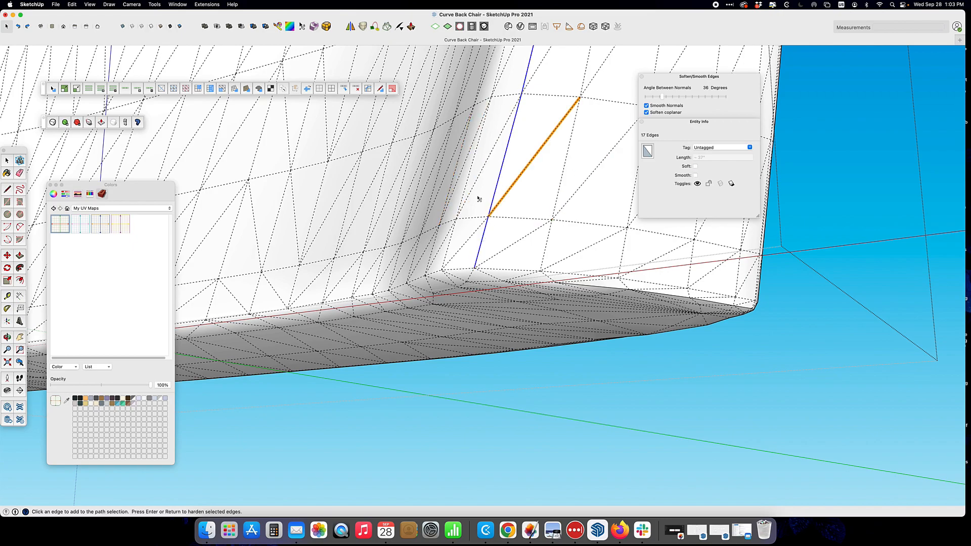
Step: Turn off hidden geometry, clear the selection, and follow the hardened seam to the underside of the backrest's side
key("o")
left_click_drag(606, 162, 537, 335)
key("space")
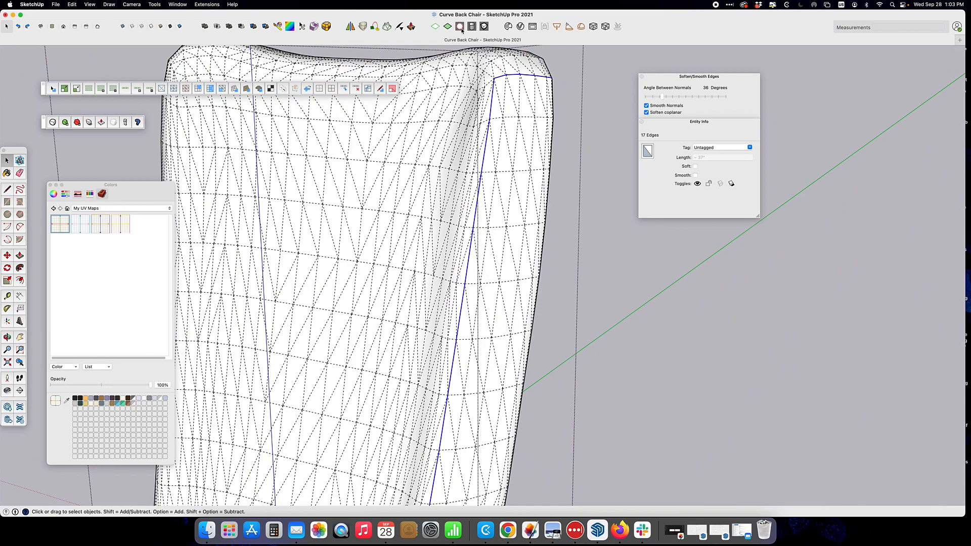
left_click(460, 27)
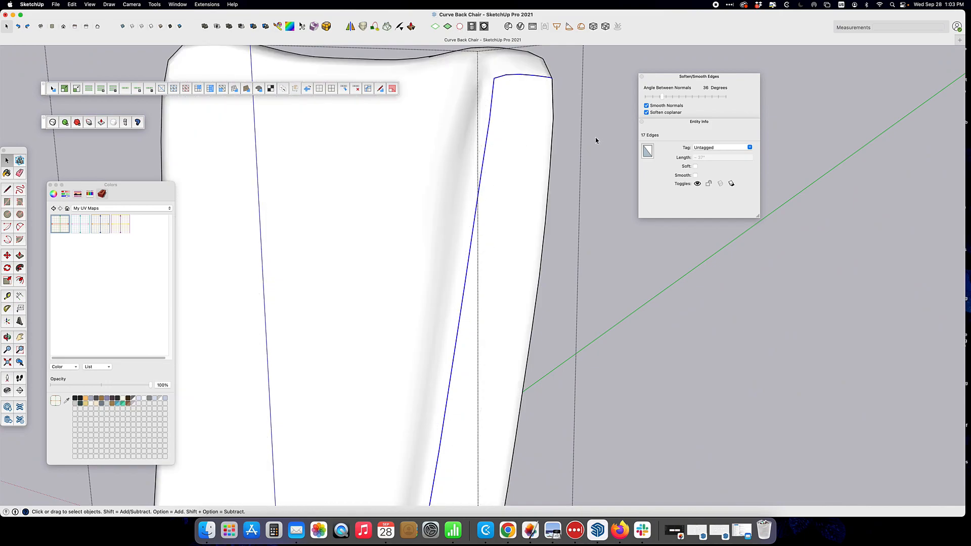
left_click(561, 137)
scroll(498, 283, "down", 3)
mouse_move(478, 301)
middle_mouse_down("shift")
mouse_move(481, 206)
mouse_move(747, 217)
mouse_move(396, 193)
mouse_move(405, 111)
mouse_move(444, 41)
mouse_move(505, 195)
mouse_move(158, 260)
mouse_move(248, 169)
mouse_move(297, 162)
middle_mouse_up("shift")
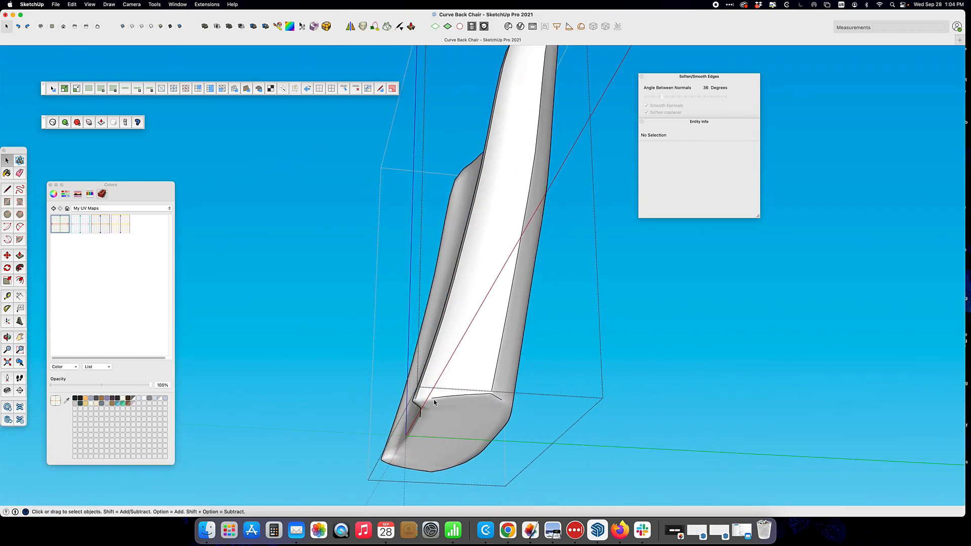
Step: Show hidden geometry and unsoften the short bottom edges near the lower front corner of the backrest's side
left_click(459, 26)
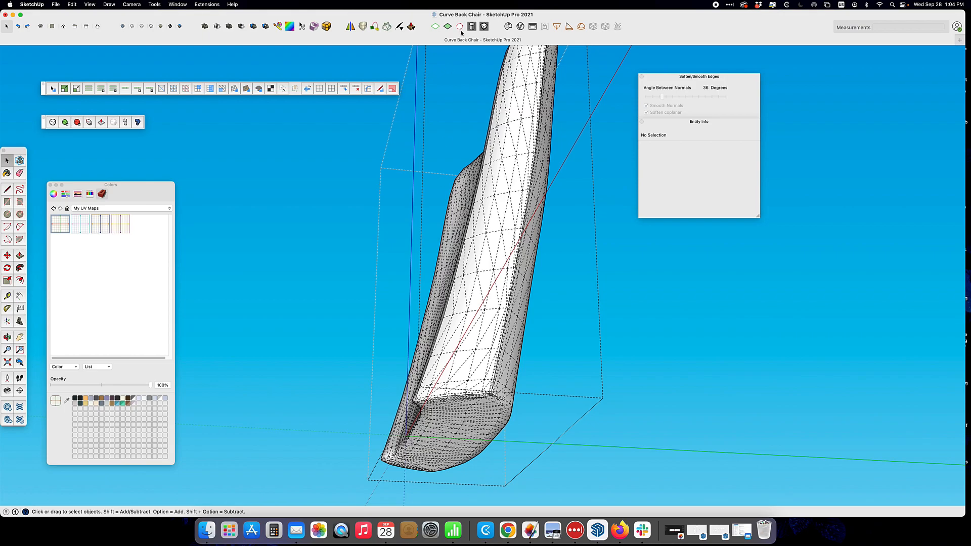
scroll(444, 340, "up", 3)
middle_click_drag(444, 340, 450, 216)
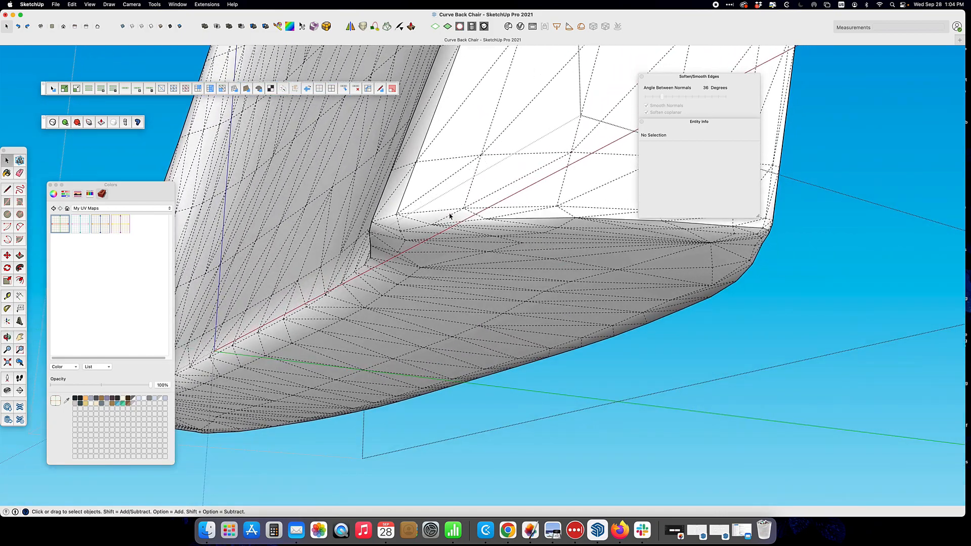
left_click(471, 222)
left_click(694, 175)
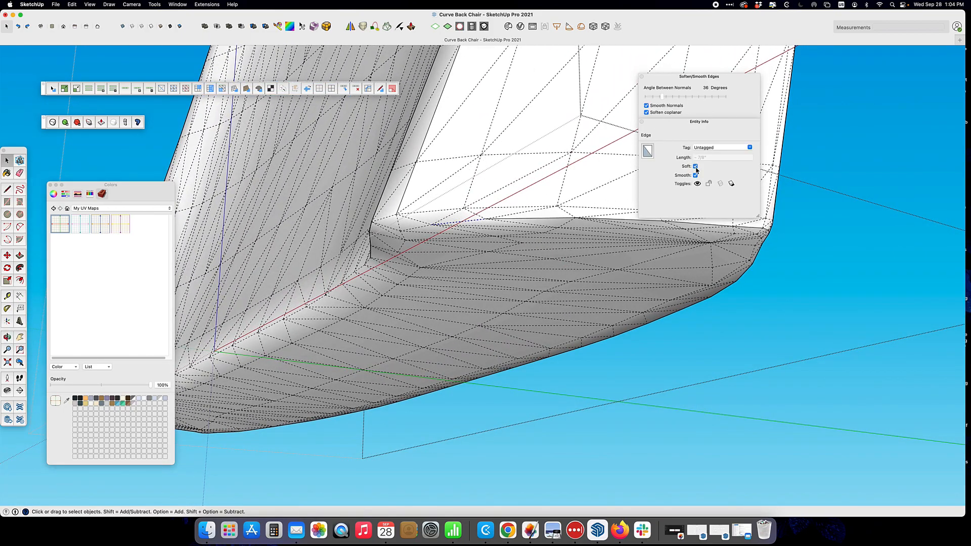
left_click(695, 166)
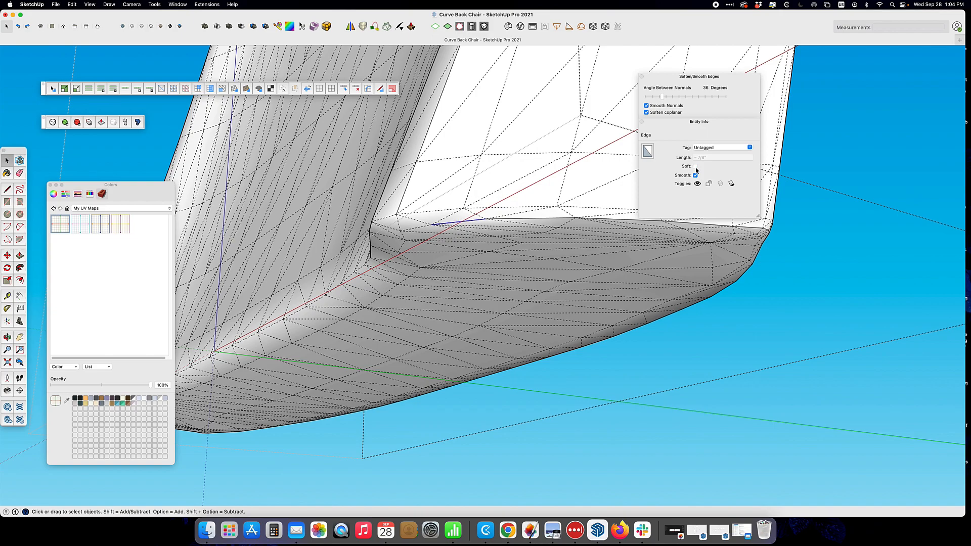
left_click(423, 223)
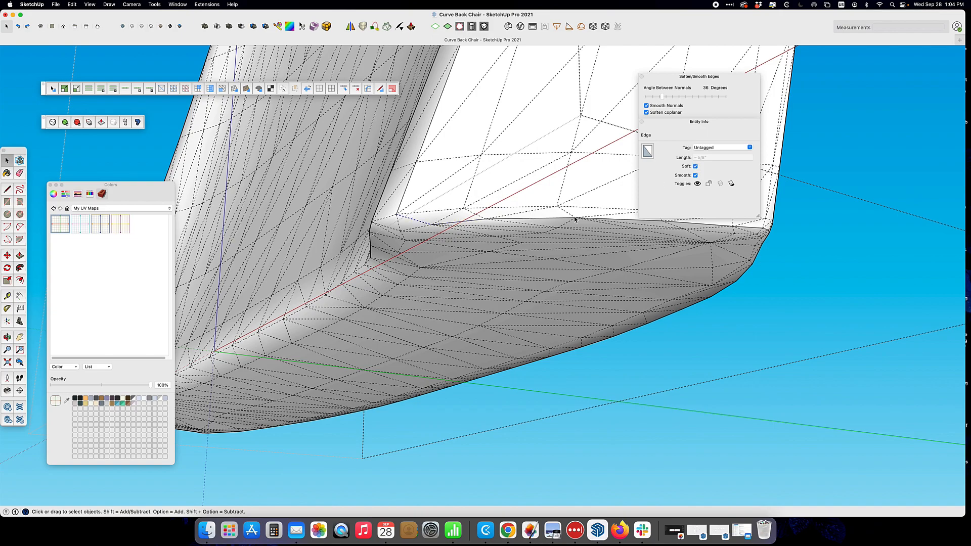
left_click(695, 167)
Step: Unsoften the short edge at the lower rear corner of the backrest's side
scroll(587, 186, "down", 1)
middle_click_drag(587, 186, 467, 341)
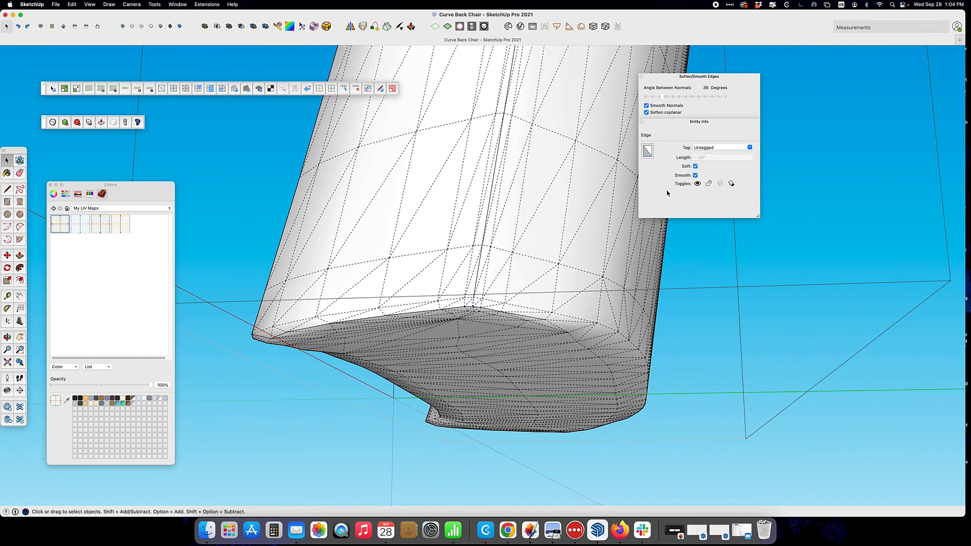
scroll(459, 293, "up", 4)
middle_click_drag(457, 309, 484, 147)
scroll(483, 147, "down", 3)
scroll(484, 147, "down", 4)
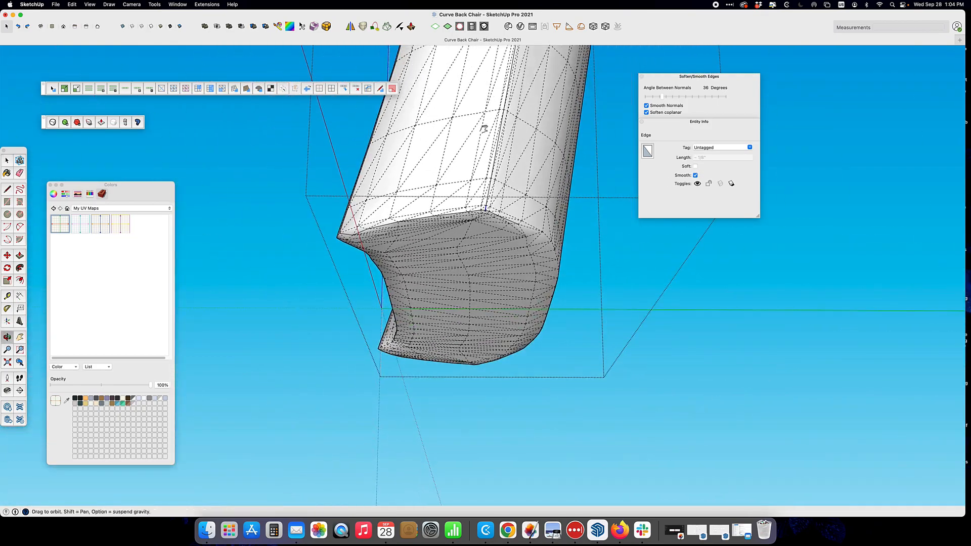
Step: Check the seam around the upper end of the backrest's side, and turn off hidden geometry to view its outline
middle_click_drag(483, 114, 478, 371, "shift")
middle_click_drag(550, 78, 483, 334, "shift")
scroll(492, 269, "up", 6)
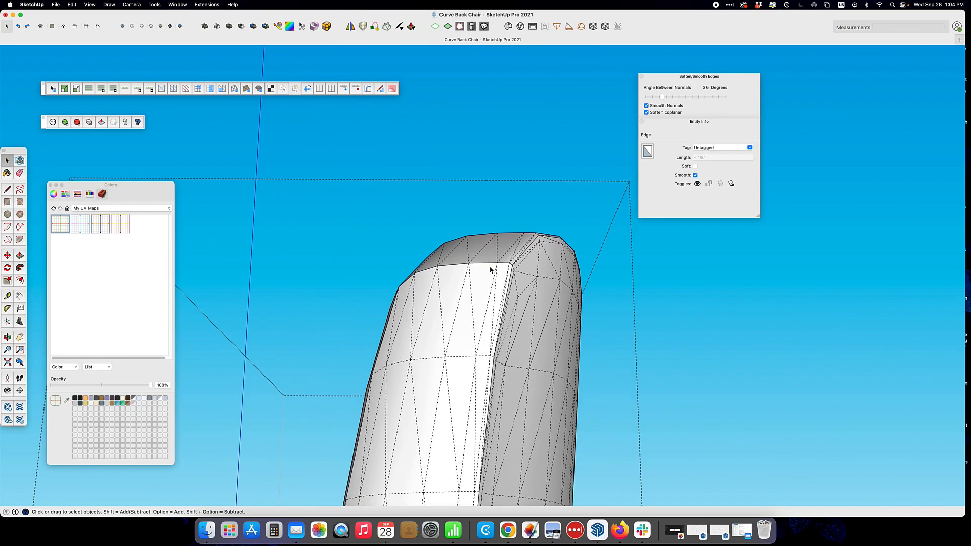
middle_click_drag(477, 293, 723, 335)
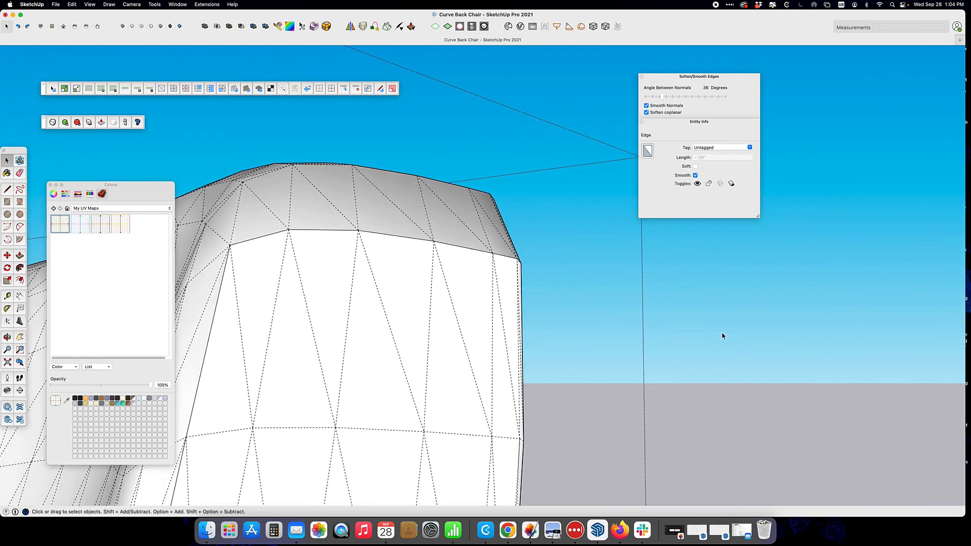
left_click(461, 29)
scroll(475, 339, "down", 5)
middle_click_drag(465, 379, 503, 99, "shift")
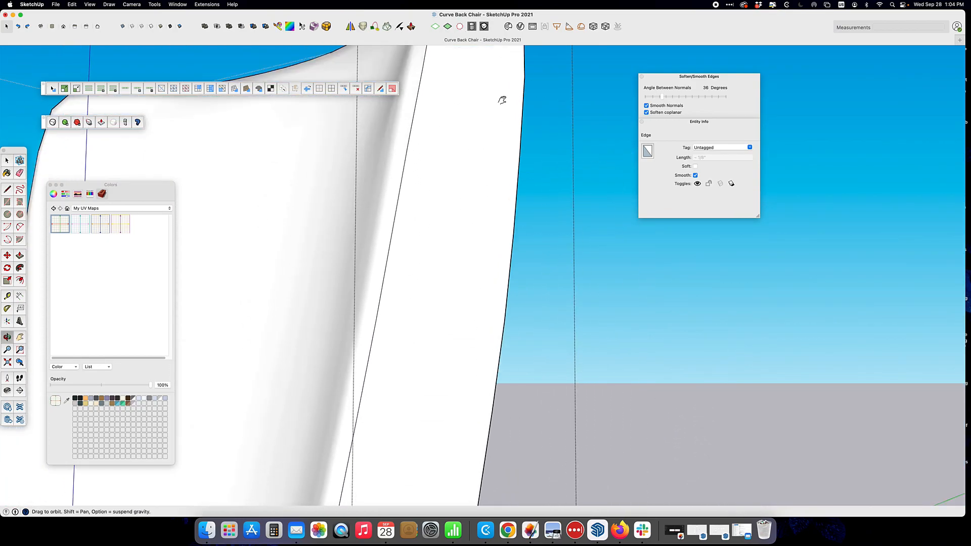
scroll(504, 102, "down", 3)
scroll(480, 227, "down", 6)
scroll(457, 271, "up", 2)
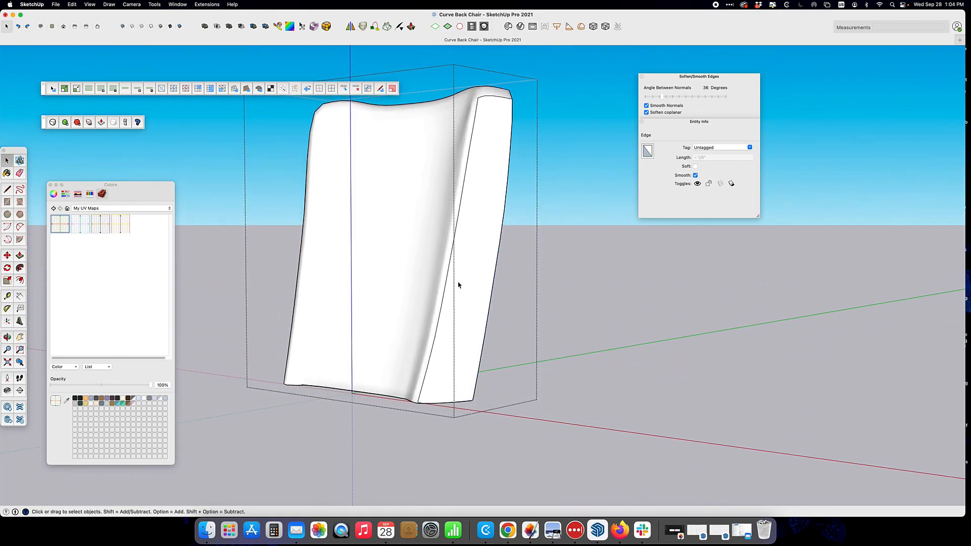
Step: Pick the surfaces on both sides of the backrest to check where seams are still needed
left_click(469, 231)
middle_click_drag(608, 217, 756, 232)
left_click(307, 263)
middle_click_drag(223, 283, 379, 278)
mouse_move(466, 254)
middle_mouse_down()
mouse_move(437, 255)
mouse_move(462, 255)
middle_mouse_up()
Step: Show hidden geometry and select an edge in the upper row crossing the opposite side of the backrest
key("alt+h")
scroll(309, 168, "up", 5)
middle_click_drag(310, 169, 917, 193)
left_click(364, 173)
middle_click_drag(364, 174, 486, 218)
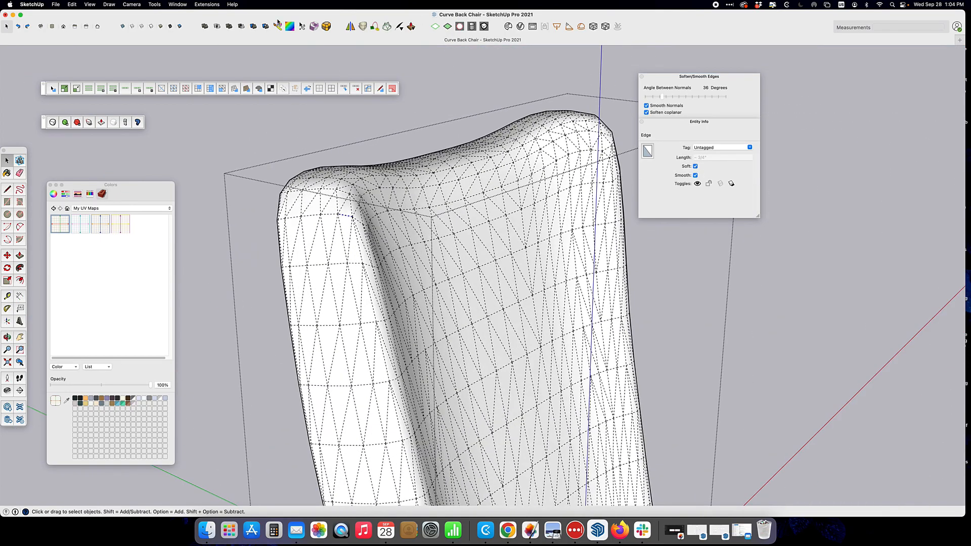
middle_click_drag(188, 259, 267, 250)
left_click(279, 30)
scroll(259, 245, "up", 5)
left_click(275, 250)
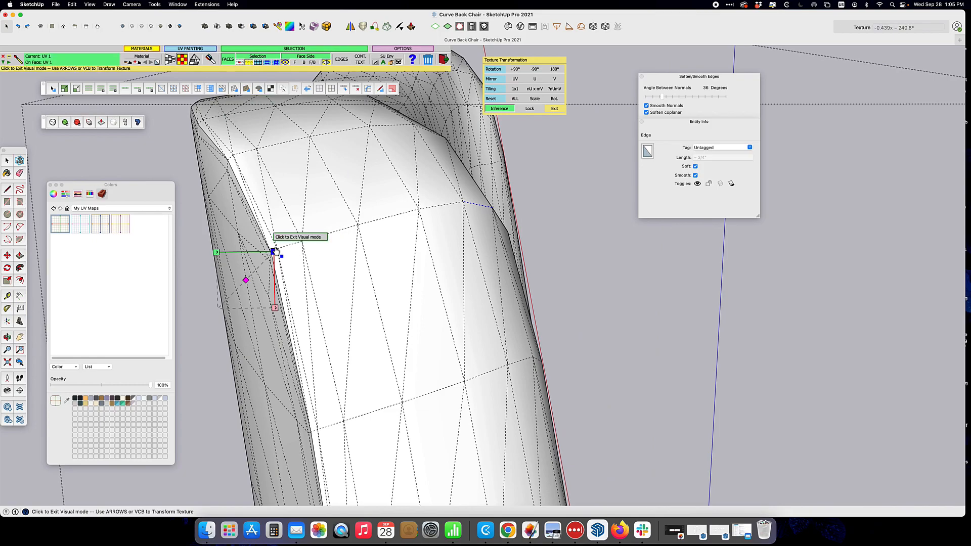
left_click(7, 161)
Step: With the Path Select Tool, select the edge row across the upper part of the backrest's opposite side
left_click(300, 30)
left_click(275, 250)
left_click(481, 205)
middle_click_drag(486, 208, 384, 228)
left_click(542, 252)
scroll(542, 253, "down", 5)
middle_click_drag(542, 253, 258, 212)
left_click(302, 27)
scroll(242, 227, "up", 5)
middle_click_drag(275, 248, 404, 243)
left_click(337, 256)
left_click(368, 246)
left_click(431, 230)
Step: Extend the edge path down the front edge of the opposite side to its lower end and harden the path
middle_click_drag(481, 253, 192, 184)
scroll(237, 203, "down", 2)
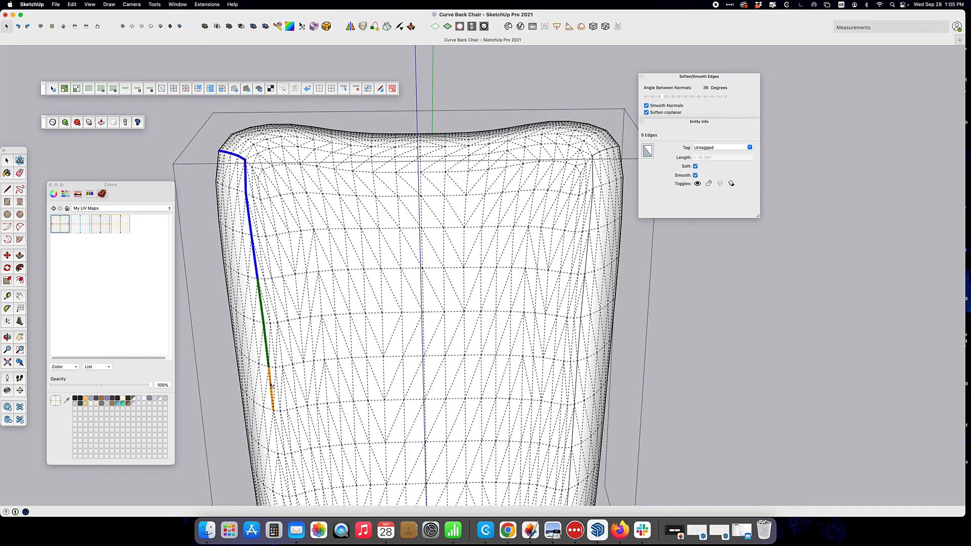
middle_click_drag(270, 385, 225, 202, "shift")
scroll(248, 285, "up", 5)
left_click(249, 286)
middle_click_drag(250, 285, 275, 221)
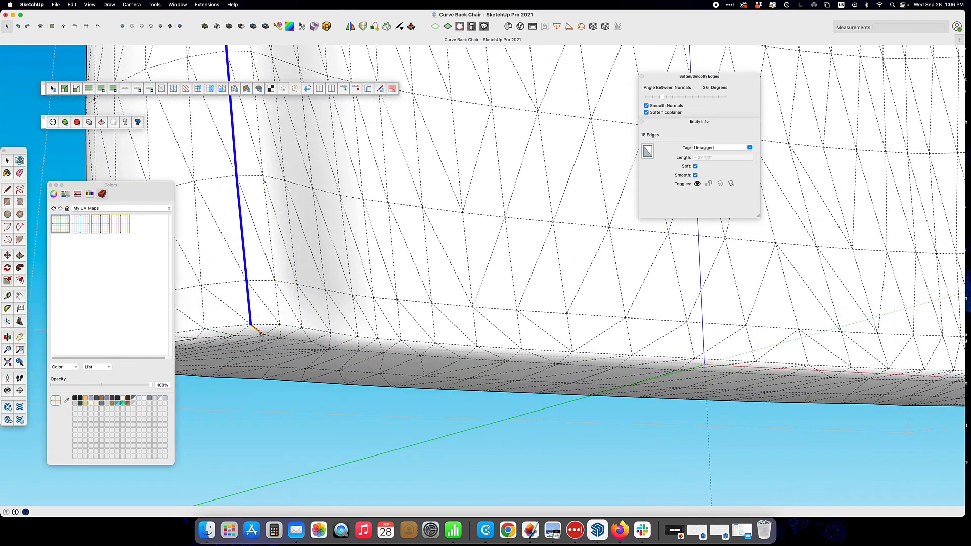
left_click(261, 334)
scroll(261, 334, "down", 4)
middle_click_drag(262, 334, 366, 324)
left_click(310, 325)
key("space")
Step: Unsoften the short edge continuing the seam at the lower corner of the opposite side
middle_click_drag(283, 325, 414, 343)
scroll(263, 303, "up", 5)
left_click(251, 292)
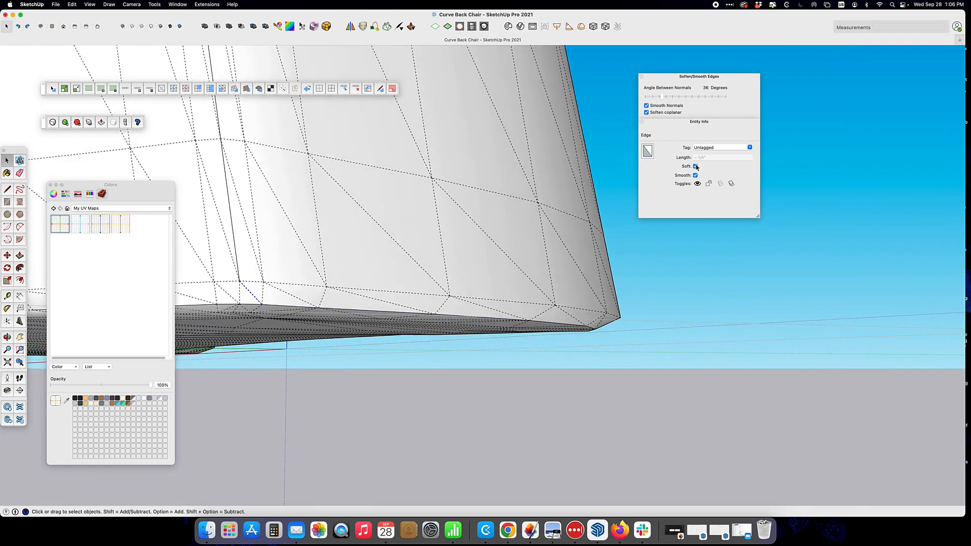
left_click(695, 166)
Step: Turn off hidden geometry and select the backrest's side surfaces to check whether the seams enclose them
middle_click_drag(486, 208, 472, 309)
left_click(459, 26)
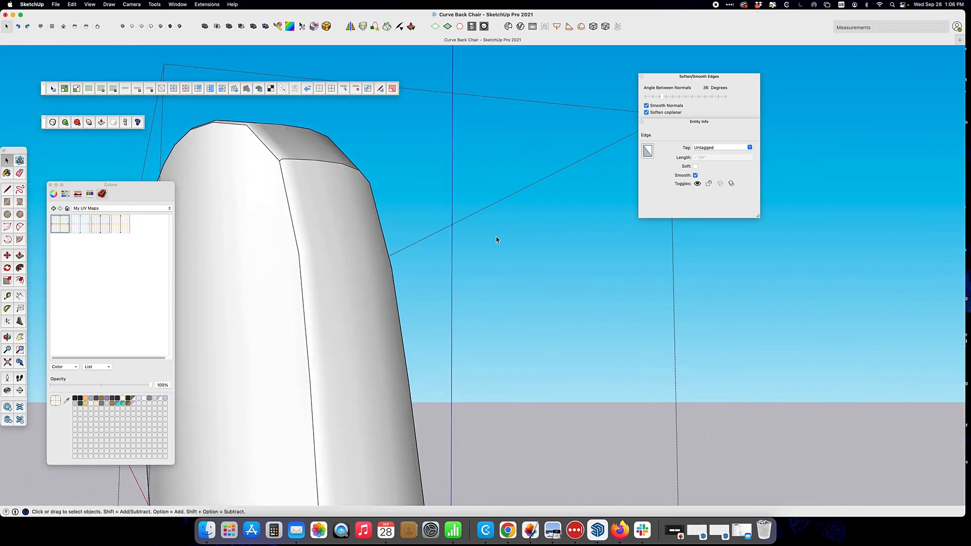
left_click(361, 263)
middle_click_drag(364, 263, 446, 145)
left_click(372, 289)
Step: Unsoften the short edge bridging the seam gap at the side's lower front corner, showing hidden geometry only while picking it
scroll(464, 374, "up", 10)
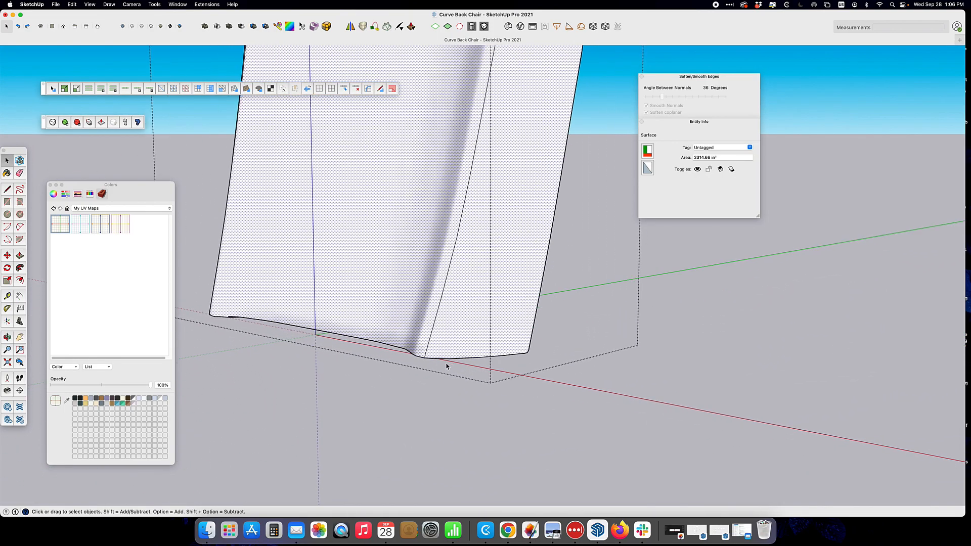
middle_click_drag(427, 353, 446, 134)
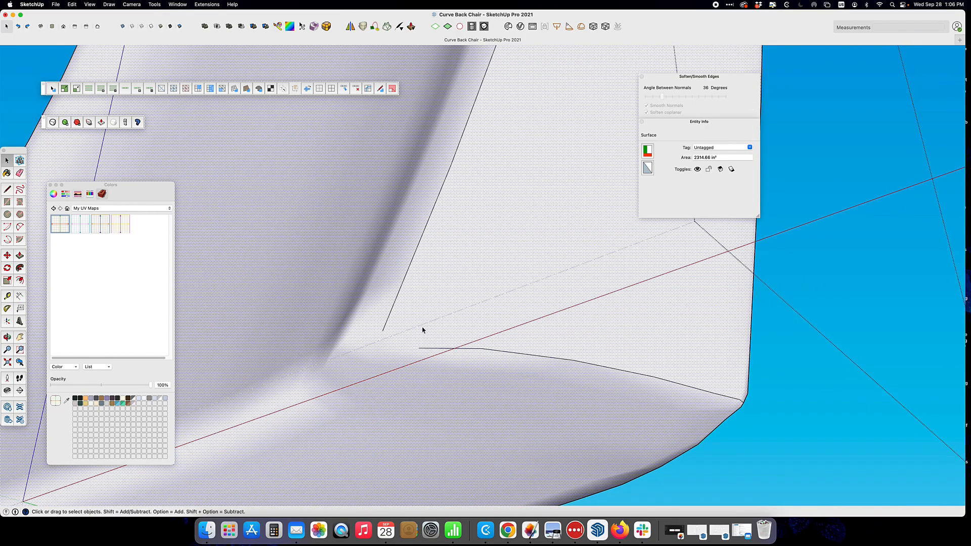
left_click(459, 27)
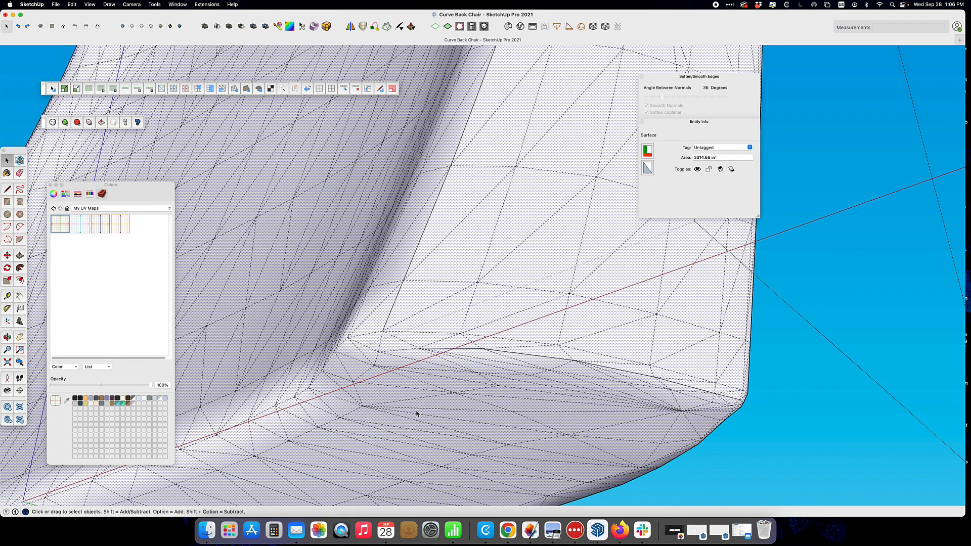
left_click(406, 345)
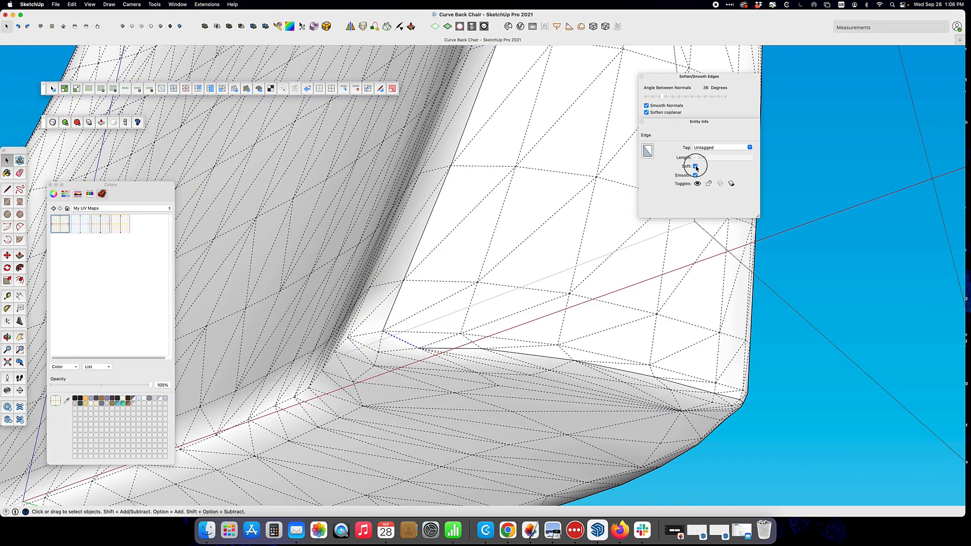
left_click(459, 27)
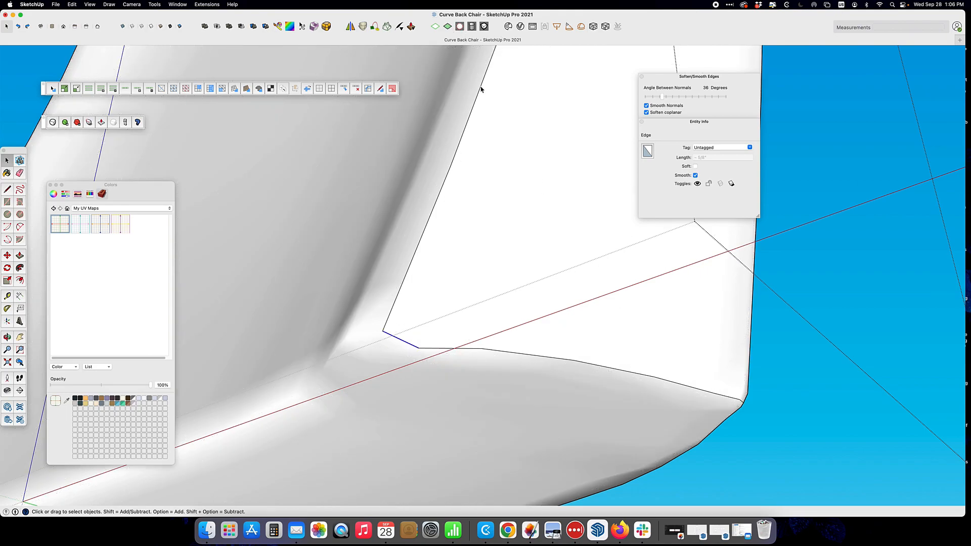
Step: Recheck the side surface and unsoften the short edge at its lower rear corner, showing hidden geometry only while picking it
left_click(523, 223)
scroll(555, 218, "down", 2)
middle_click_drag(555, 218, 559, 350)
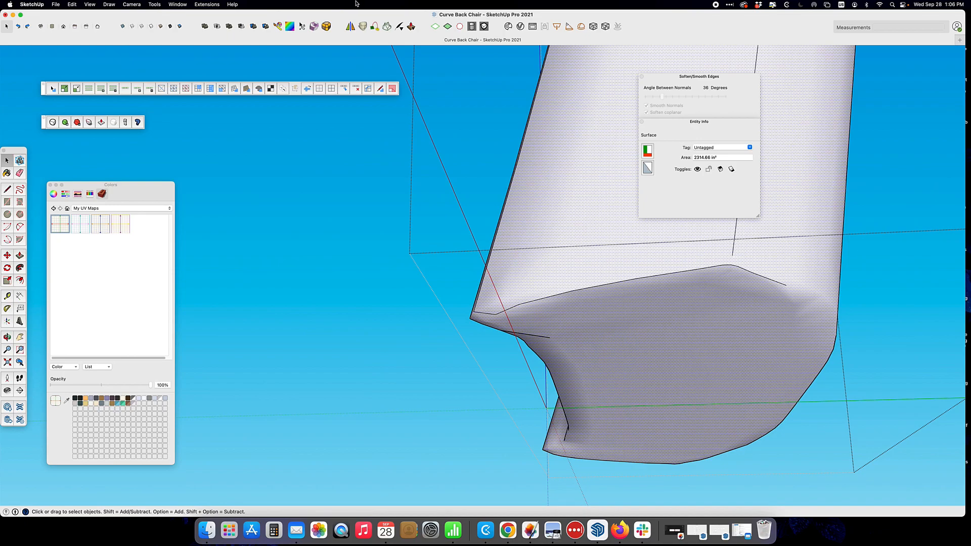
left_click(465, 28)
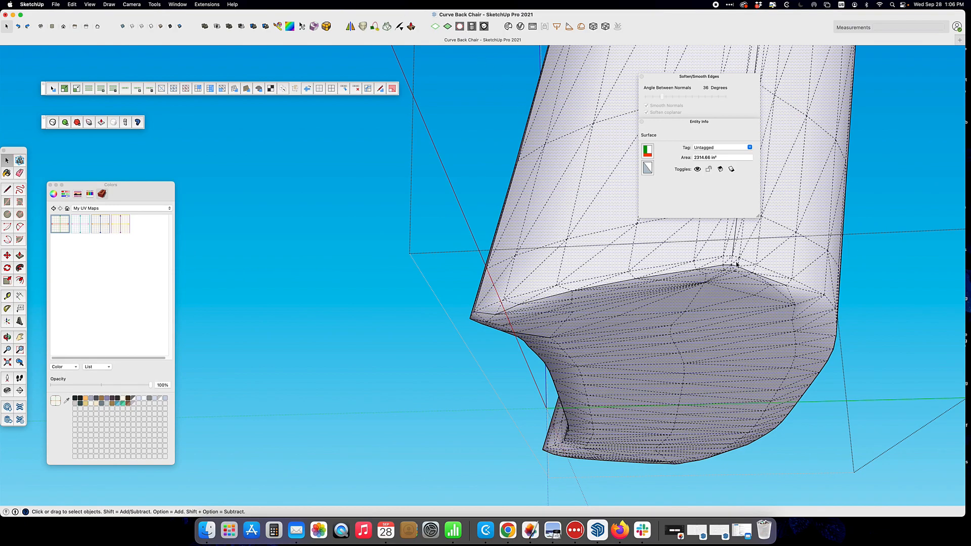
left_click(733, 264)
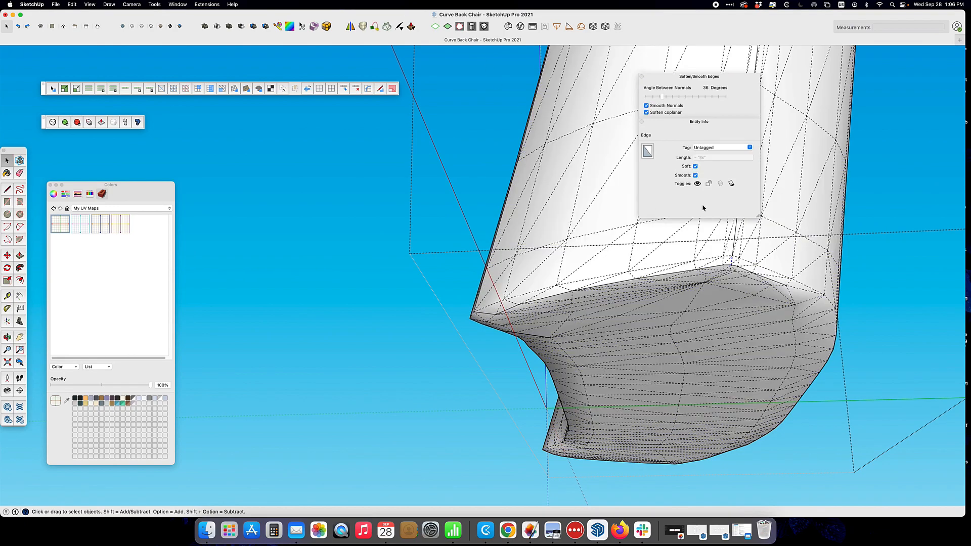
left_click(462, 24)
Step: Select the backrest's side surface to check that it is separate, and close the backrest group
left_click(570, 212)
middle_click_drag(460, 174, 809, 356)
scroll(468, 212, "down", 5)
middle_click_drag(390, 187, 556, 344, "shift")
scroll(483, 252, "down", 4)
middle_click_drag(482, 251, 511, 308)
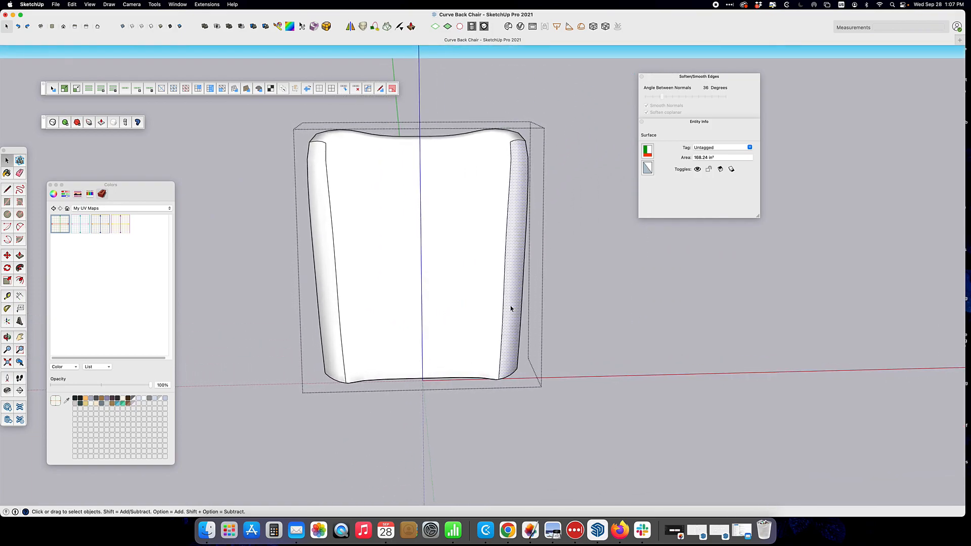
left_click(564, 291)
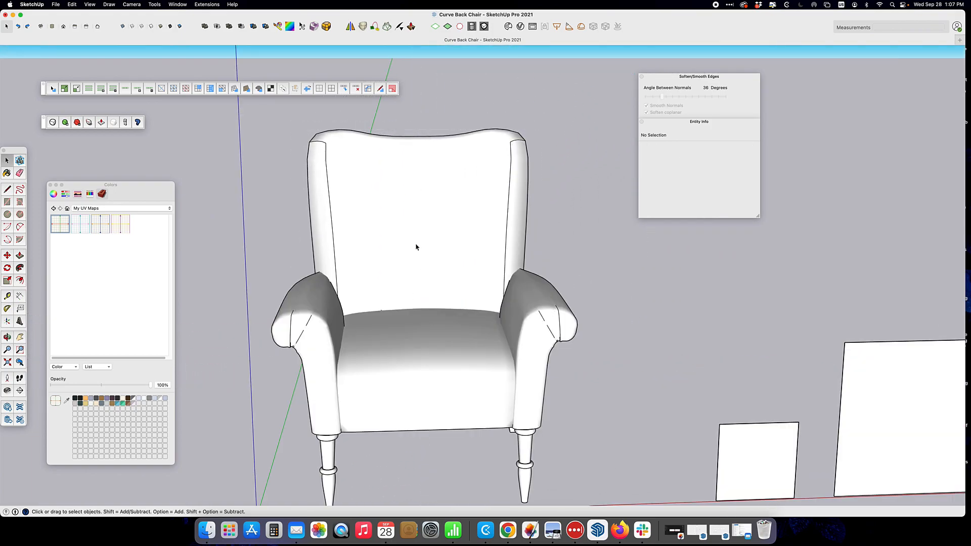
Step: Switch the model display to show textures and open the backrest group for editing
left_click(169, 27)
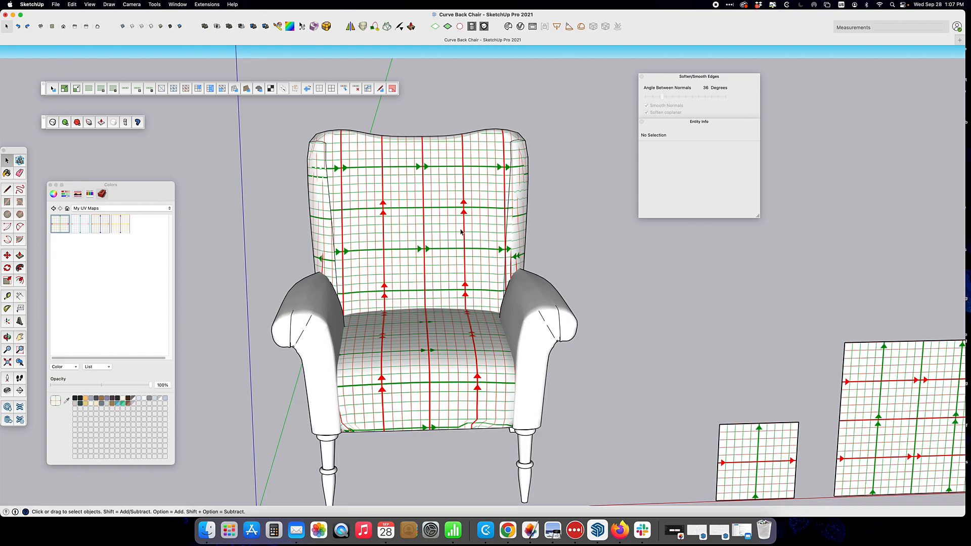
middle_click_drag(509, 218, 461, 216)
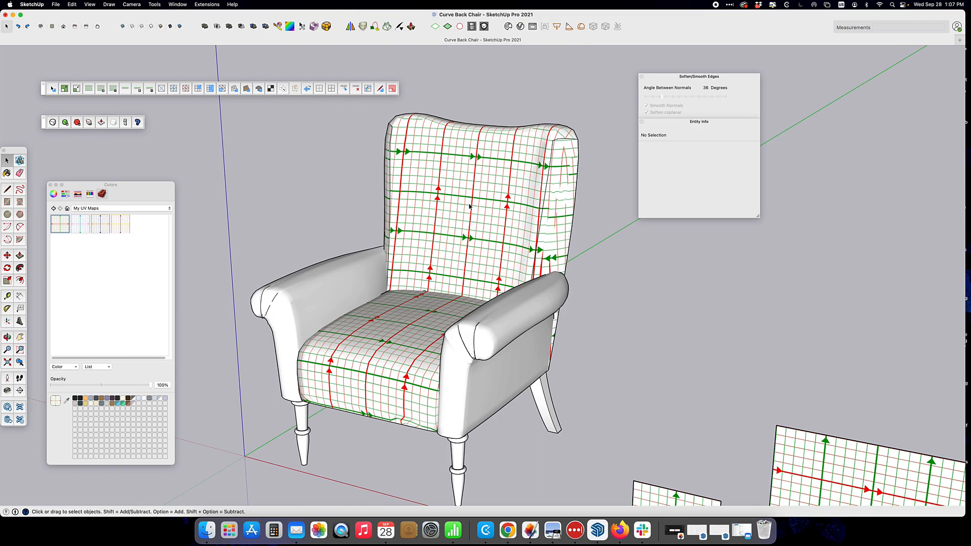
left_click(470, 206)
double_click(484, 176)
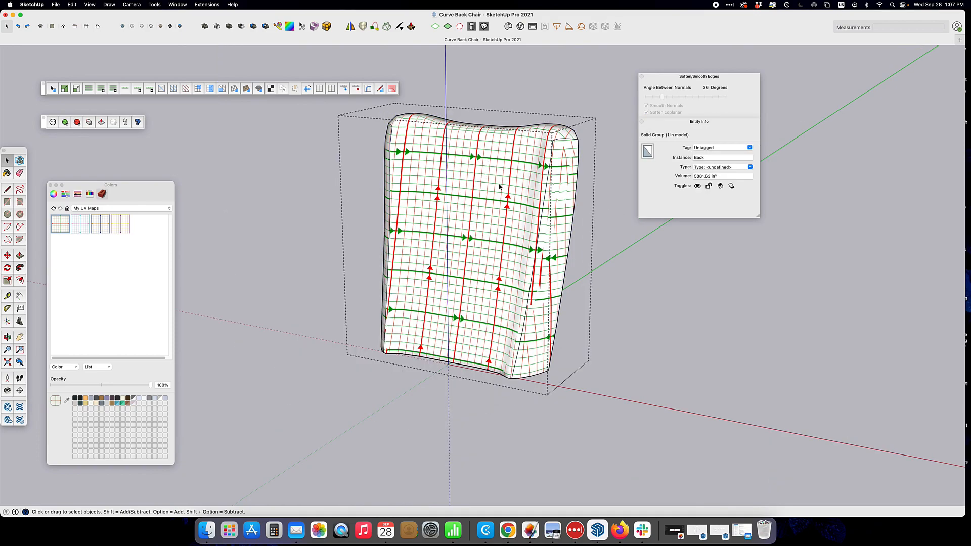
Step: Select the backrest's side surface, start ThruPaint and paint both side surfaces with the UV 1 material using projected mapping
left_click(543, 276)
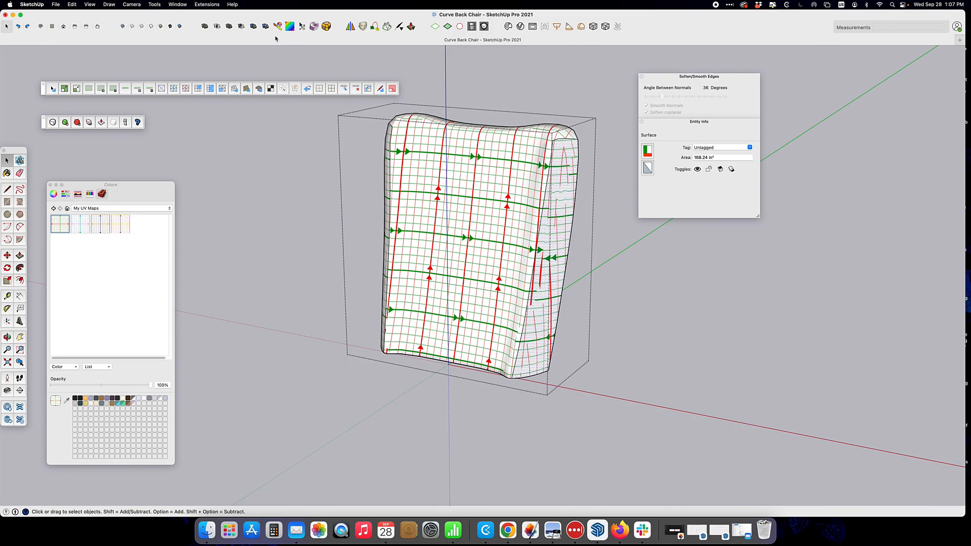
left_click(277, 28)
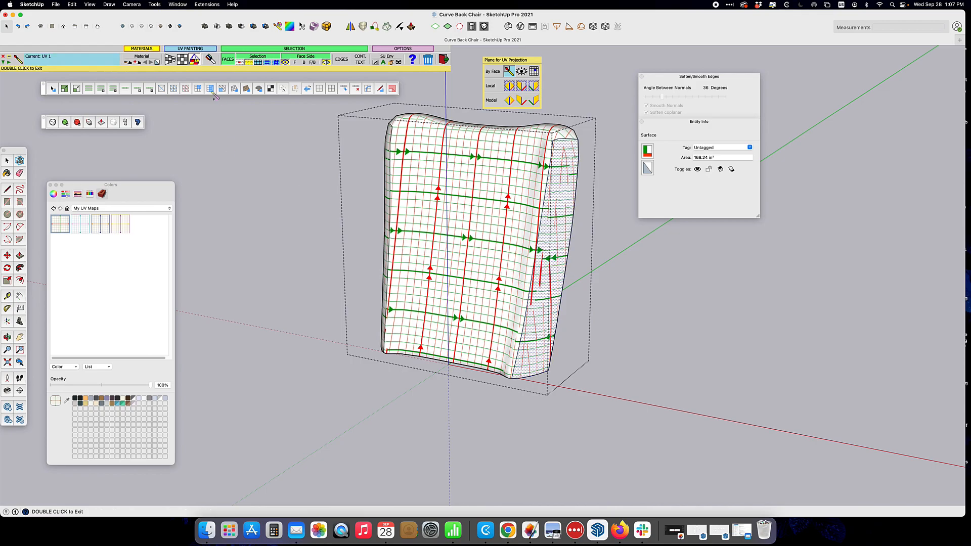
left_click(551, 275)
middle_click_drag(339, 343, 406, 310)
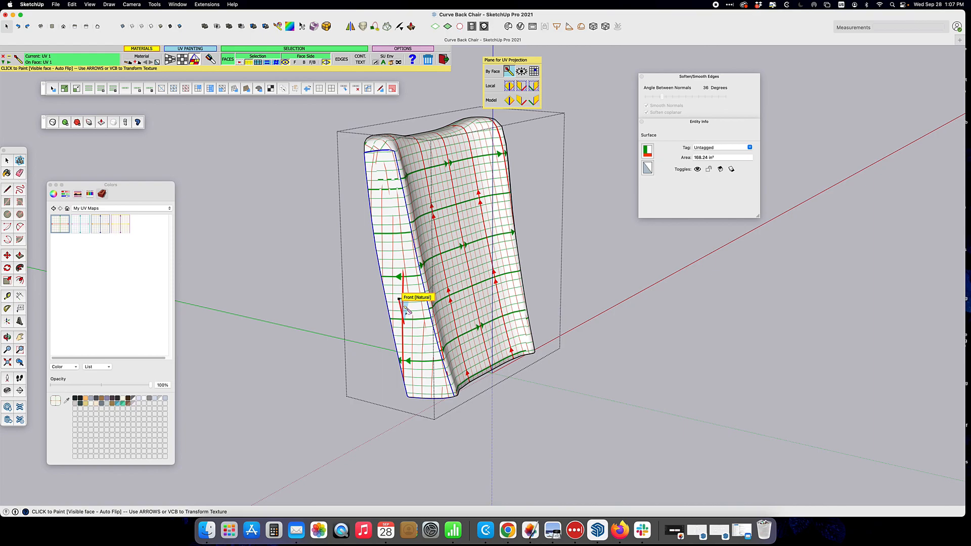
left_click(406, 311)
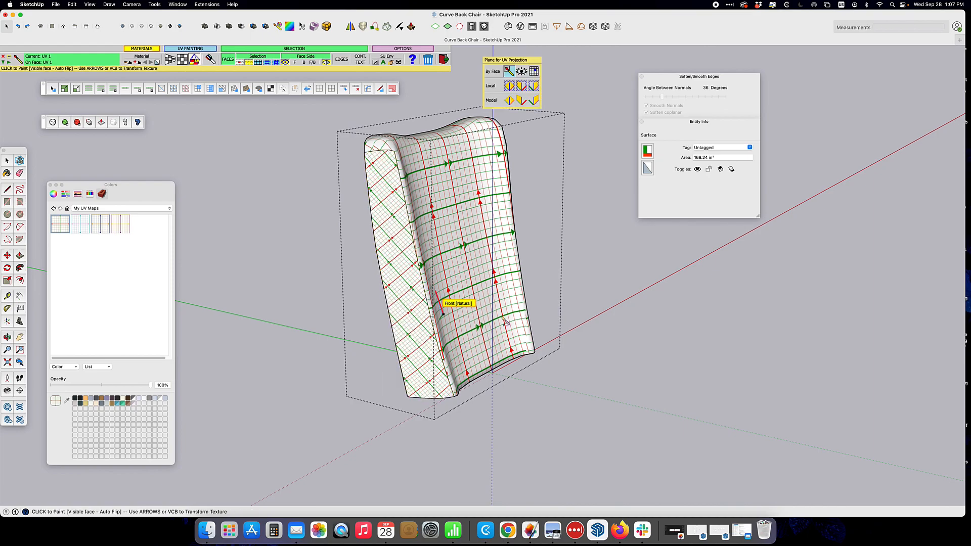
Step: Repaint the second side surface with natural quad-mesh UV mapping and rotate its texture so the grid follows the side's length
left_click(182, 61)
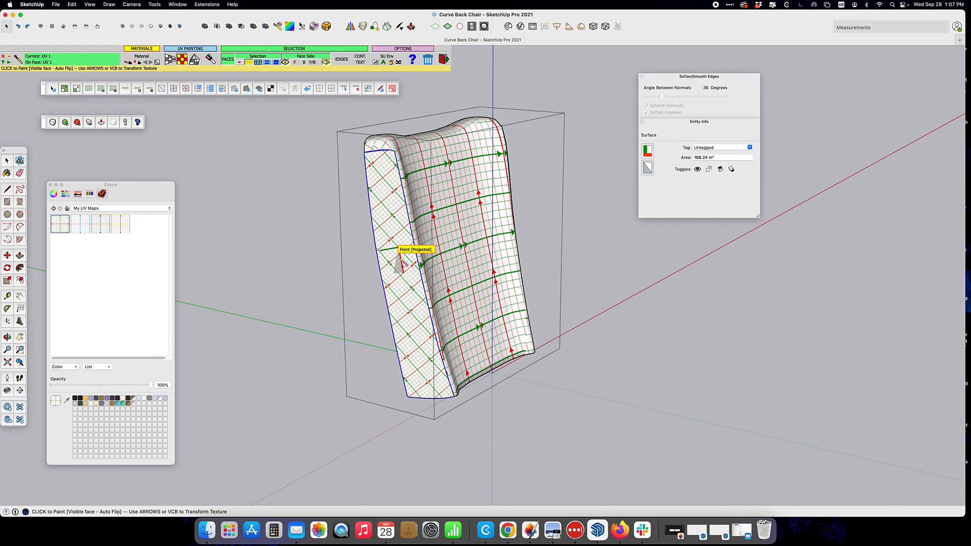
left_click(409, 311)
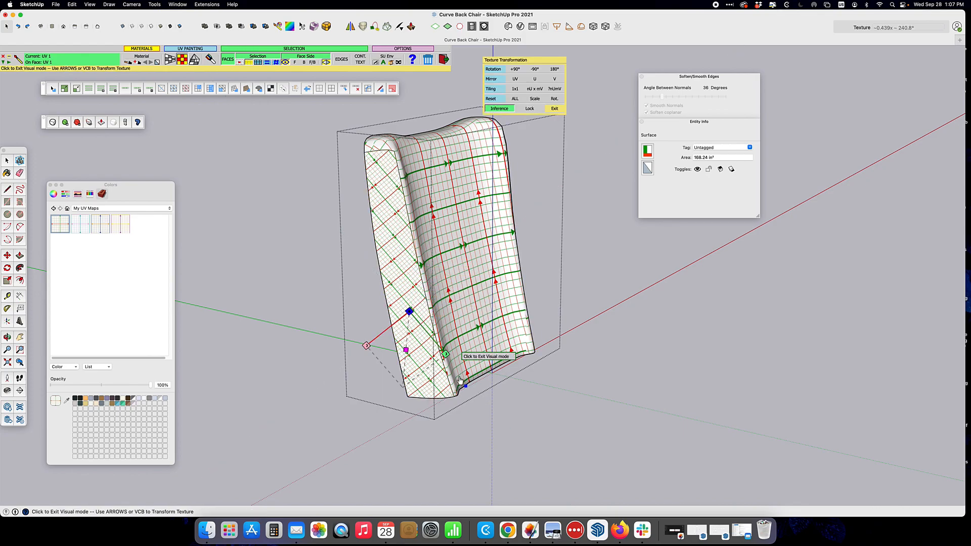
mouse_move(446, 354)
left_mouse_down()
mouse_move(433, 363)
mouse_move(306, 343)
mouse_move(313, 258)
mouse_move(356, 218)
mouse_move(525, 260)
mouse_move(587, 288)
mouse_move(583, 271)
mouse_move(590, 276)
left_mouse_up()
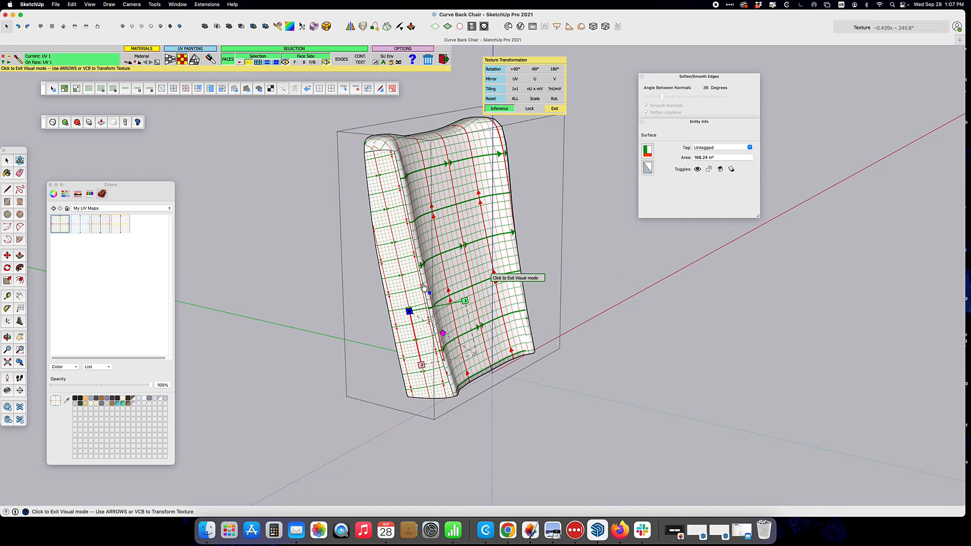
Step: Scale the side surface's texture uniformly to about 1.04x and shift it across the surface
scroll(415, 282, "up", 3)
scroll(415, 282, "up", 1)
left_click(397, 284)
double_click(396, 283)
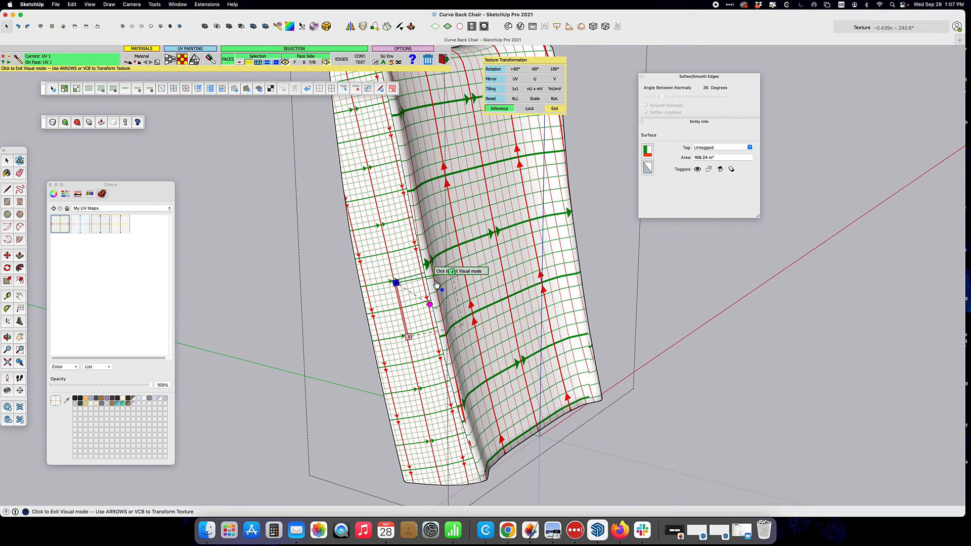
left_click_drag(429, 304, 447, 315)
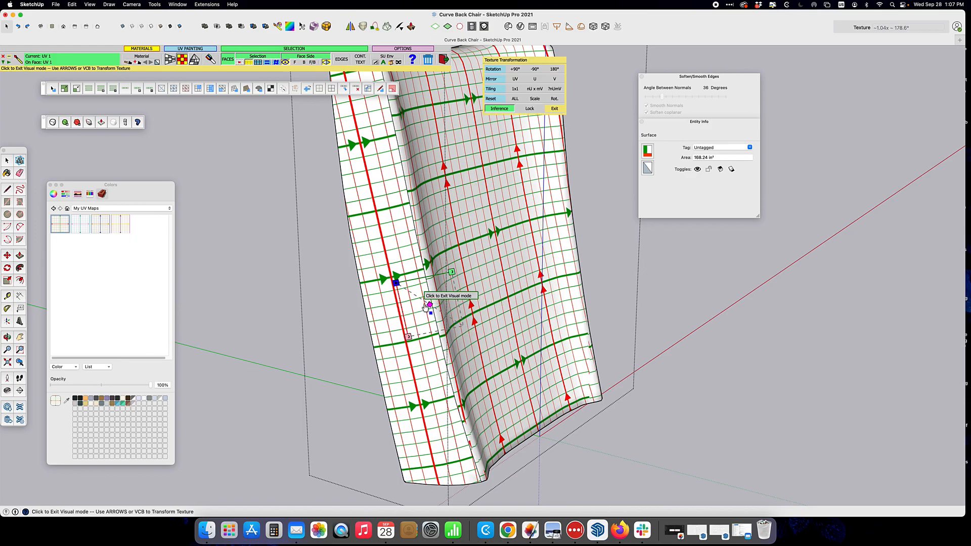
left_click_drag(396, 283, 354, 303)
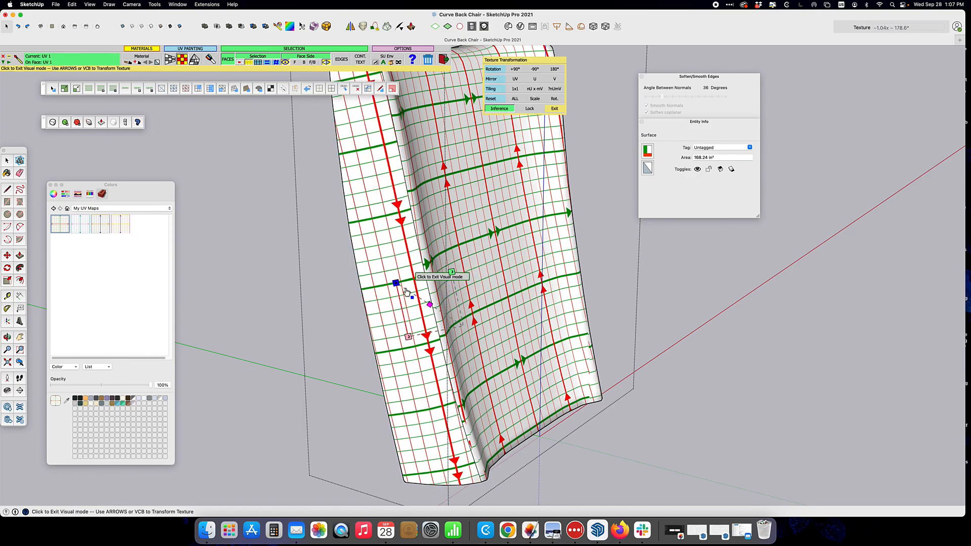
Step: Mirror the side and front textures along U, and mirror the side surface's texture along V
left_click(537, 79)
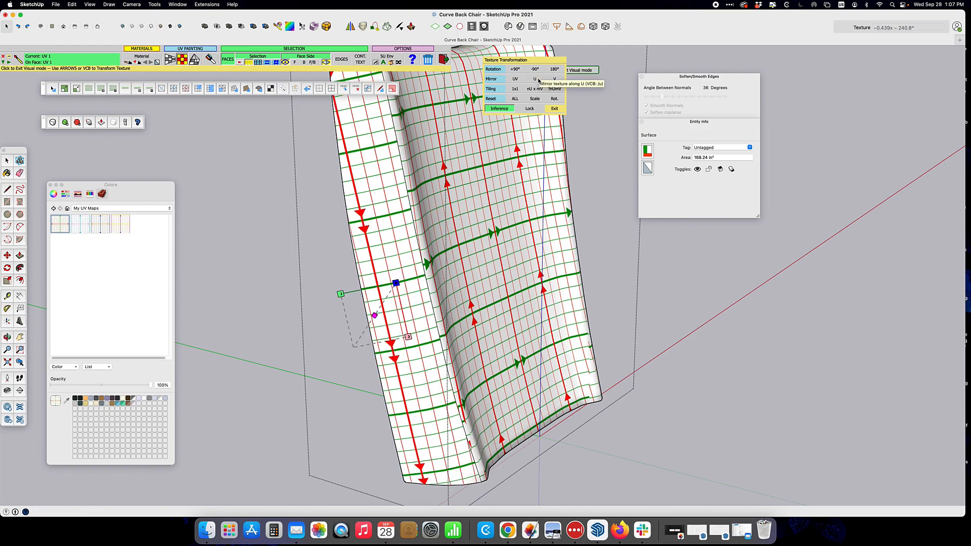
left_click(536, 80)
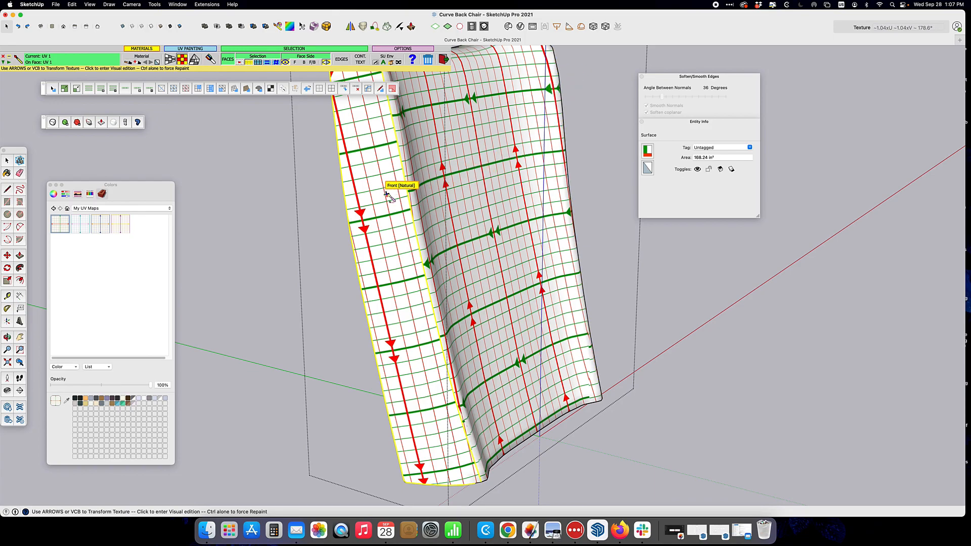
left_click(8, 161)
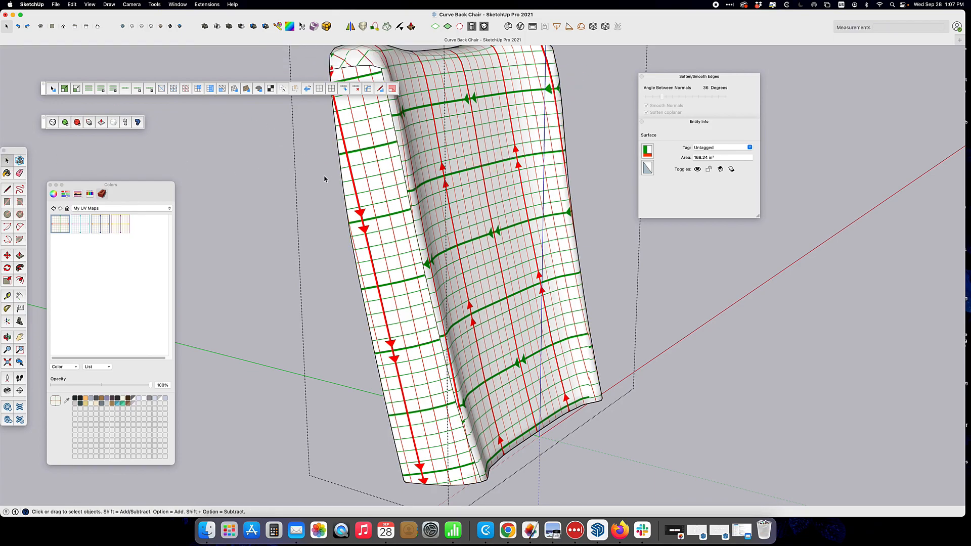
left_click(390, 173)
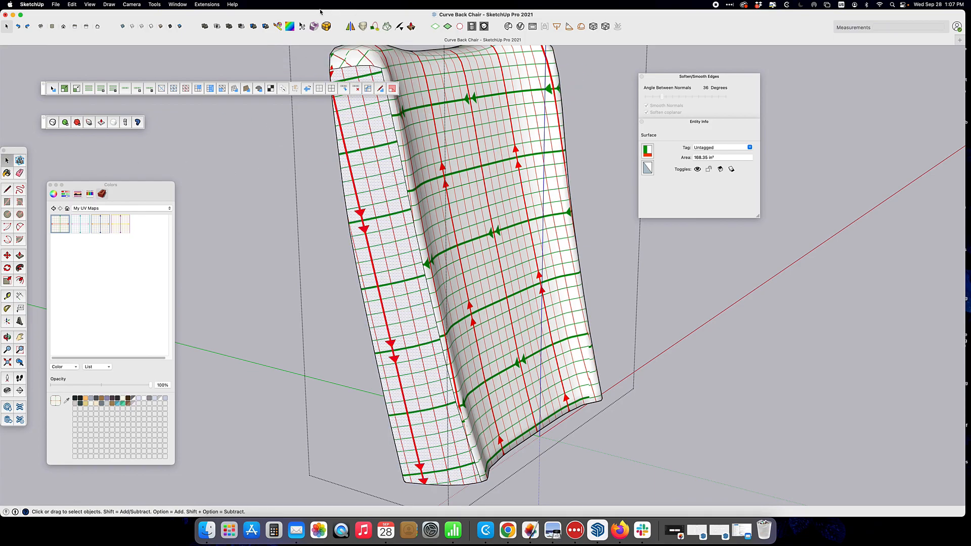
left_click(278, 26)
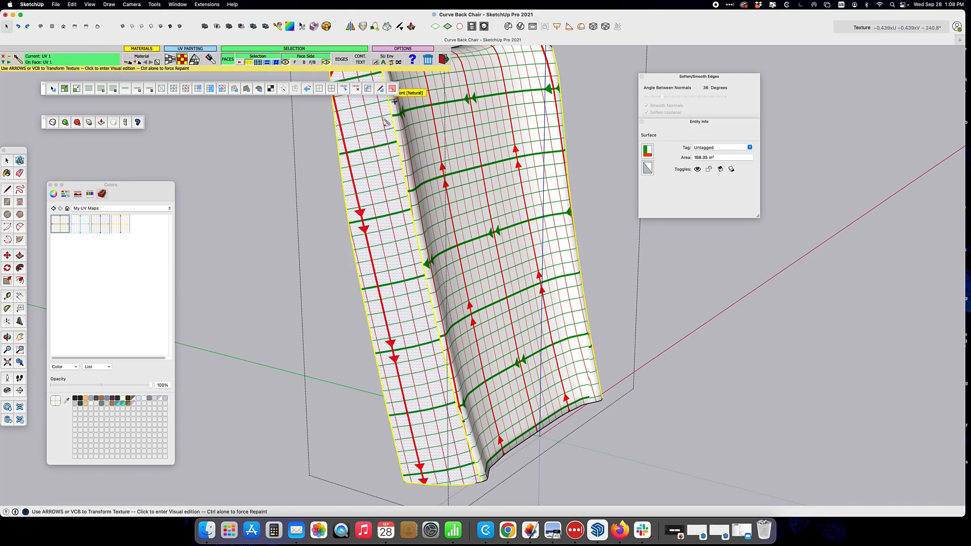
left_click(376, 211)
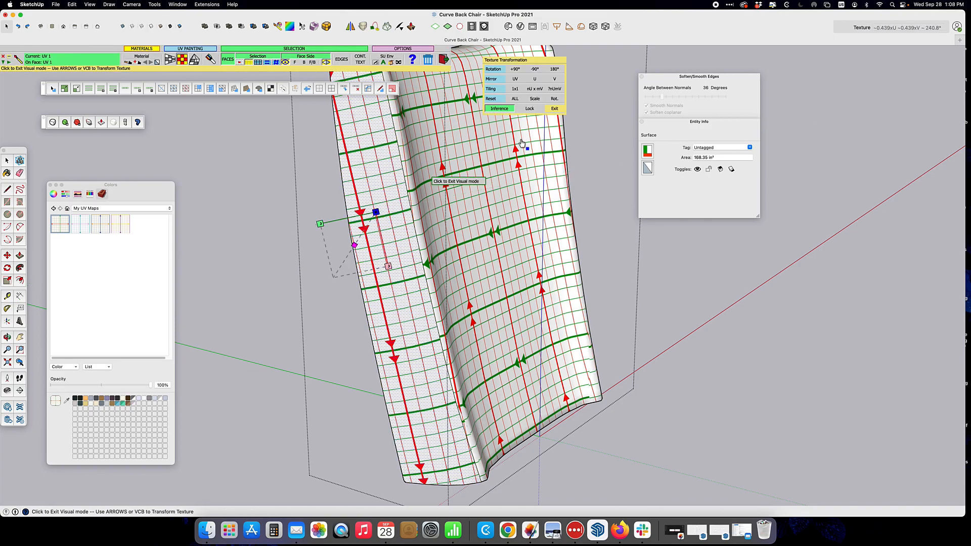
left_click(553, 80)
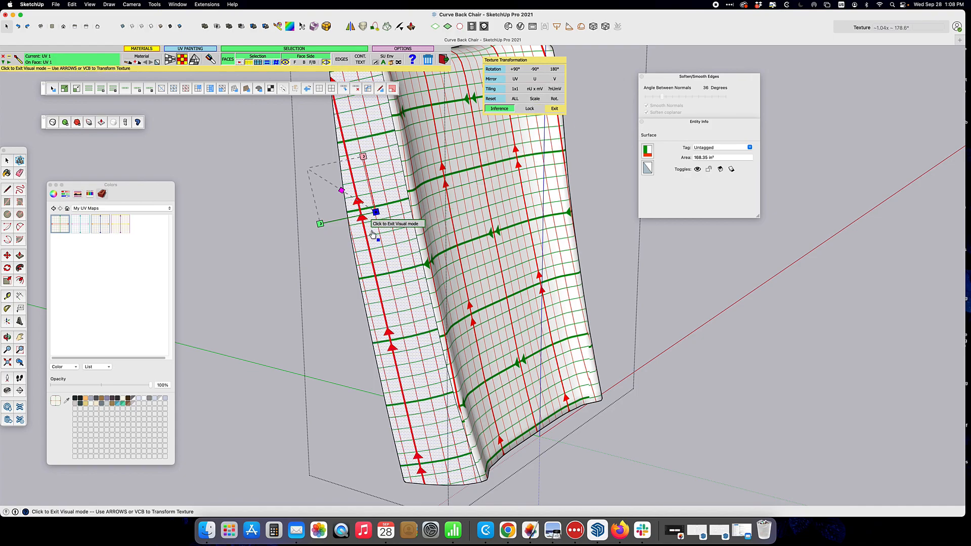
Step: Translate the side texture so its main green line meets the matching line on the backrest's front
left_click_drag(376, 212, 459, 198)
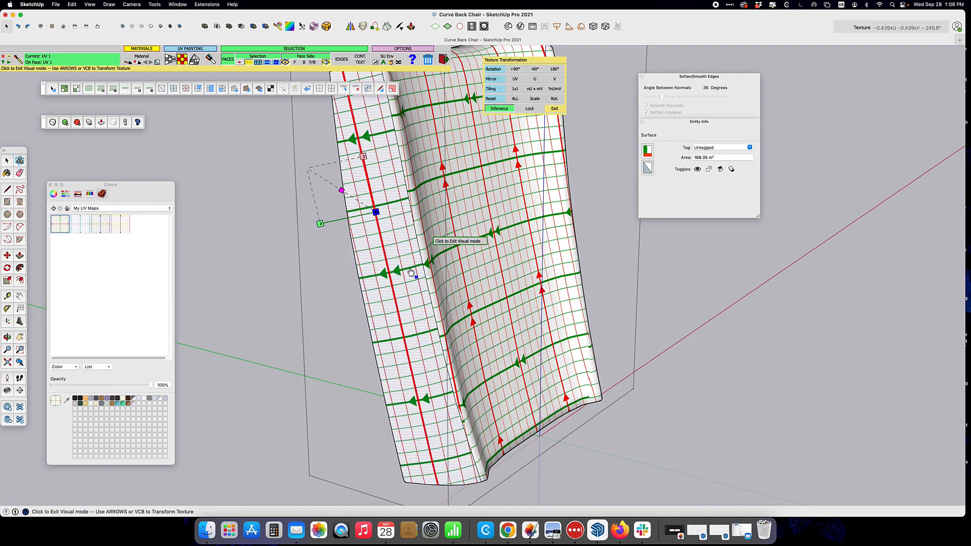
left_click(407, 273)
left_click(407, 273)
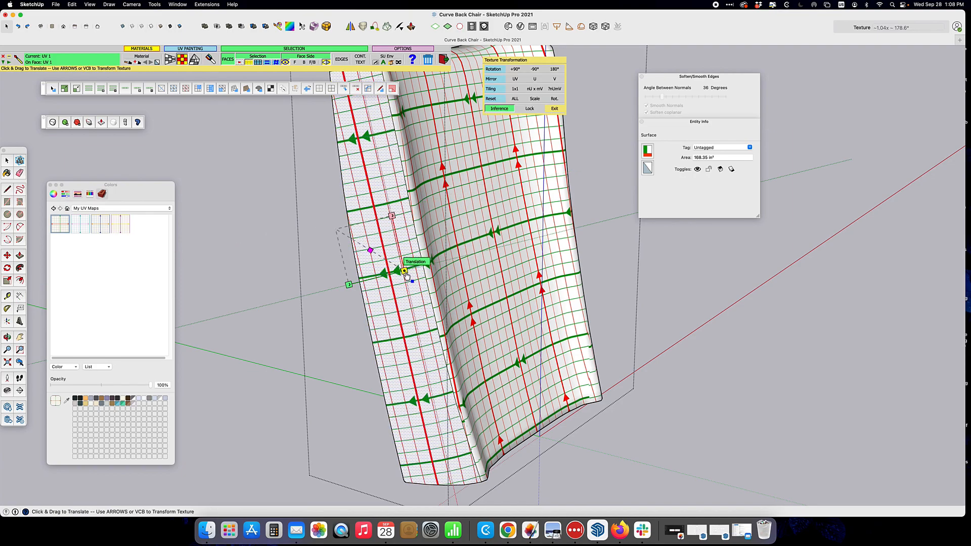
scroll(405, 267, "up", 3)
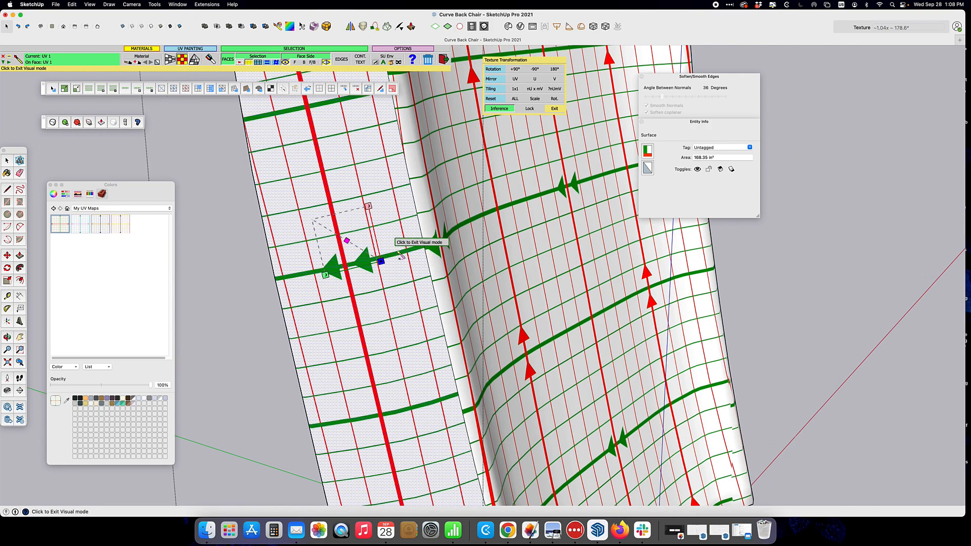
left_click(395, 255)
left_click(393, 254)
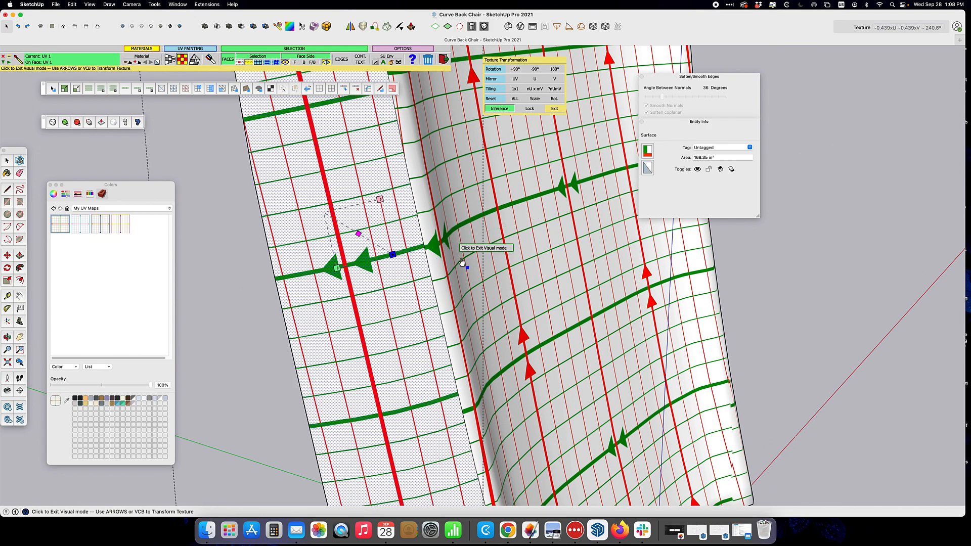
left_click(461, 261)
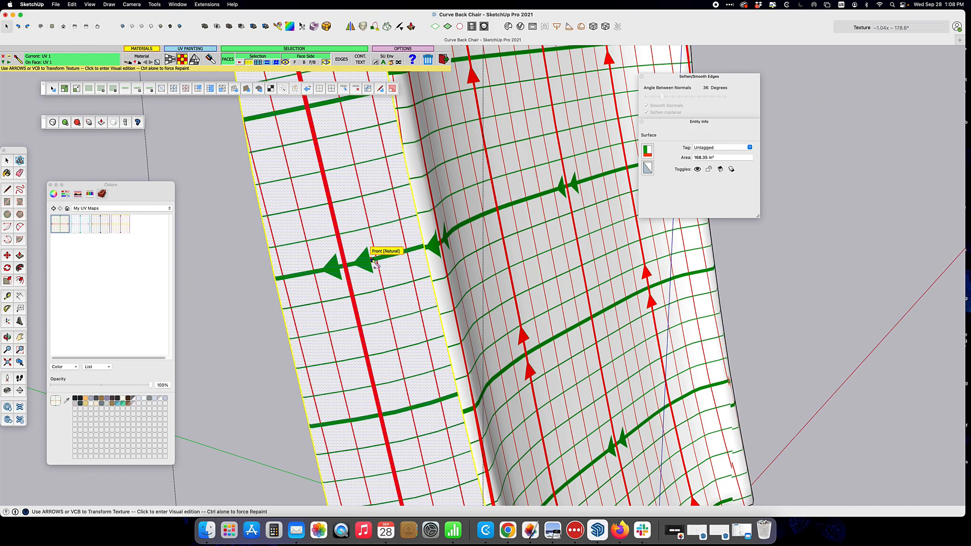
Step: Nudge the side texture in small increments along both axes to refine its match with the front grid
key("Right")
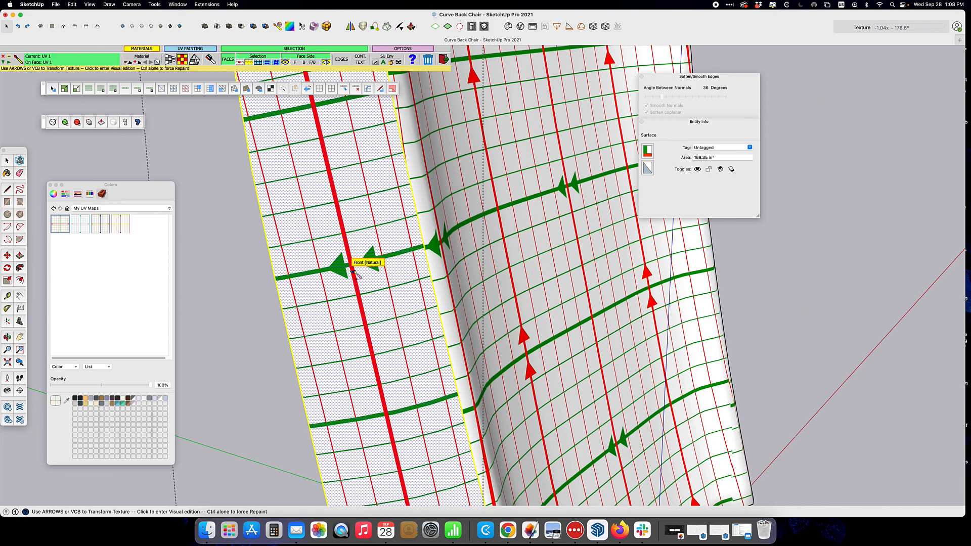
key("Right")
key("Left")
key("Down")
key("Down")
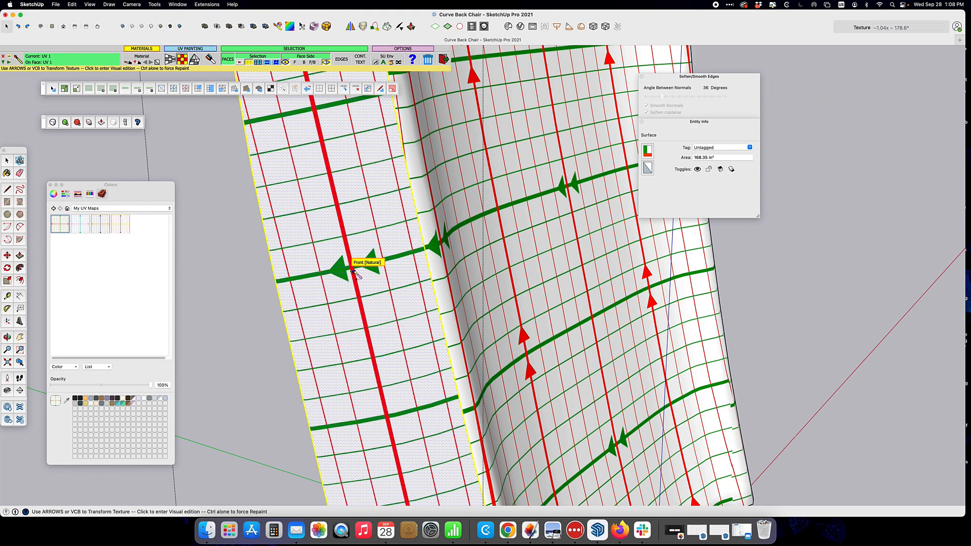
Step: Adjust the side texture's uniform scale to about 1.15x and its rotation to about 180.6° with the visual edition handles
left_click(385, 261)
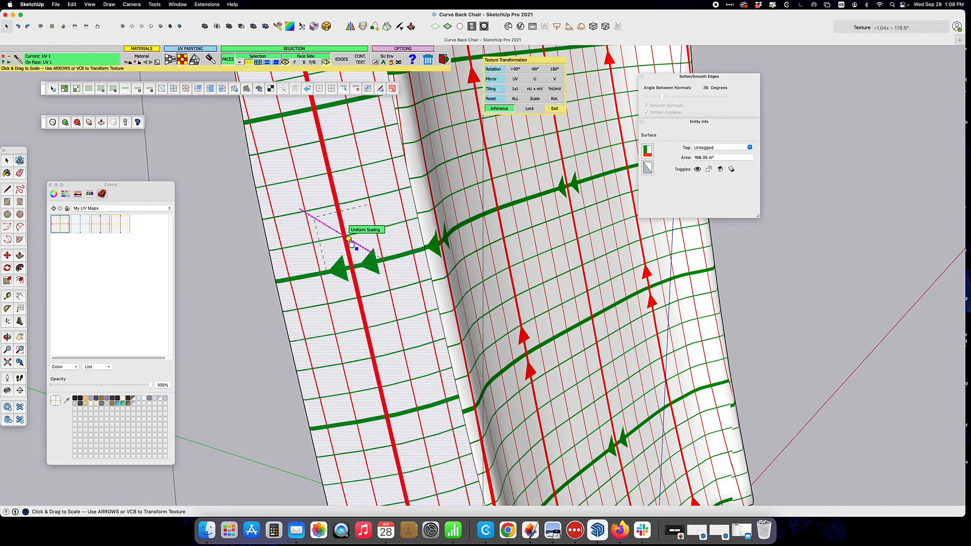
left_click_drag(350, 241, 348, 239)
middle_click_drag(563, 252, 495, 257)
scroll(400, 310, "down", 5)
left_click_drag(338, 245, 311, 76)
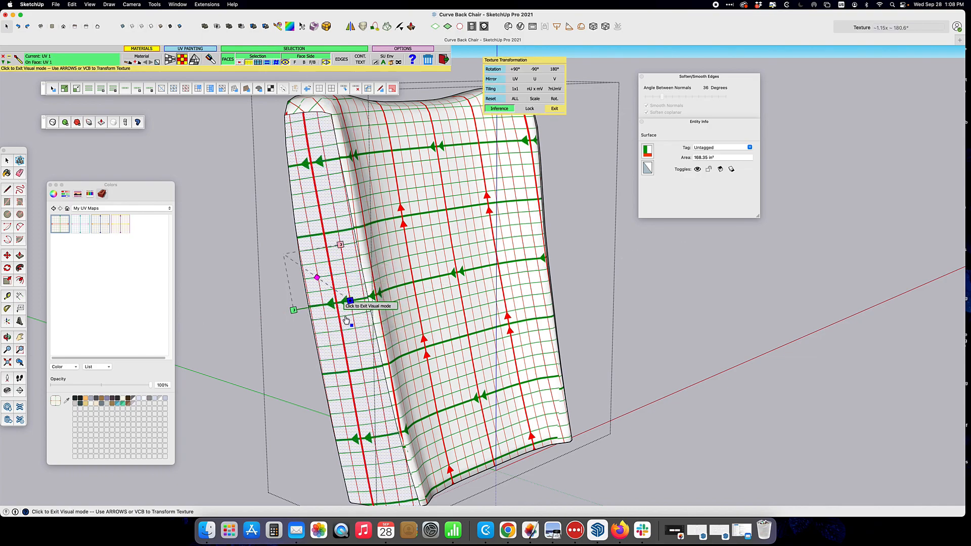
Step: Nudge the side texture until its green lines continue those of the front across the seam, and finish the visual edition
key("Down")
key("Down")
key("Left")
key("Left")
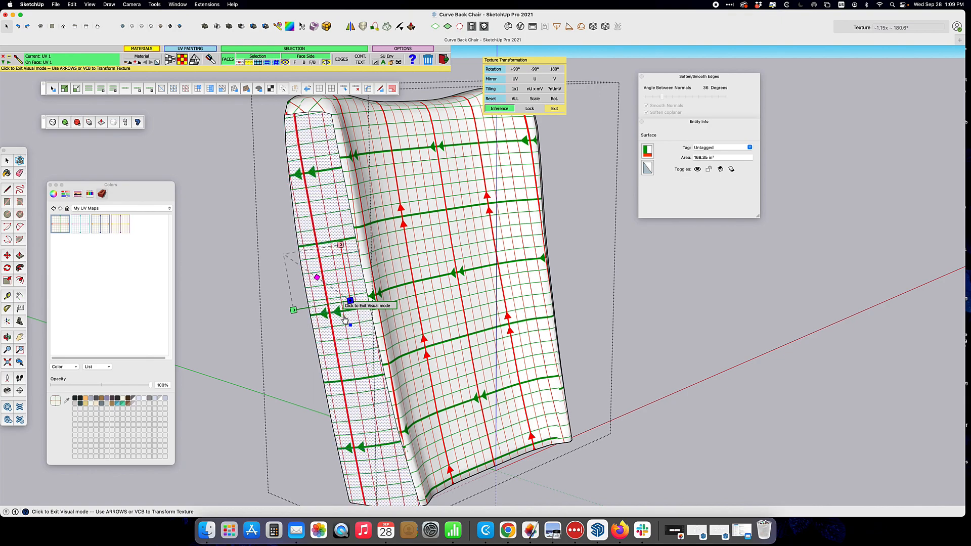
key("Right")
key("Right")
key("Up")
key("Up")
key("Up")
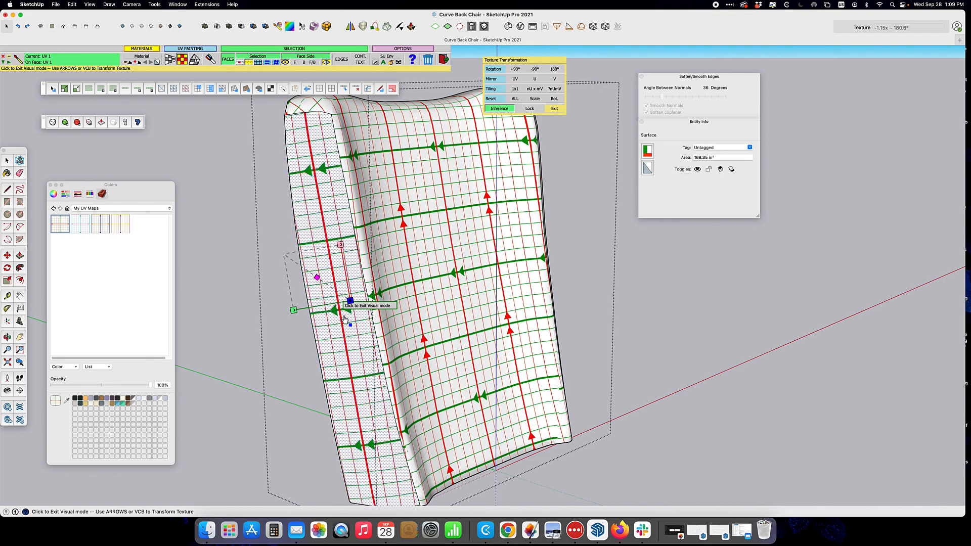
key("Right")
key("Down")
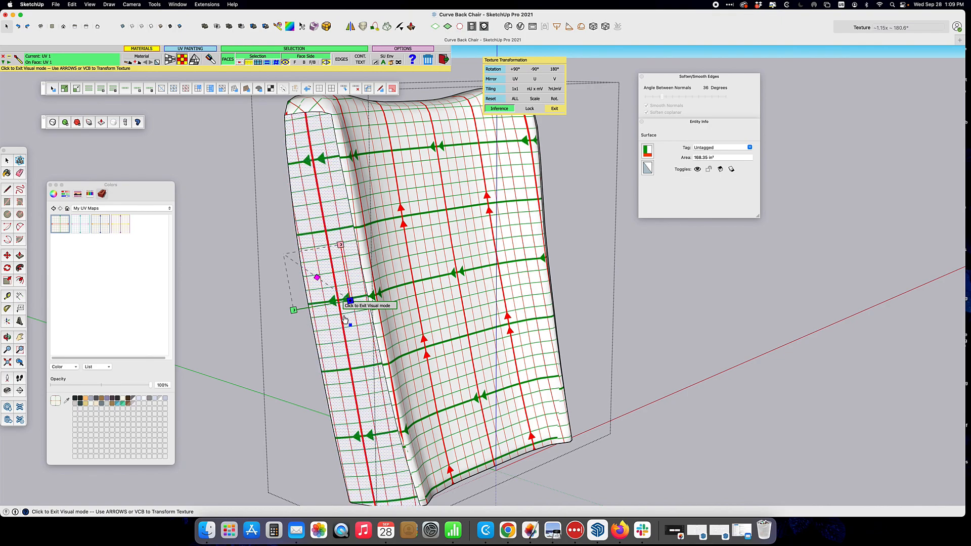
key("Up")
key("Left")
key("Left")
key("Left")
key("Left")
key("Right")
key("Right")
key("Right")
key("Right")
key("Right")
key("Left")
key("Left")
key("Left")
key("Left")
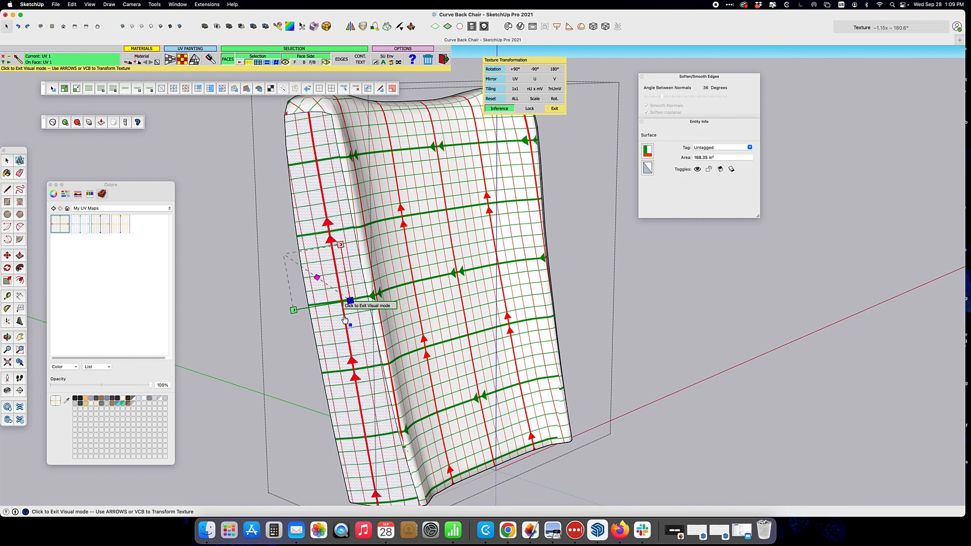
key("Left")
key("Left")
key("Left")
key("Left")
key("Left")
key("Left")
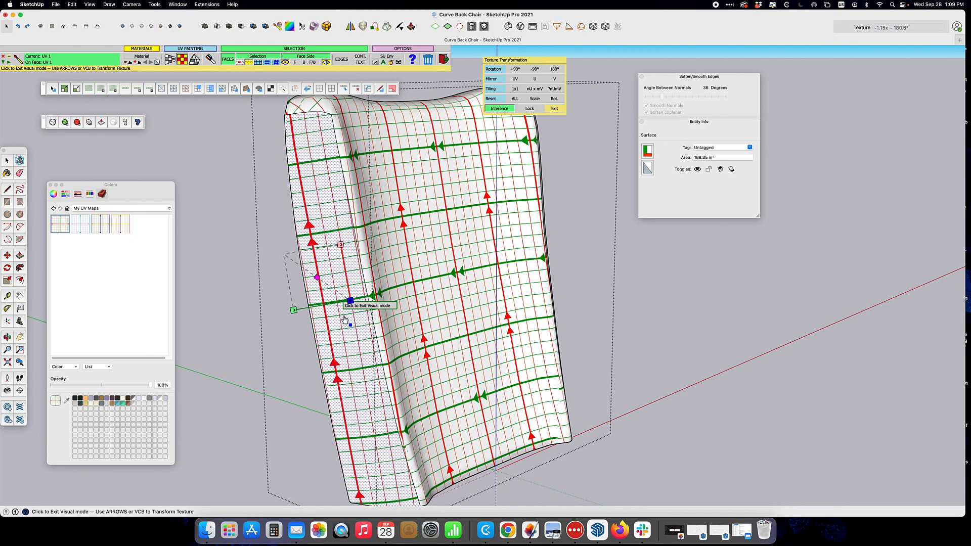
key("Left")
key("Left")
key("Left")
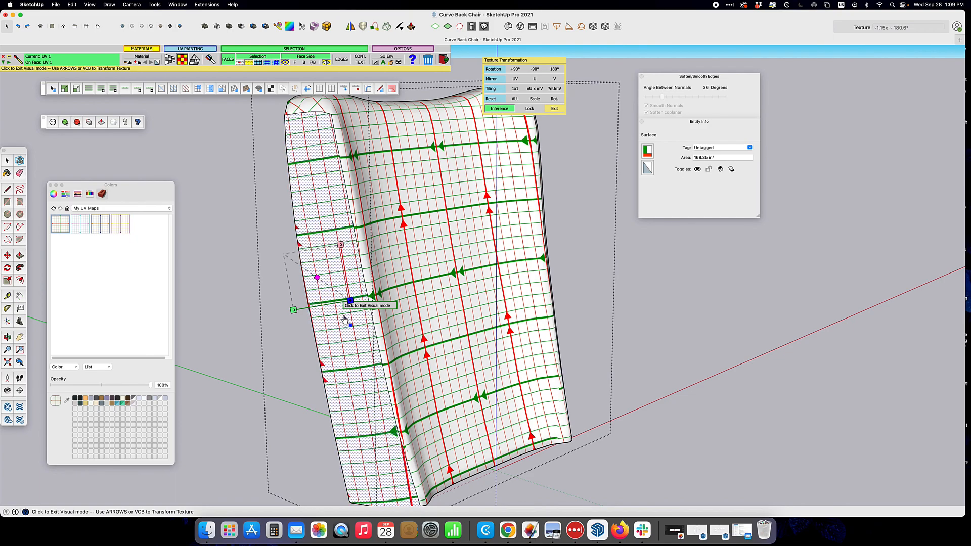
key("Left")
key("Left")
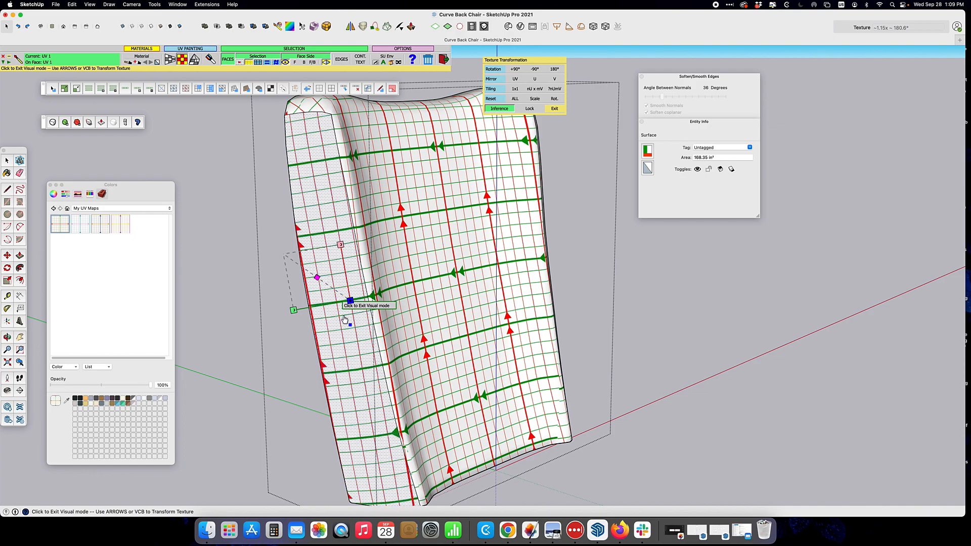
left_click(613, 320)
Step: Repaint the opposite side surface of the backrest with UV 1 using natural quad-mesh mapping
middle_click_drag(614, 321, 189, 353)
left_click(564, 297)
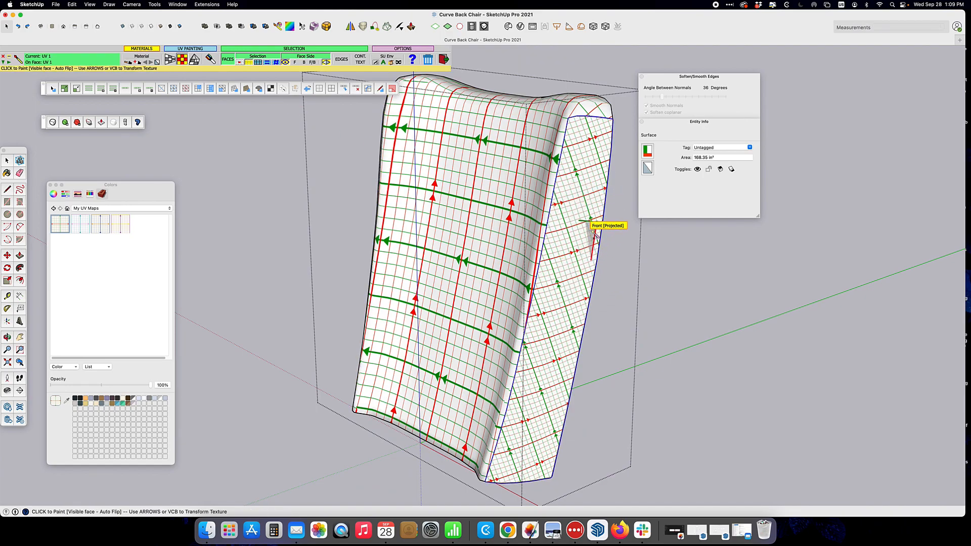
left_click(556, 318)
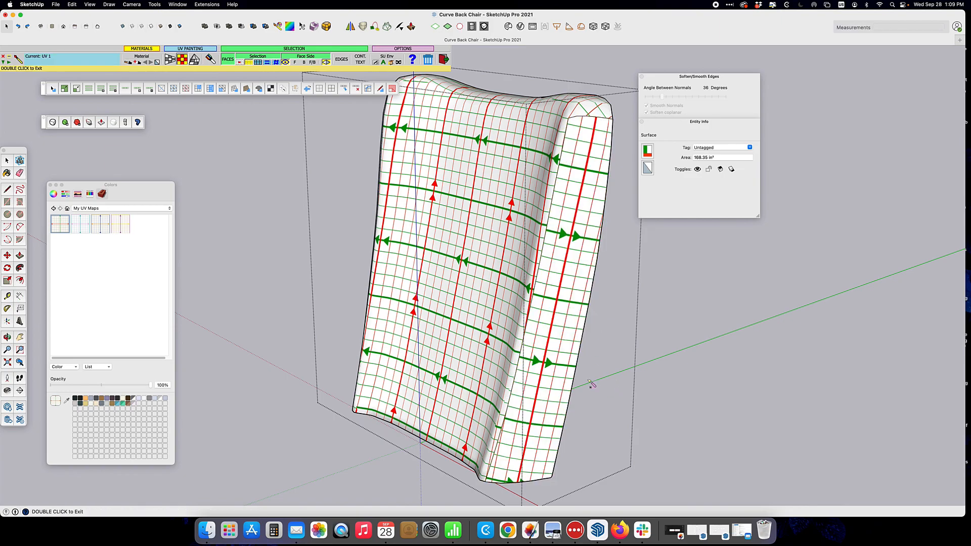
Step: Nudge the UV 1 texture on the backrest's opposite side until its green lines meet those of the front
key("Right")
key("Right")
key("Left")
key("Left")
key("Left")
key("Up")
key("Up")
key("Up")
key("Up")
key("Up")
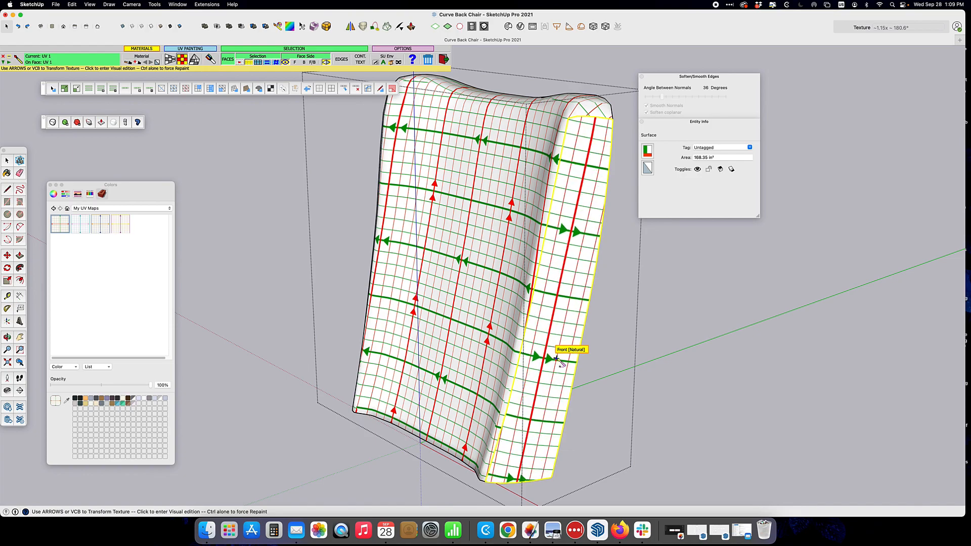
key("Up")
key("Up")
key("Up")
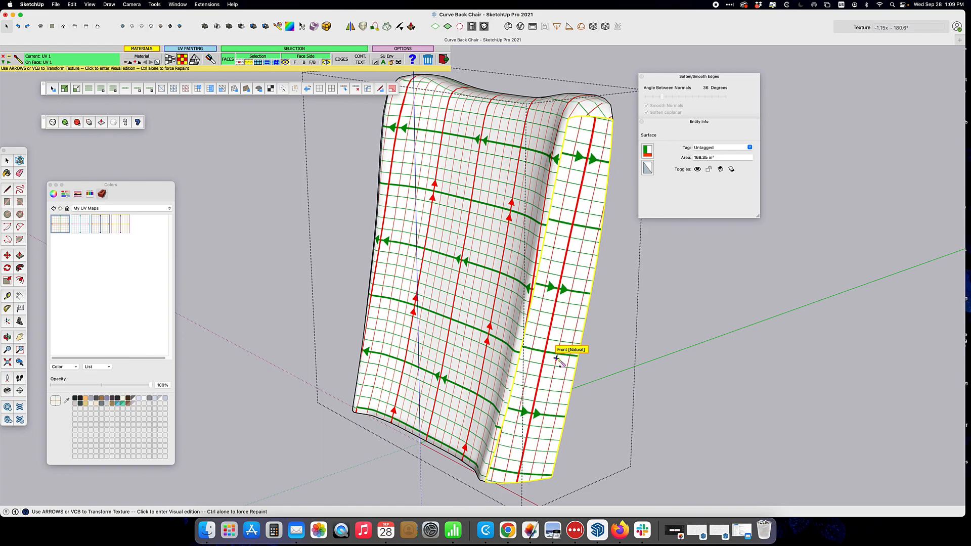
Step: Mirror the side texture along U and V in visual edition so its arrows follow the front's direction, nudging it along the horizontal axis
left_click(585, 244)
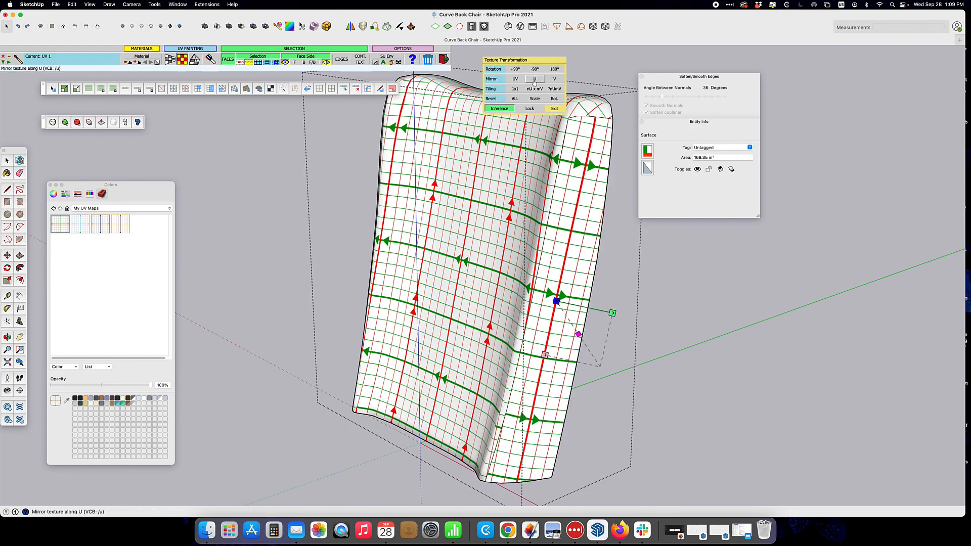
left_click(554, 80)
left_click(554, 79)
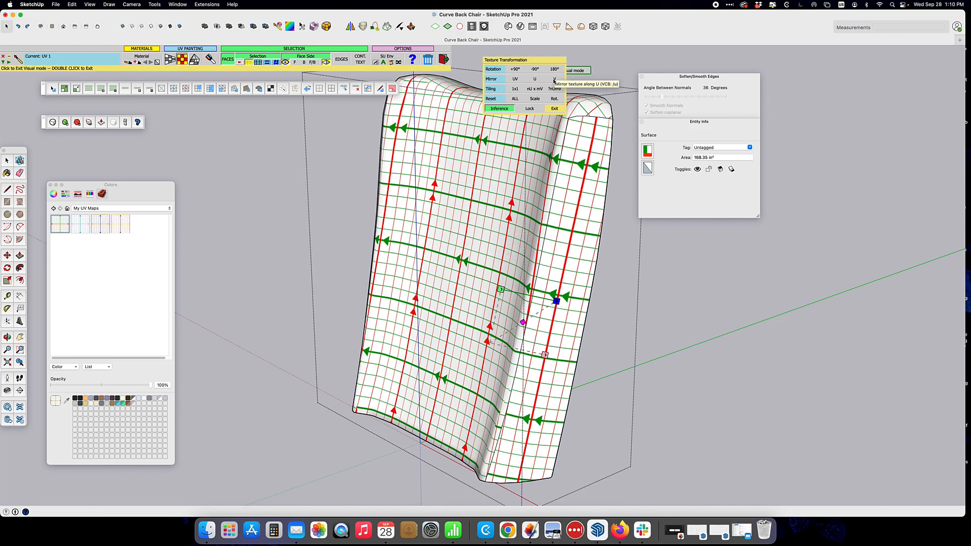
key("Left")
key("Left")
key("Left")
key("Left")
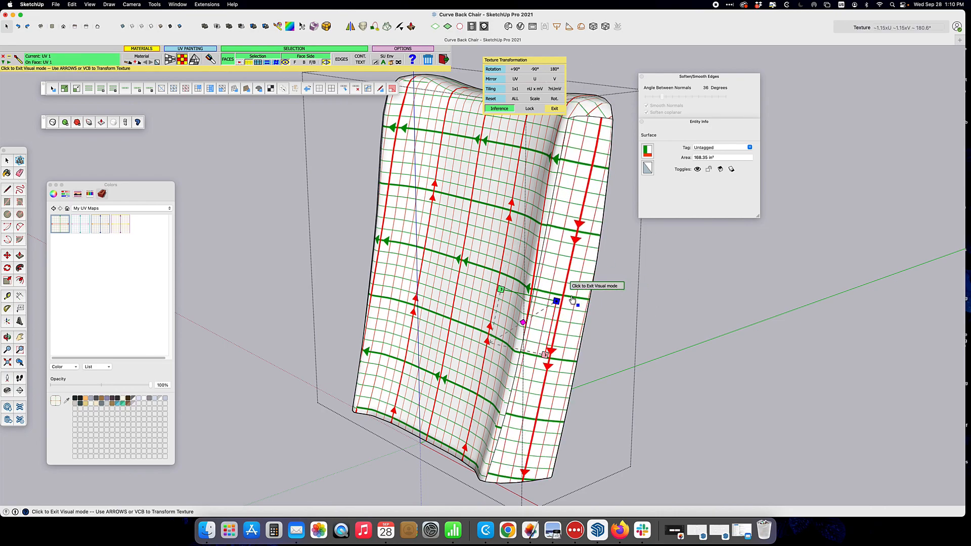
left_click(554, 79)
Step: Nudge the side texture until its red line runs near the front seam with the green lines continuous, and finish the visual edition
key("Up")
key("Up")
key("Up")
key("Up")
key("Up")
key("Up")
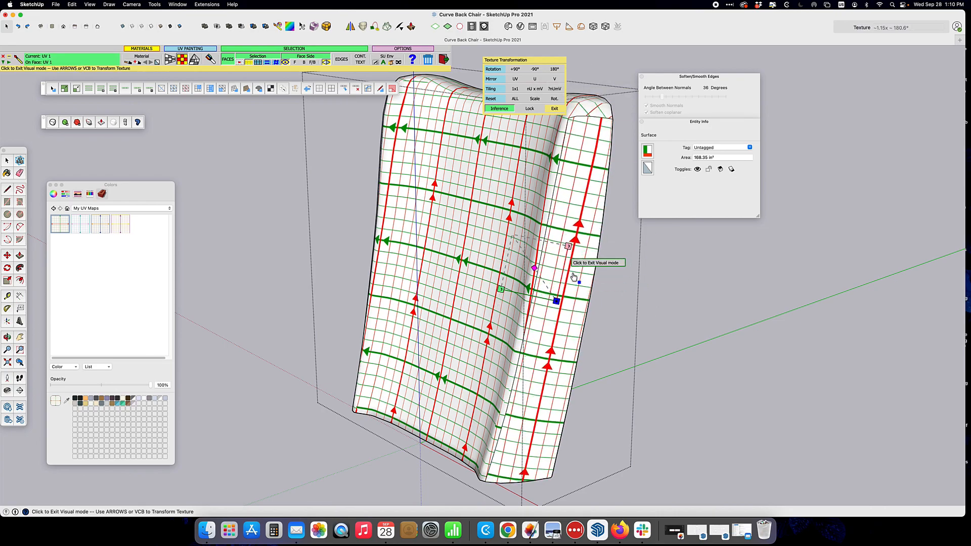
key("Right")
key("Right")
key("Left")
key("Left")
key("Left")
key("Left")
key("Left")
key("Left")
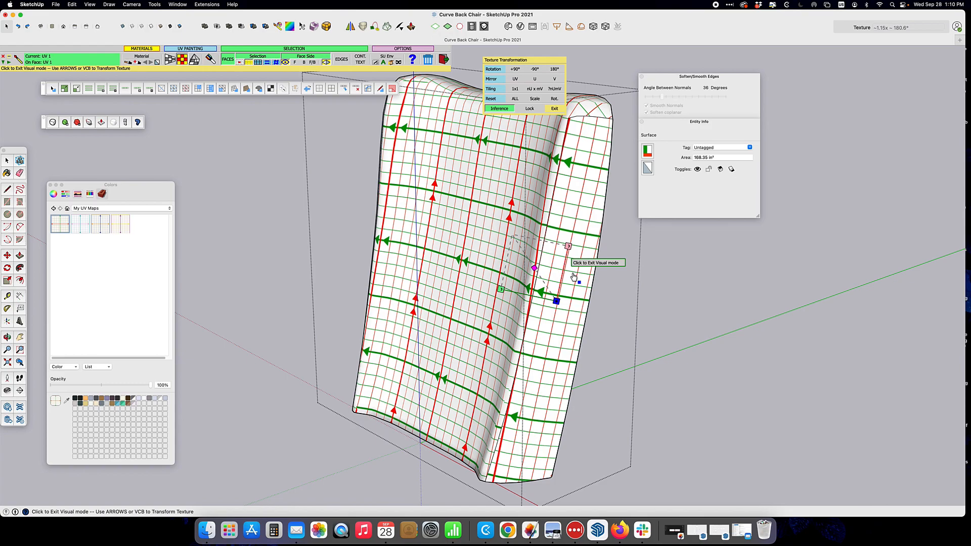
left_click(7, 161)
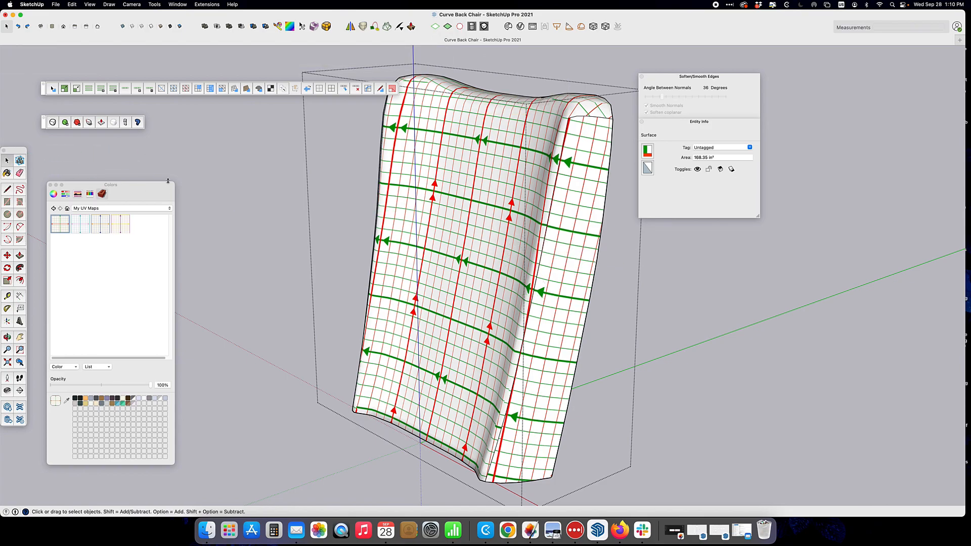
Step: Leave the backrest group and shift the seat's texture slightly sideways with ThruPaint to line up its red lines with the backrest
left_click(211, 210)
middle_click_drag(213, 196, 488, 219)
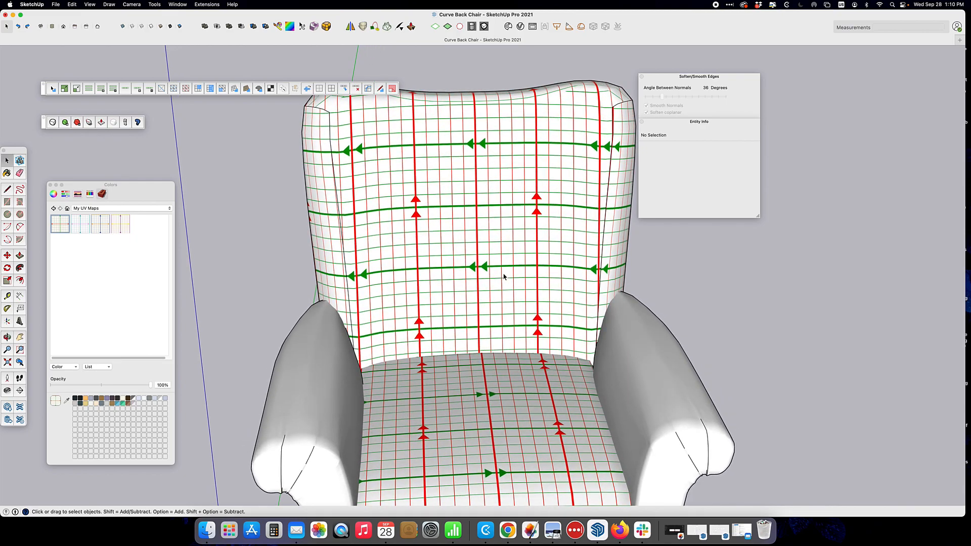
left_click(508, 399)
left_click(278, 27)
left_click(526, 447)
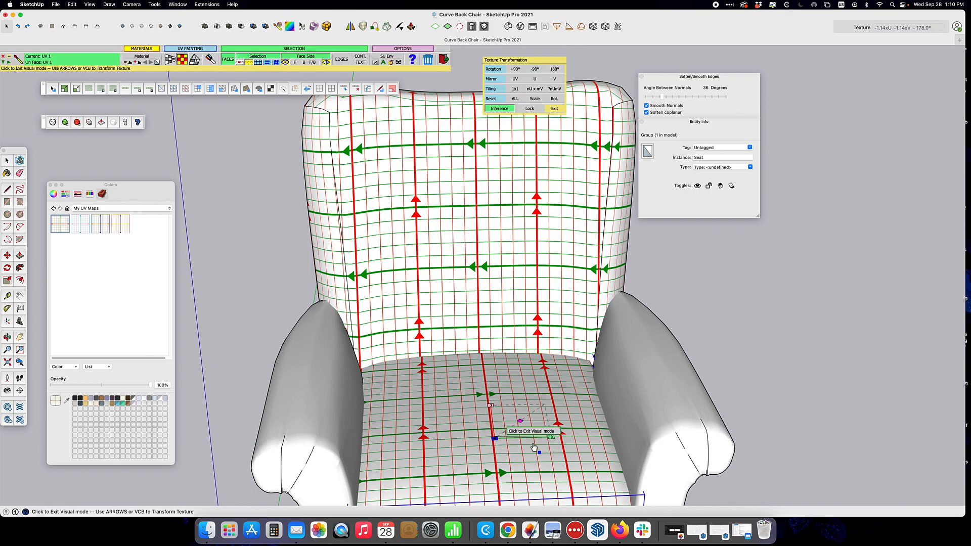
key("Left")
key("Left")
key("Left")
key("Left")
key("Left")
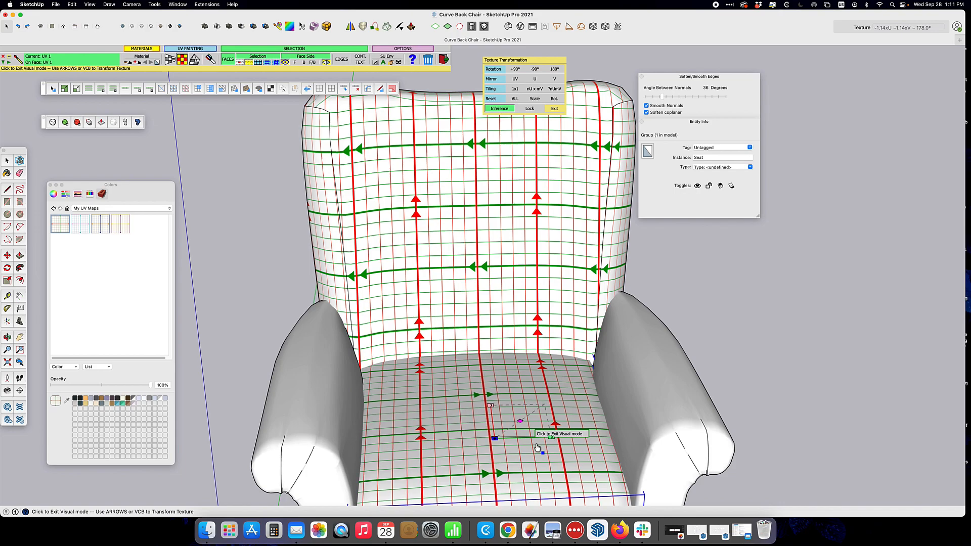
left_click(7, 161)
Step: Examine the grid alignment across the chair's seat, backrest and sides from several angles
scroll(774, 287, "down", 3)
middle_click_drag(810, 364, 576, 315)
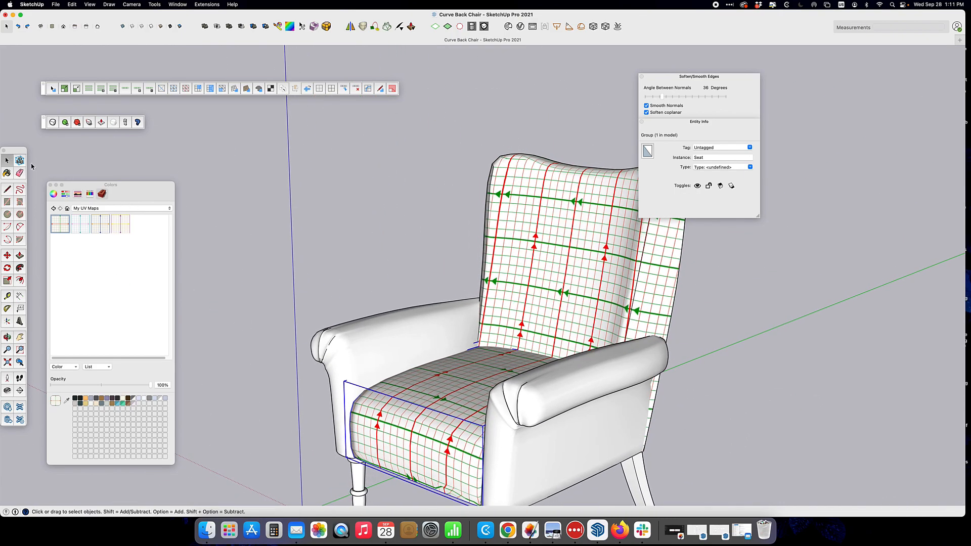
left_click(3, 161)
left_click(303, 228)
middle_click_drag(351, 271, 515, 338)
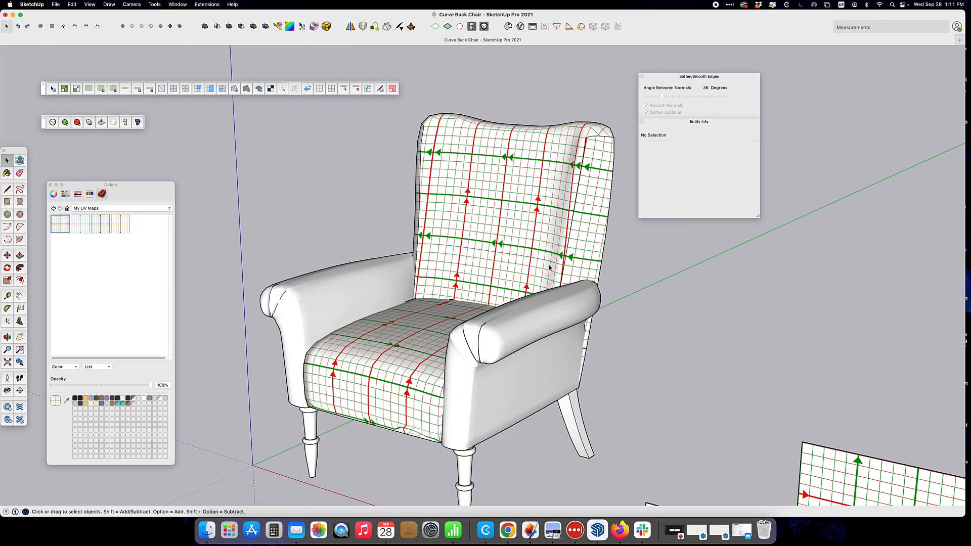
middle_click_drag(478, 254, 672, 253)
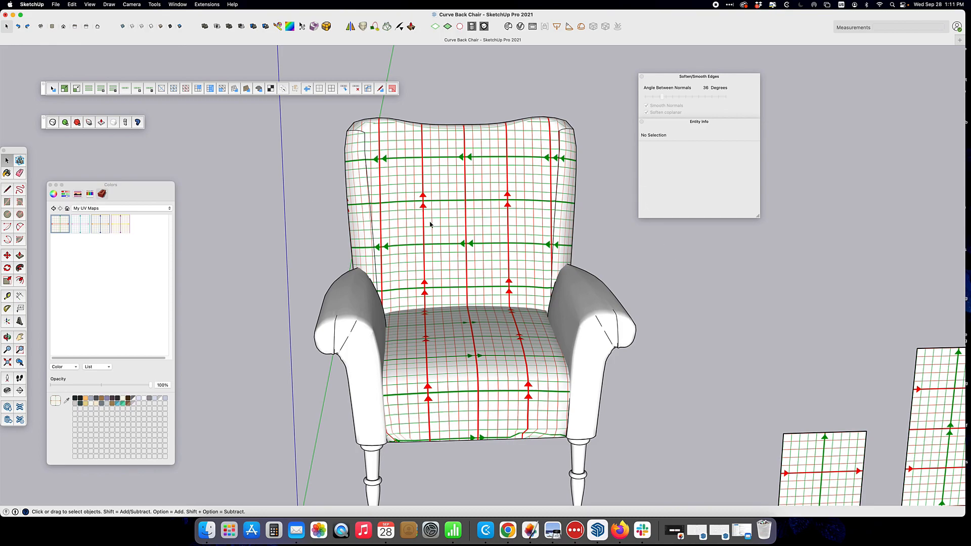
middle_click_drag(763, 305, 681, 330)
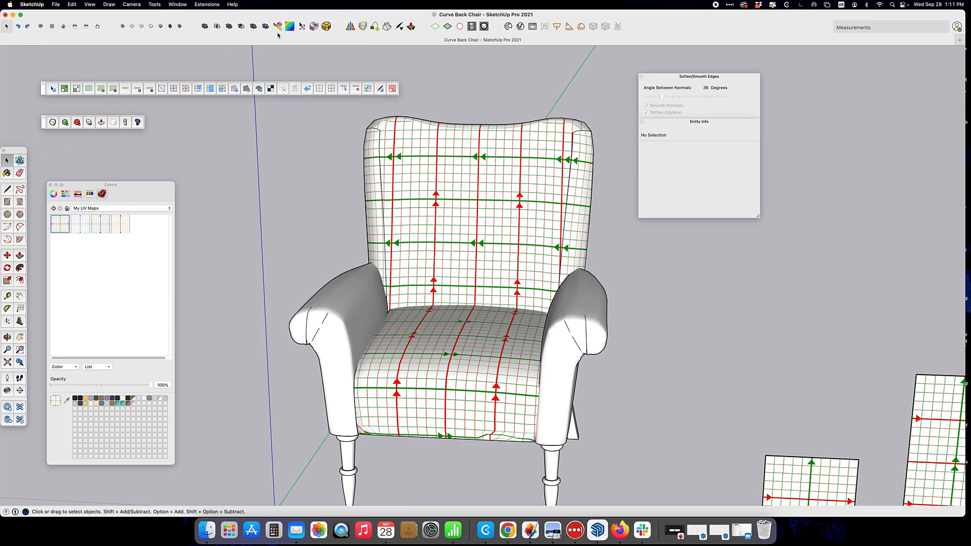
left_click(278, 26)
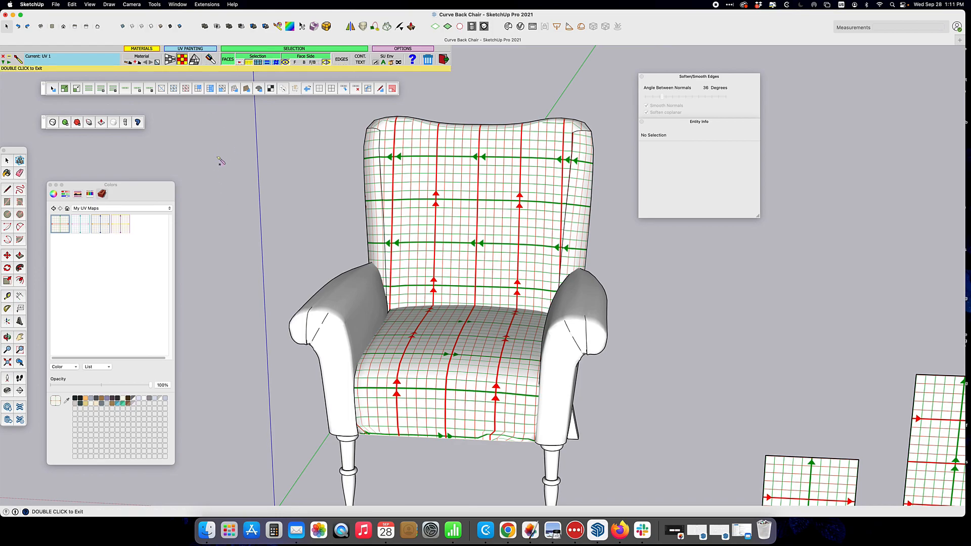
left_click(7, 162)
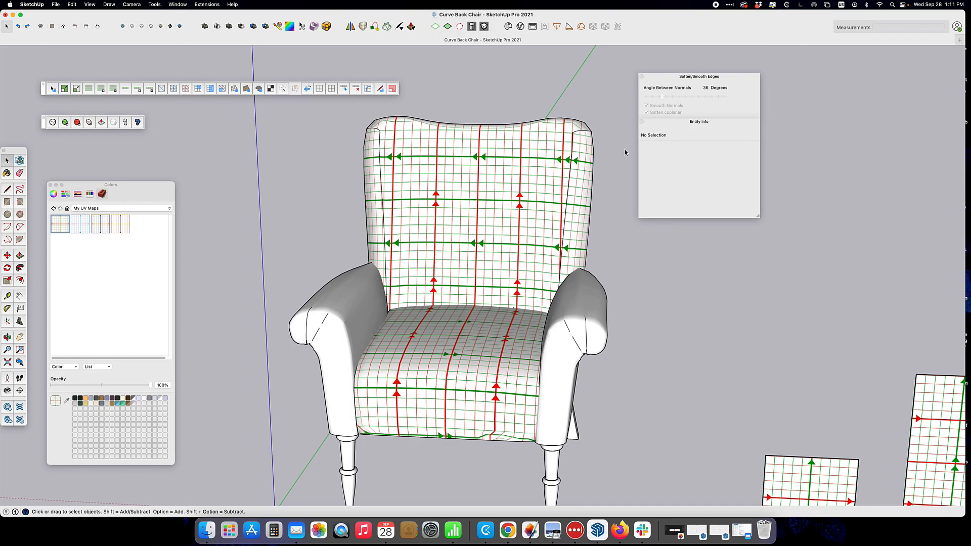
Step: Open the backrest group and apply the beige and navy patterned fabric from My Fabrics to its front surface
left_click(509, 167)
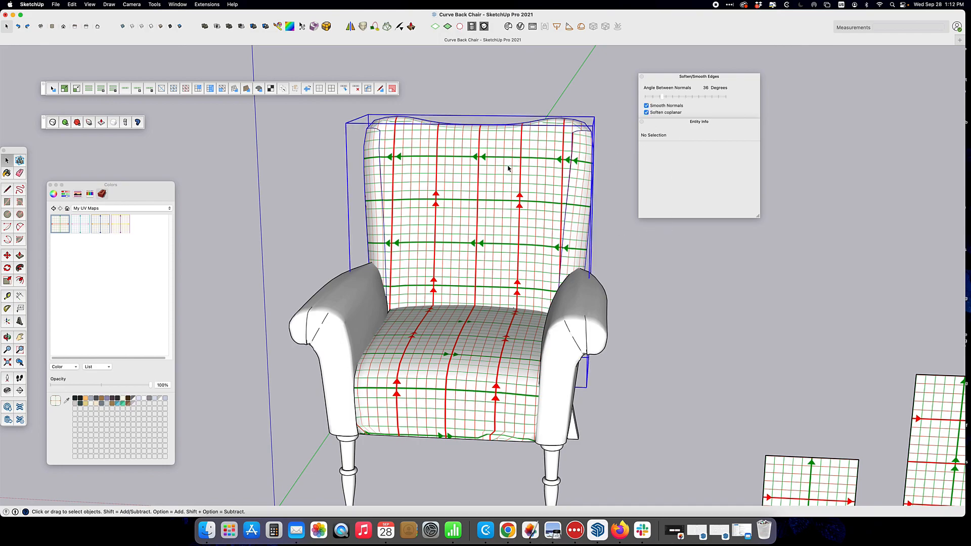
double_click(468, 185)
left_click(468, 185)
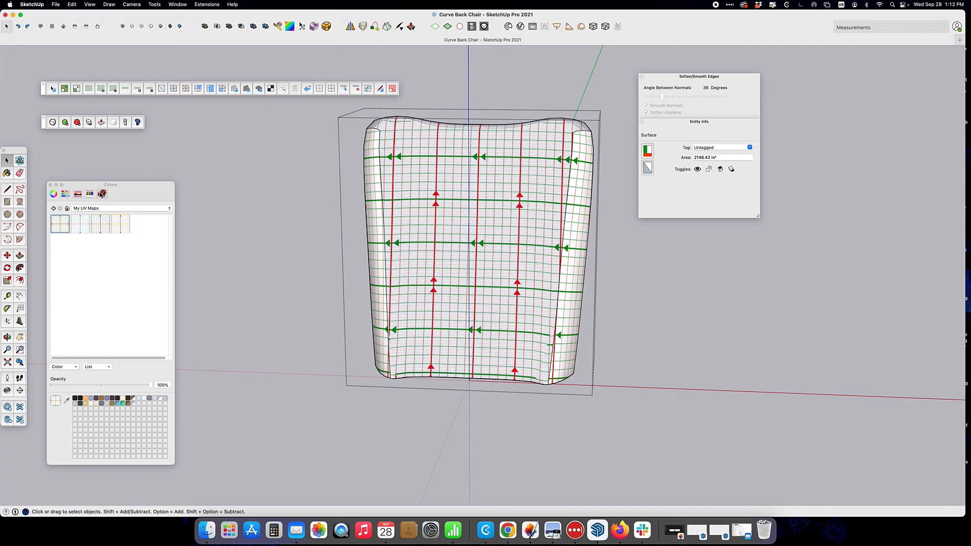
left_click(67, 208)
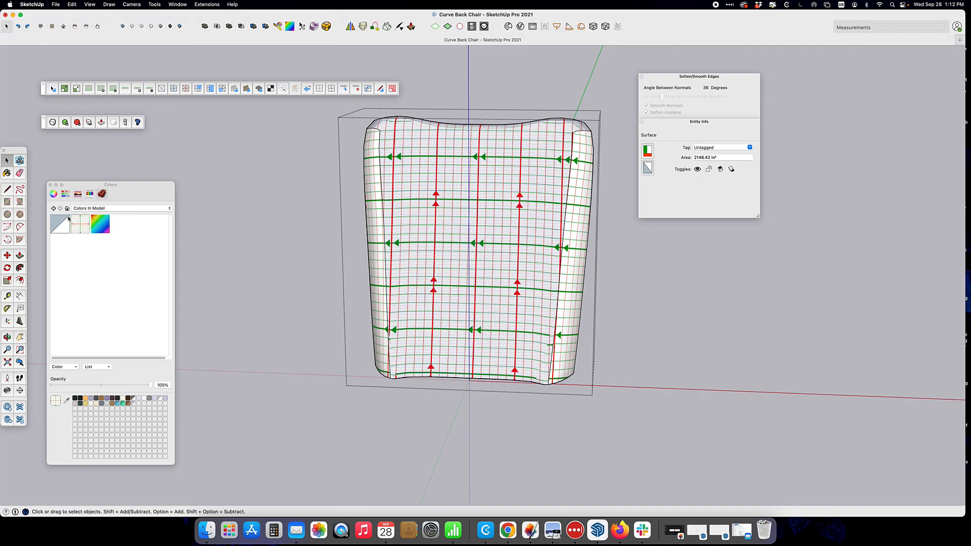
left_click(98, 208)
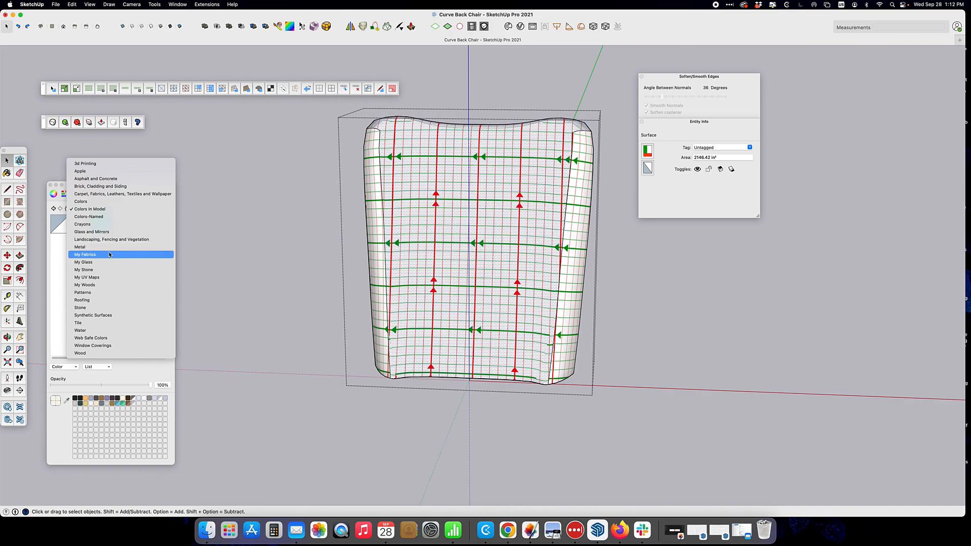
left_click(110, 255)
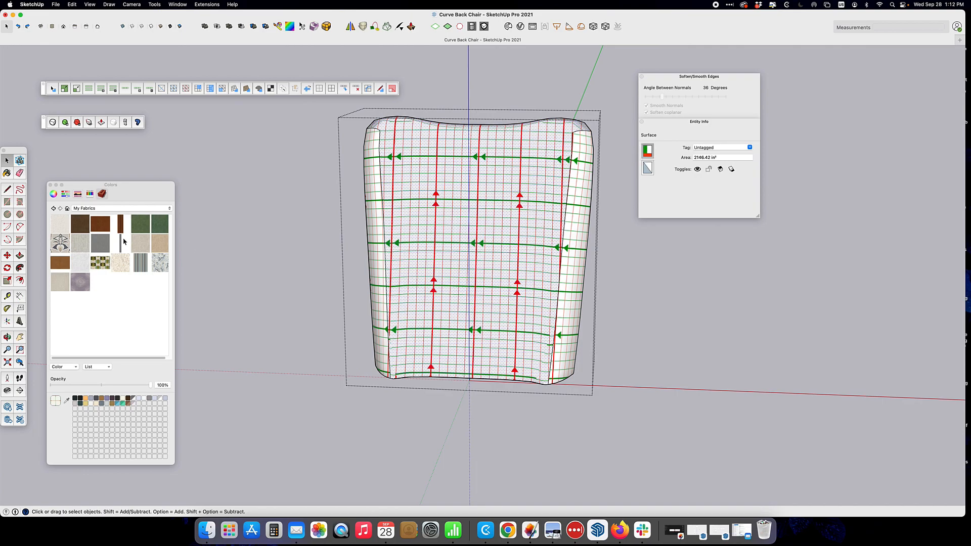
left_click(57, 245)
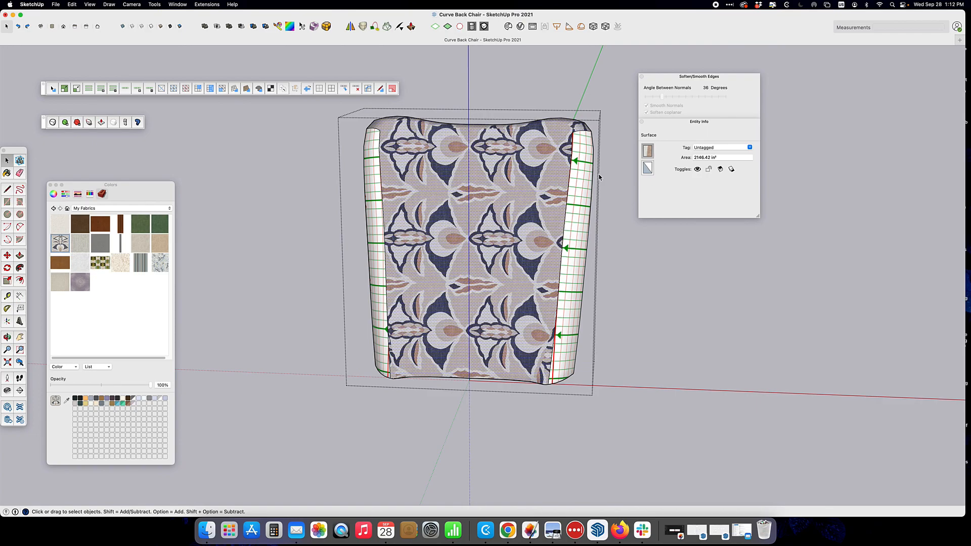
Step: Apply the same patterned fabric to both side surfaces of the backrest
left_click(580, 184)
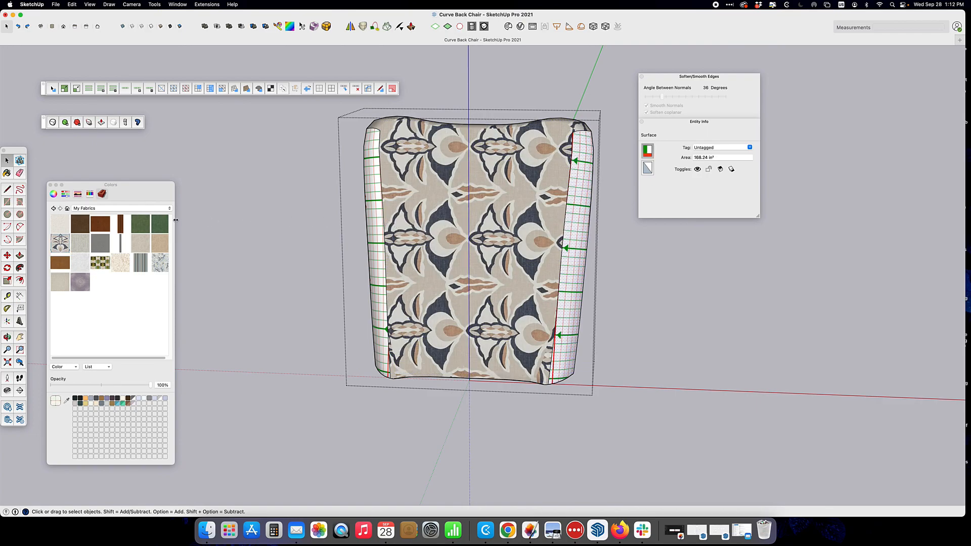
left_click(59, 243)
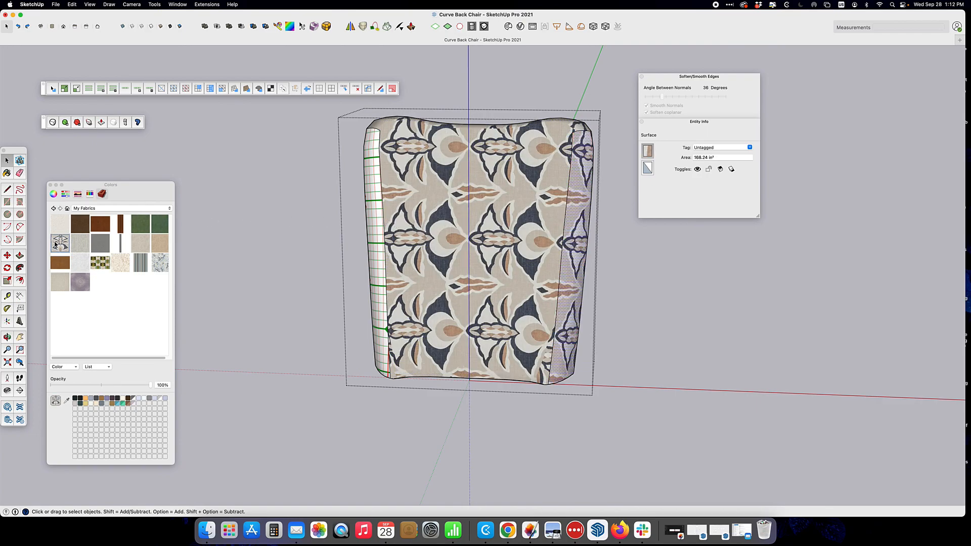
left_click(374, 241)
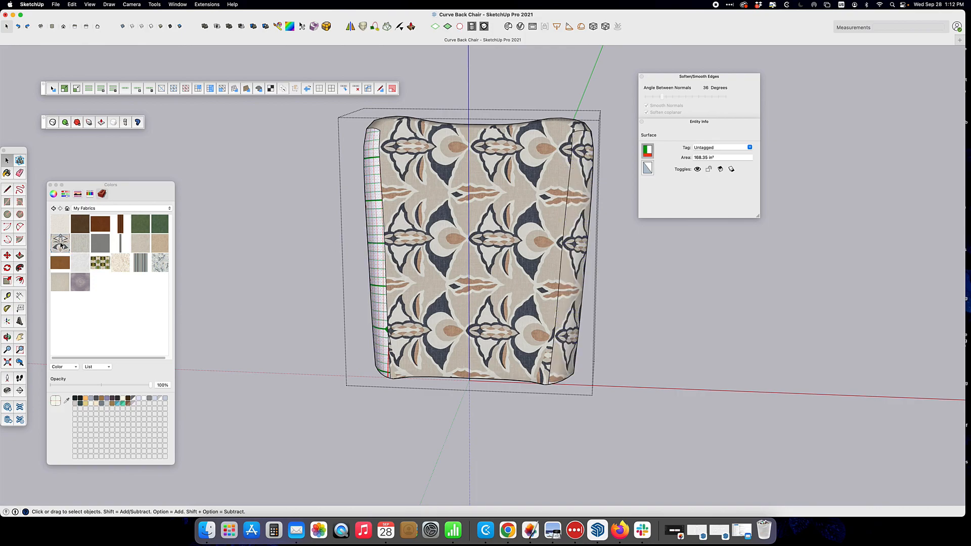
left_click(59, 243)
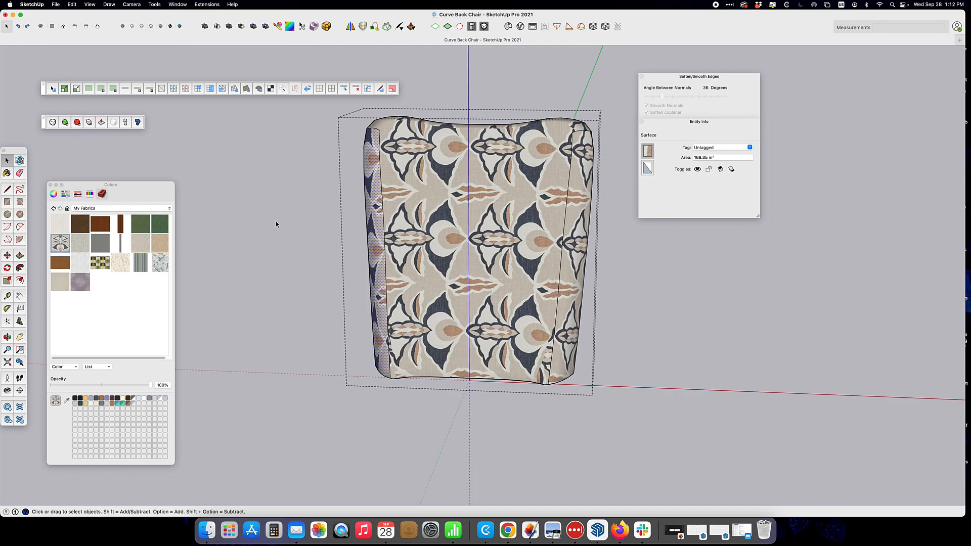
Step: Undo the fabric applied to the backrest's front and sides, and leave the backrest group
key("super+z")
key("super+z")
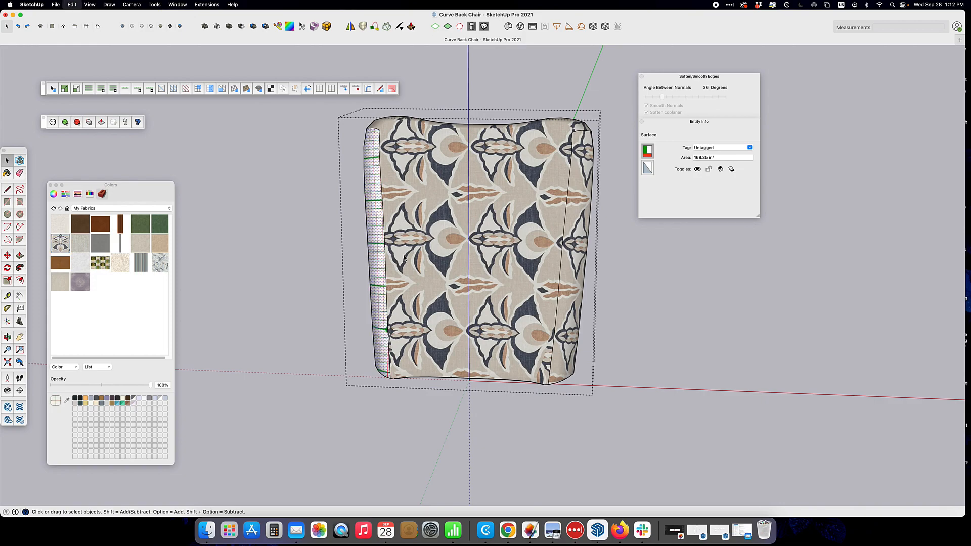
key("super+z")
key("b")
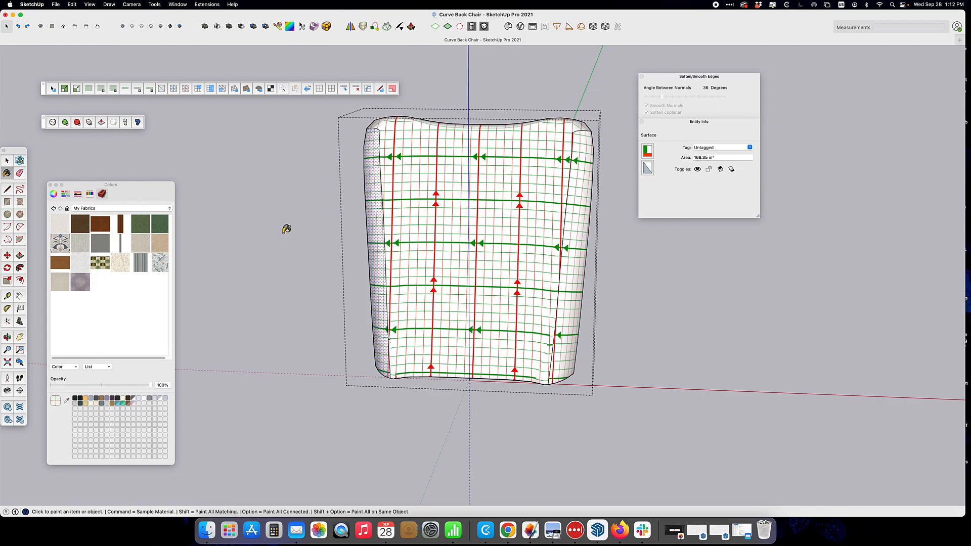
left_click(7, 160)
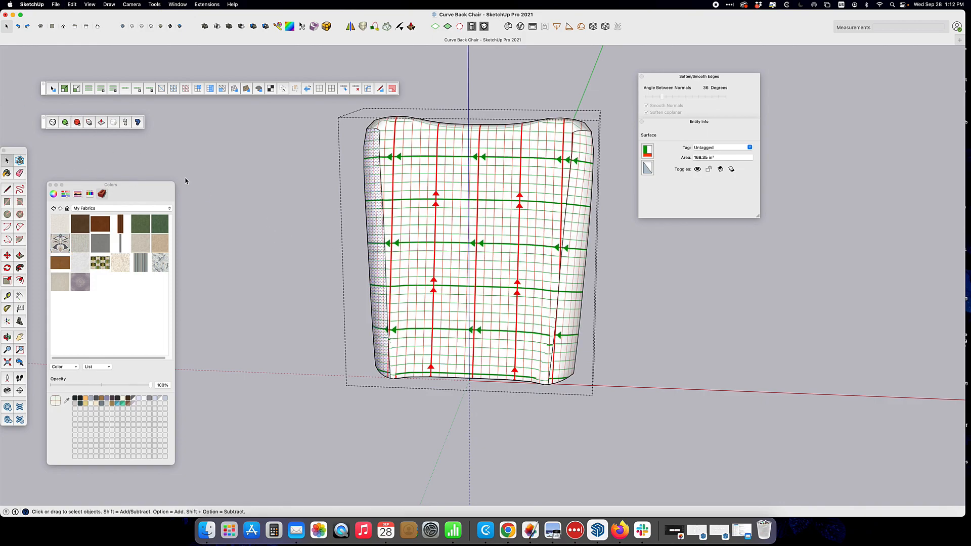
left_click(261, 190)
middle_click_drag(290, 182, 282, 191)
Step: Search the available commands for the material replacement tool and start Material Replacer
left_click(90, 4)
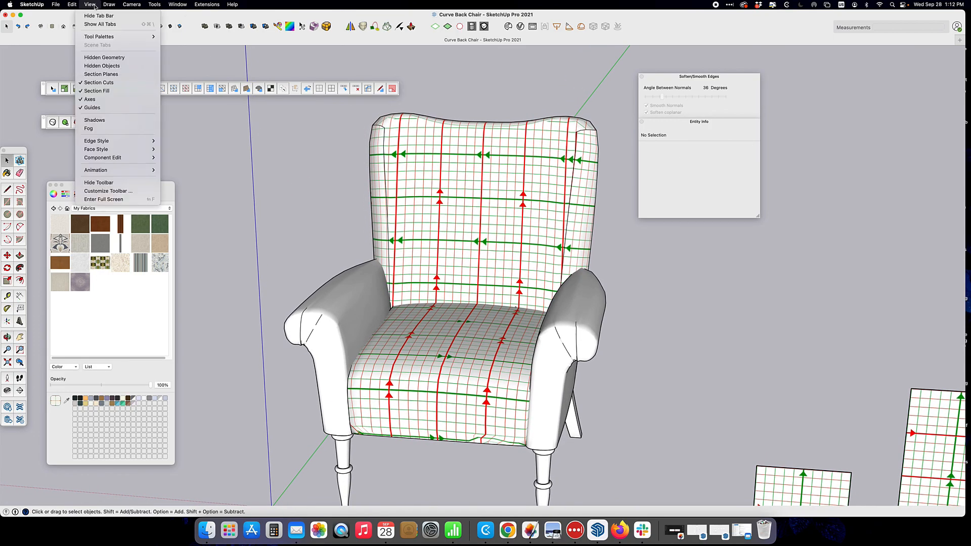
mouse_move(98, 38)
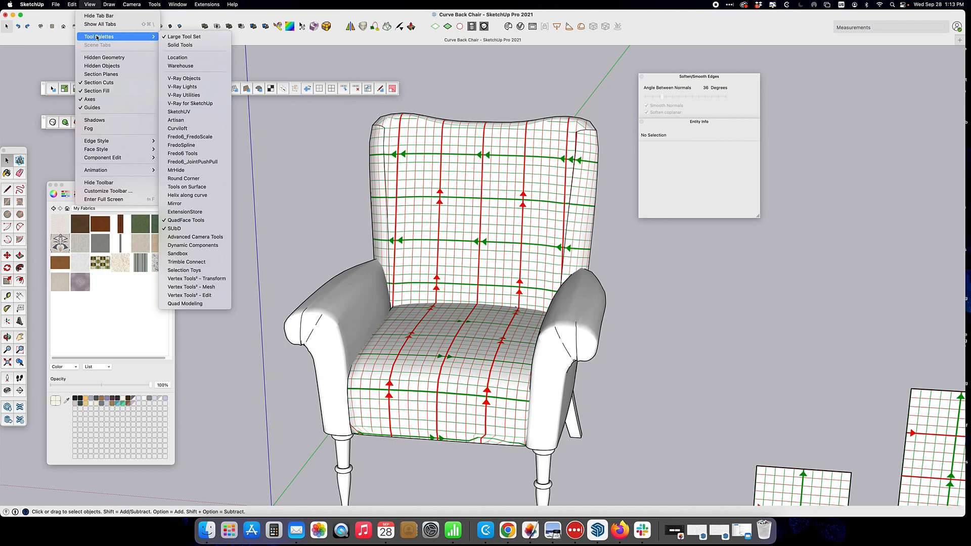
left_click(236, 6)
left_click(237, 6)
type("materia")
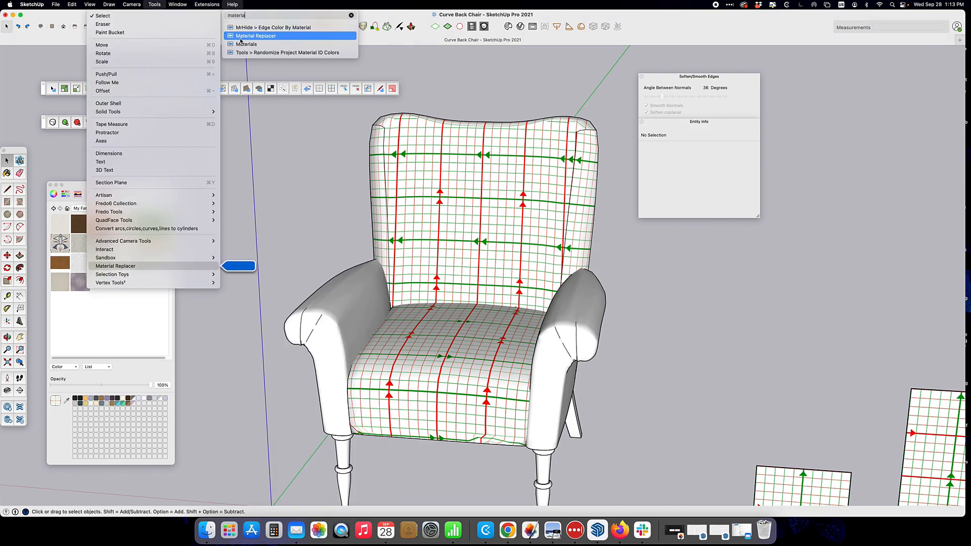
left_click(193, 99)
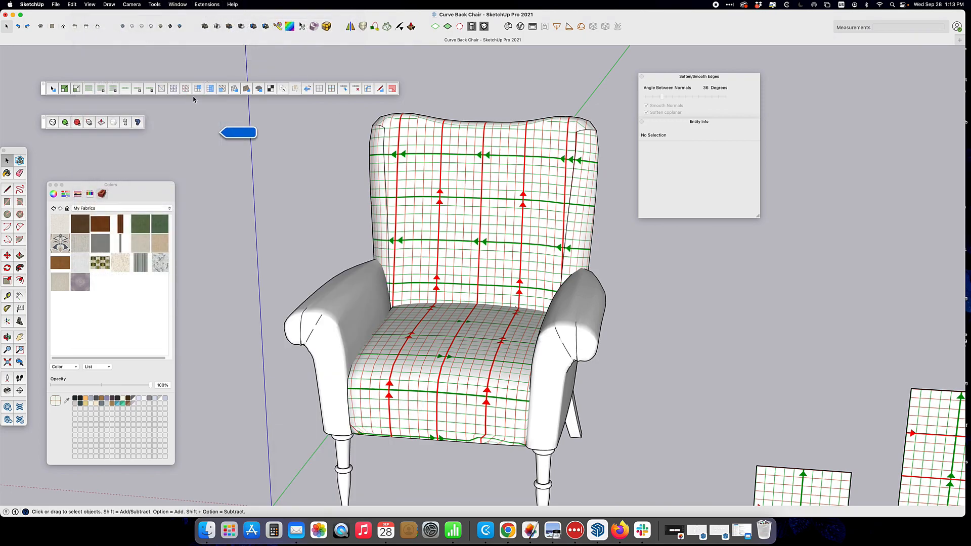
left_click(232, 4)
mouse_move(258, 36)
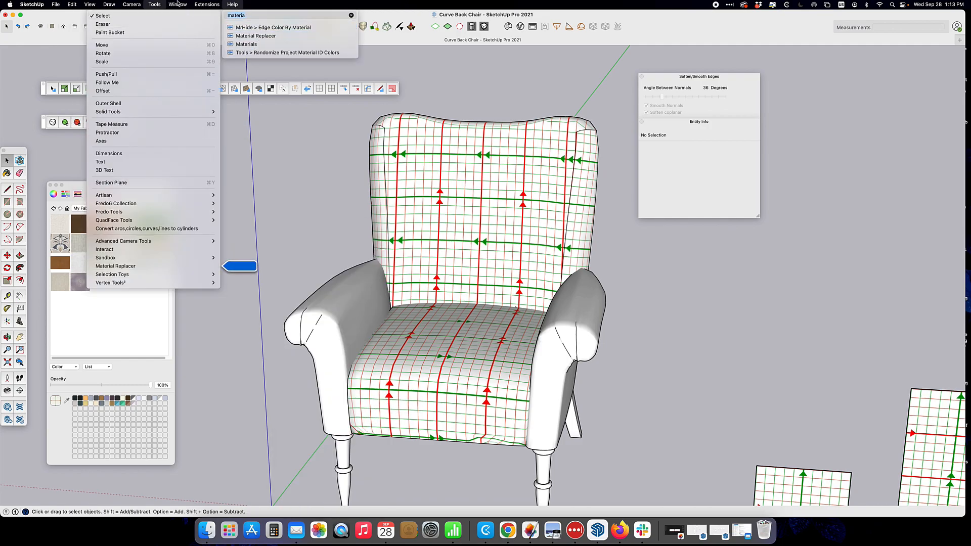
mouse_move(154, 5)
left_click(170, 266)
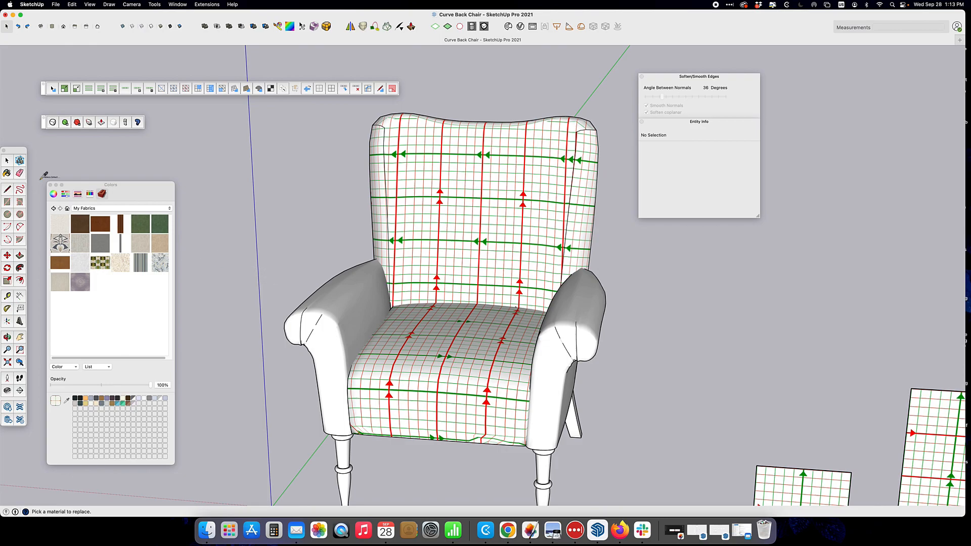
left_click(7, 160)
Step: Apply the beige and navy patterned fabric from My Fabrics to the small sample rectangle beside the chair
scroll(276, 210, "down", 3)
middle_click_drag(349, 237, 302, 219, "shift")
left_click(60, 243)
left_click(603, 392)
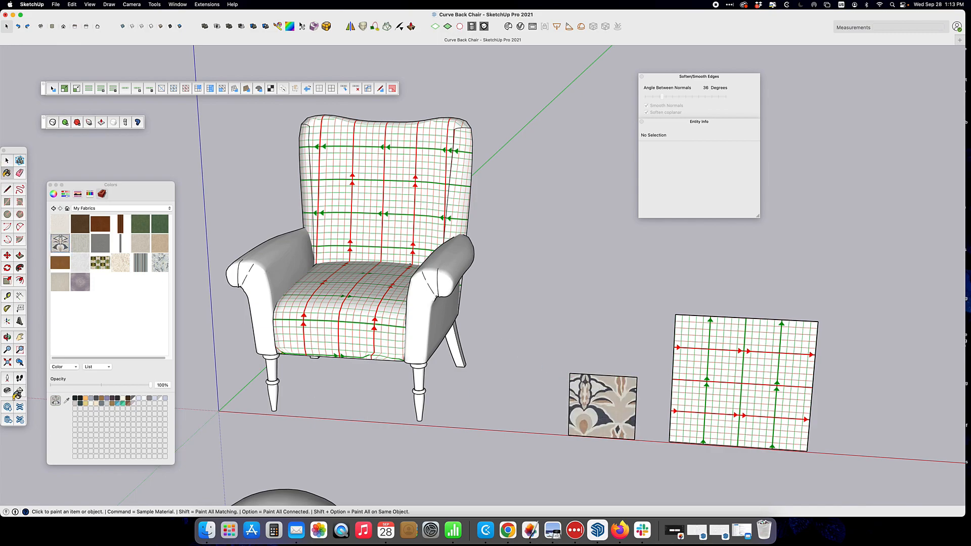
left_click(7, 161)
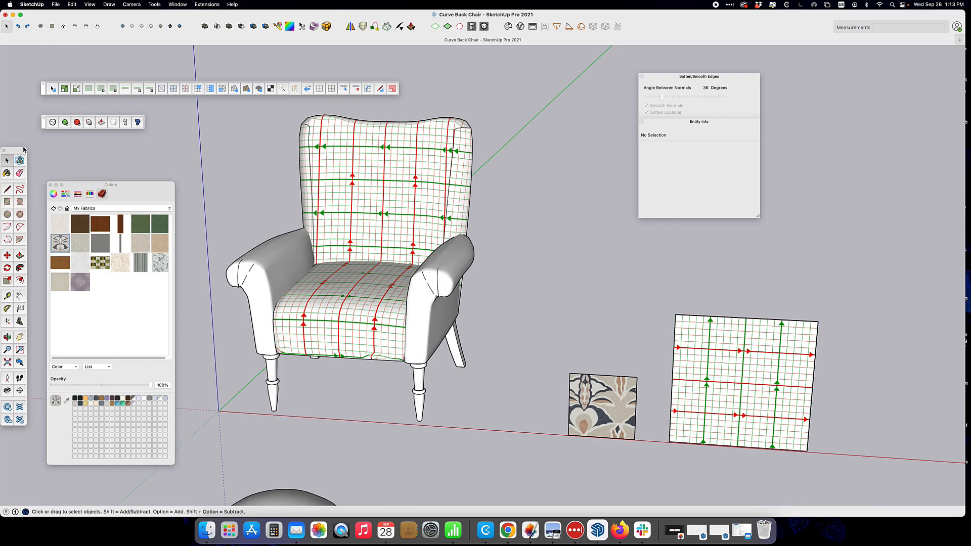
Step: Replace the UV grid material with the sample rectangle's fabric using Material Replacer, inspect the chair, and undo the replacement
left_click(151, 6)
left_click(165, 269)
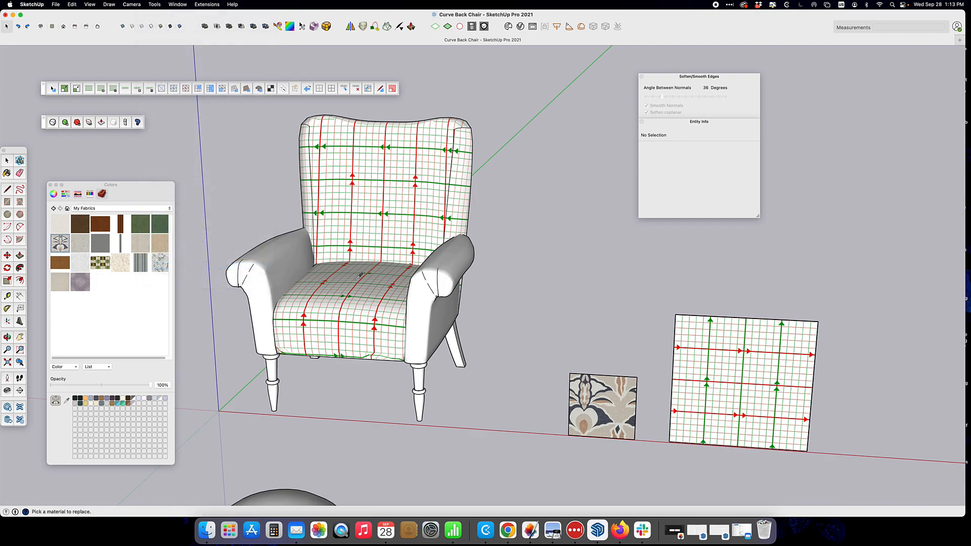
left_click(403, 181)
left_click(617, 403)
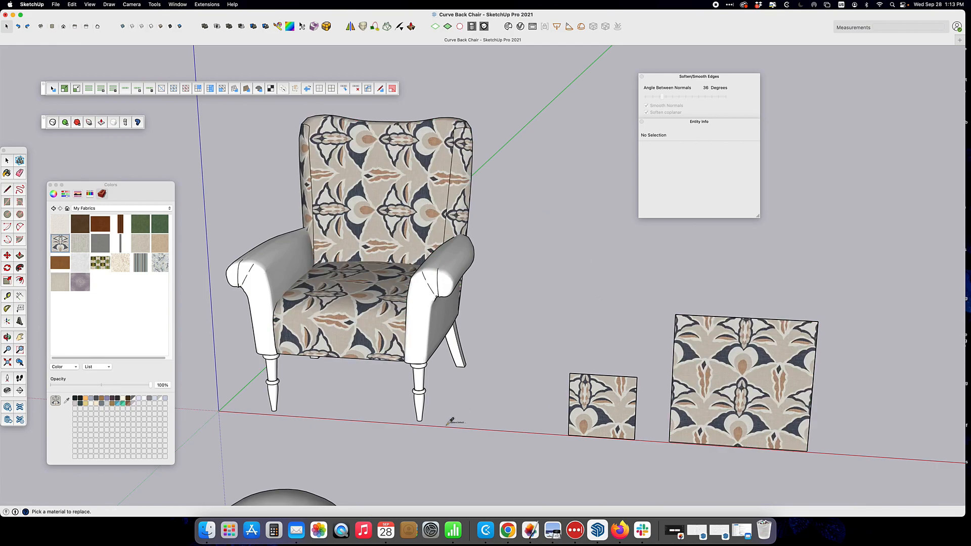
middle_click_drag(450, 414, 535, 446)
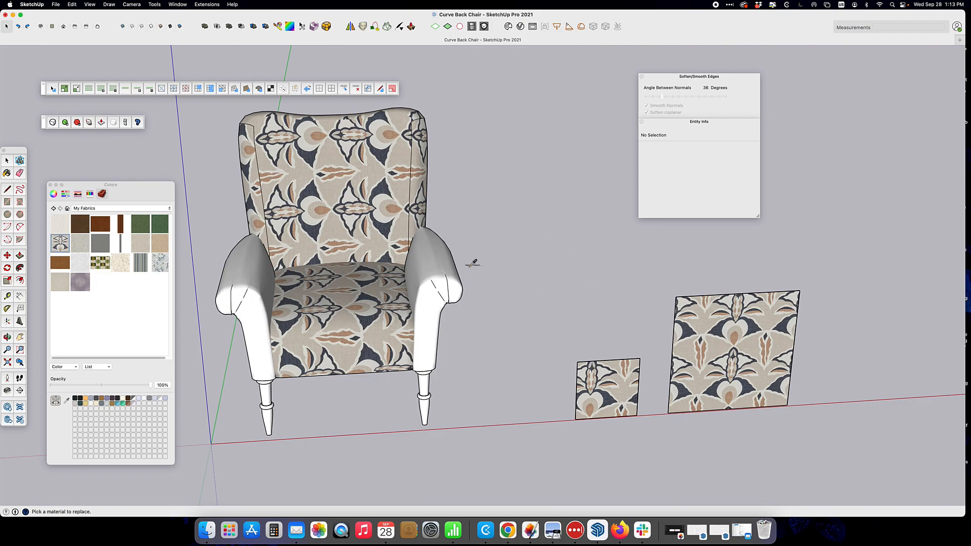
key("super+z")
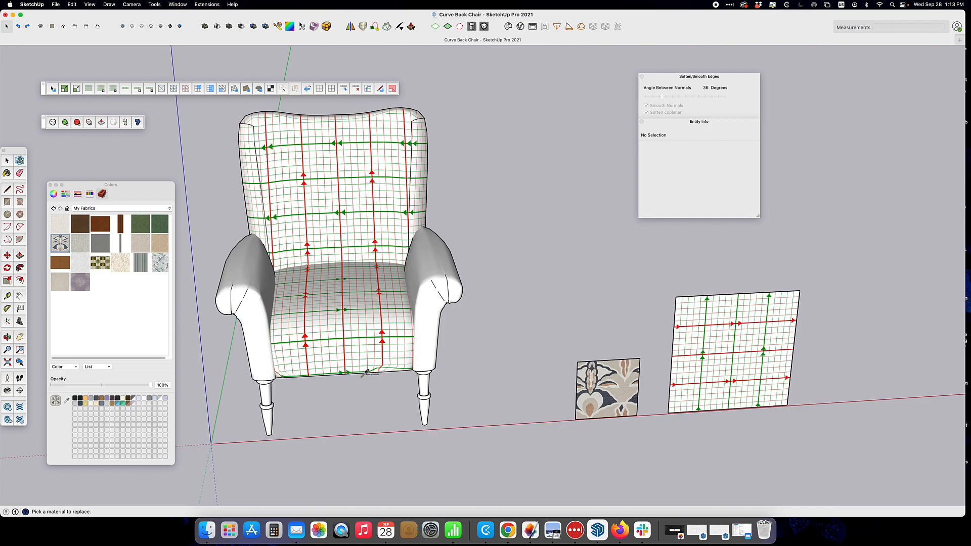
Step: Open the chair's backrest group for editing and select its front surface
left_click(7, 160)
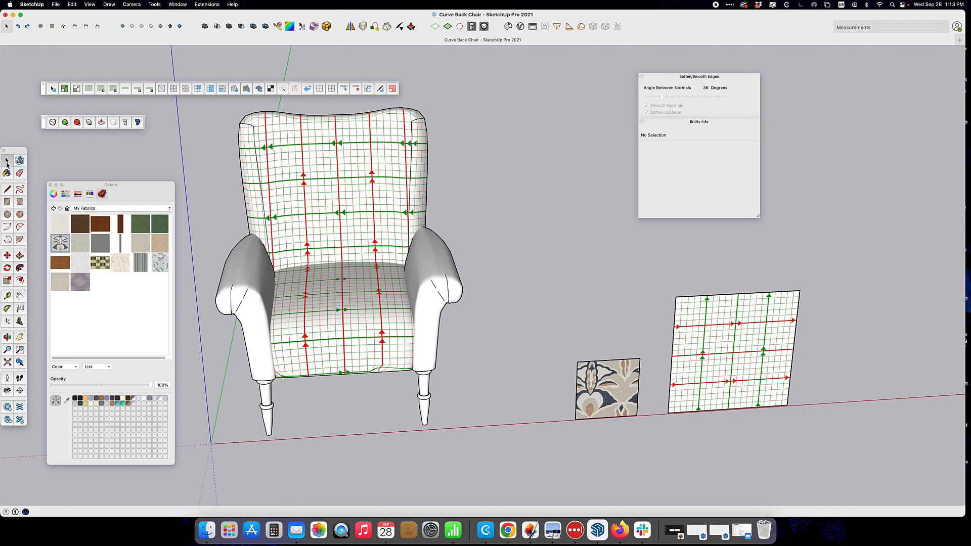
left_click(332, 188)
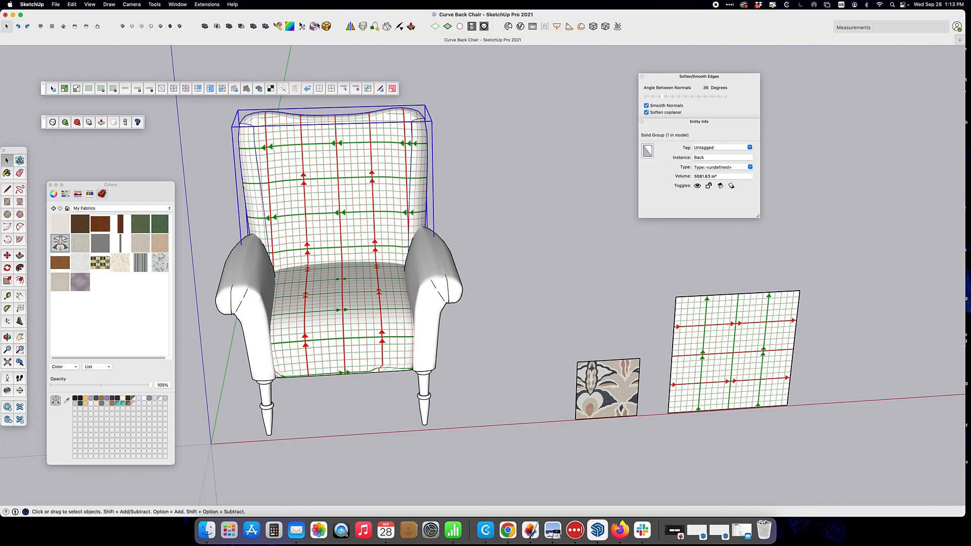
left_click(277, 26)
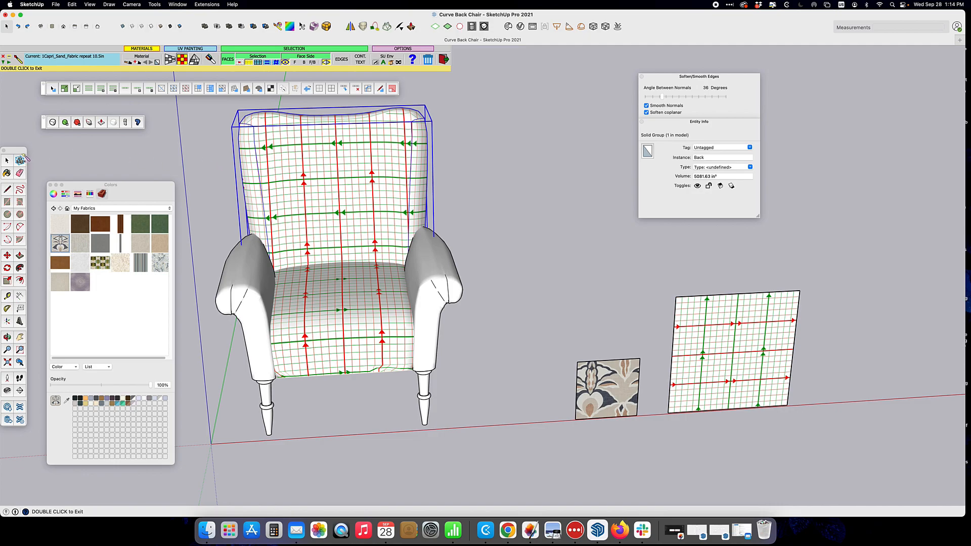
left_click(7, 160)
double_click(329, 166)
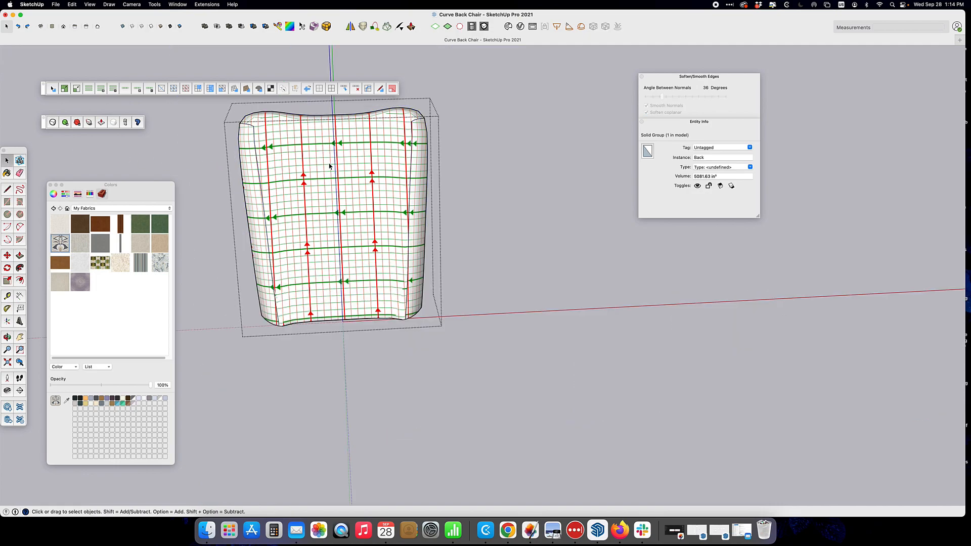
left_click(329, 165)
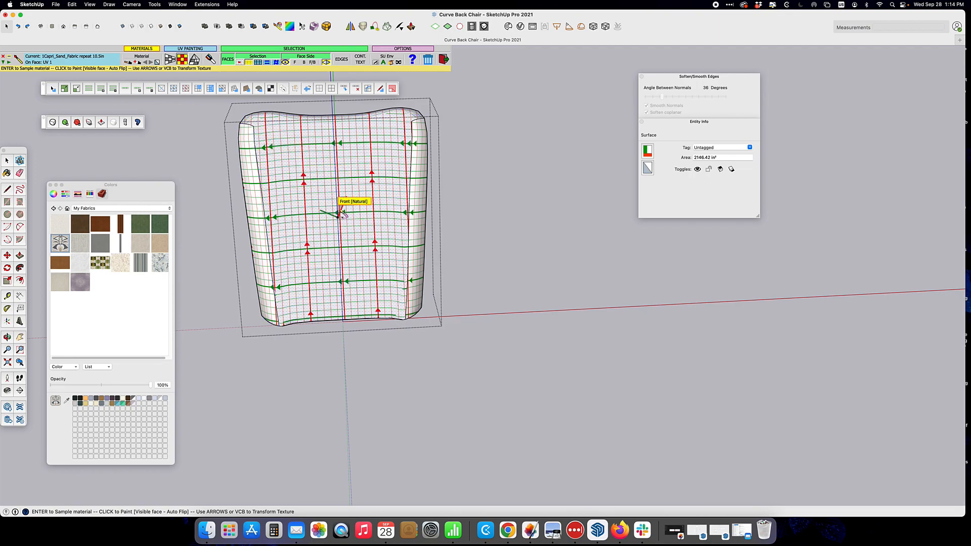
Step: Paint the backrest's front surface with the patterned fabric using ThruPaint, undo it and leave the tool
scroll(349, 202, "up", 3)
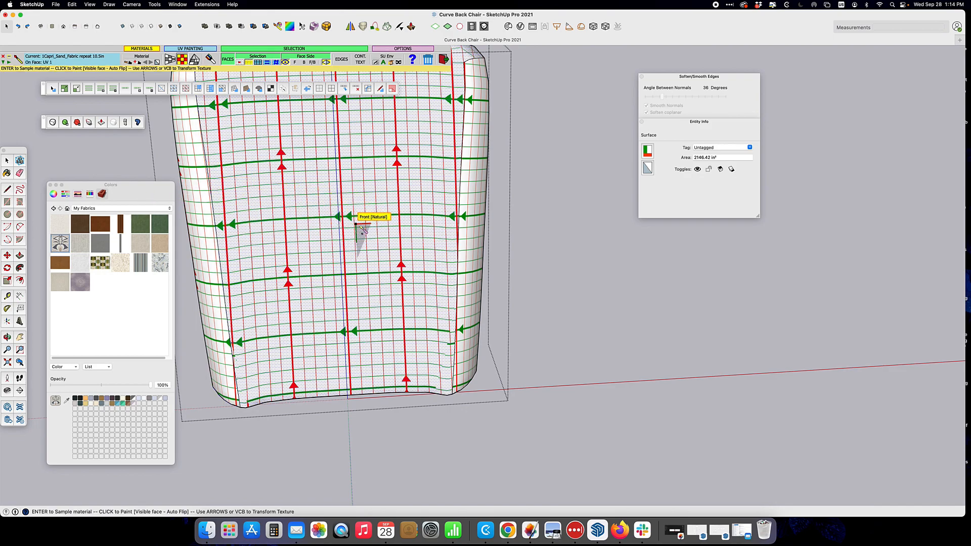
left_click(362, 230)
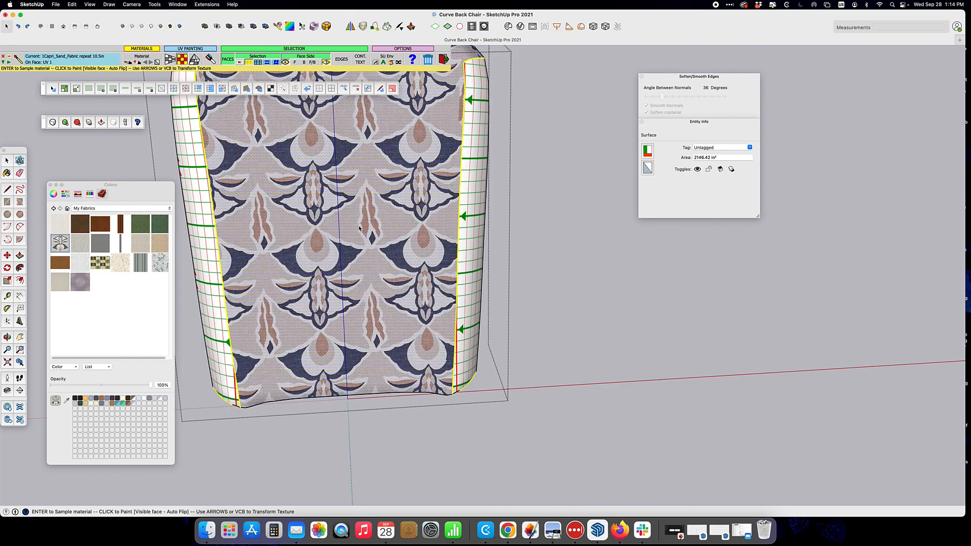
key("super+z")
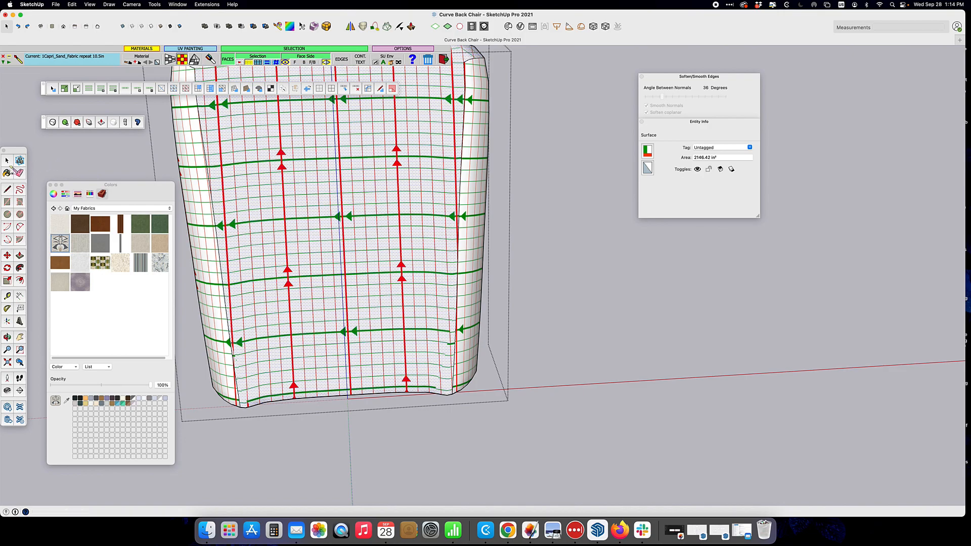
left_click(6, 161)
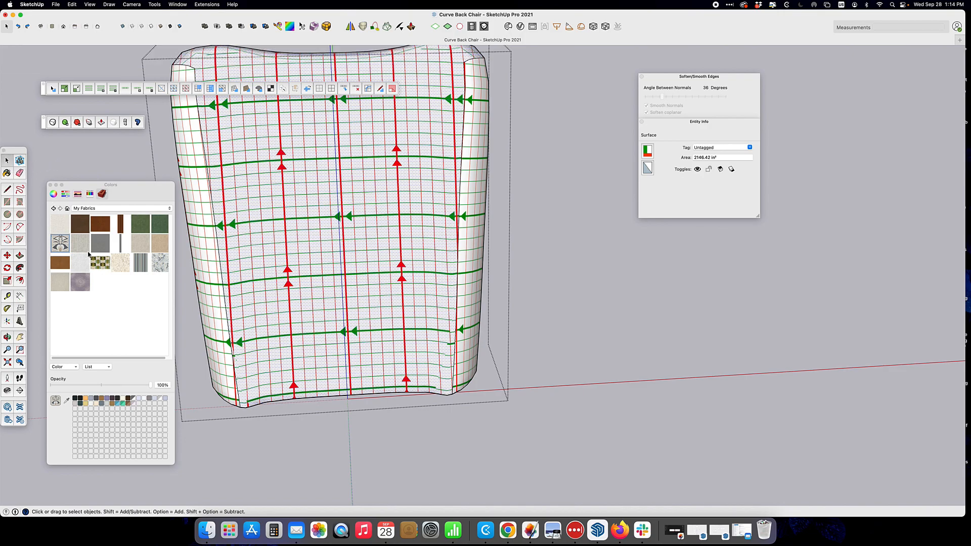
Step: Switch the material collection to Colors In Model and pick the UV grid material
left_click(68, 209)
left_click(81, 229)
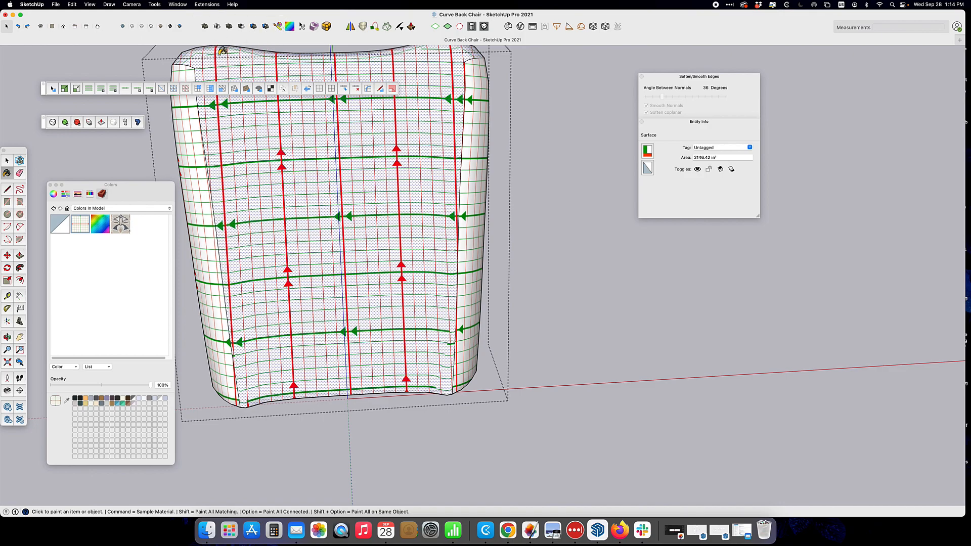
left_click(8, 160)
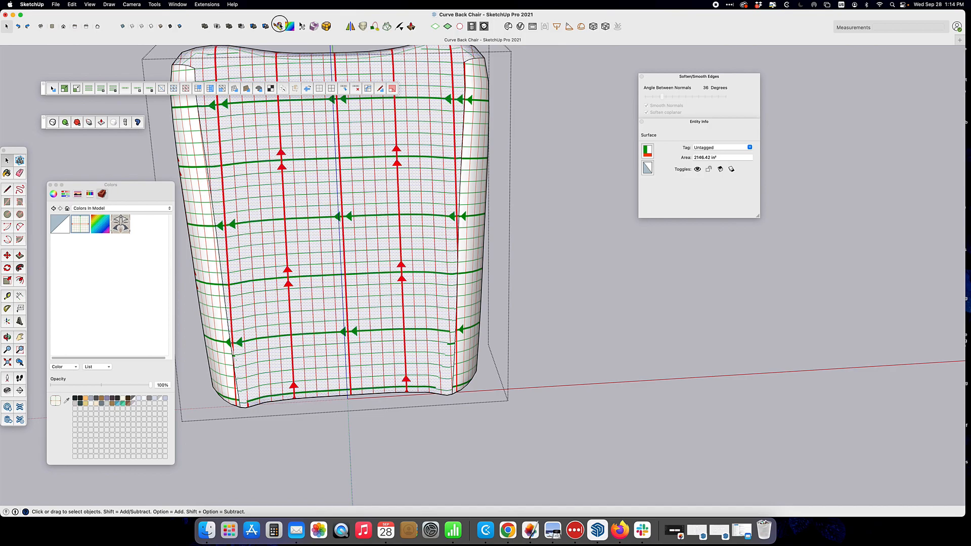
Step: Try painting the backrest's front and side surfaces with ThruPaint, and undo the painting
left_click(279, 24)
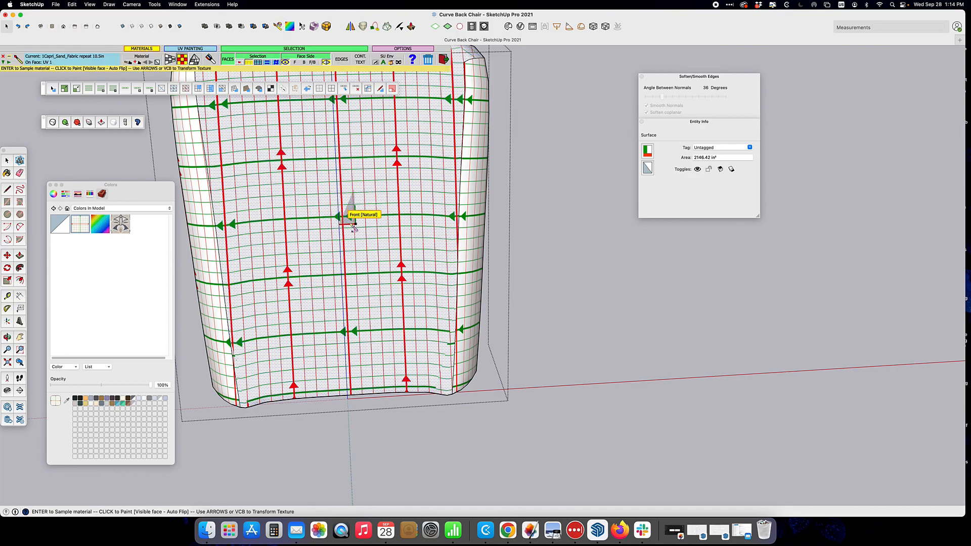
left_click(349, 224)
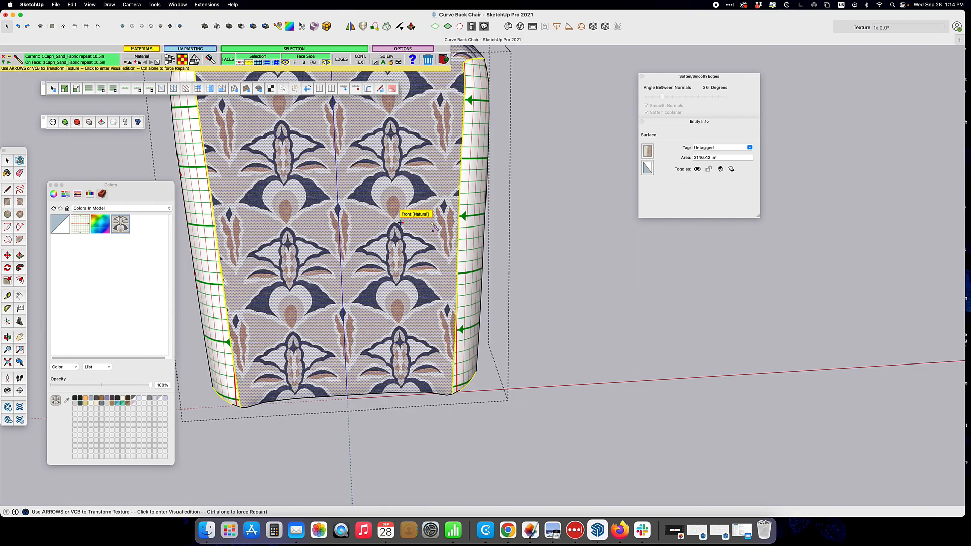
middle_click_drag(484, 218, 385, 220)
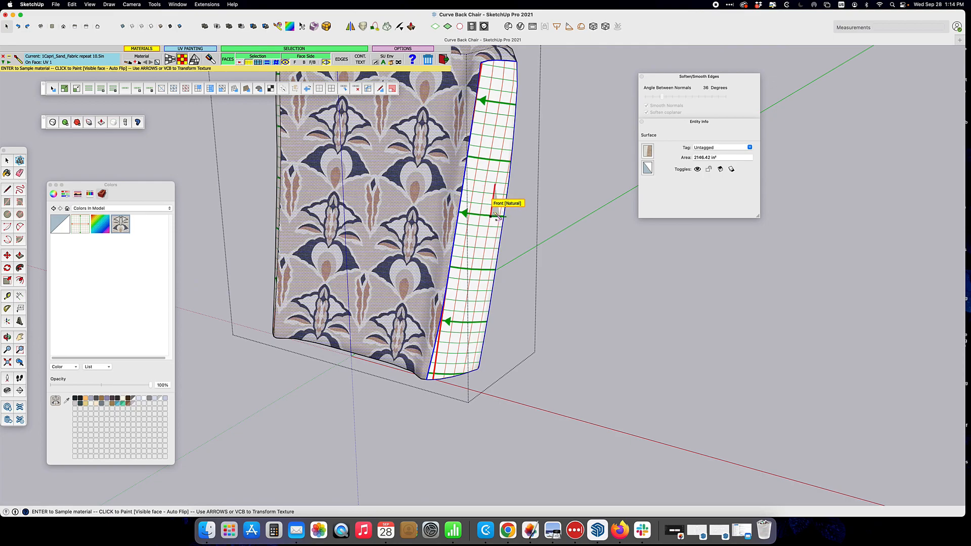
left_click(495, 215)
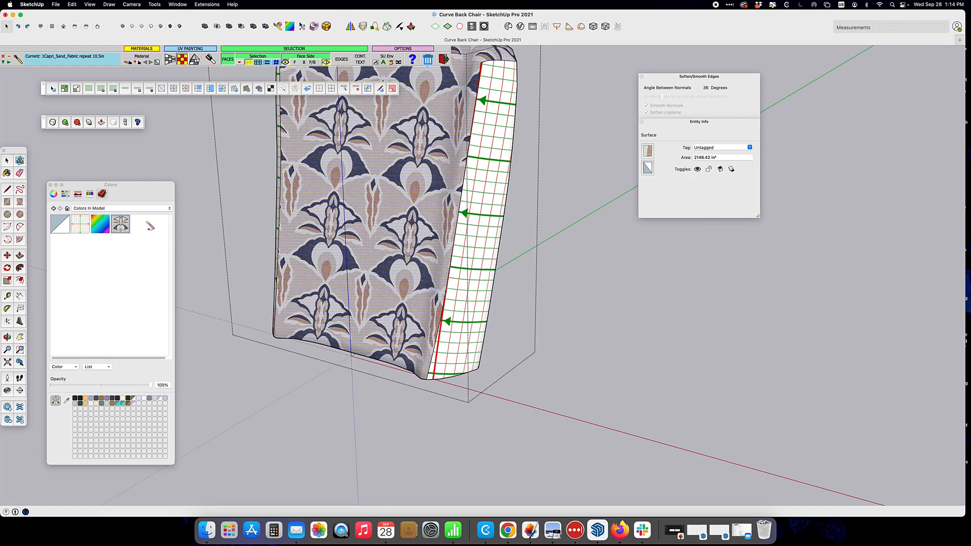
left_click(276, 213)
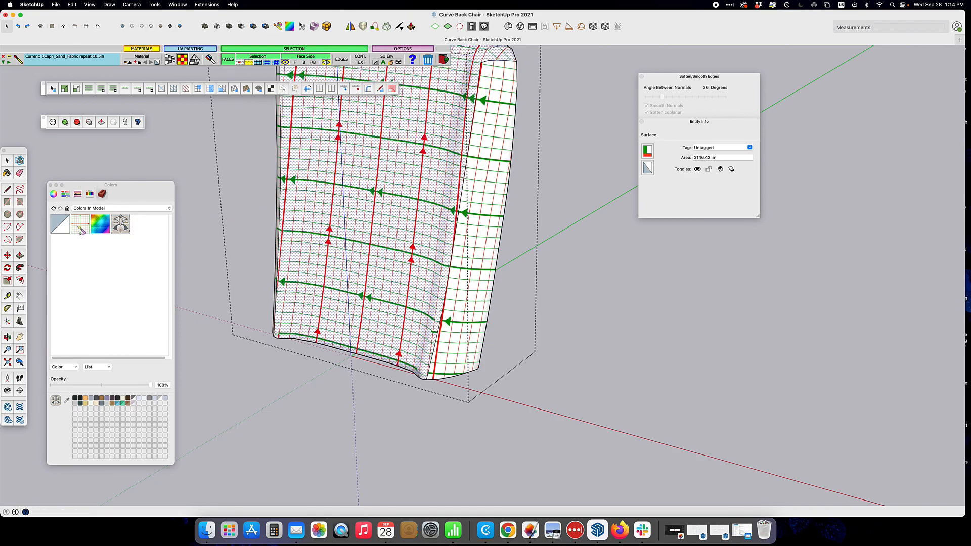
Step: Pick the UV grid from Colors In Model and make UV 1 the current material in ThruPaint
left_click(7, 161)
left_click(79, 227)
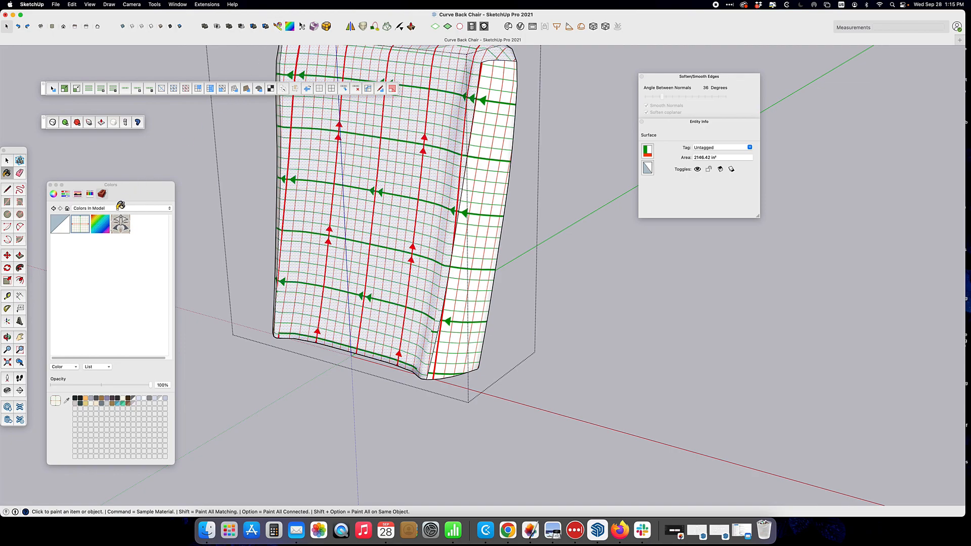
left_click(6, 160)
left_click(277, 27)
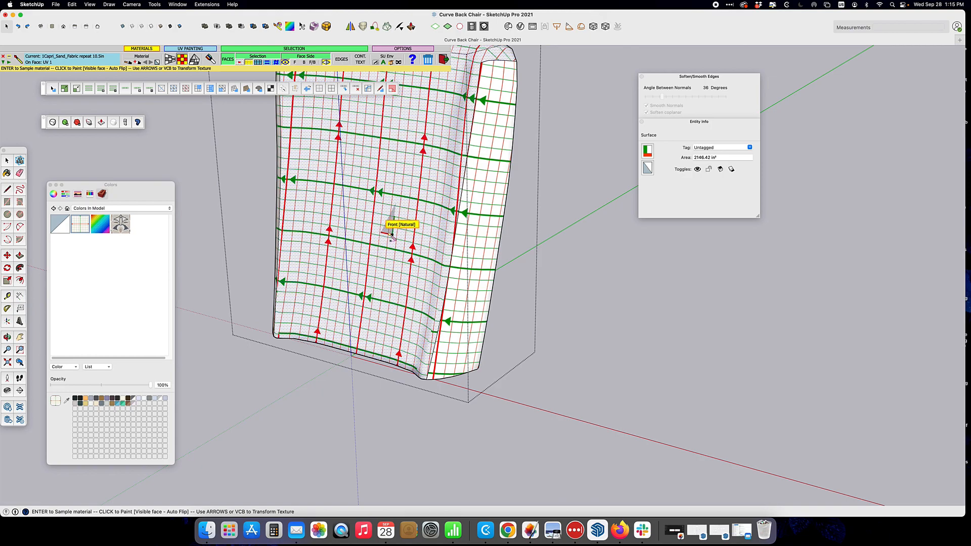
left_click(390, 234)
left_click(389, 234)
double_click(389, 236)
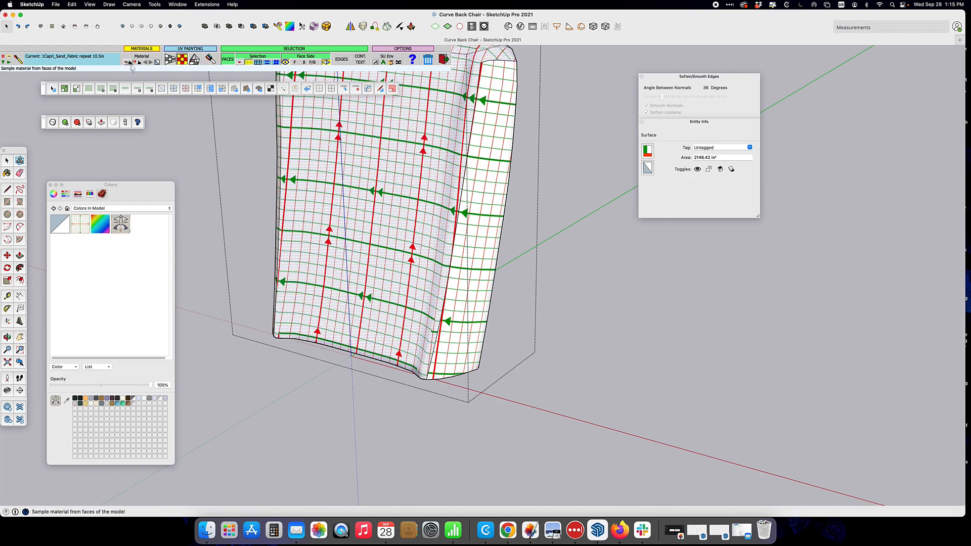
left_click(155, 63)
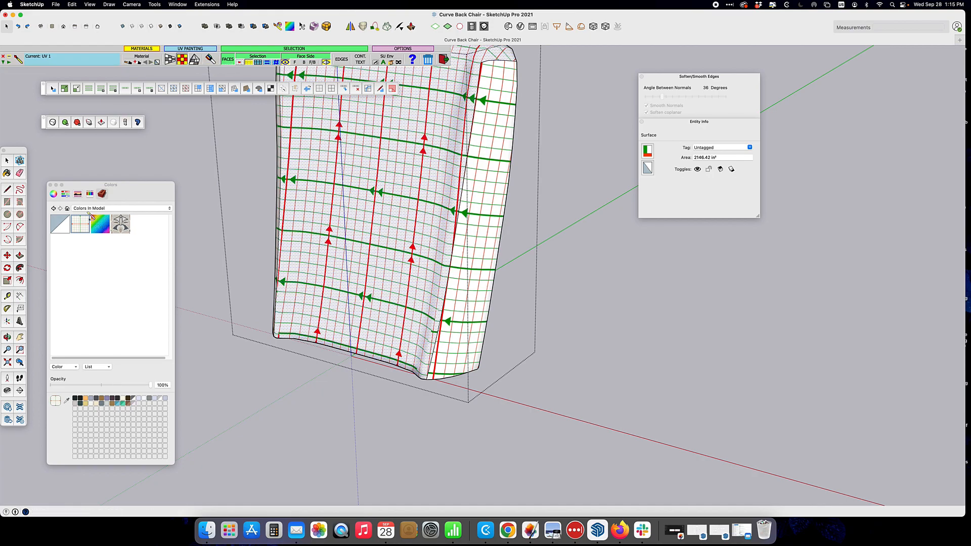
Step: Rotate the grid texture on the backrest's front surface by +90° in ThruPaint's visual edit mode
left_click(378, 210)
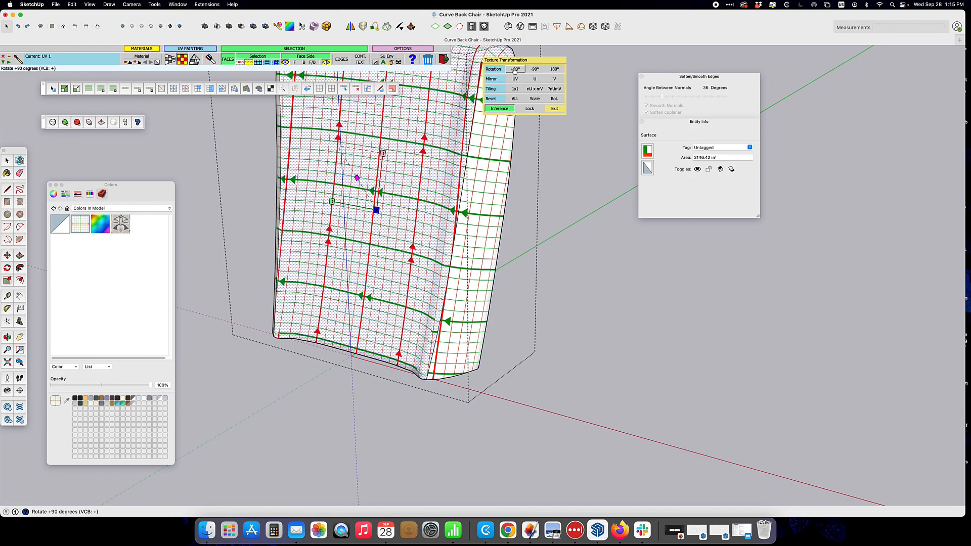
left_click(514, 70)
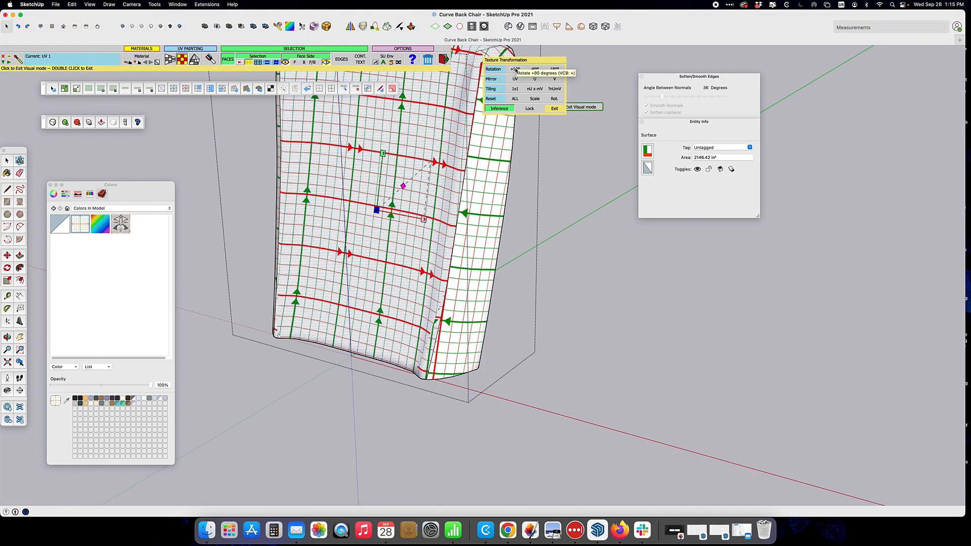
scroll(571, 269, "down", 2)
left_click(469, 330)
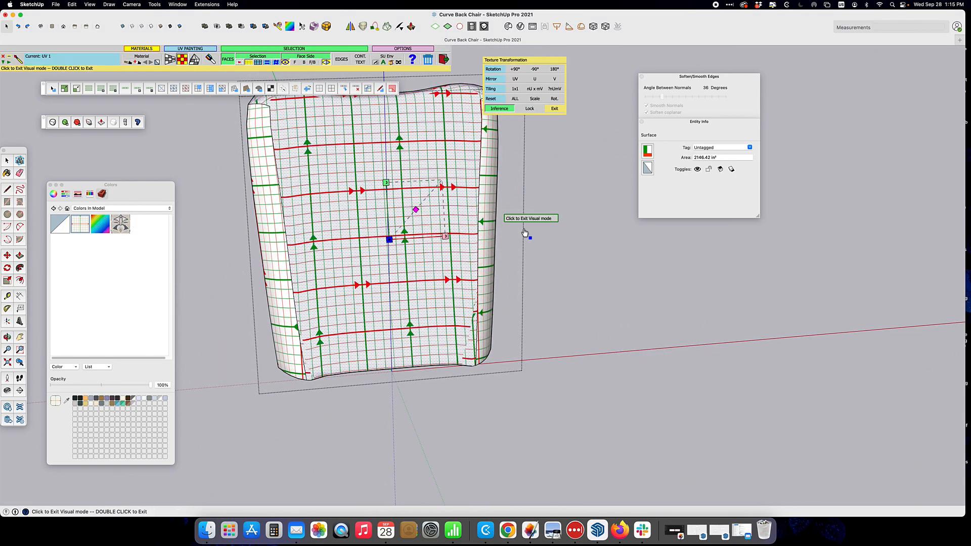
Step: Rotate the grid texture on the backrest's right-hand side surface by +90° in ThruPaint's visual edit mode
middle_click_drag(524, 232, 380, 238)
left_click(496, 240)
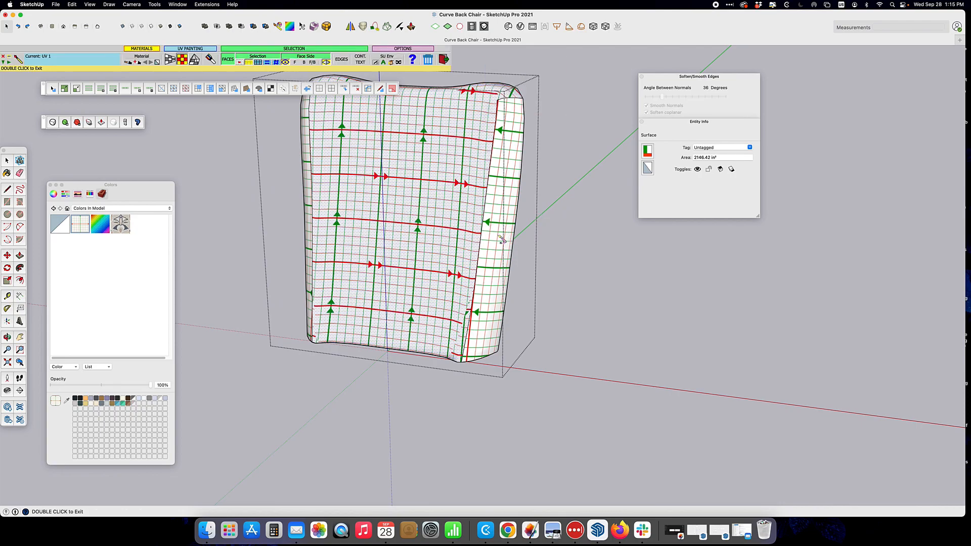
left_click(497, 240)
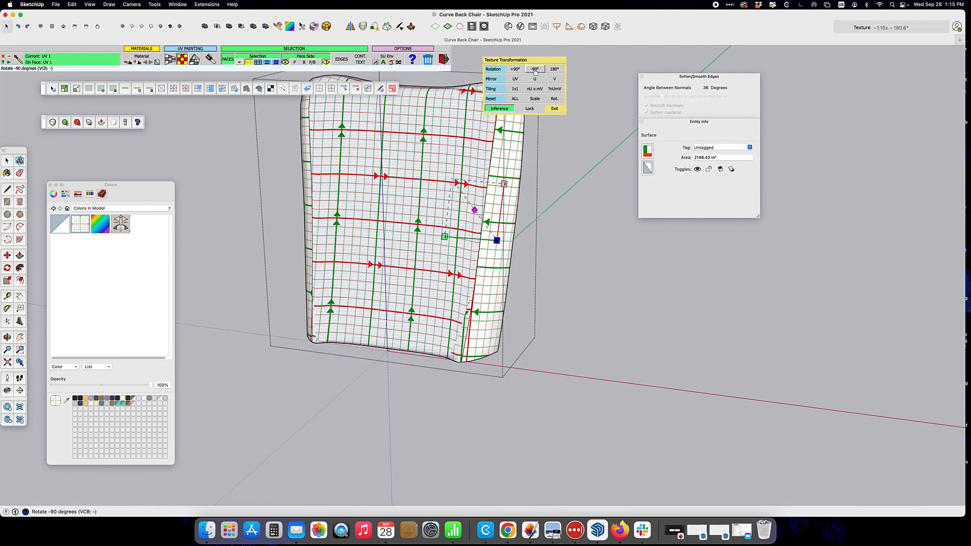
left_click(521, 70)
left_click(256, 253)
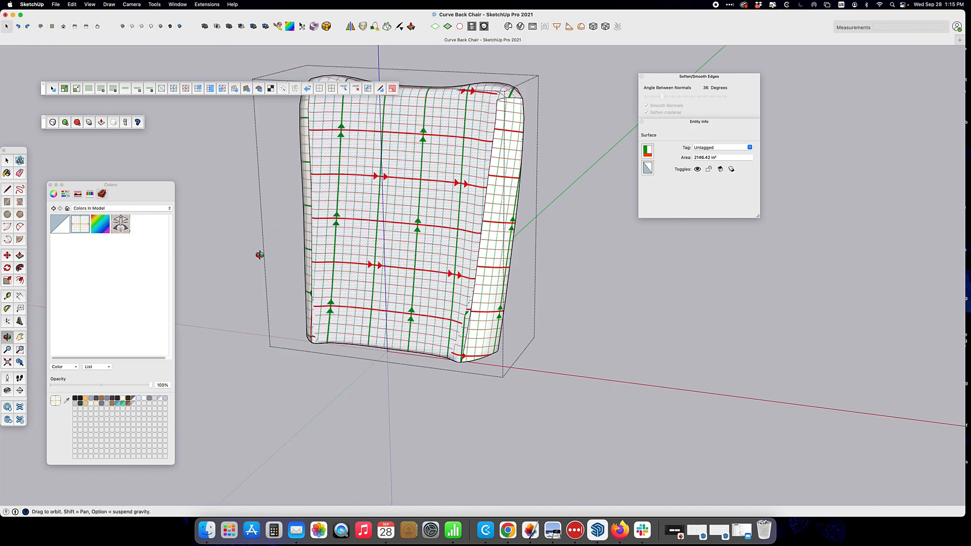
Step: Rotate the grid texture on the backrest's left-hand side surface by a net +90° so its green arrows point upward
middle_click_drag(256, 253, 551, 253)
left_click(290, 276)
left_click(287, 260)
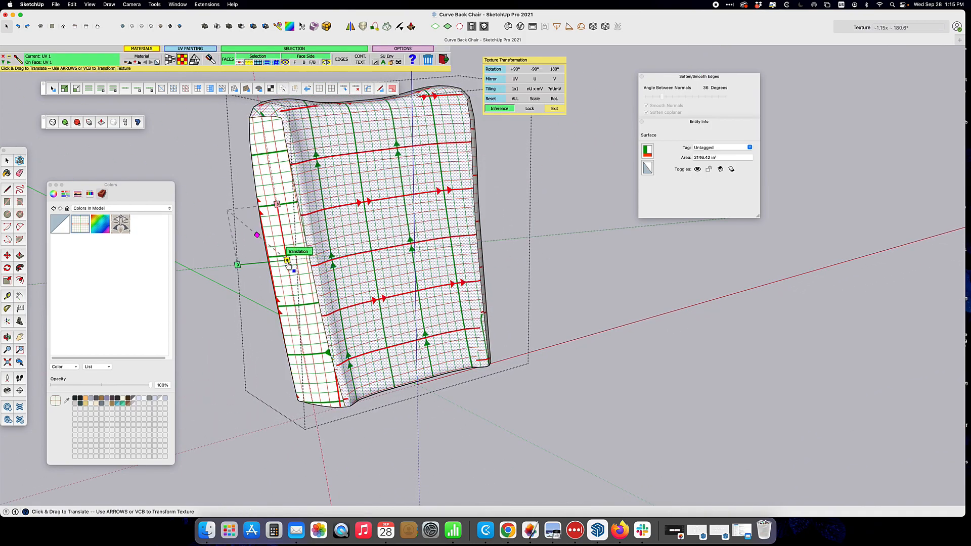
left_click(535, 68)
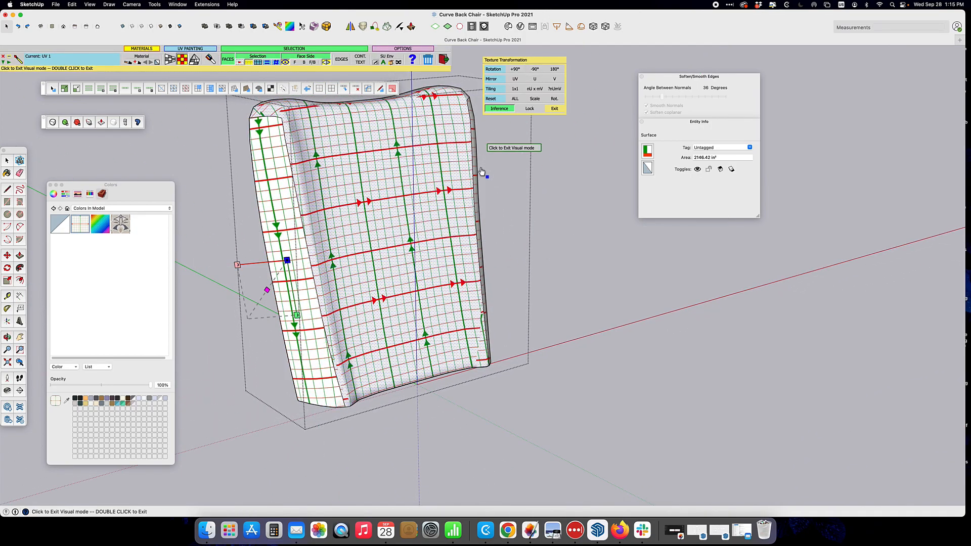
left_click(520, 69)
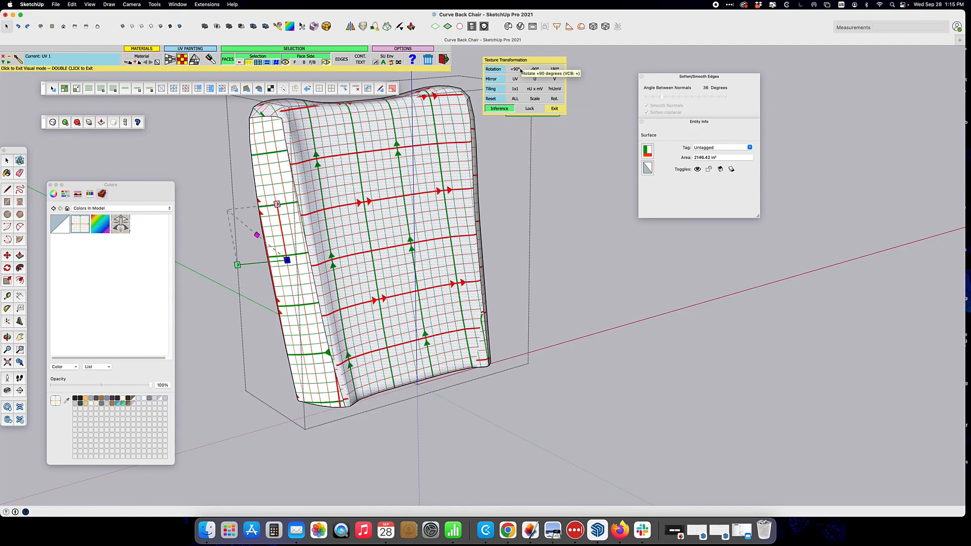
left_click(520, 70)
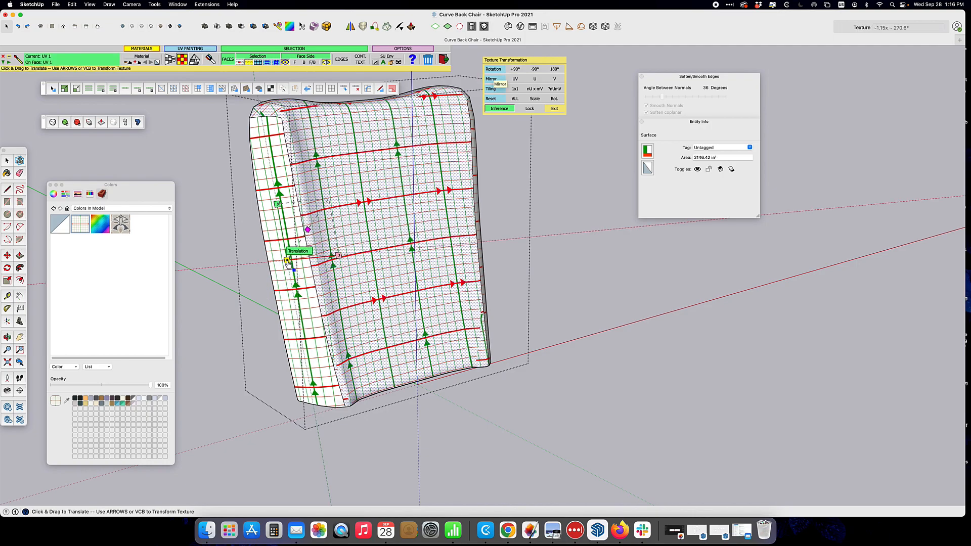
Step: Shift the grid on both backrest side surfaces to line up with the front surface's grid, and close the backrest group
left_click_drag(287, 259, 223, 249)
middle_click_drag(638, 234, 270, 252)
double_click(510, 195)
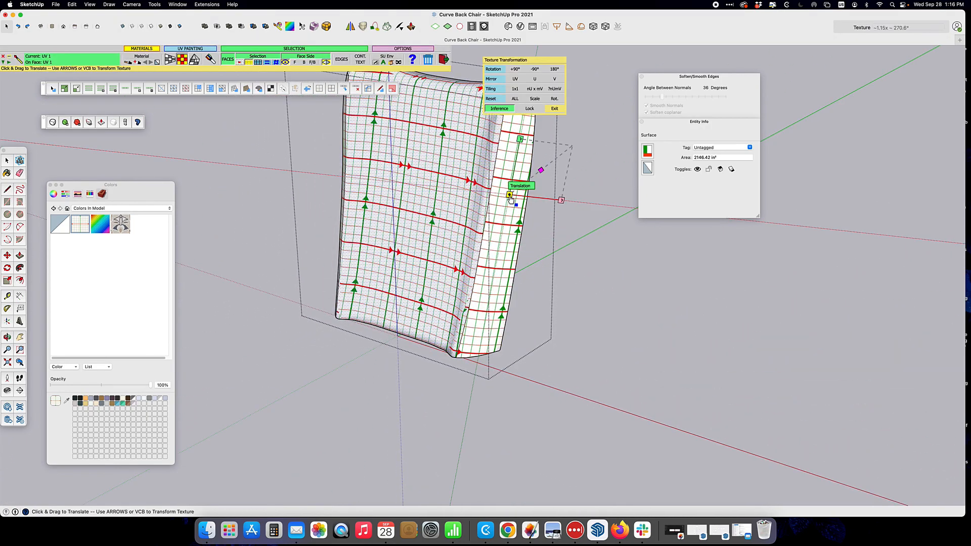
mouse_move(509, 196)
left_mouse_down()
mouse_move(519, 196)
mouse_move(508, 209)
mouse_move(511, 197)
left_mouse_up()
middle_click_drag(314, 269, 470, 255)
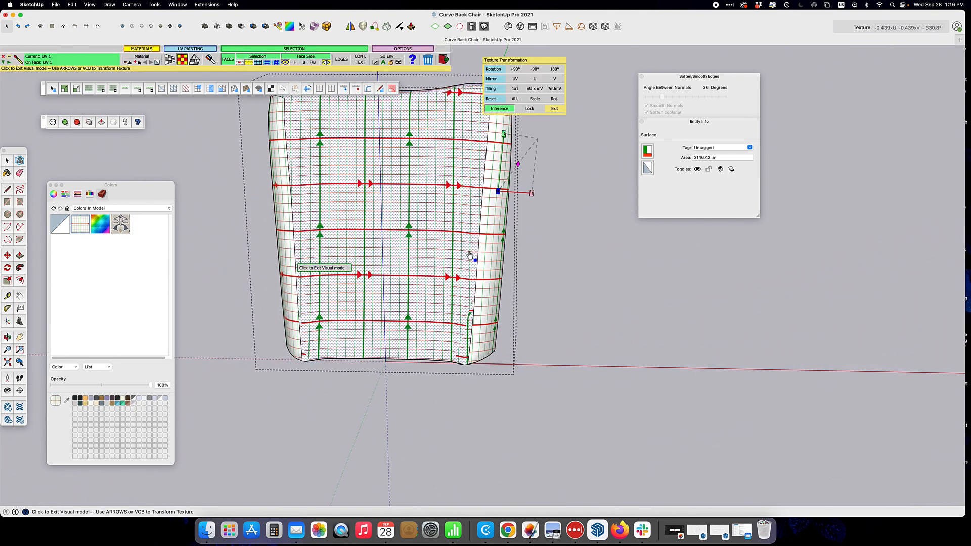
left_click(6, 161)
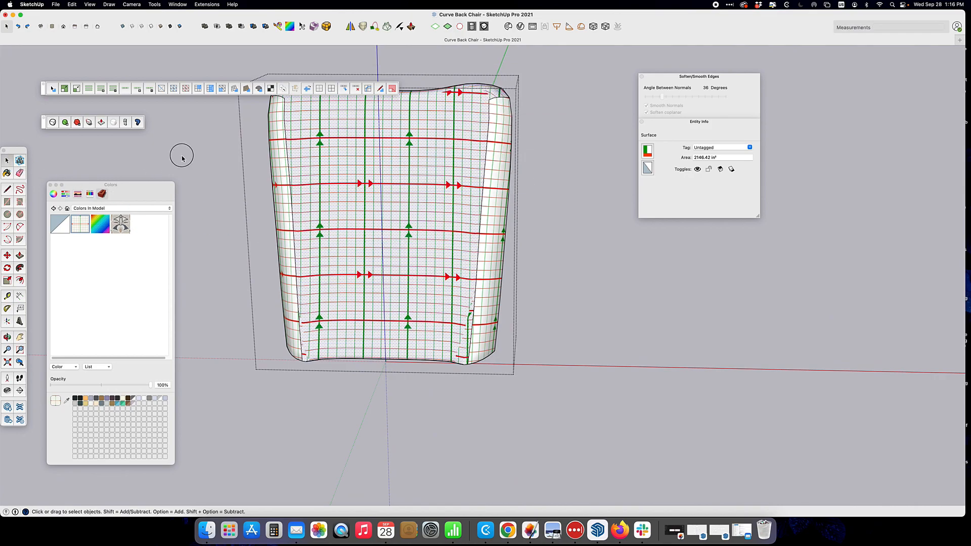
left_click(247, 181)
Step: Rotate the grid texture on the seat by +90° with ThruPaint
scroll(600, 363, "down", 3)
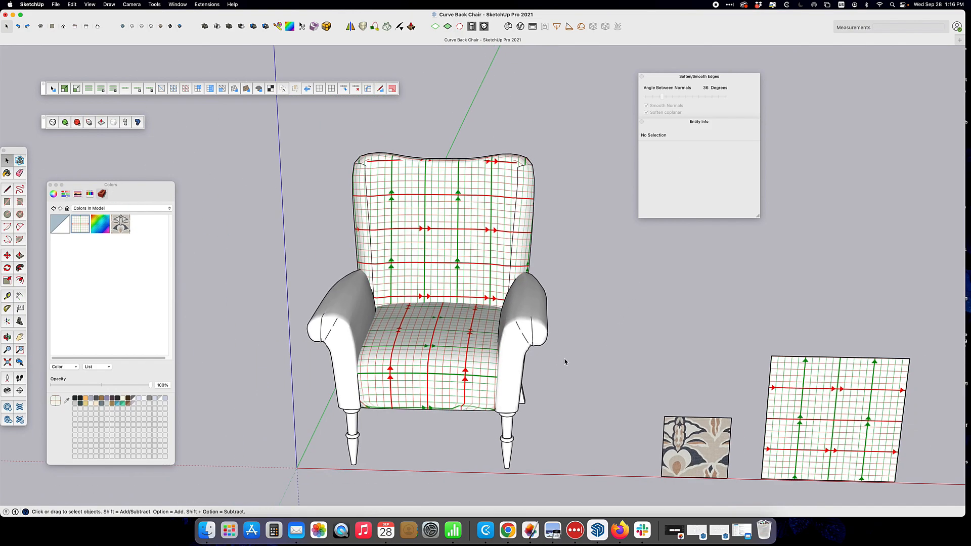
left_click(403, 356)
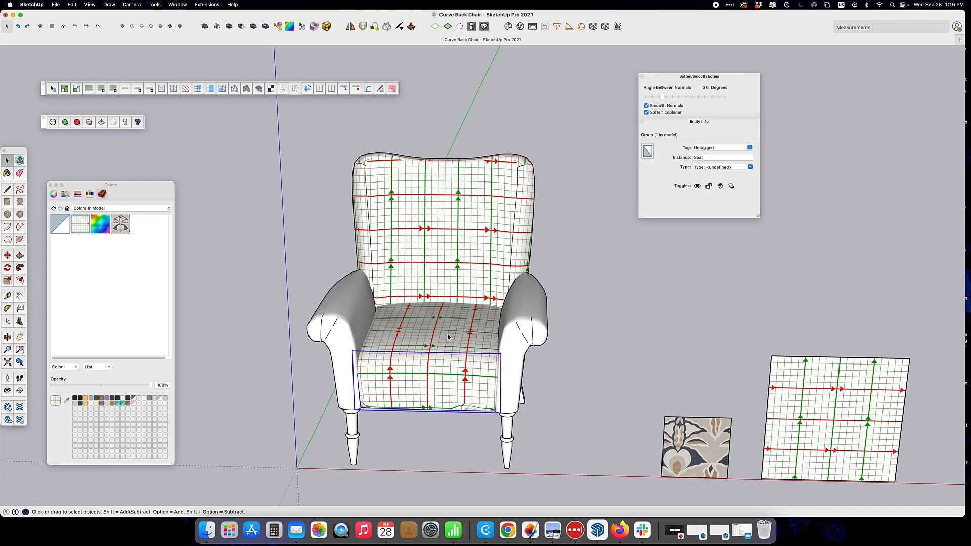
left_click(278, 27)
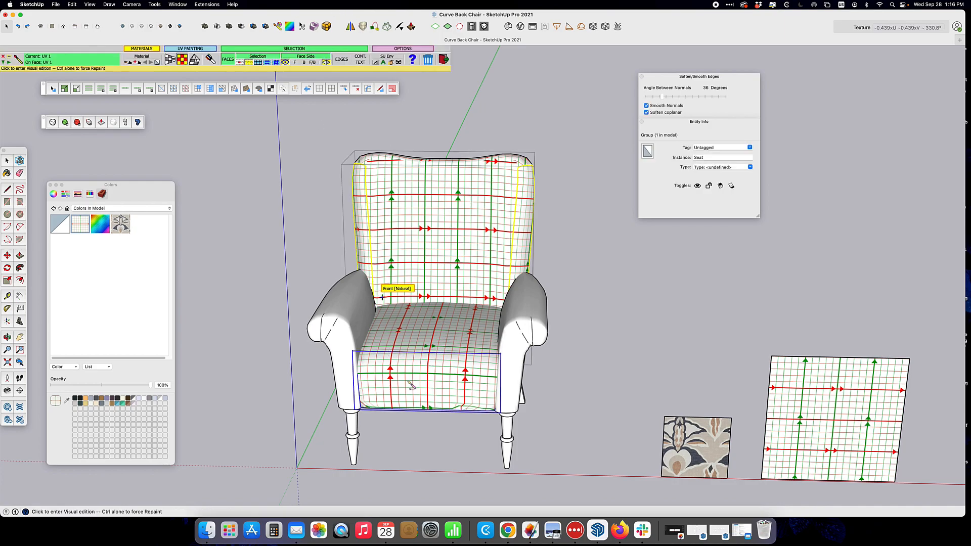
left_click(426, 361)
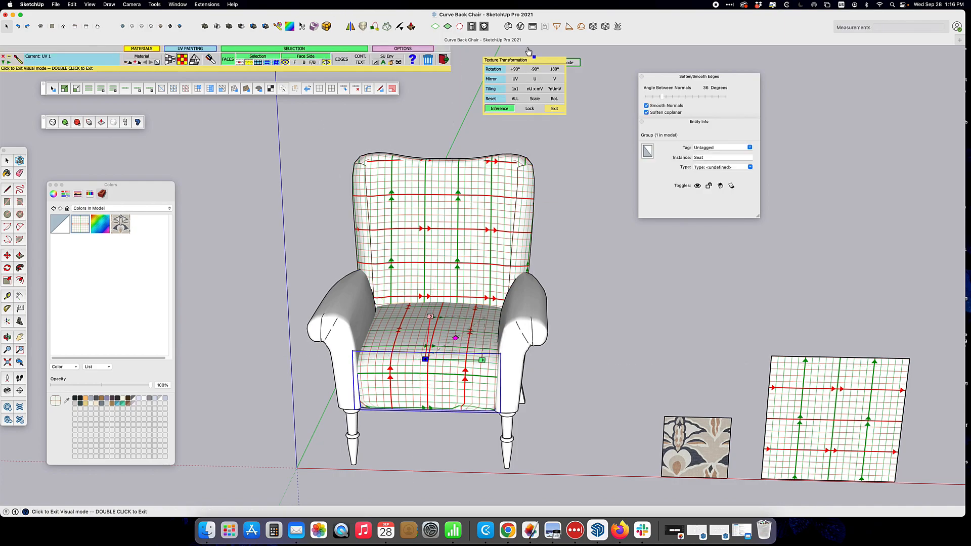
left_click(518, 69)
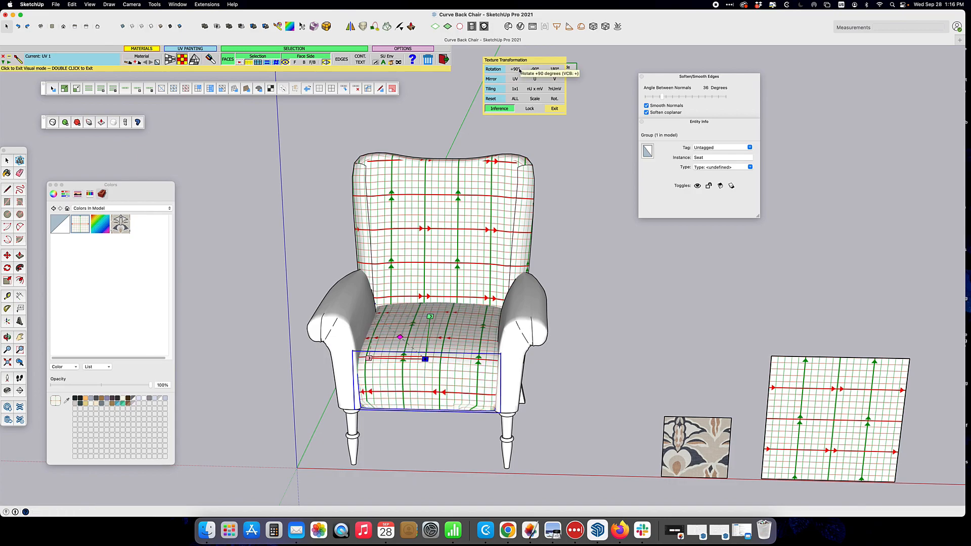
middle_click_drag(463, 331, 465, 392)
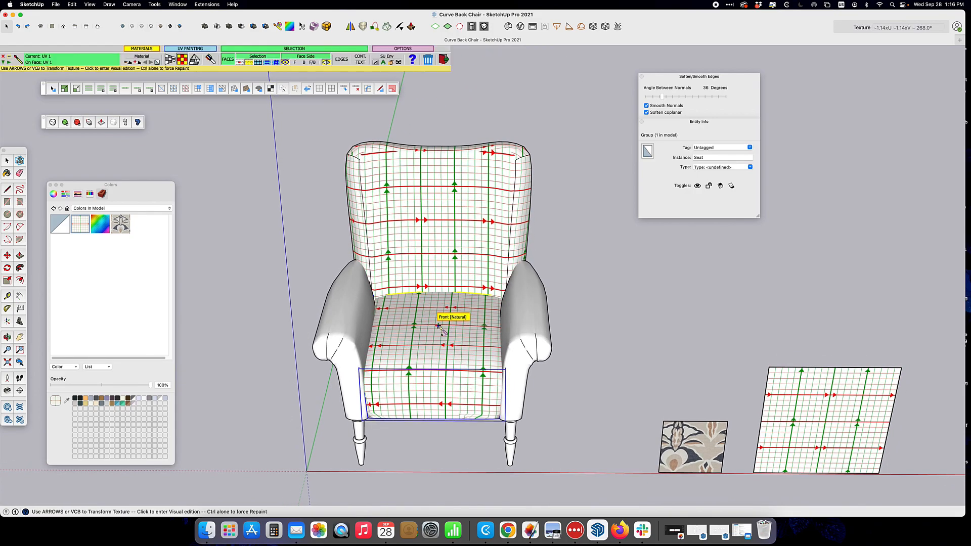
Step: Shift the seat's grid texture sideways to align its green lines with the backrest's grid, and leave ThruPaint
left_click(438, 326)
left_click(438, 327)
left_click(437, 328)
left_click_drag(438, 328, 477, 329)
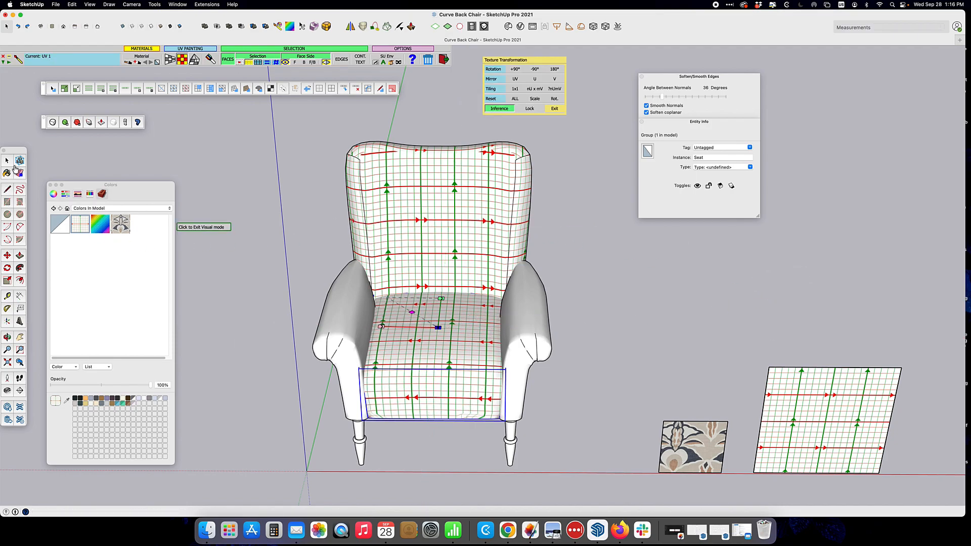
left_click(7, 161)
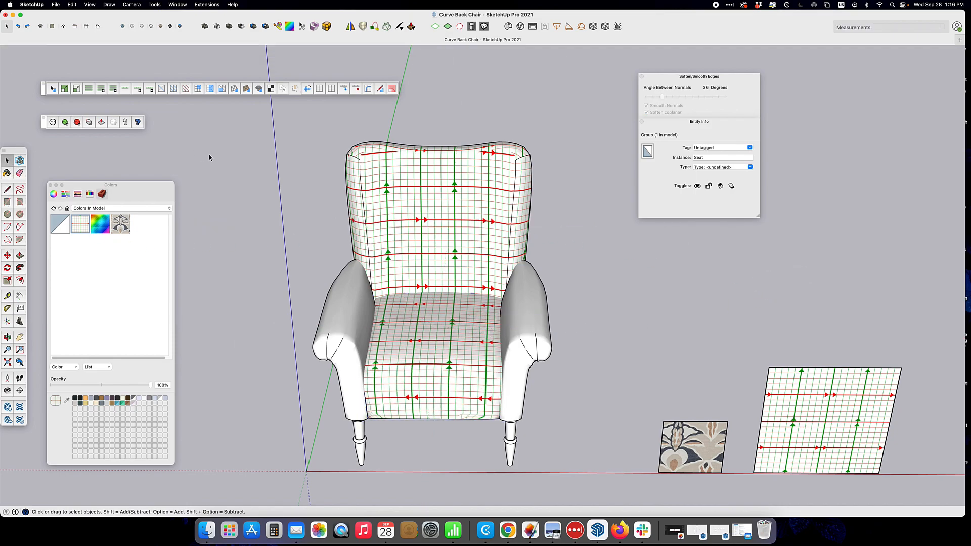
Step: Replace the UV 1 material throughout the model with the patterned fabric sample using Material Replacer
left_click(143, 4)
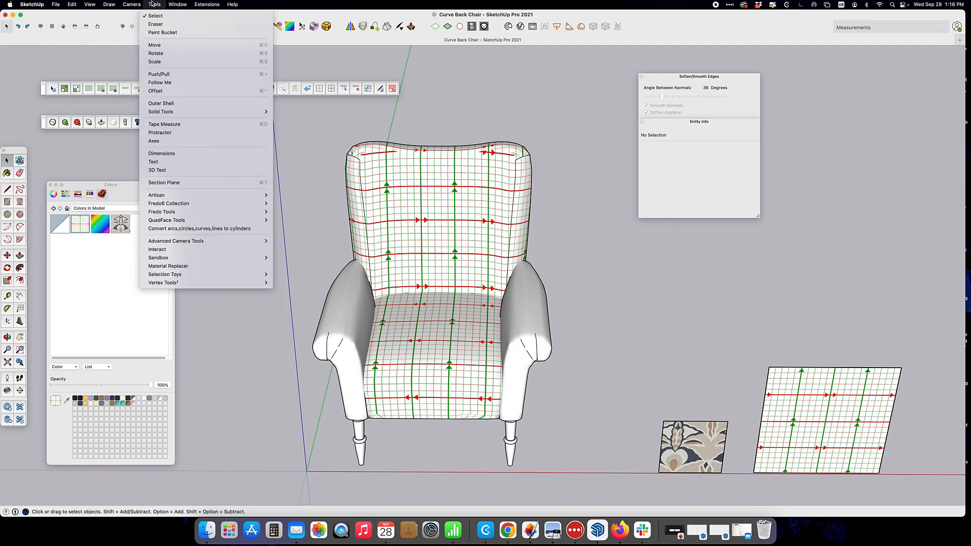
left_click(191, 266)
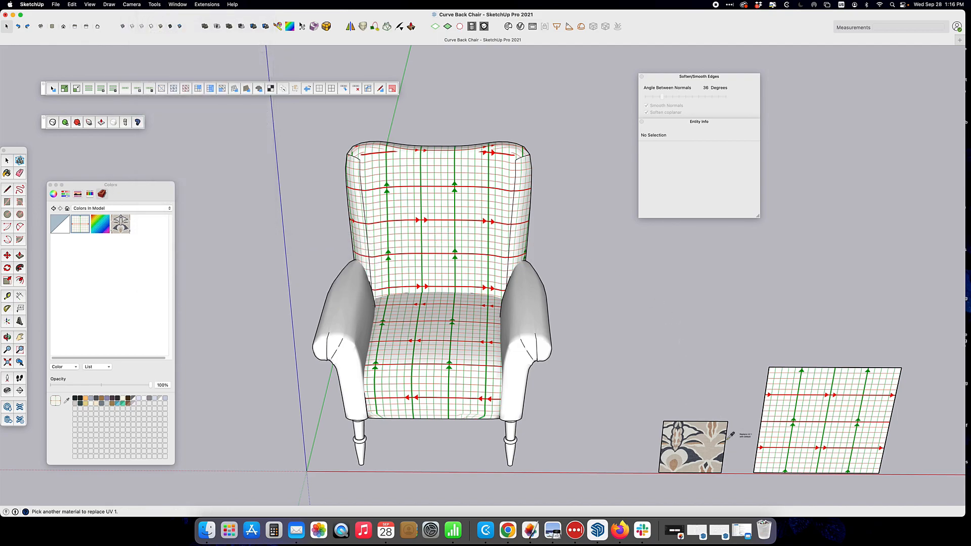
left_click(713, 435)
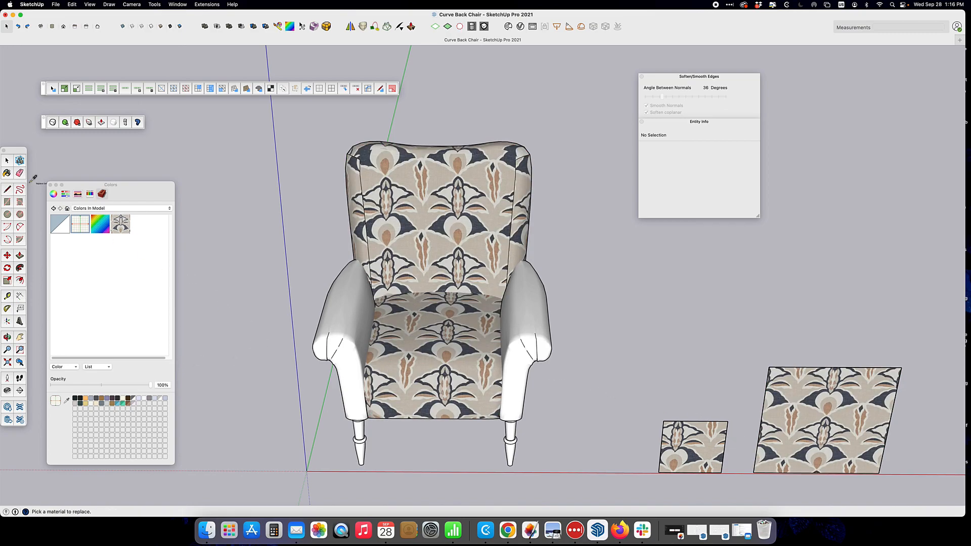
Step: Open the backrest group for editing and make 1Capri_Sand_Fabric repeat 10.5in the current material in ThruPaint
middle_click_drag(219, 250, 522, 261)
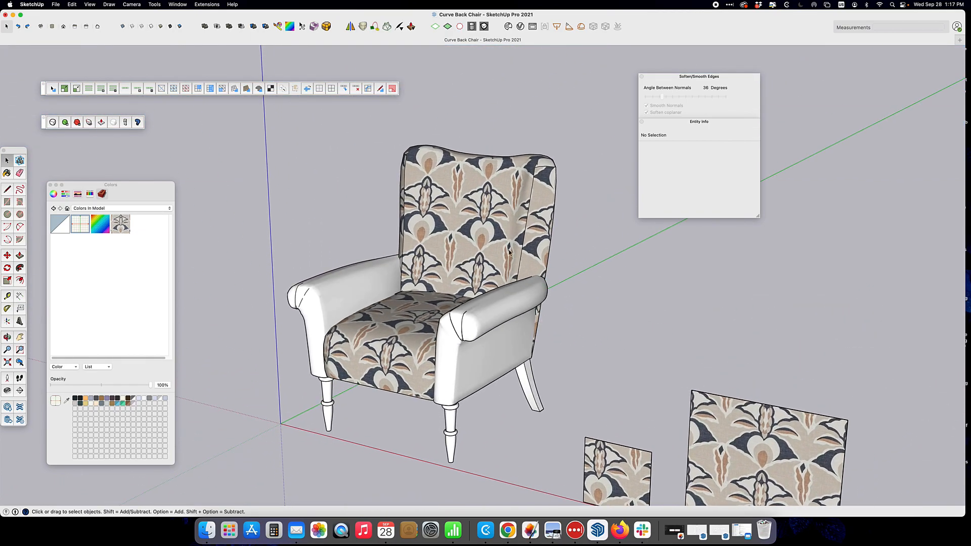
double_click(543, 216)
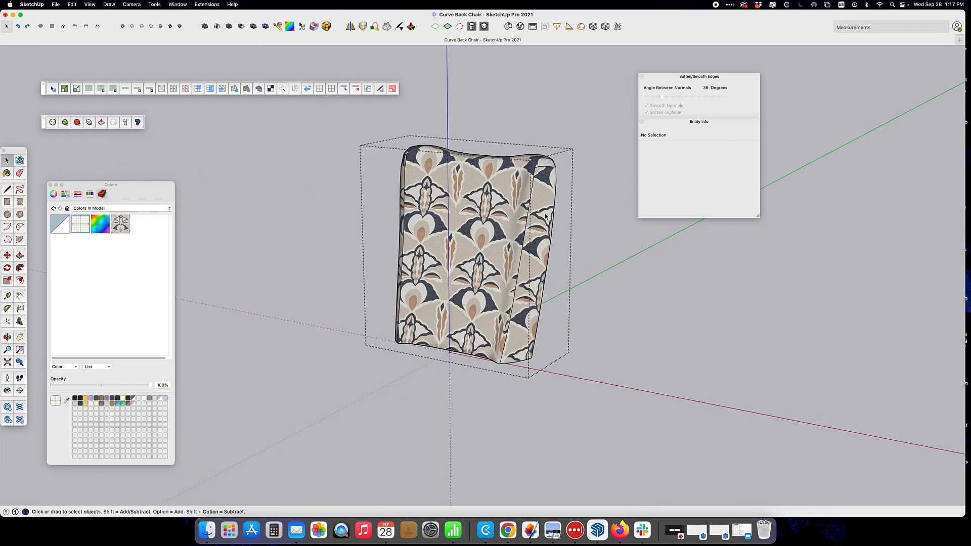
scroll(548, 225, "up", 3)
left_click(528, 291)
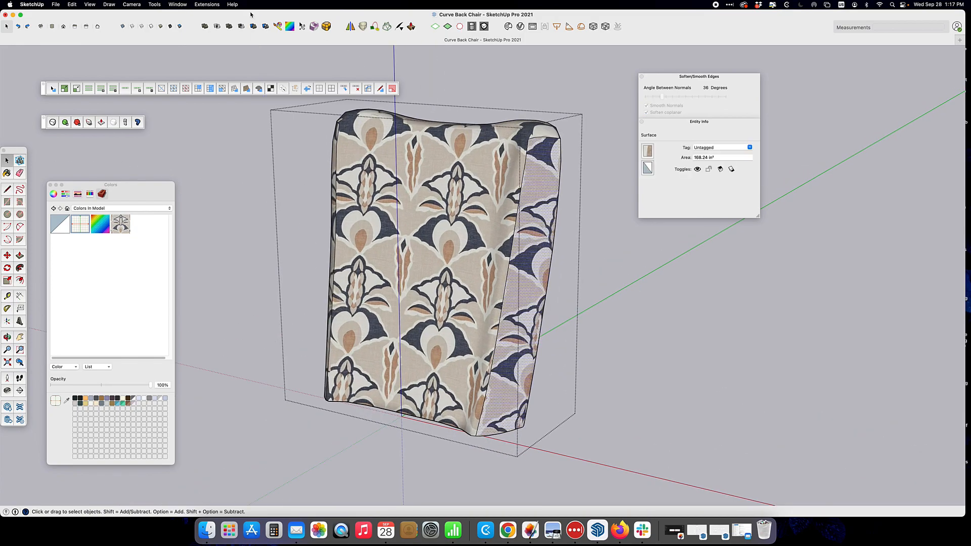
left_click(276, 25)
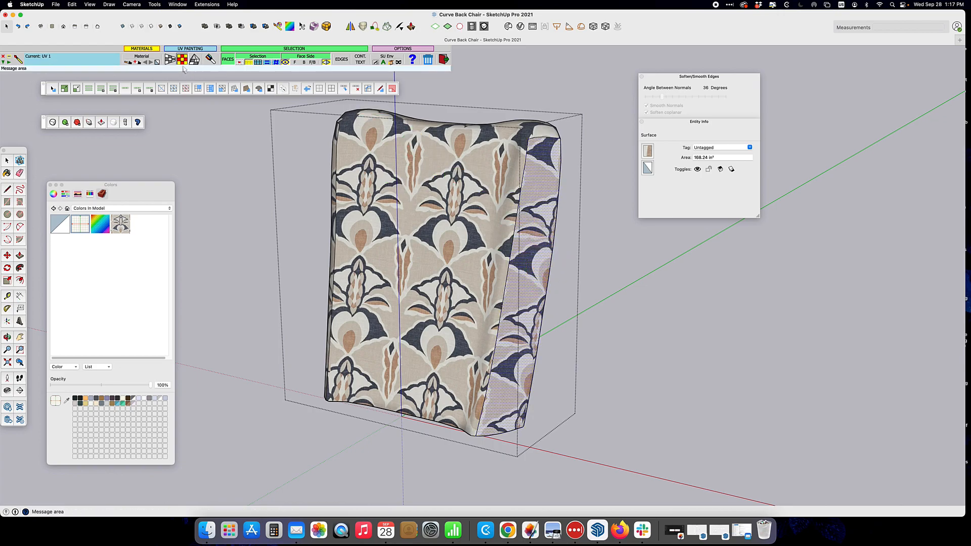
left_click(528, 270)
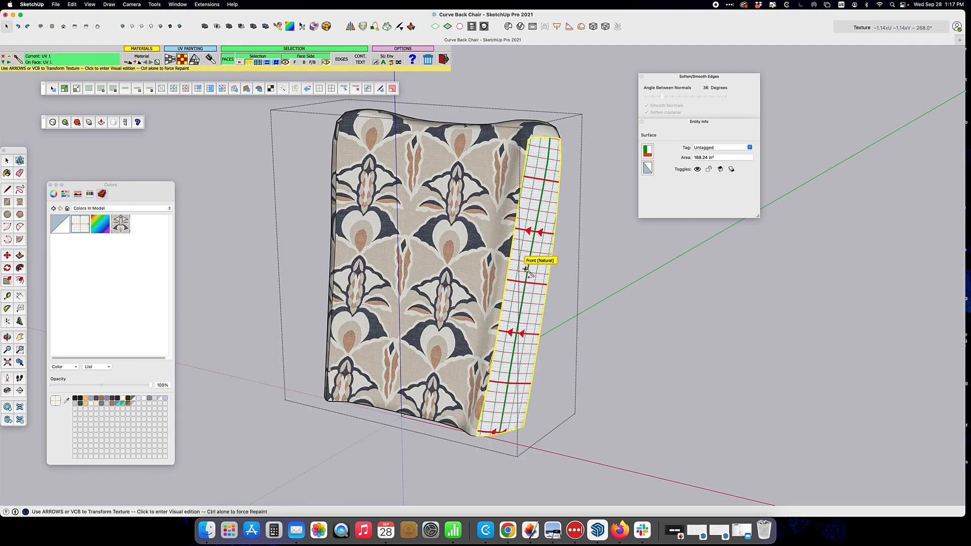
key("super+z")
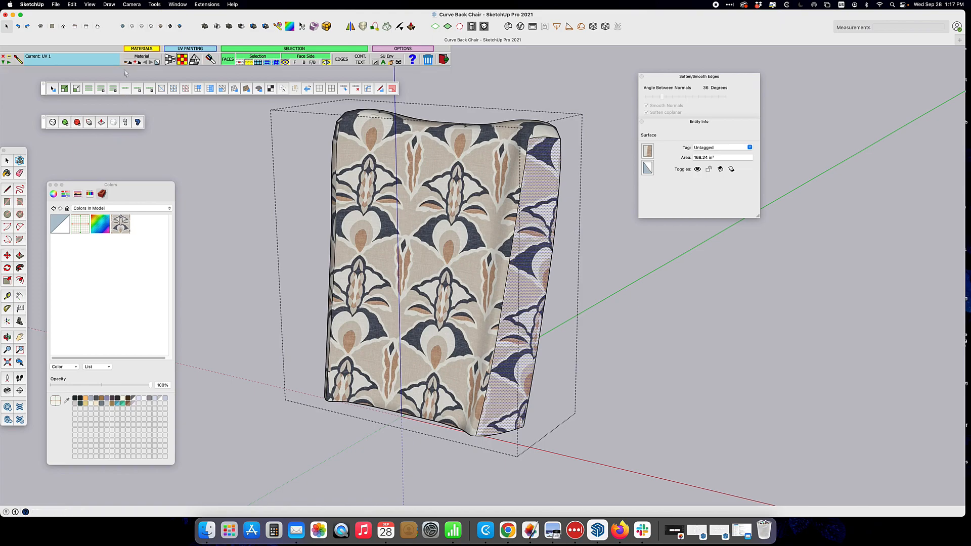
left_click(147, 63)
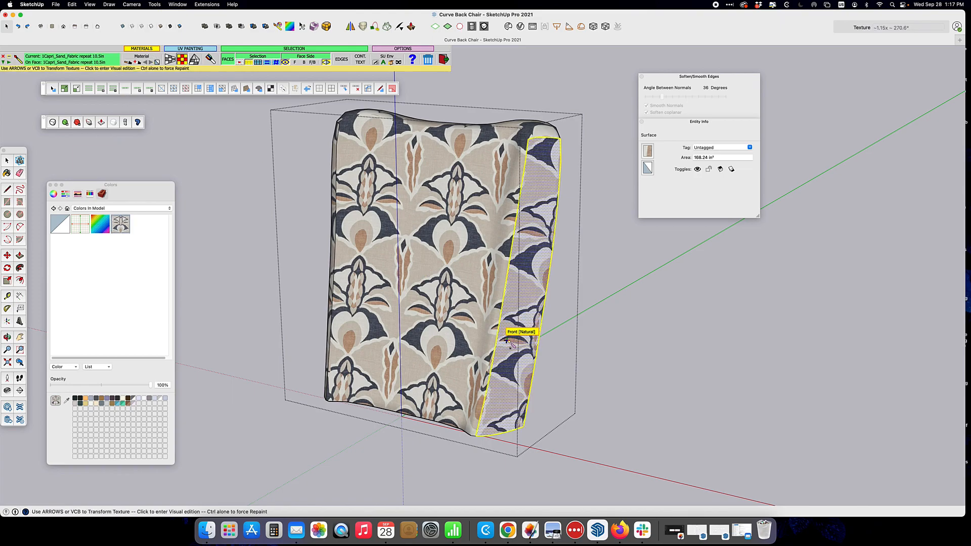
Step: Shift the fabric pattern on each of the backrest's two side surfaces to match the front surface's pattern
left_click(536, 283)
left_click_drag(525, 276, 512, 269)
middle_click_drag(178, 344, 523, 347)
left_click(374, 354)
left_click_drag(371, 354, 389, 341)
Step: Fine-tune the fabric position on both backrest side surfaces from the front view, and close the backrest group
middle_click_drag(671, 365, 418, 379)
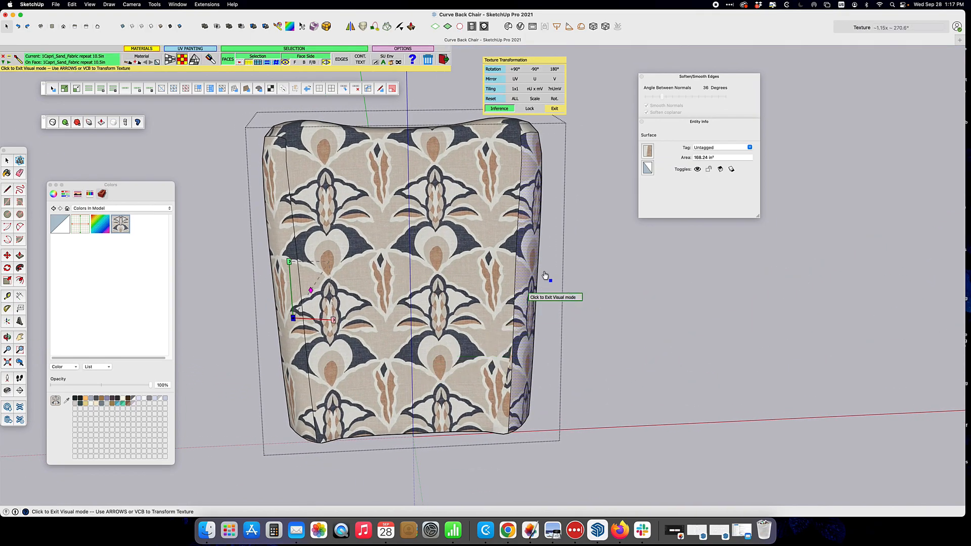
left_click(528, 205)
left_click(527, 206)
left_click_drag(527, 205, 524, 205)
left_click(283, 221)
left_click_drag(284, 220, 283, 221)
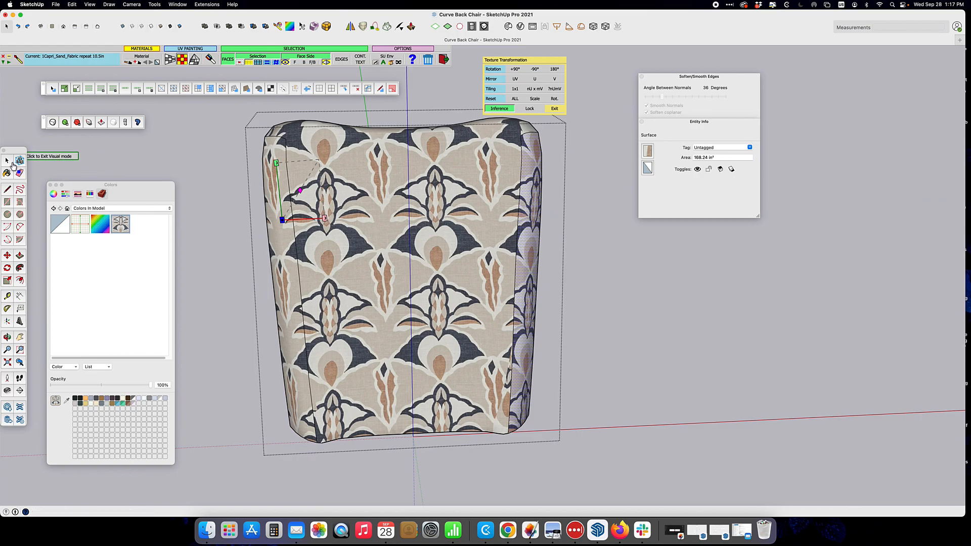
left_click(8, 161)
left_click(624, 382)
Step: Examine the fabric's direction and alignment across the chair's backrest and seat from several angles
middle_click_drag(705, 346, 607, 310)
scroll(608, 311, "down", 5)
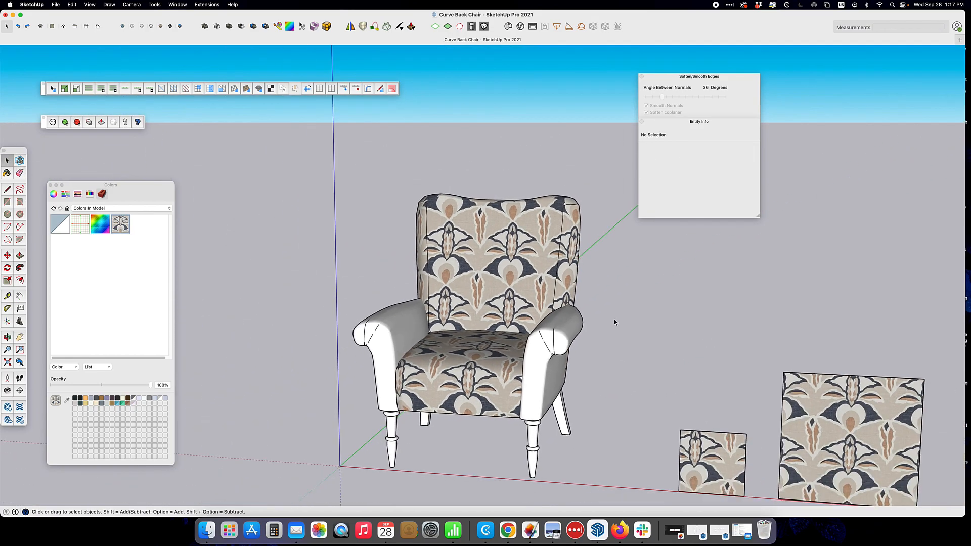
middle_click_drag(623, 371, 575, 368)
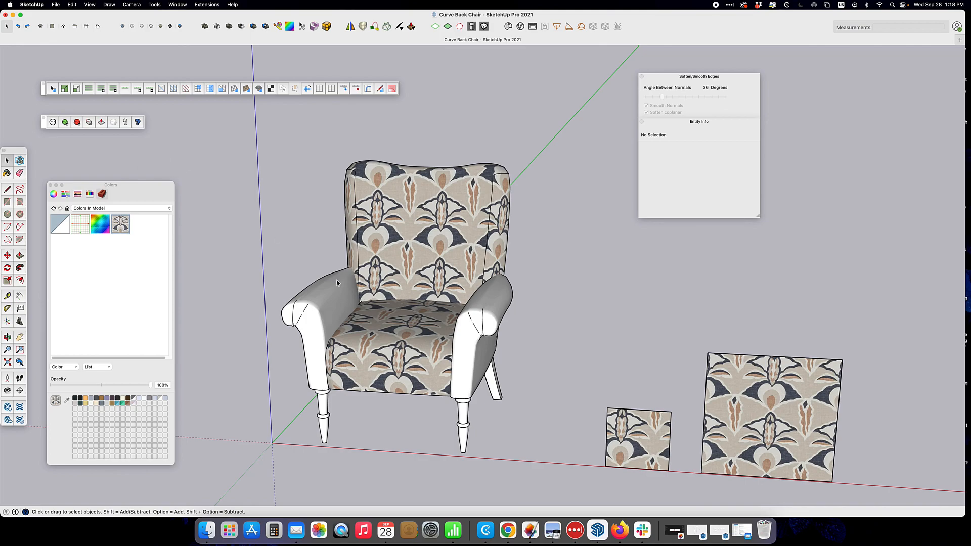
middle_click_drag(457, 402, 432, 216)
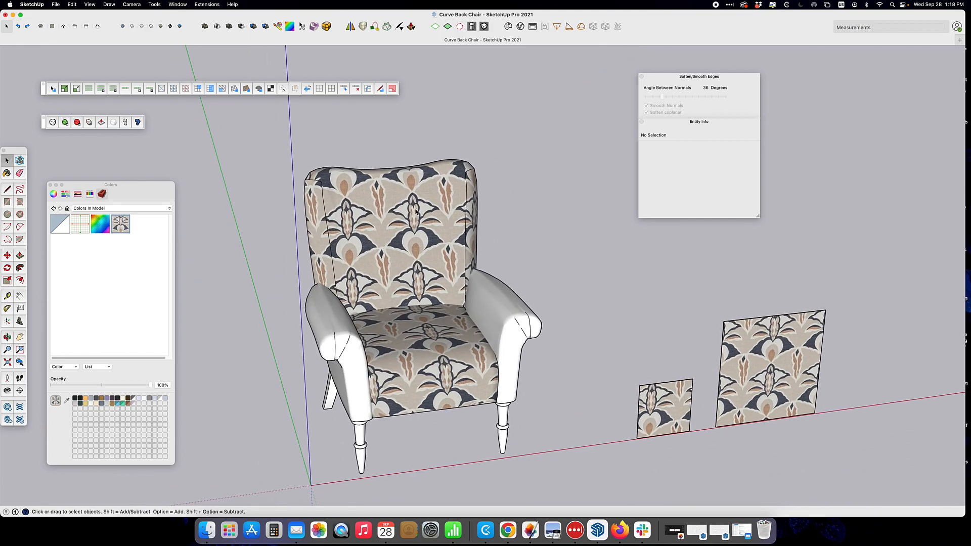
left_click(6, 159)
left_click(237, 149)
middle_click_drag(249, 219, 576, 283)
scroll(443, 252, "up", 5)
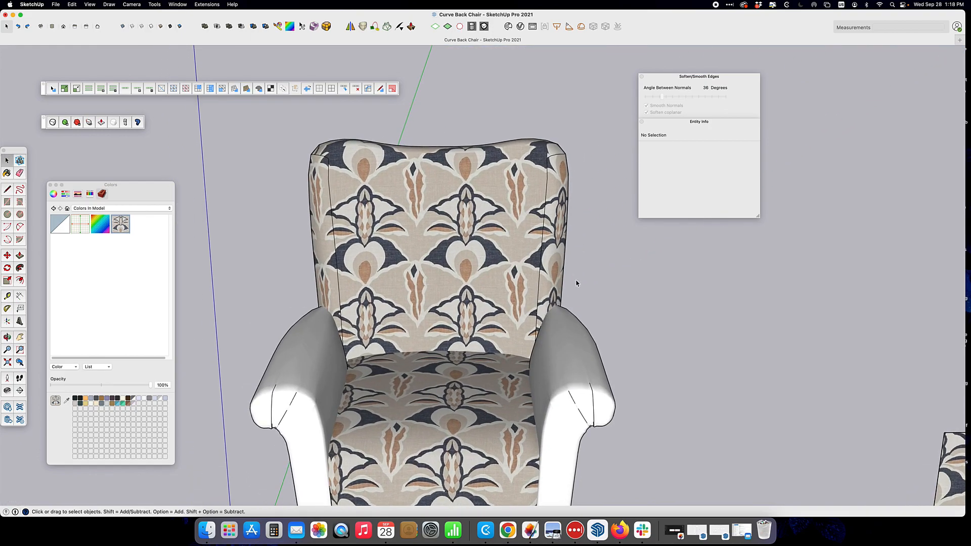
scroll(576, 283, "down", 4)
middle_click_drag(636, 354, 574, 328)
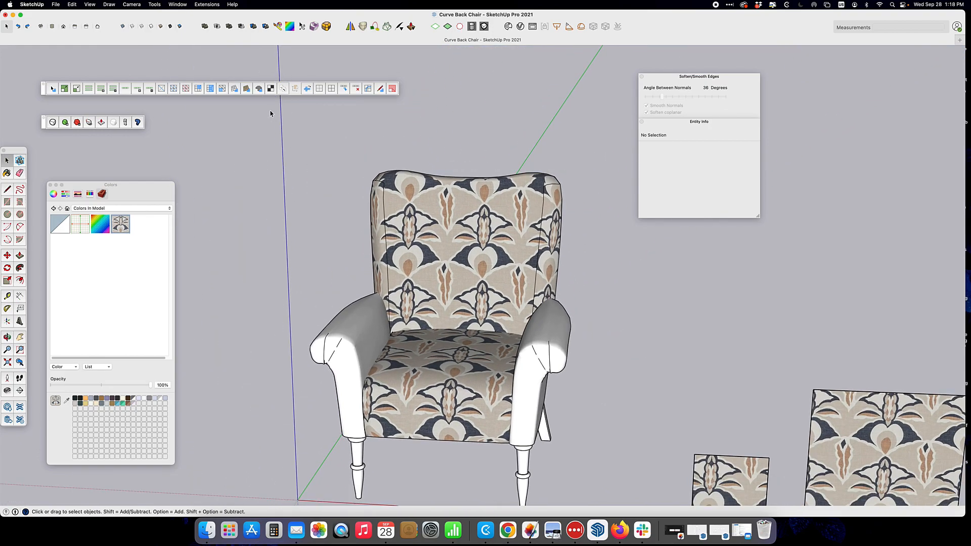
Step: Inspect the upholstered armchair from the front and both sides, checking the pattern's continuity and scale against the two flat fabric samples
middle_click_drag(594, 268, 597, 287)
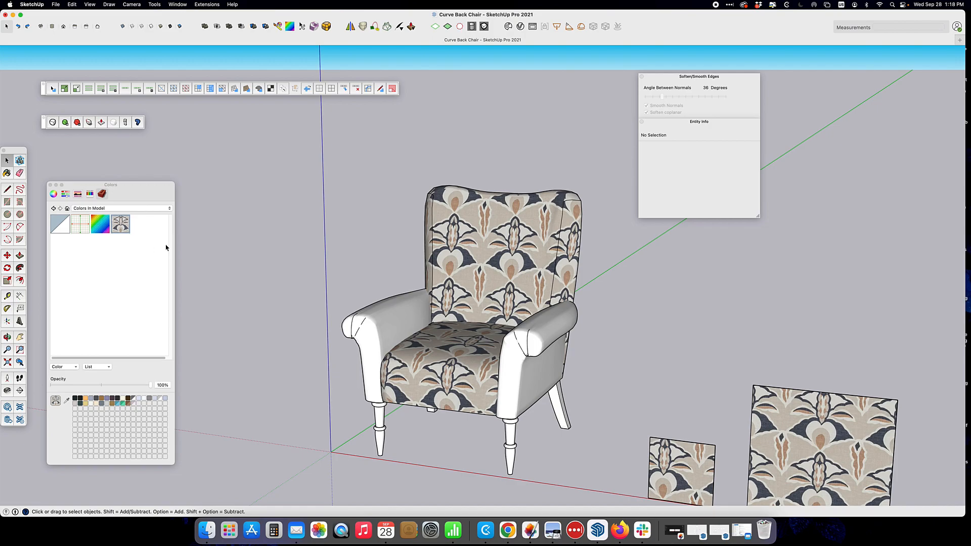
middle_click_drag(342, 262, 461, 301)
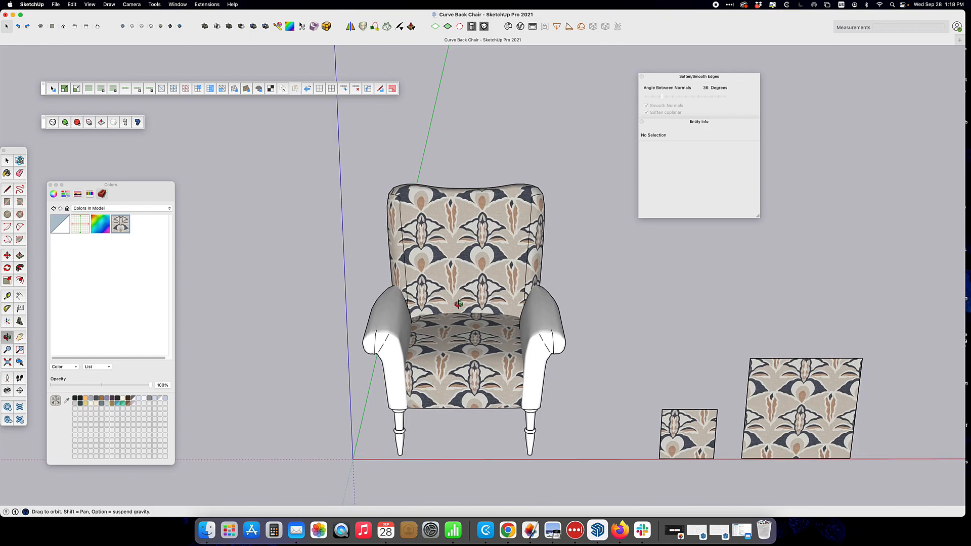
scroll(462, 301, "up", 2)
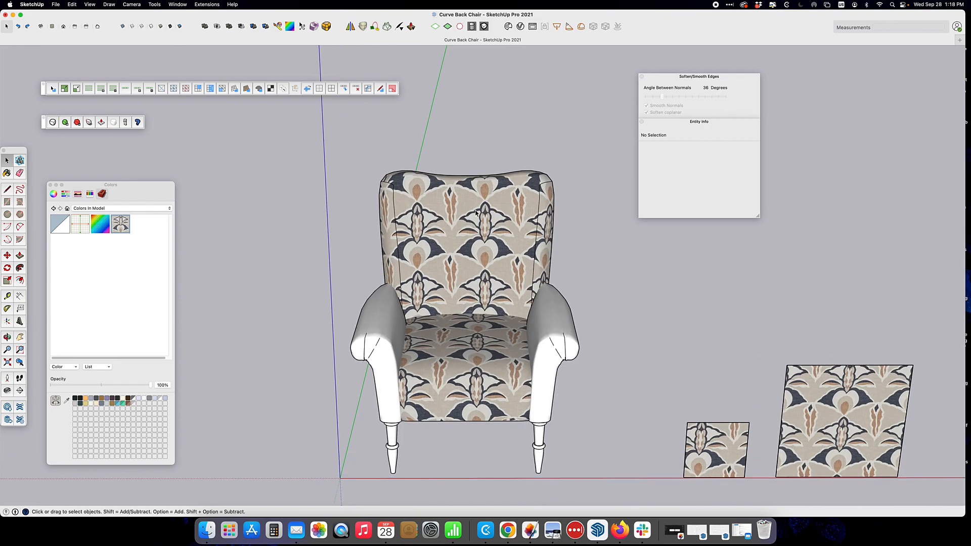
middle_click_drag(600, 266, 310, 297)
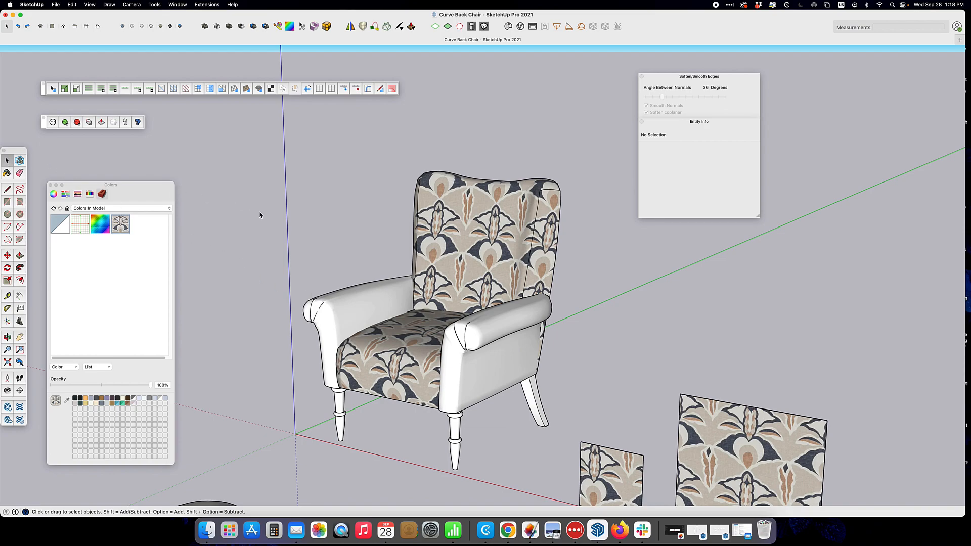
scroll(411, 286, "down", 2)
middle_click_drag(493, 367, 445, 344)
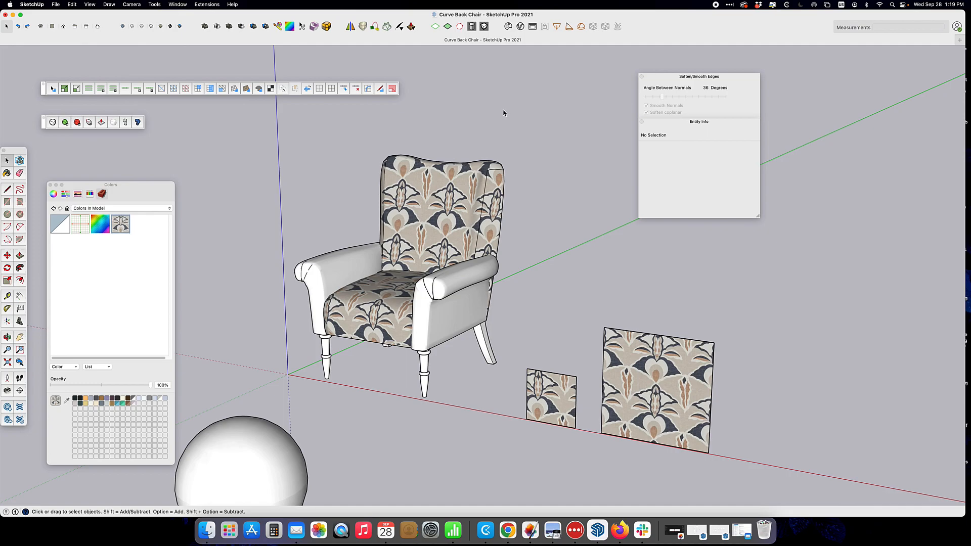
middle_click_drag(394, 175, 575, 249)
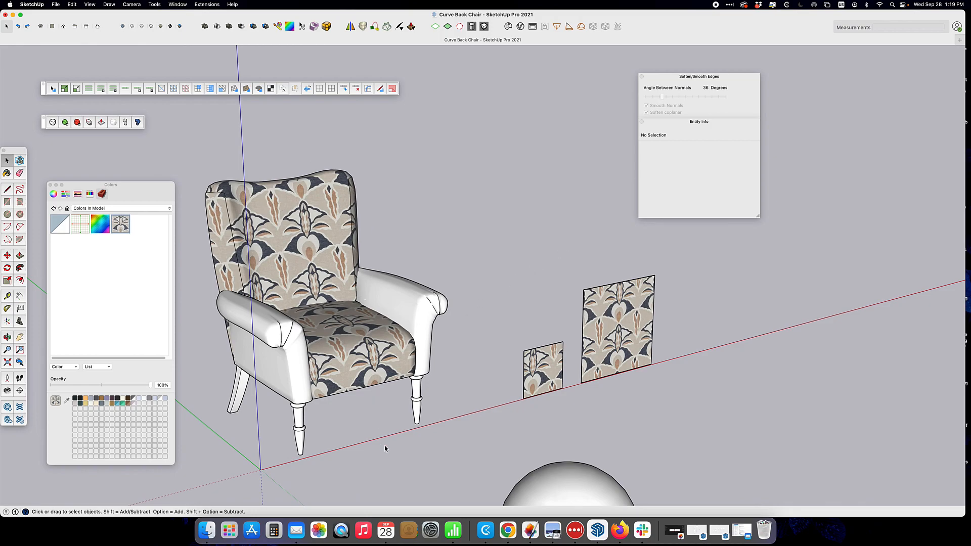
middle_click_drag(384, 444, 357, 386)
middle_click_drag(576, 291, 357, 278)
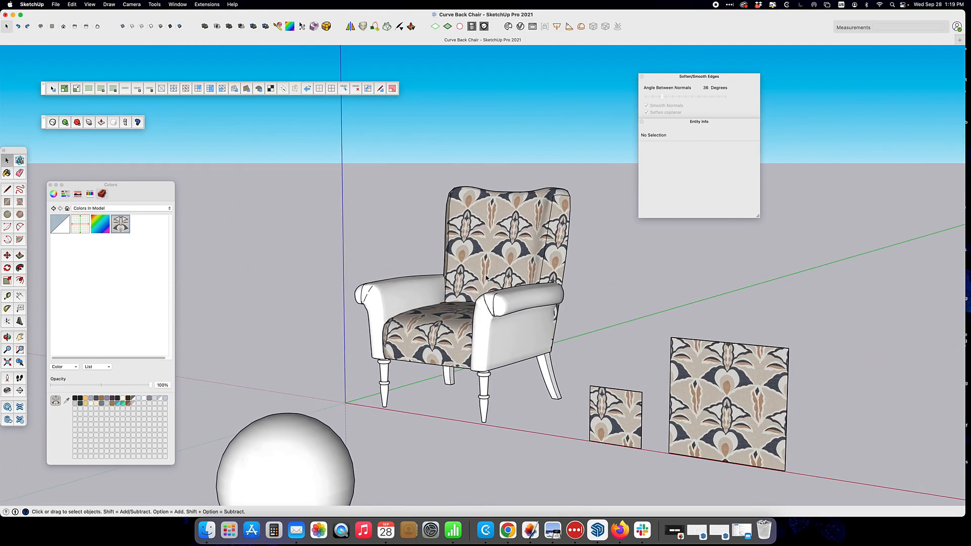
middle_click_drag(551, 295, 599, 317)
scroll(563, 299, "up", 5)
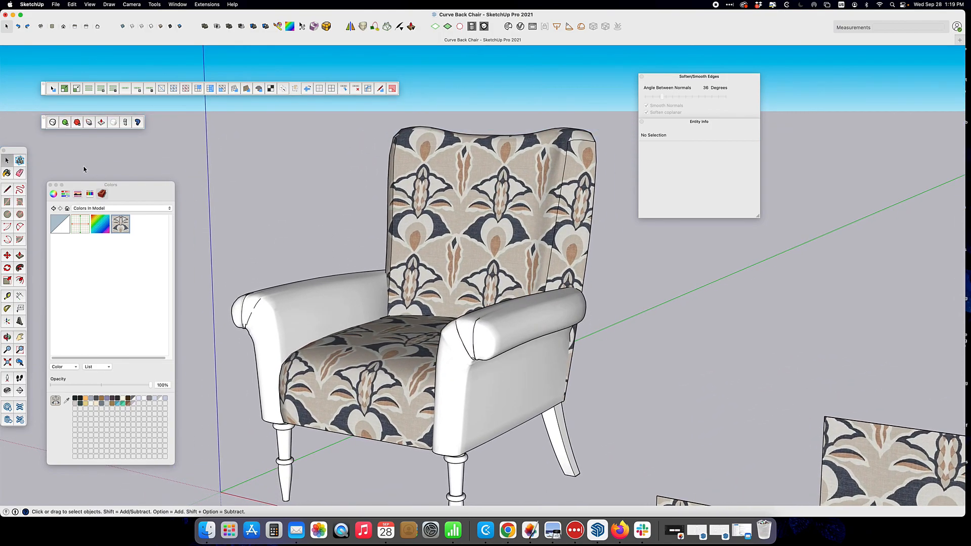